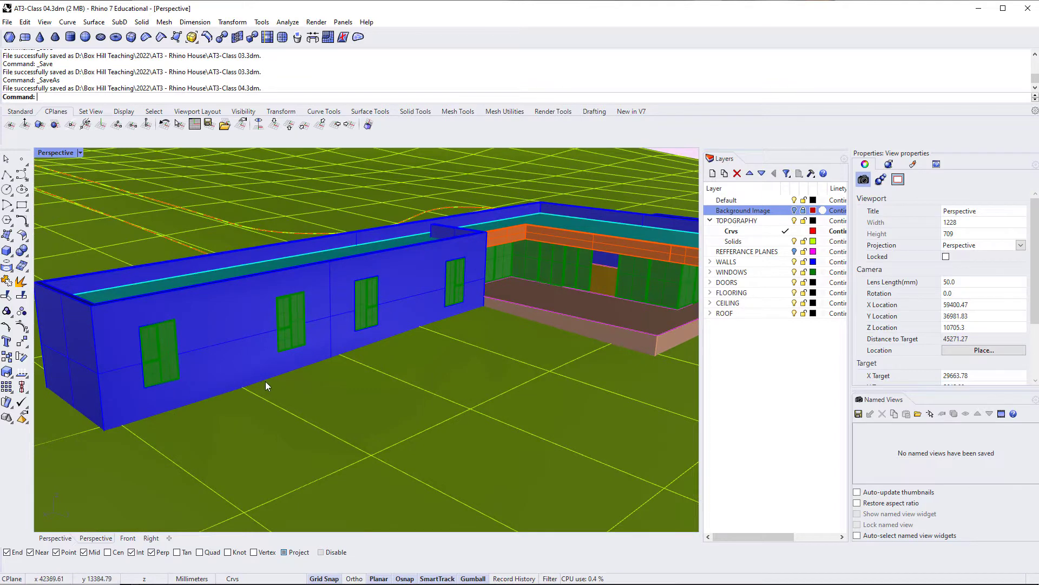
Switch to the Revu reference photo and mark vertical red lines along both sides of the middle window, then return to Rhino
{"action": "right_click_drag", "start_coordinate": [266, 382], "coordinate": [279, 413]}
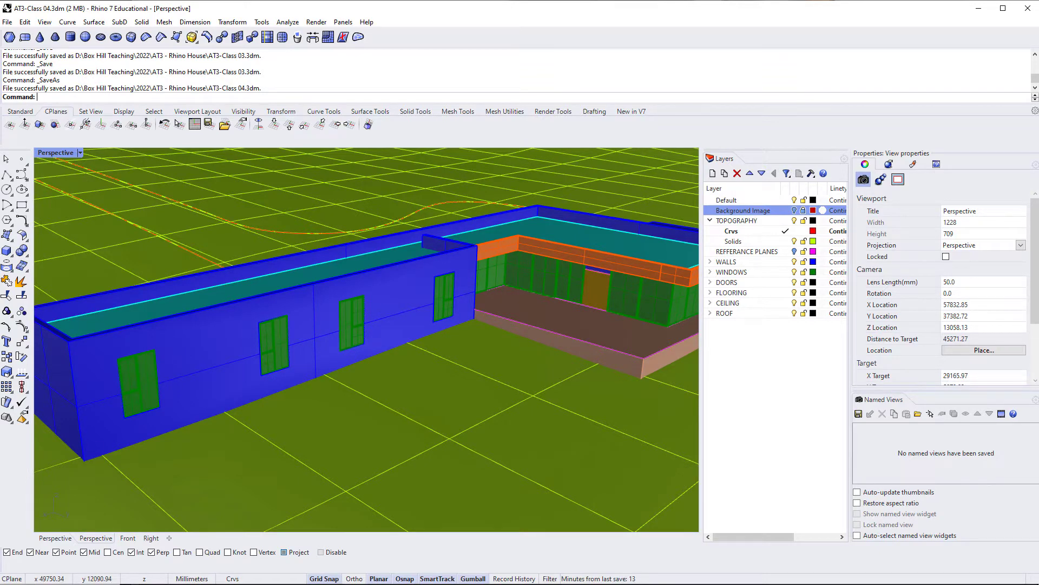
{"action": "key", "text": "alt+Tab"}
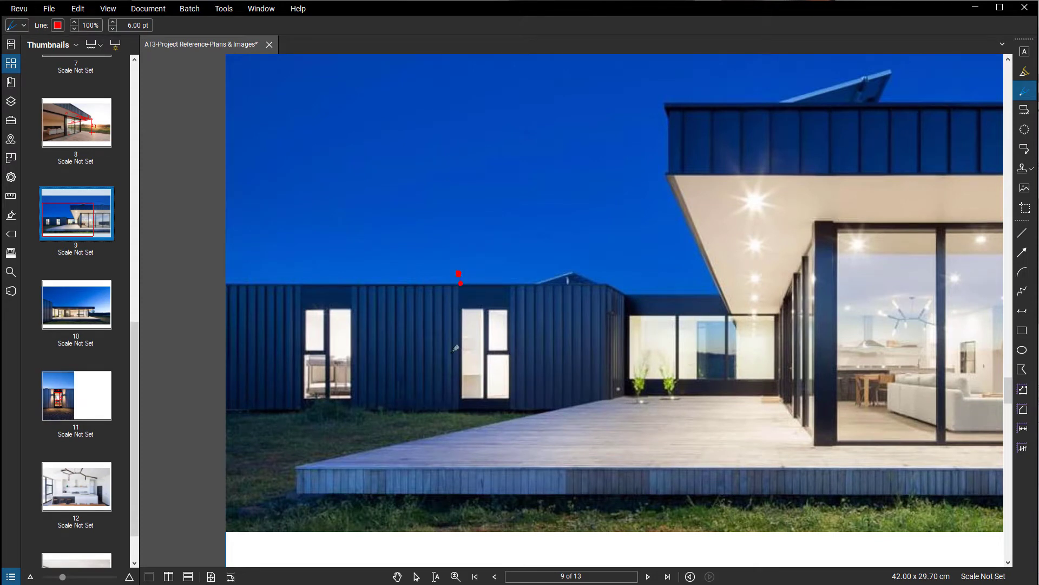
{"action": "left_click_drag", "start_coordinate": [455, 348], "coordinate": [458, 434]}
{"action": "left_click_drag", "start_coordinate": [511, 274], "coordinate": [511, 410]}
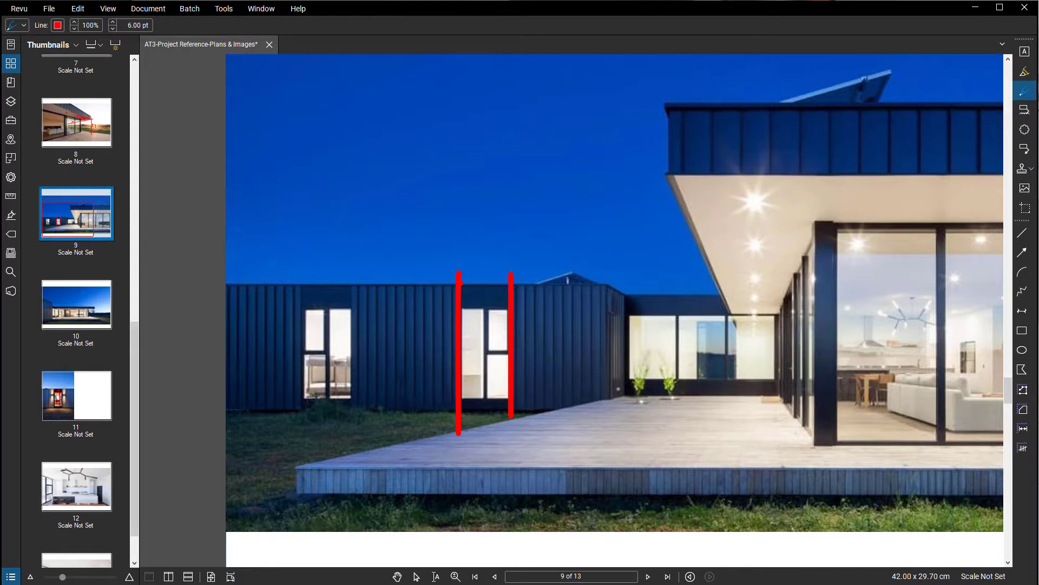
{"action": "left_click", "coordinate": [975, 7]}
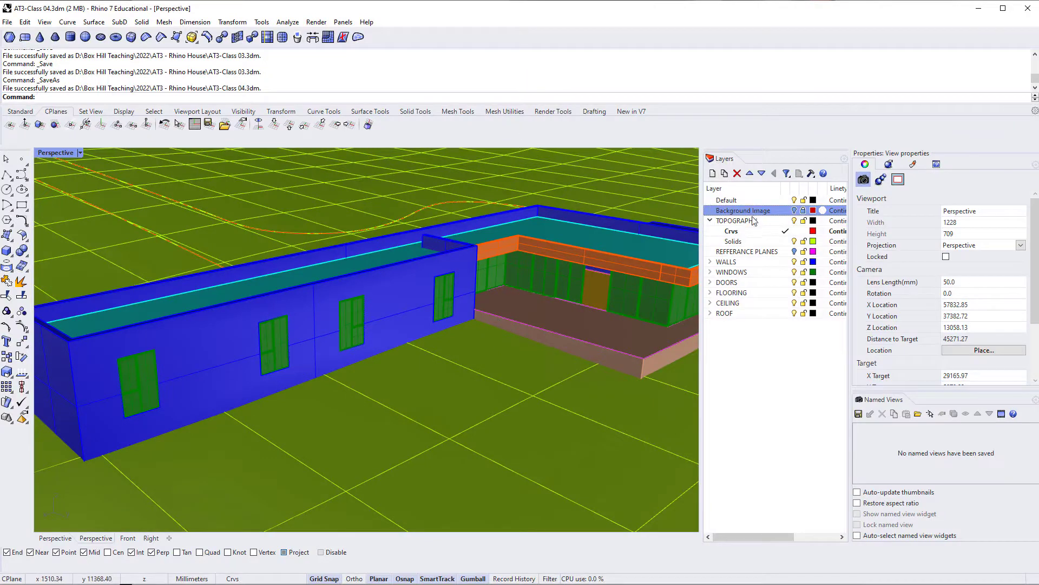
Hide the TOPOGRAPHY layer and make the Solids sublayer of WALLS the current layer
{"action": "left_click", "coordinate": [795, 222]}
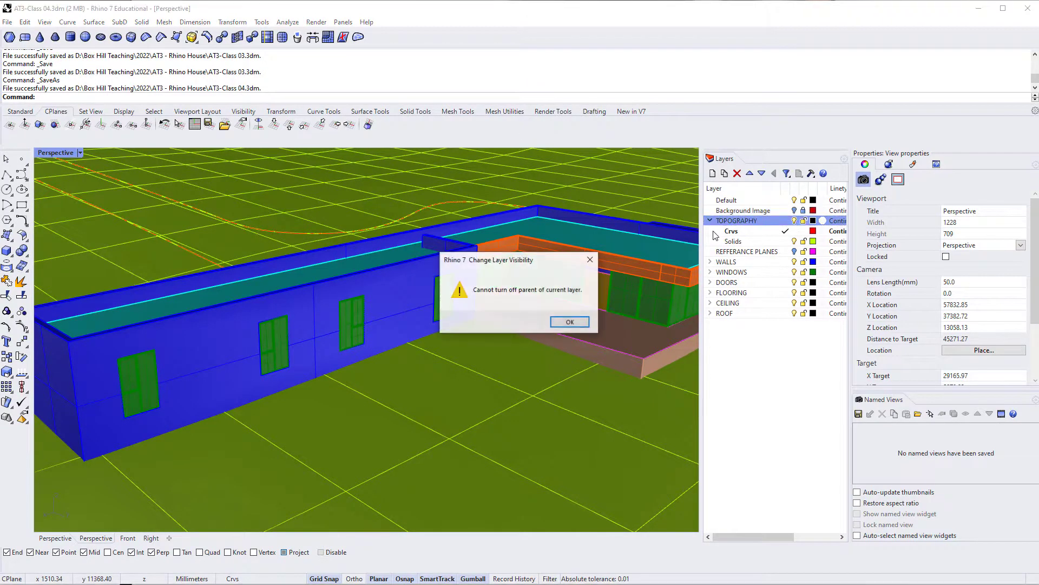
{"action": "left_click", "coordinate": [572, 326]}
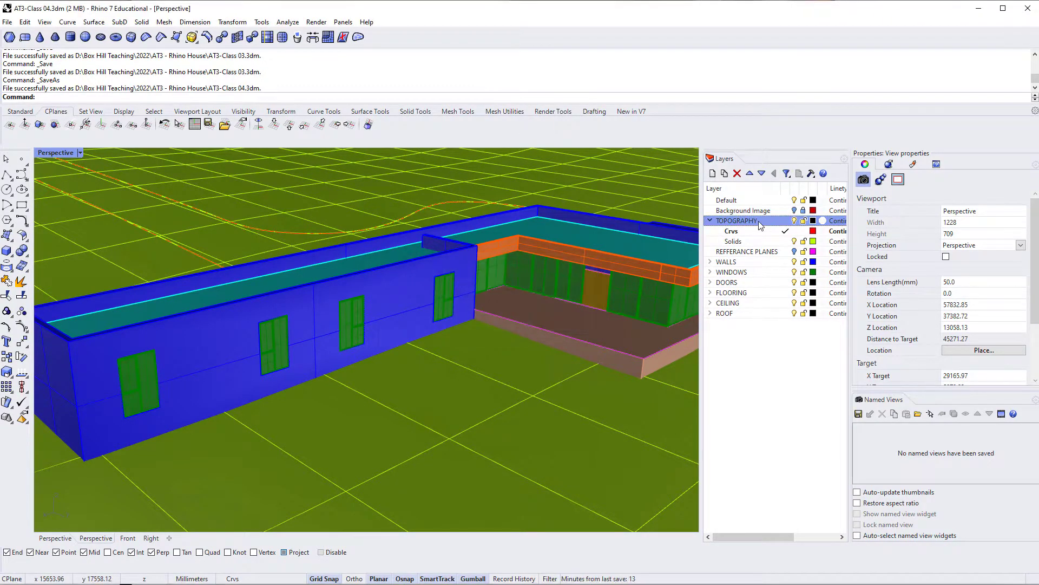
{"action": "left_click", "coordinate": [709, 221]}
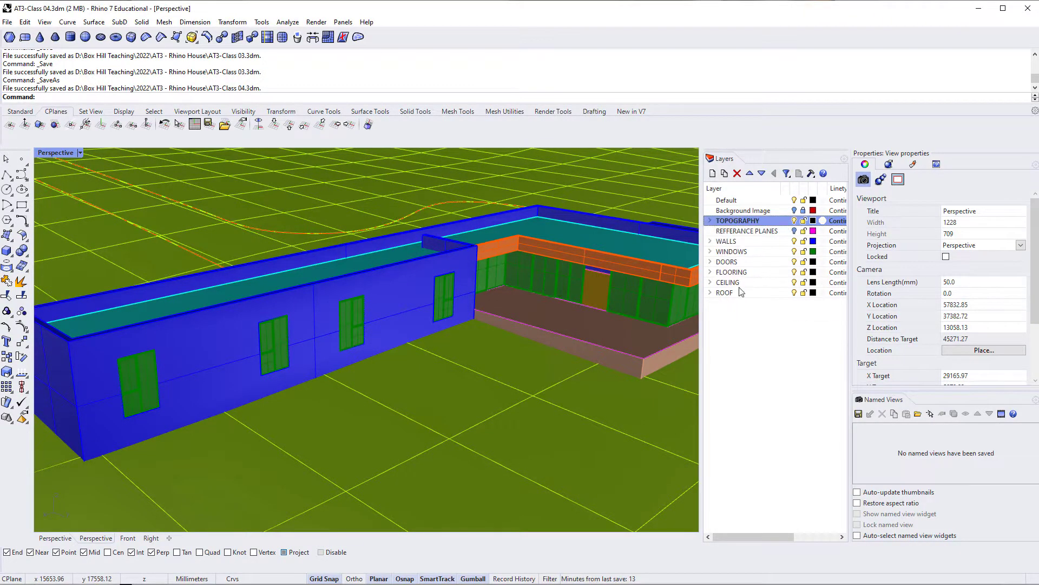
{"action": "double_click", "coordinate": [743, 242]}
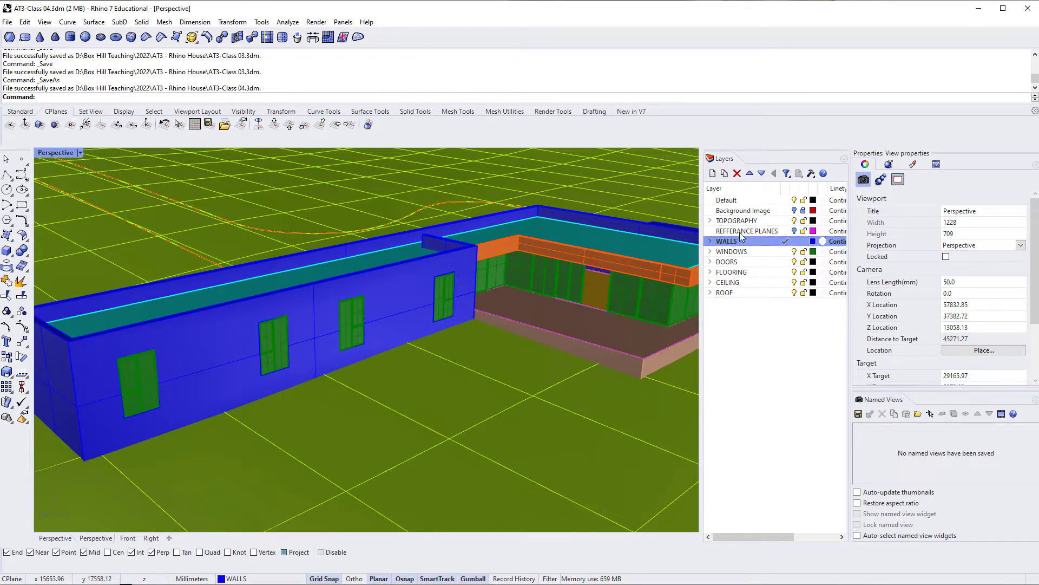
{"action": "left_click", "coordinate": [794, 221]}
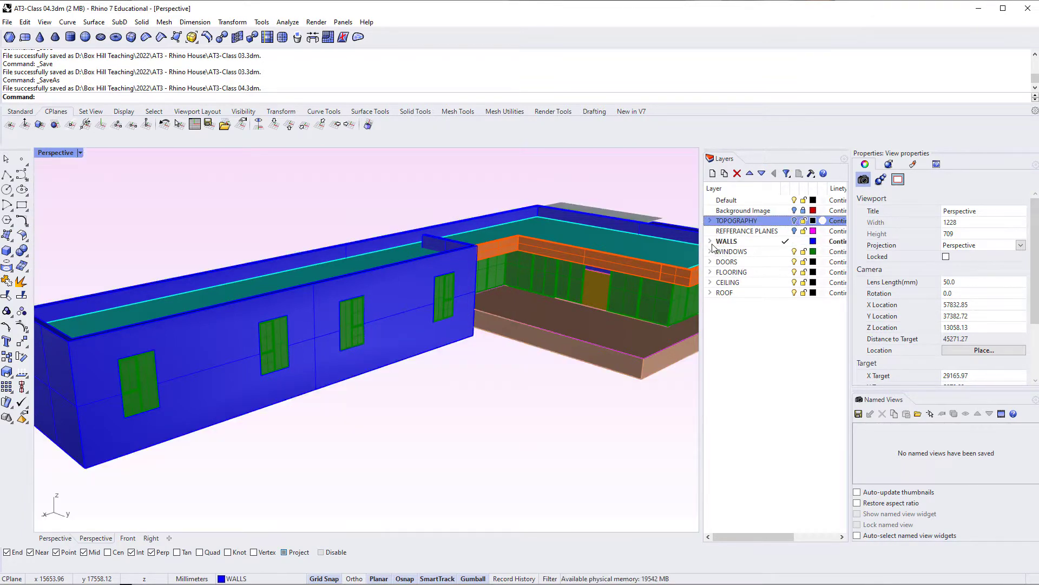
{"action": "left_click", "coordinate": [711, 242]}
{"action": "double_click", "coordinate": [734, 262]}
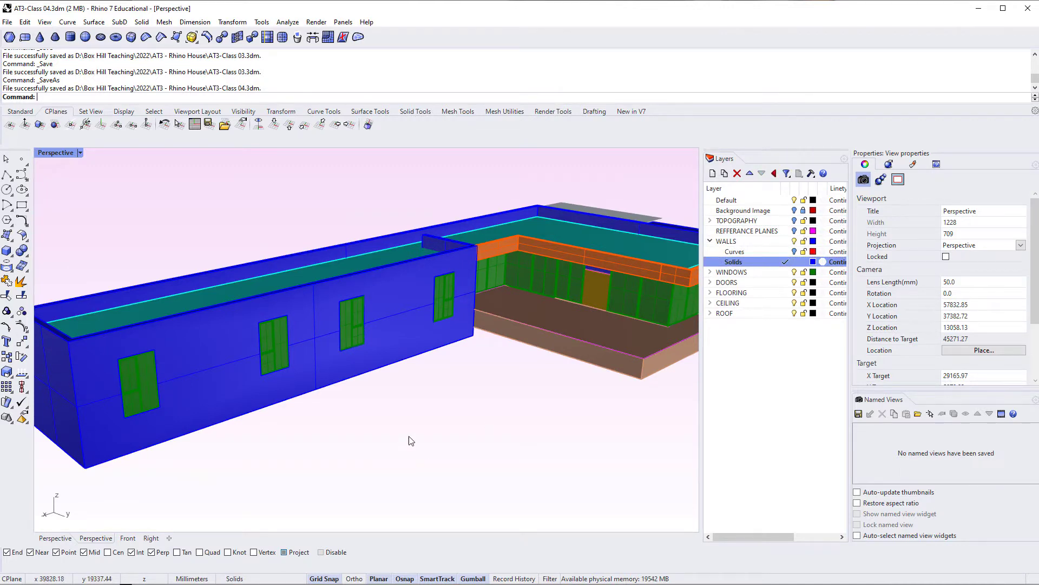
Create a tall solid box on the open ground in front of the long wall, near its end corner
{"action": "right_click_drag", "start_coordinate": [365, 490], "coordinate": [368, 417]}
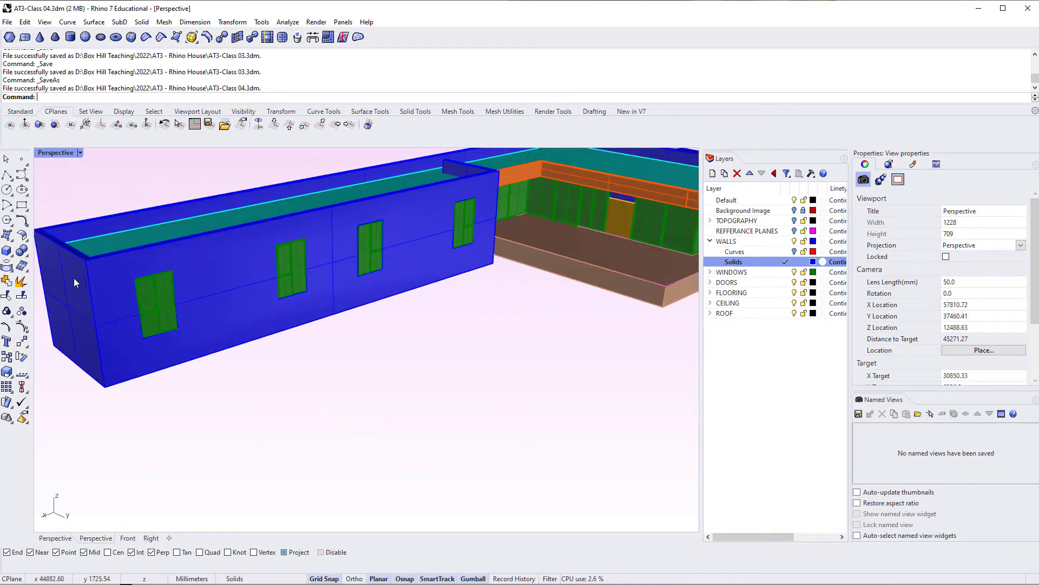
{"action": "left_click", "coordinate": [7, 250]}
{"action": "left_click", "coordinate": [162, 401]}
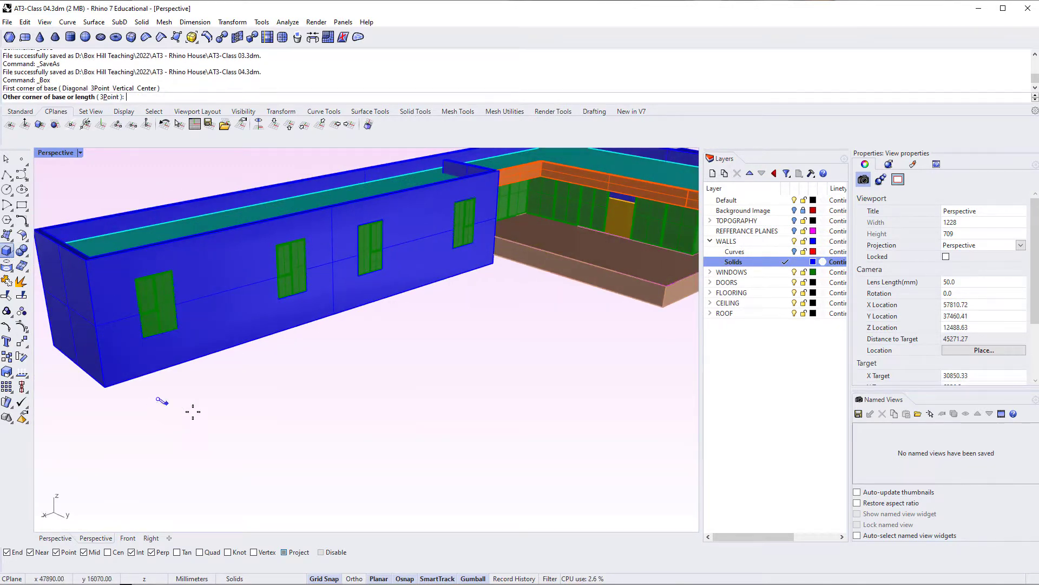
{"action": "left_click", "coordinate": [255, 413]}
{"action": "left_click", "coordinate": [245, 282]}
Turn off projected snapping and move the box from its base corner to the lower corner of the window nearest the wall's end
{"action": "right_click_drag", "start_coordinate": [244, 280], "coordinate": [283, 425]}
{"action": "scroll", "coordinate": [328, 449], "scroll_direction": "up", "scroll_amount": 5}
{"action": "type", "text": "M"}
{"action": "key", "text": "Return"}
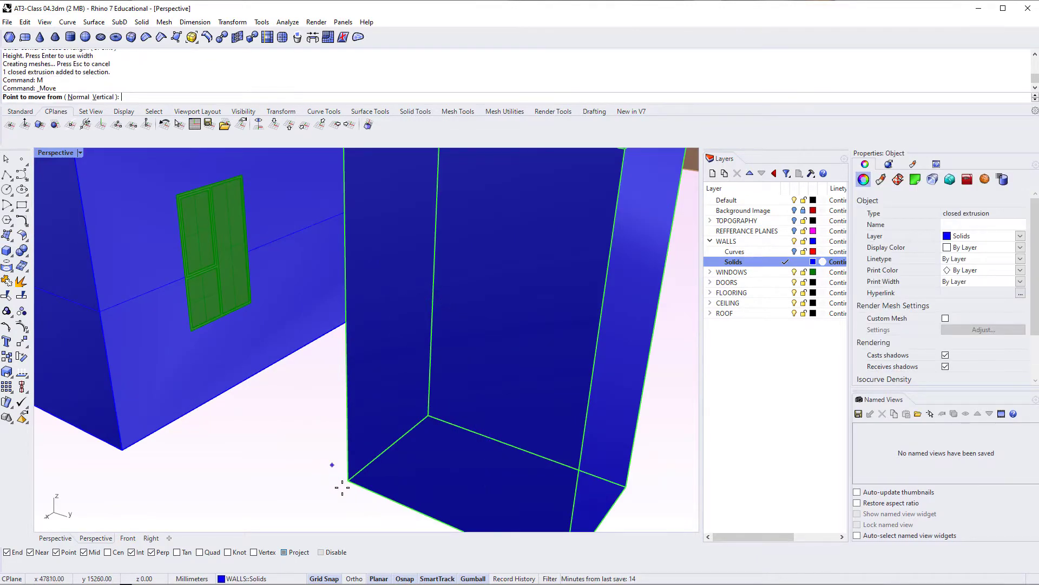
{"action": "left_click", "coordinate": [349, 485]}
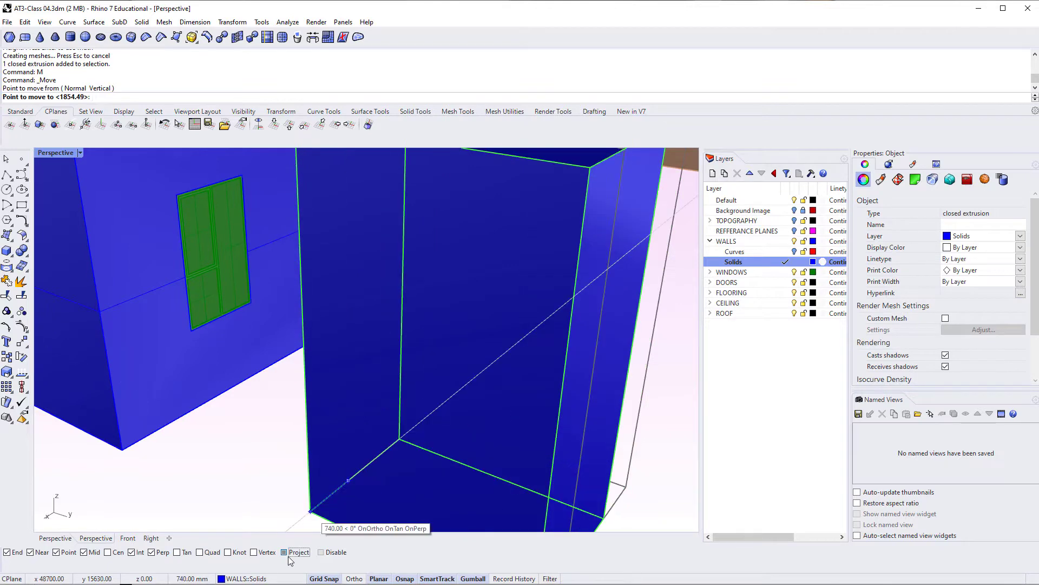
{"action": "left_click", "coordinate": [285, 552]}
{"action": "left_click", "coordinate": [193, 329]}
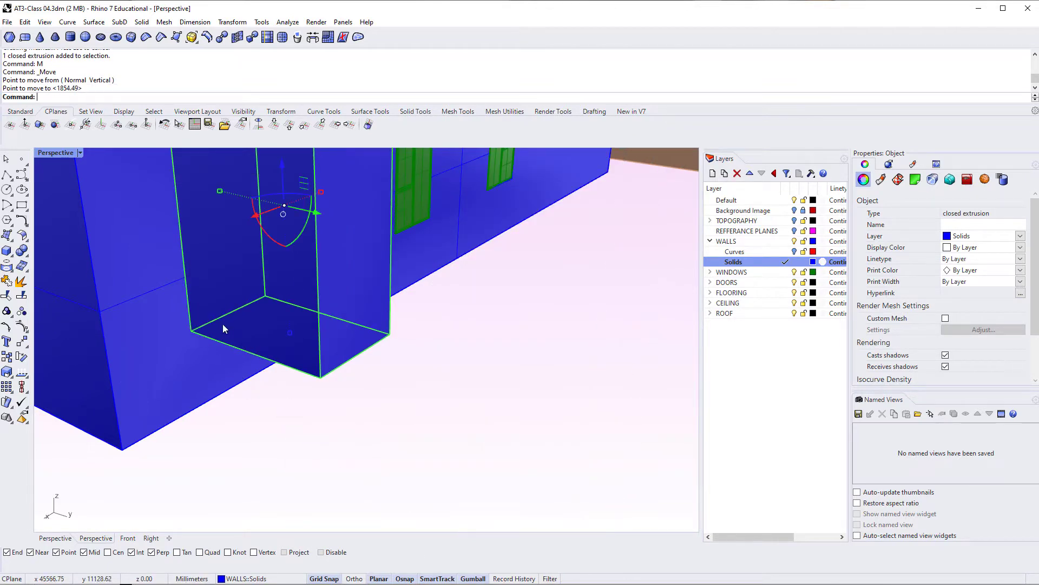
Lower and stretch the box vertically so it extends past both the top and the base of the wall
{"action": "right_click_drag", "start_coordinate": [222, 324], "coordinate": [214, 258]}
{"action": "left_click_drag", "start_coordinate": [193, 197], "coordinate": [200, 302]}
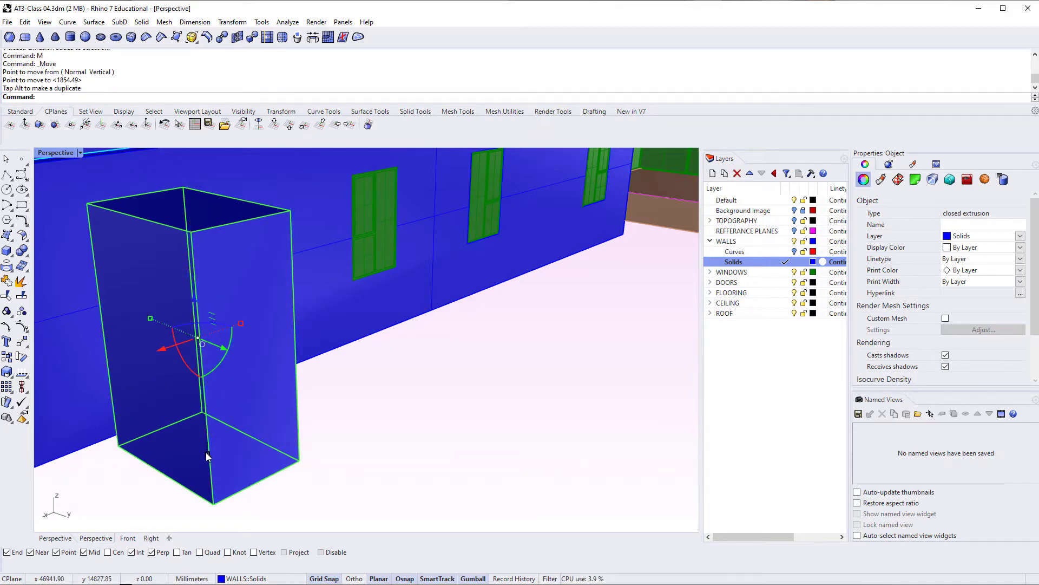
{"action": "left_click_drag", "start_coordinate": [206, 452], "coordinate": [214, 501]}
{"action": "right_click_drag", "start_coordinate": [296, 376], "coordinate": [346, 390]}
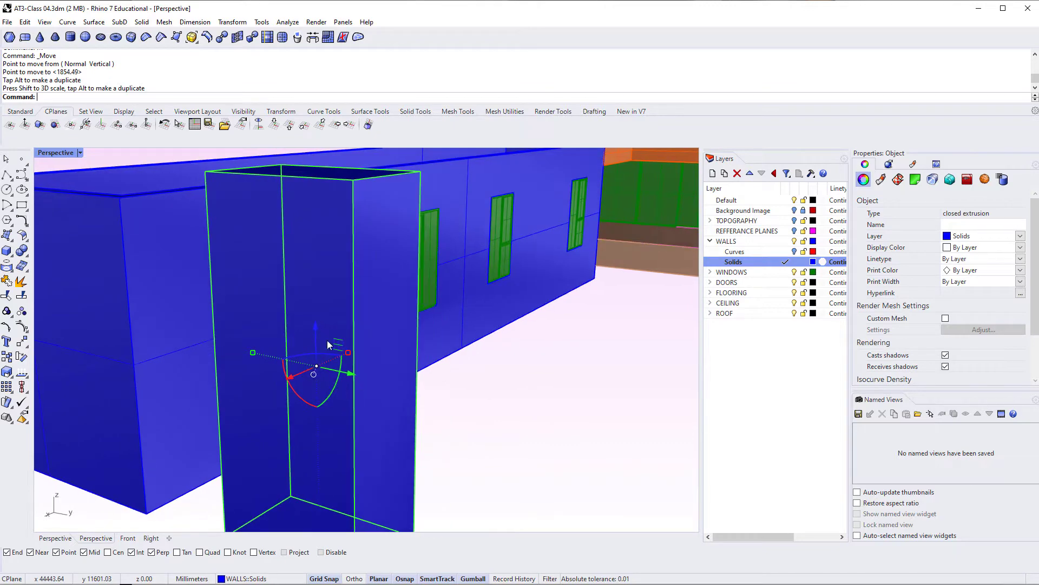
{"action": "left_click_drag", "start_coordinate": [320, 326], "coordinate": [319, 300]}
{"action": "right_click_drag", "start_coordinate": [392, 351], "coordinate": [365, 375]}
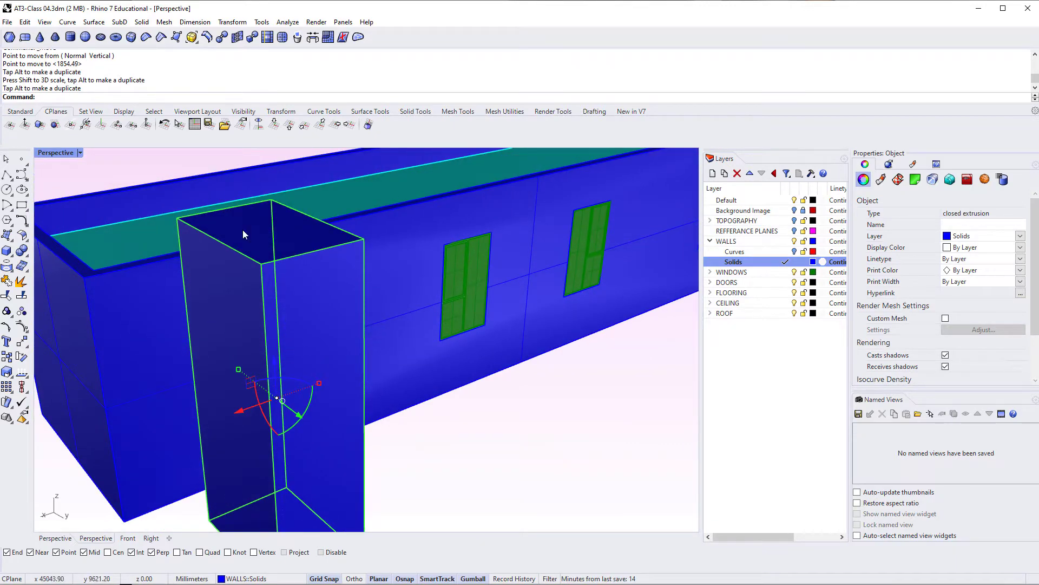
In Wireframe display, use Scale1D to match the box's width to the end window, snapping to the window's lower corners
{"action": "left_click", "coordinate": [81, 153]}
{"action": "left_click", "coordinate": [66, 193]}
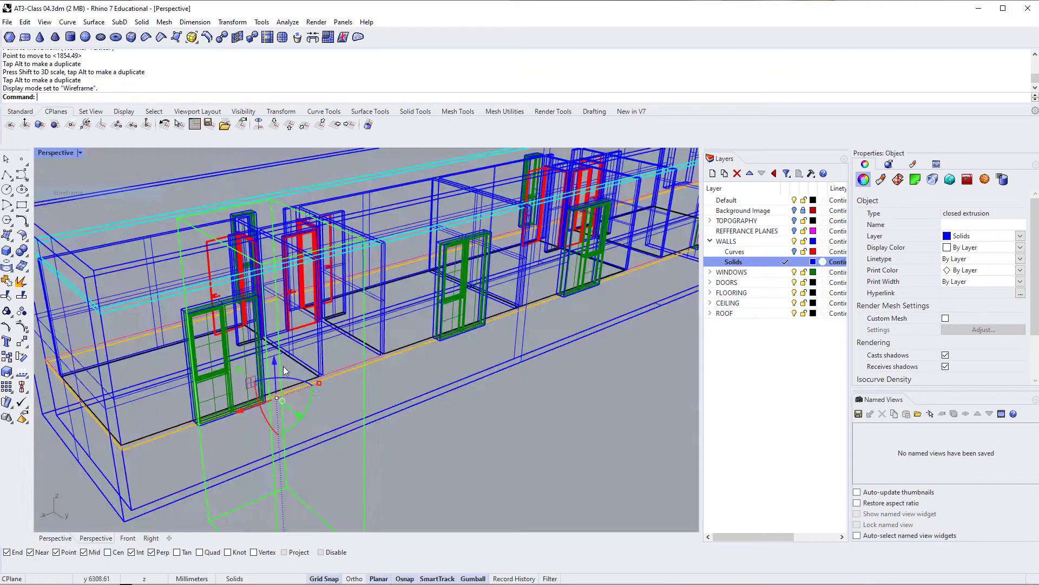
{"action": "right_click_drag", "start_coordinate": [283, 366], "coordinate": [299, 487]}
{"action": "type", "text": "S"}
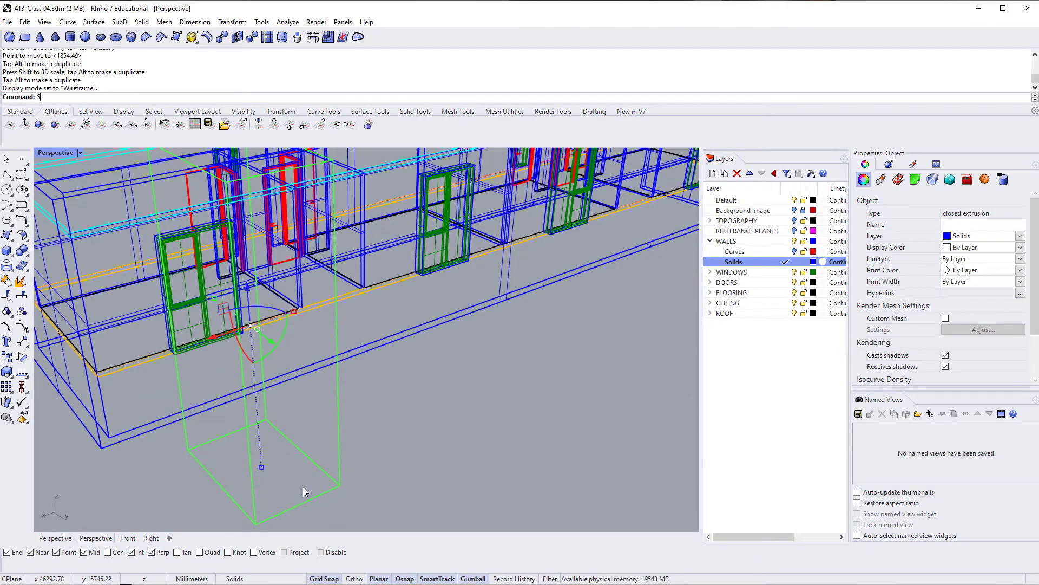
{"action": "type", "text": "c"}
{"action": "key", "text": "Return"}
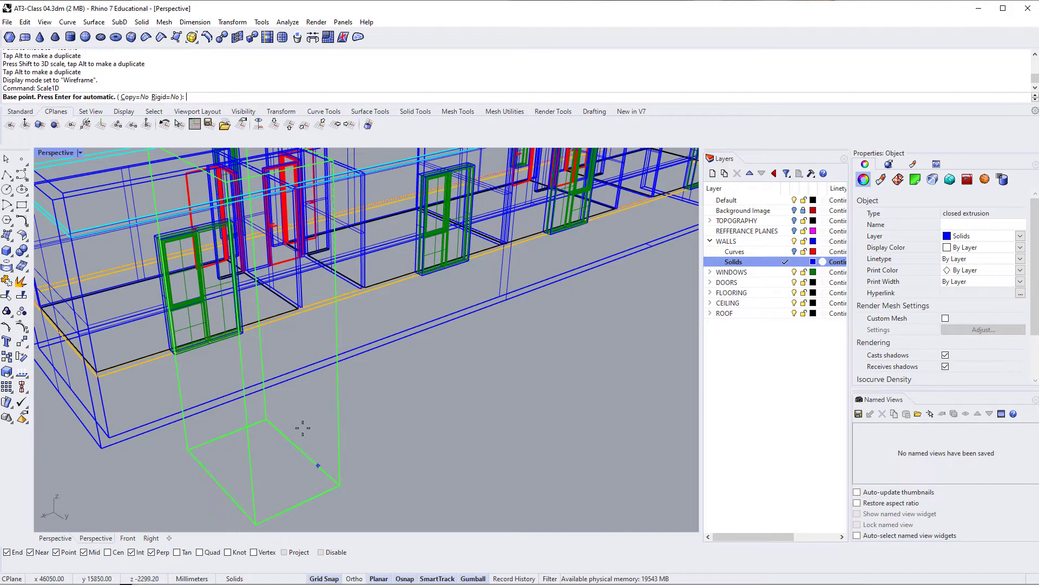
{"action": "scroll", "coordinate": [259, 358], "scroll_direction": "up", "scroll_amount": 2}
{"action": "scroll", "coordinate": [267, 359], "scroll_direction": "up", "scroll_amount": 2}
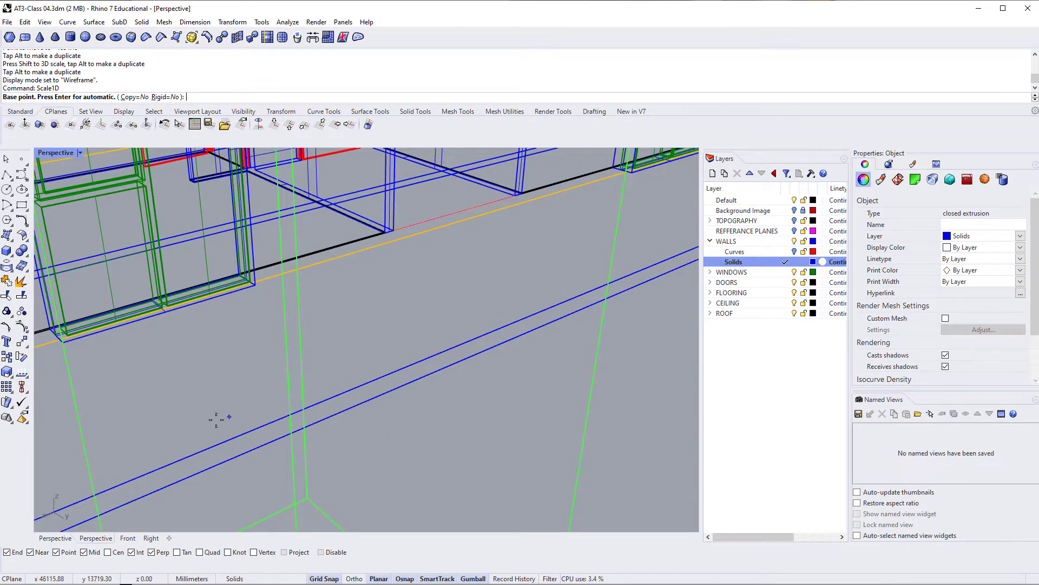
{"action": "left_click", "coordinate": [64, 340]}
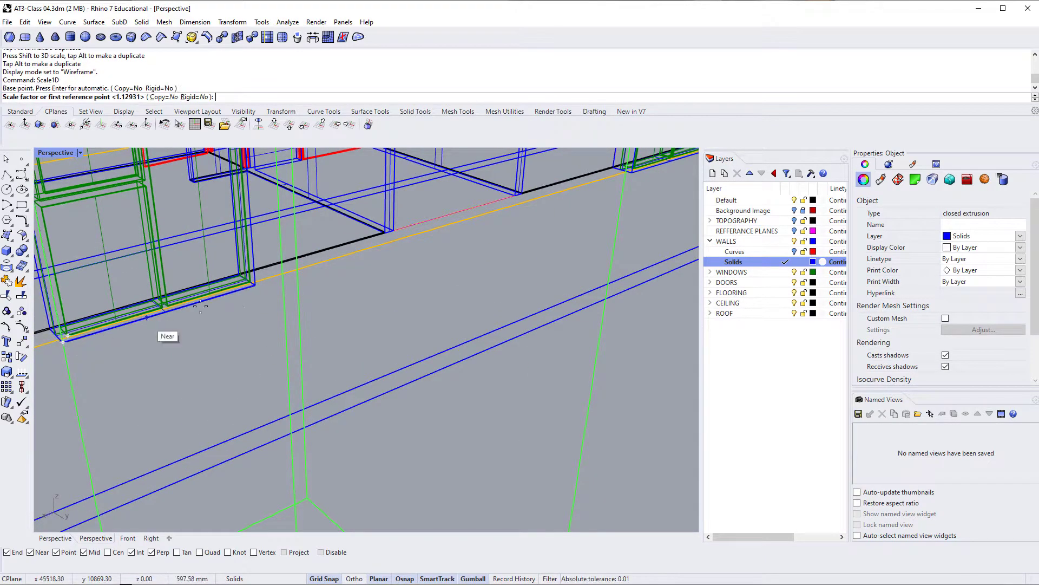
{"action": "scroll", "coordinate": [278, 283], "scroll_direction": "down", "scroll_amount": 2}
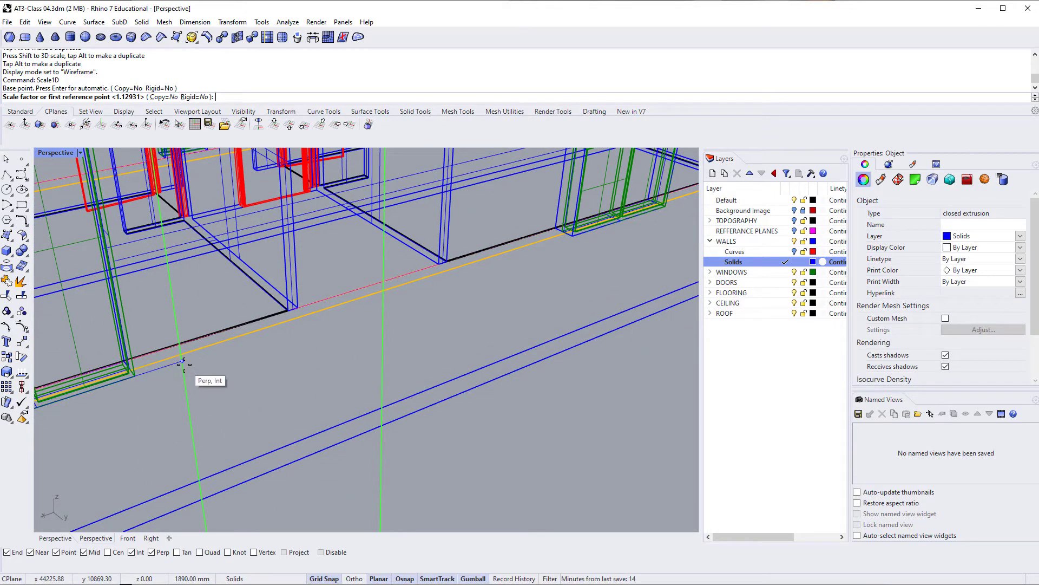
{"action": "left_click", "coordinate": [183, 364]}
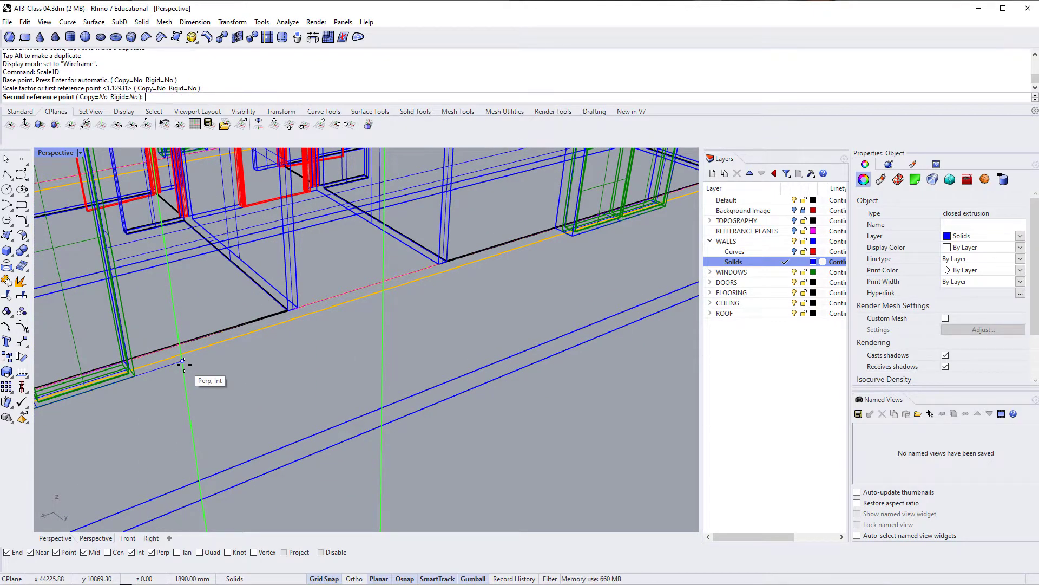
{"action": "left_click", "coordinate": [136, 373]}
{"action": "scroll", "coordinate": [416, 390], "scroll_direction": "down", "scroll_amount": 6}
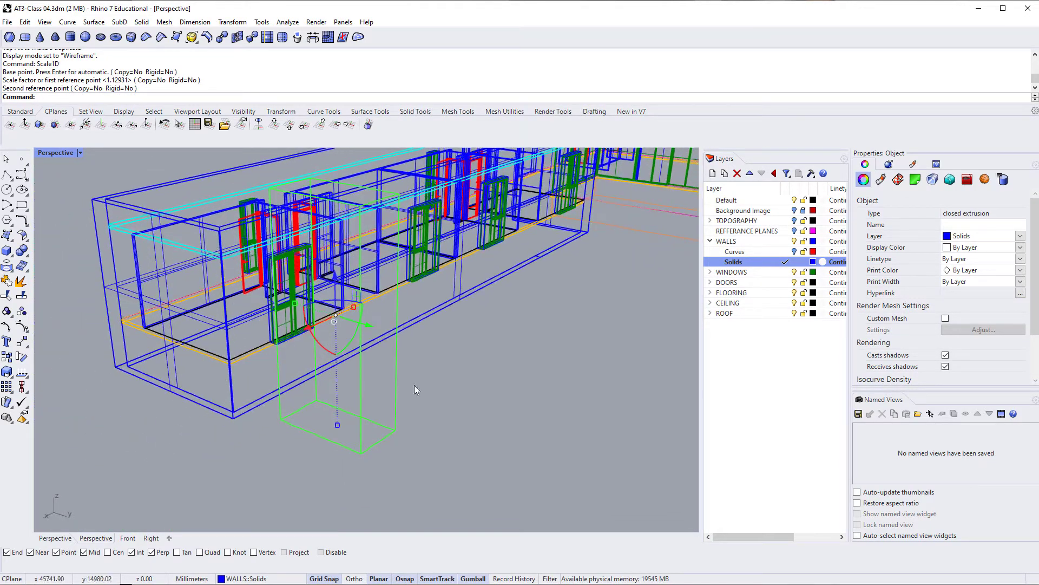
Deselect the box and return the viewport to Shaded display
{"action": "scroll", "coordinate": [406, 422], "scroll_direction": "up", "scroll_amount": 3}
{"action": "key", "text": "Escape"}
{"action": "scroll", "coordinate": [330, 460], "scroll_direction": "up", "scroll_amount": 4}
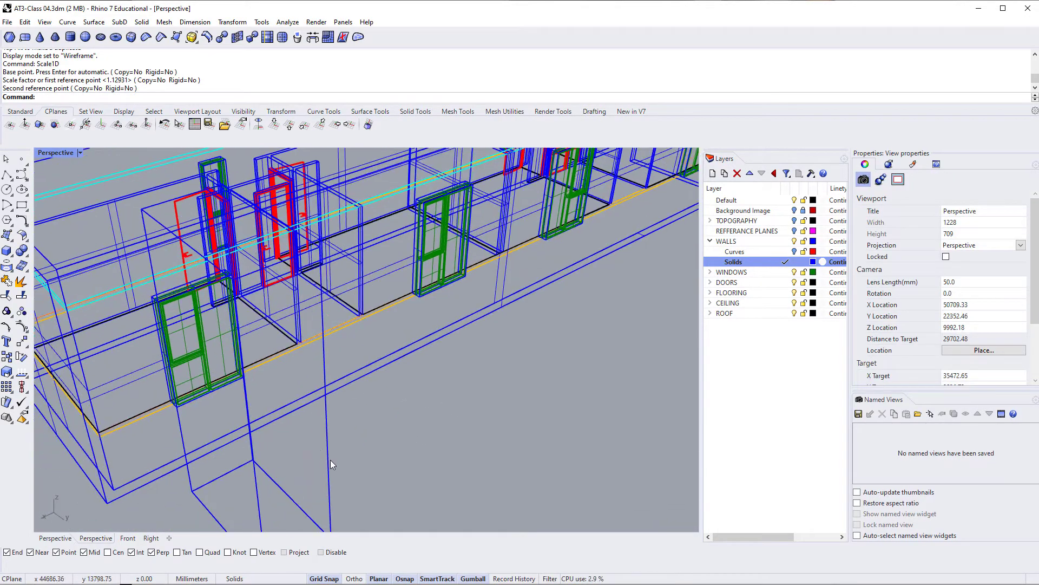
{"action": "left_click", "coordinate": [80, 153]}
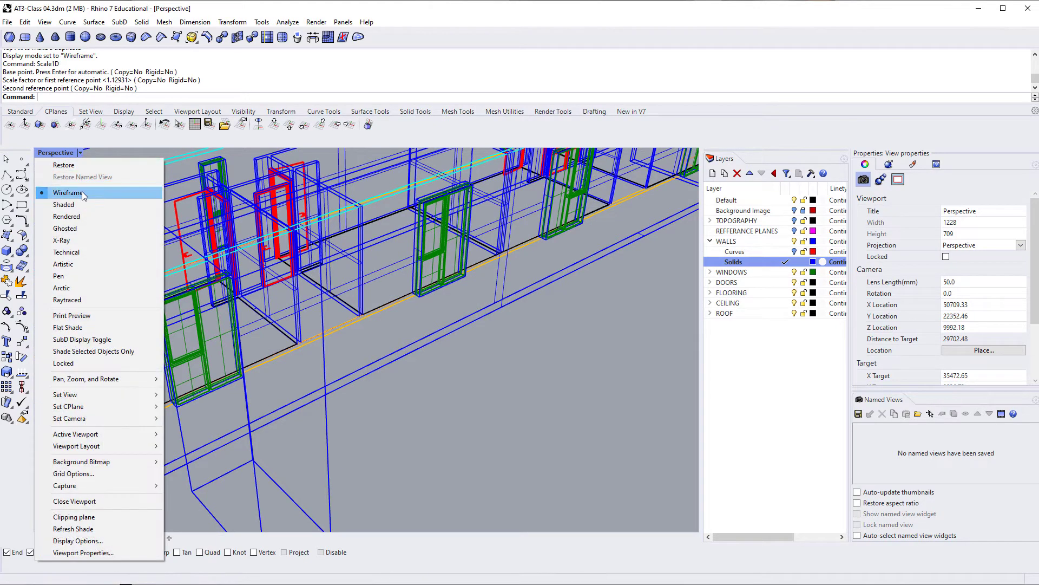
{"action": "left_click", "coordinate": [70, 200]}
Select the box and, in the Top view, move it slightly in the negative Y direction into the wall's thickness
{"action": "left_click", "coordinate": [256, 371]}
{"action": "right_click_drag", "start_coordinate": [260, 355], "coordinate": [424, 360]}
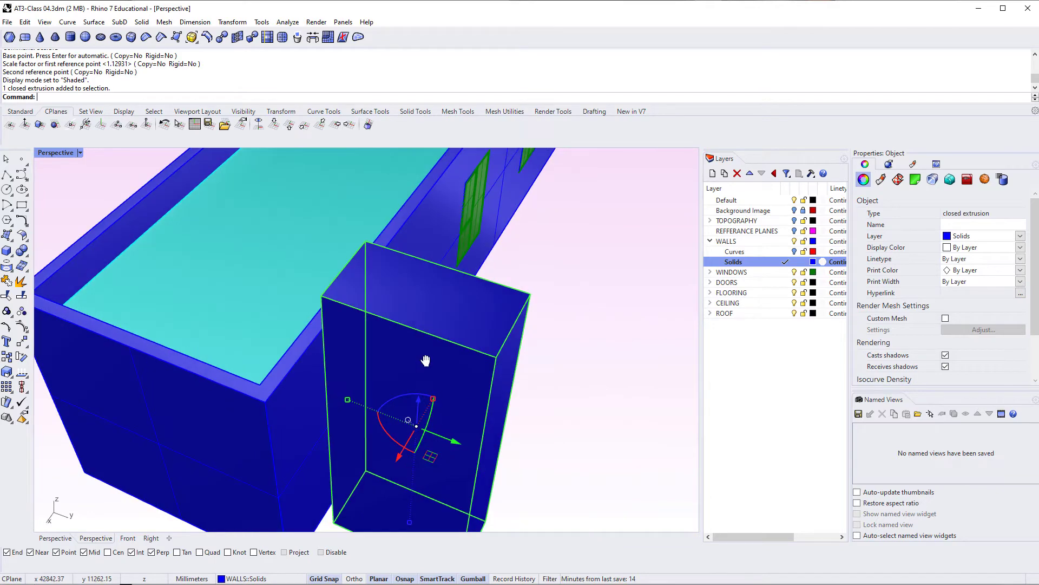
{"action": "type", "text": "Top"}
{"action": "key", "text": "Return"}
{"action": "type", "text": "View"}
{"action": "key", "text": "Return"}
{"action": "scroll", "coordinate": [199, 388], "scroll_direction": "down", "scroll_amount": 2}
{"action": "scroll", "coordinate": [381, 308], "scroll_direction": "up", "scroll_amount": 2}
{"action": "scroll", "coordinate": [407, 240], "scroll_direction": "up", "scroll_amount": 3}
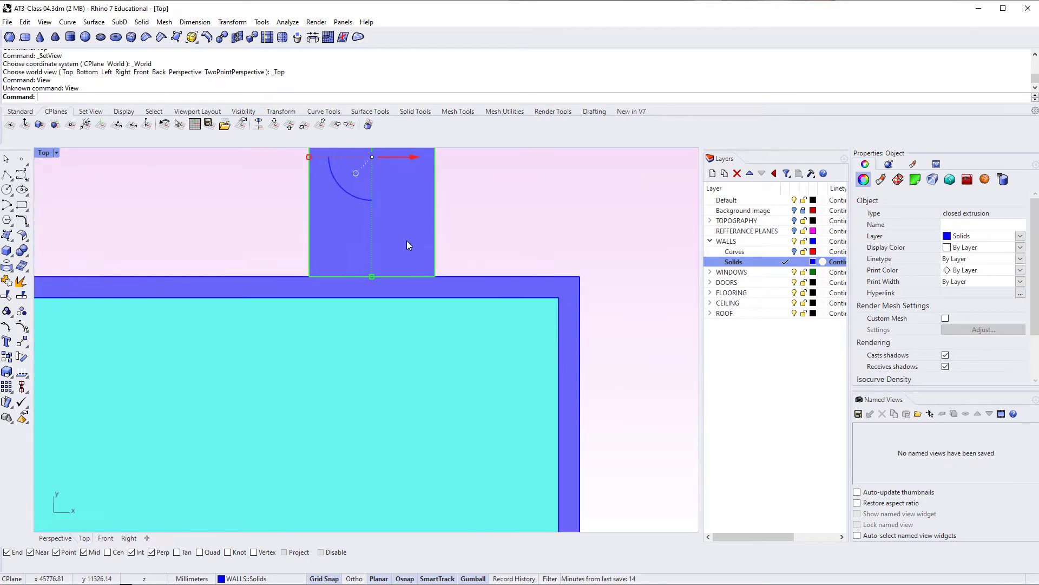
{"action": "right_click_drag", "start_coordinate": [407, 240], "coordinate": [353, 350]}
{"action": "left_click", "coordinate": [323, 230]}
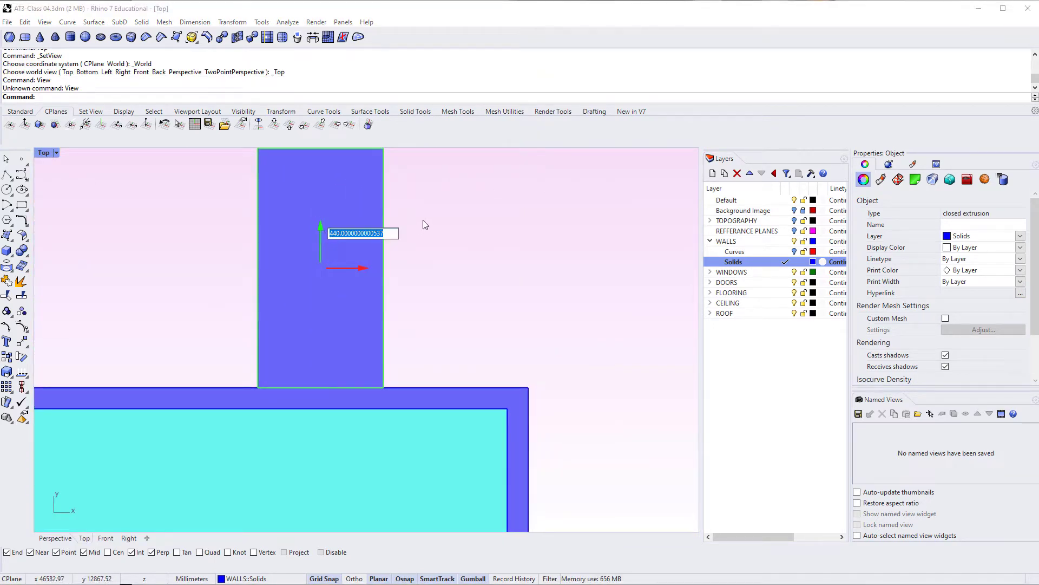
{"action": "type", "text": "-"}
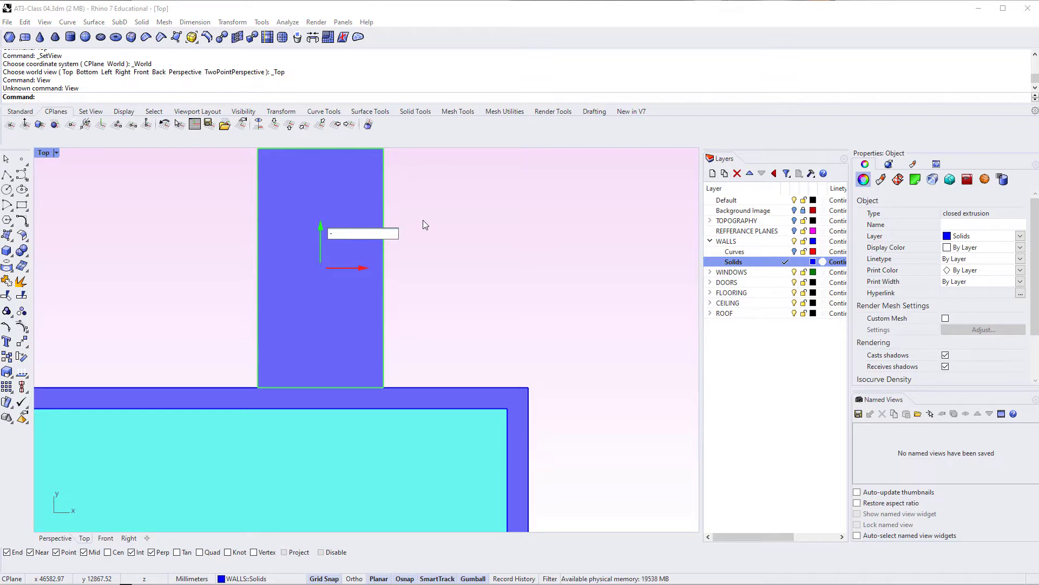
{"action": "key", "text": "Return"}
{"action": "key", "text": "Escape"}
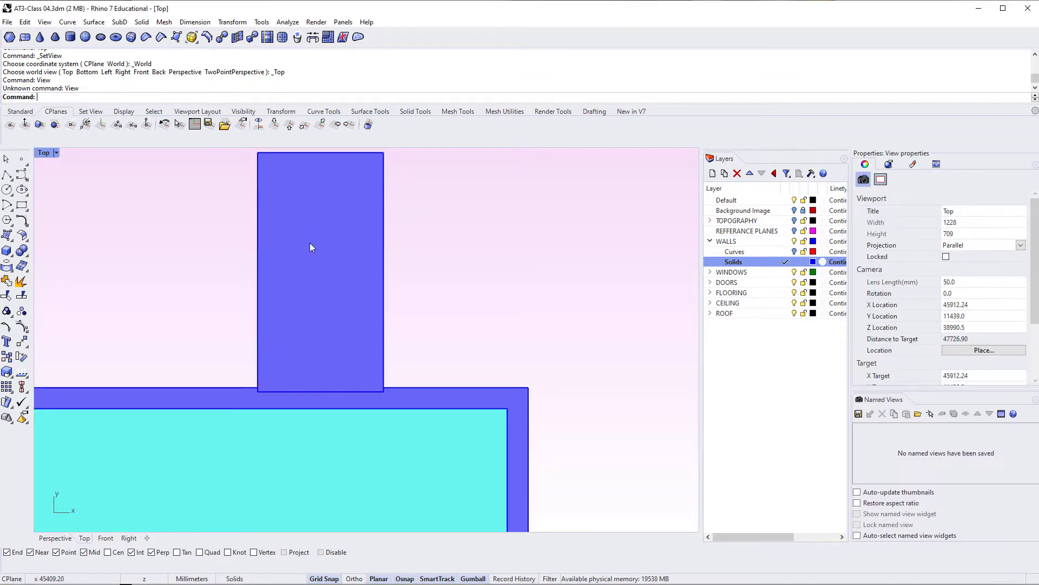
Leave the box deselected and return to the Perspective view
{"action": "left_click", "coordinate": [260, 261]}
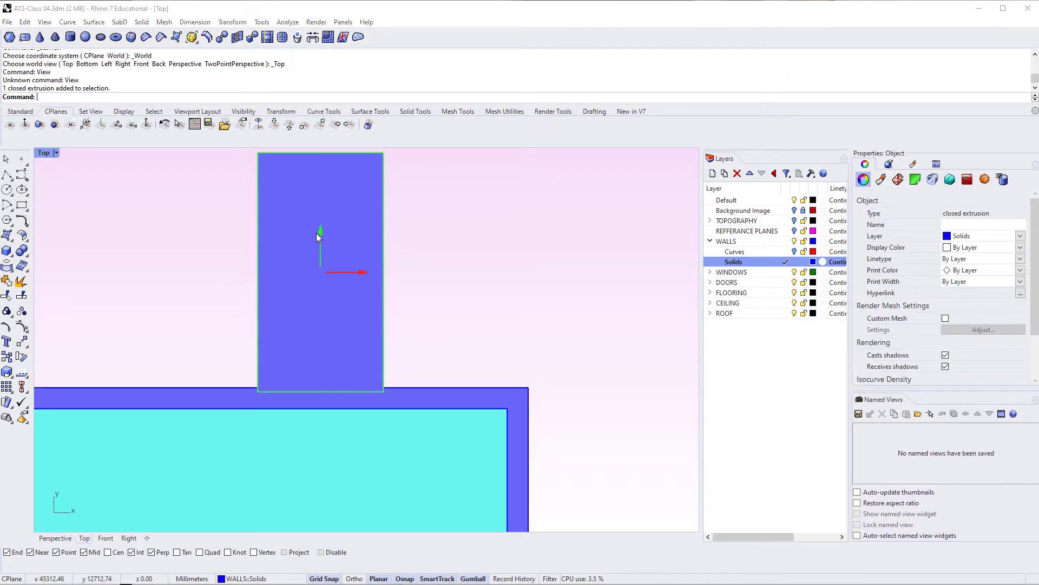
{"action": "key", "text": "Escape"}
{"action": "key", "text": "Home"}
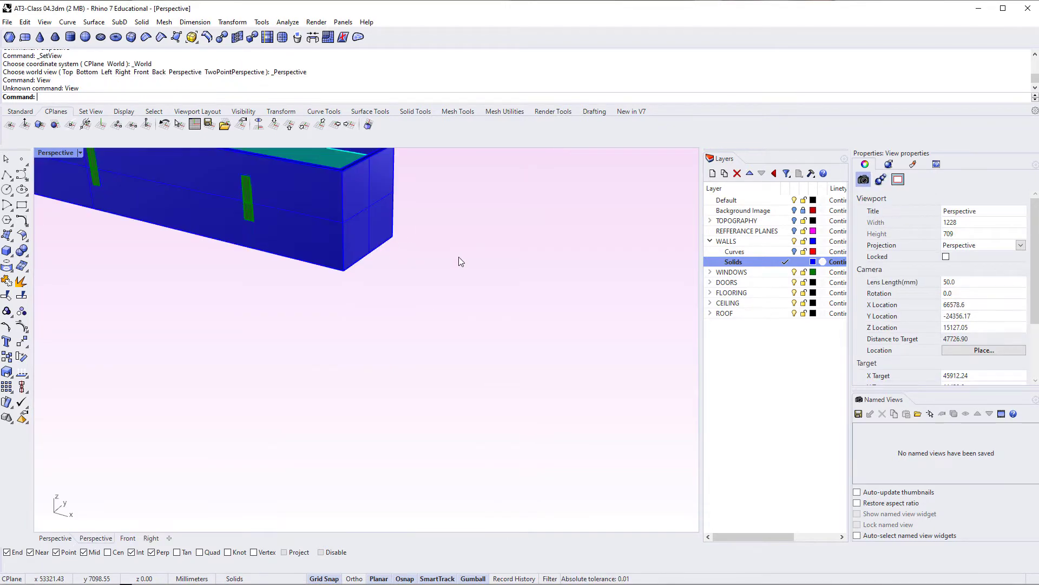
Switch to the Top view and set its display mode to Wireframe
{"action": "right_click_drag", "start_coordinate": [444, 296], "coordinate": [258, 320]}
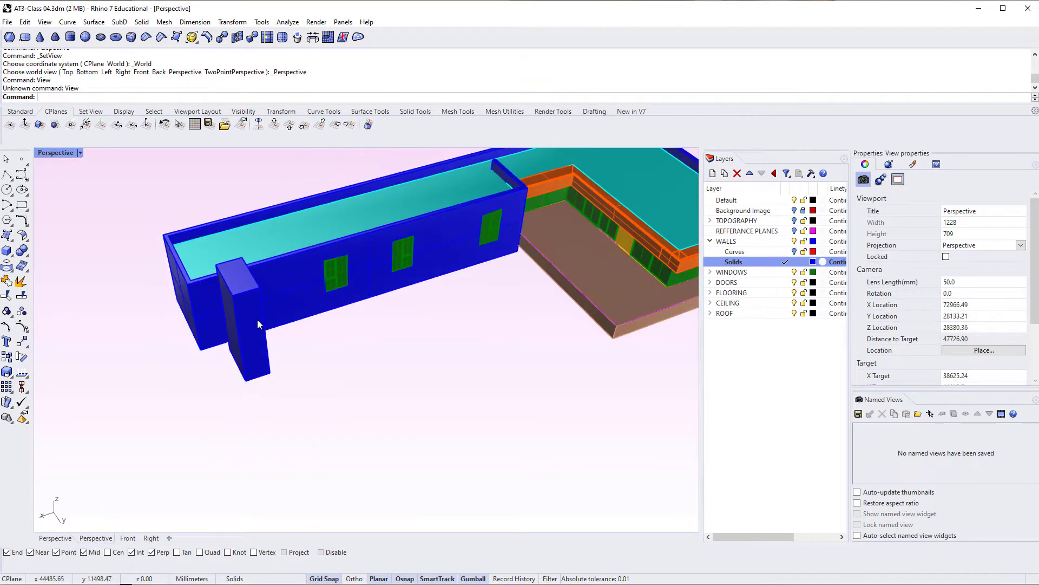
{"action": "scroll", "coordinate": [258, 324], "scroll_direction": "up", "scroll_amount": 4}
{"action": "right_click_drag", "start_coordinate": [306, 350], "coordinate": [303, 395], "text": "shift"}
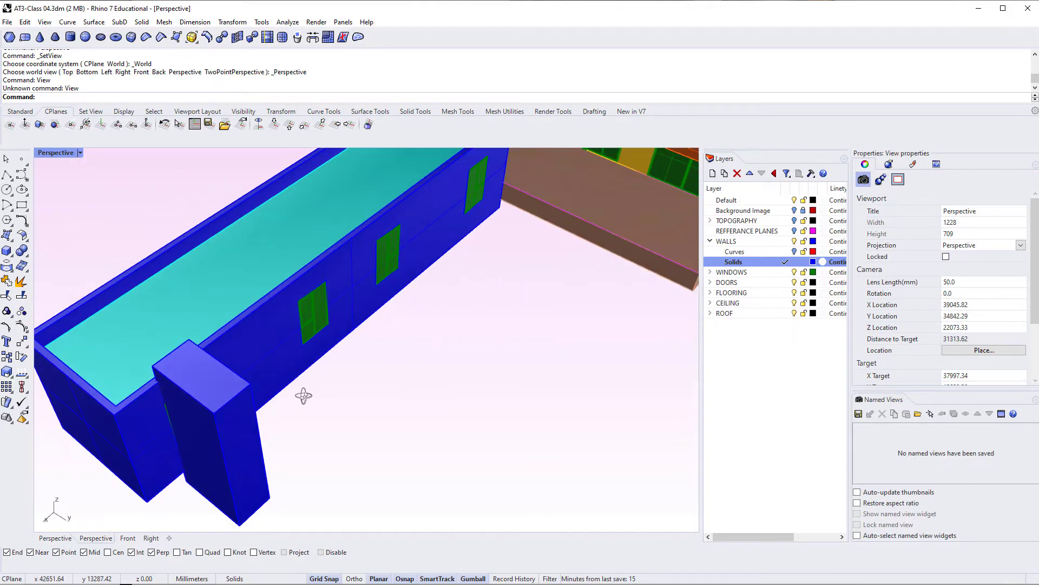
{"action": "key", "text": "ctrl+F1"}
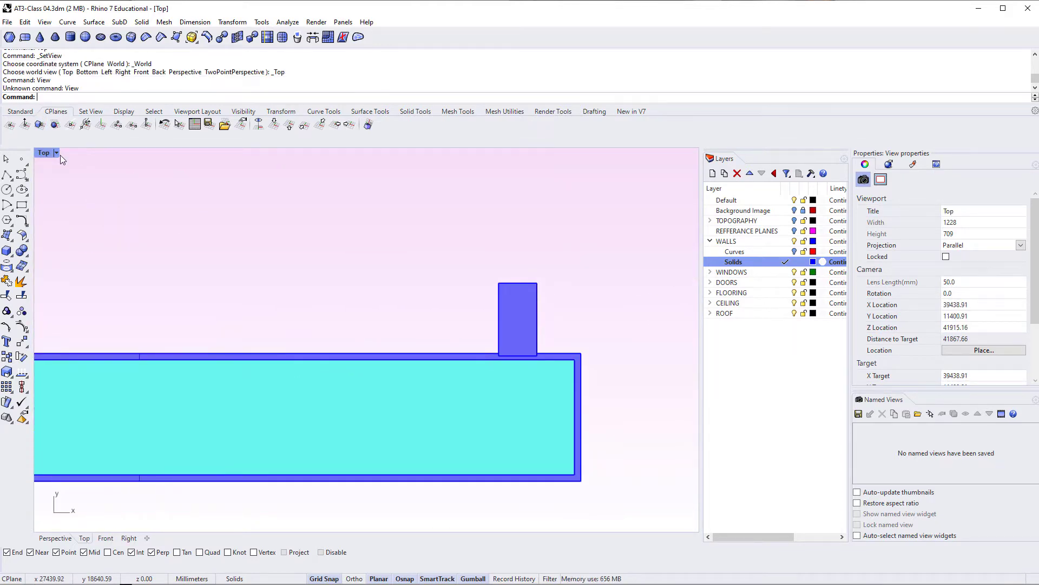
{"action": "left_click", "coordinate": [56, 154]}
{"action": "left_click", "coordinate": [65, 193]}
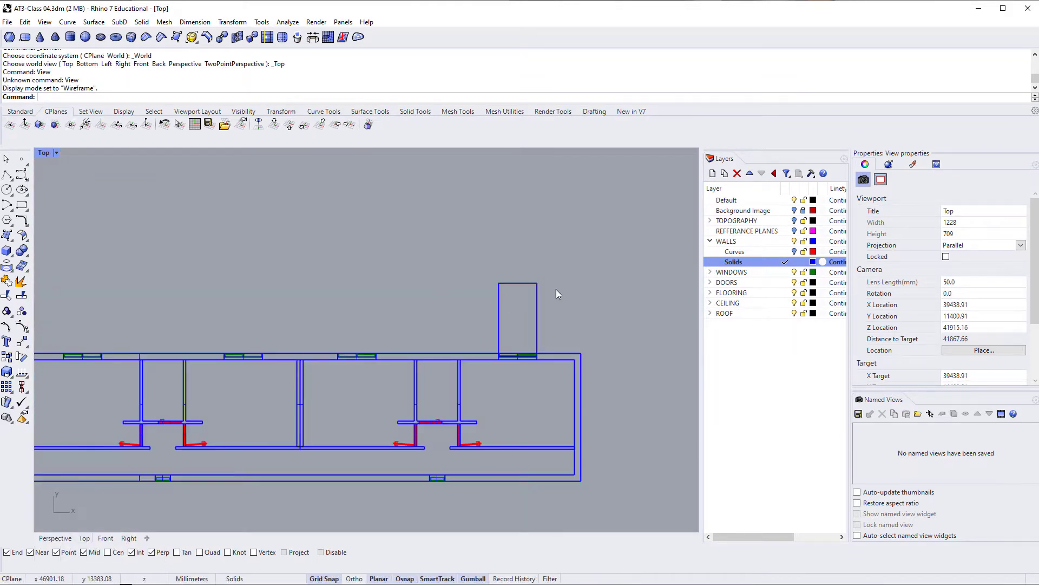
Copy the box in front of the end window to the other three windows along the wall, using the windows' midpoints as reference points
{"action": "left_click", "coordinate": [537, 302]}
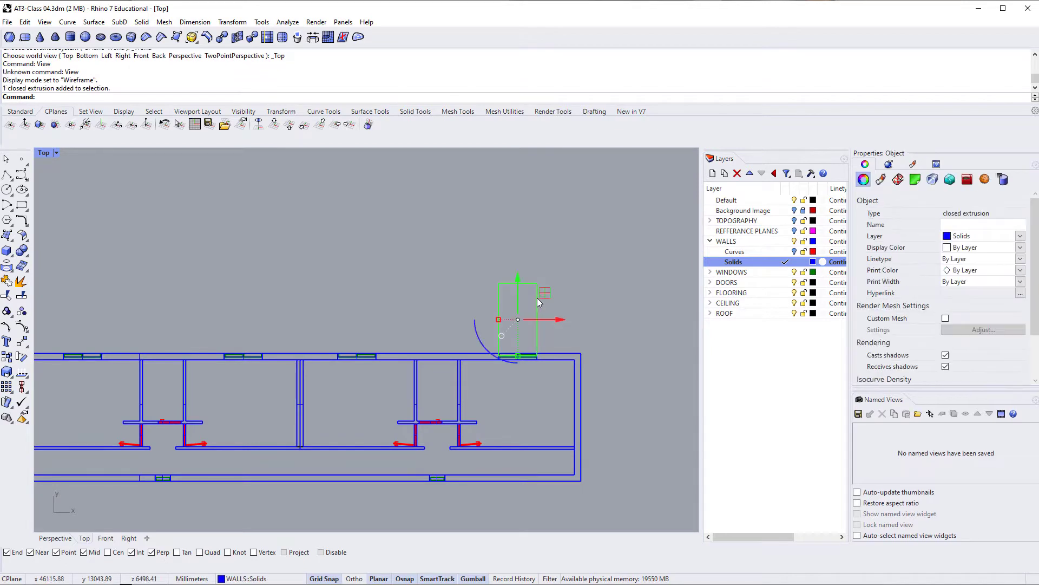
{"action": "type", "text": "copy"}
{"action": "key", "text": "Return"}
{"action": "scroll", "coordinate": [537, 350], "scroll_direction": "up", "scroll_amount": 3}
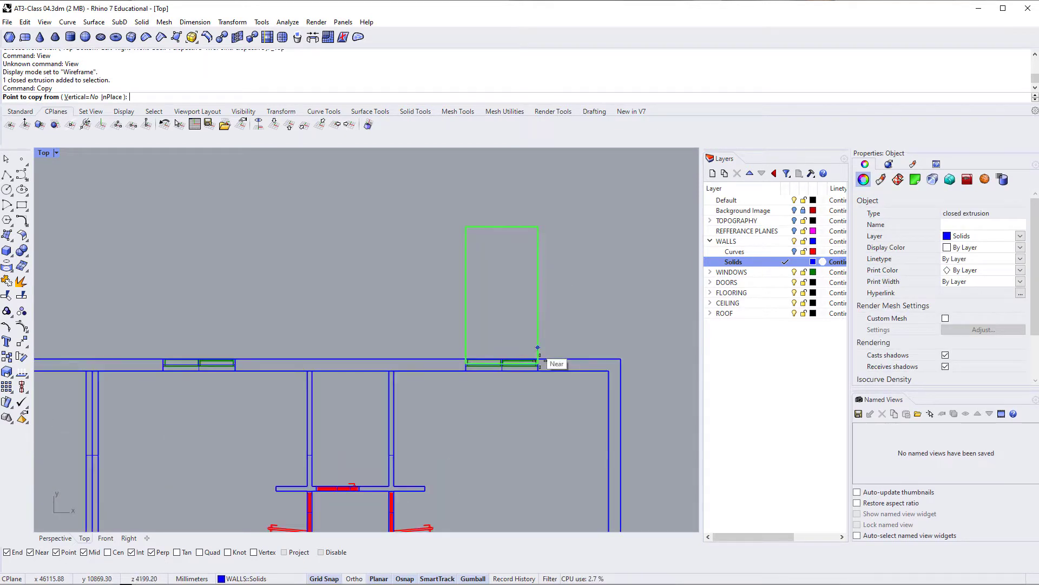
{"action": "left_click", "coordinate": [501, 370]}
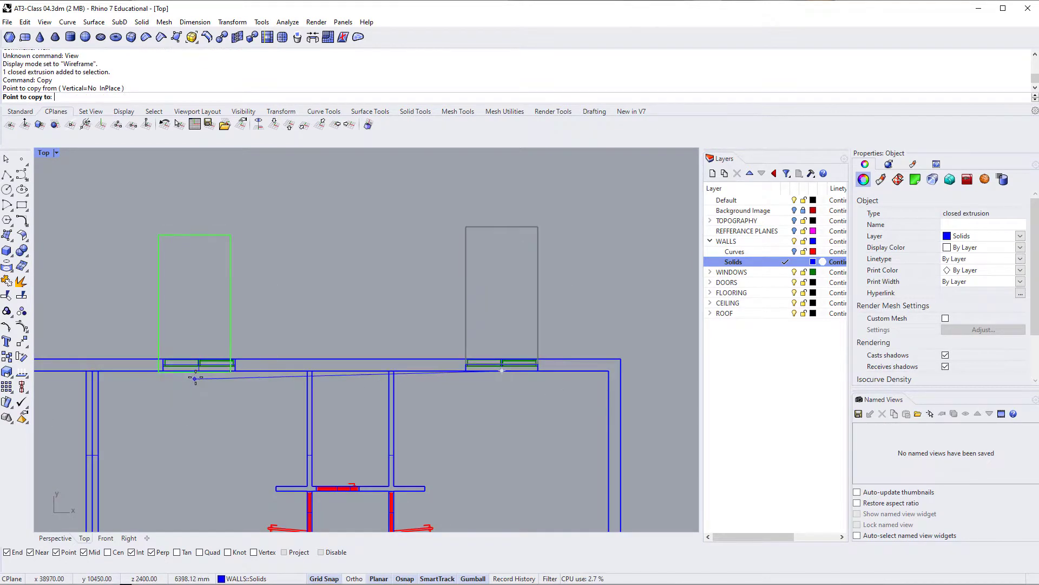
{"action": "left_click", "coordinate": [197, 373]}
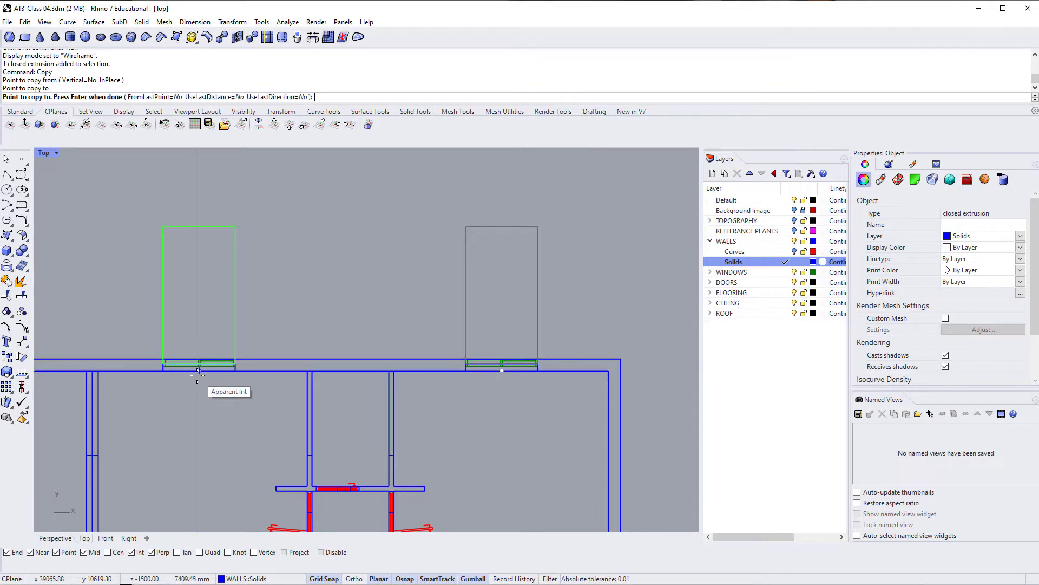
{"action": "right_click_drag", "start_coordinate": [197, 373], "coordinate": [70, 377]}
{"action": "left_click", "coordinate": [589, 374]}
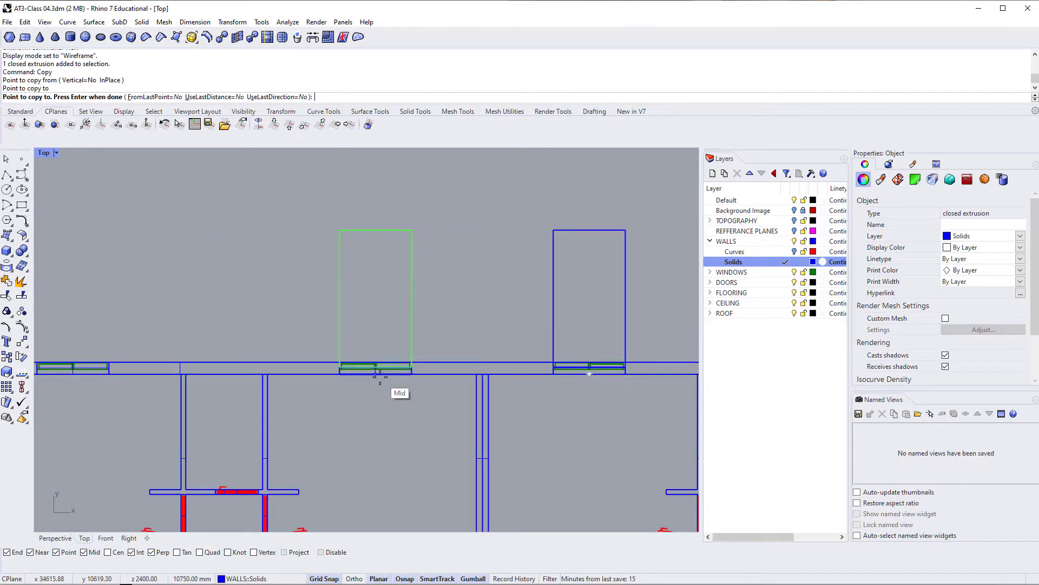
{"action": "left_click", "coordinate": [378, 386]}
{"action": "left_click", "coordinate": [73, 374]}
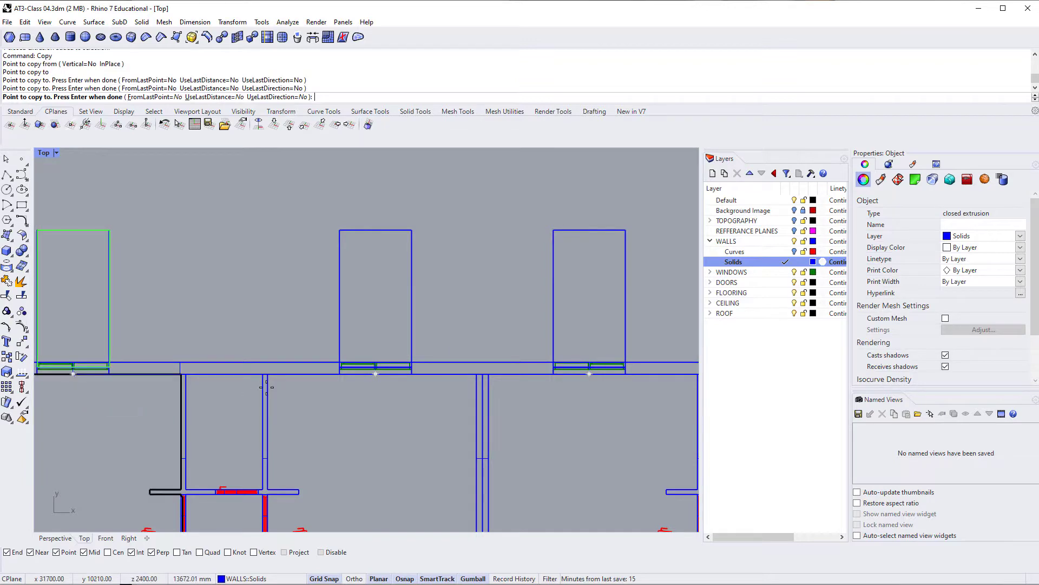
{"action": "key", "text": "Escape"}
Return to the Perspective view in Shaded display, with the four boxes facing the camera
{"action": "key", "text": "ctrl+F4"}
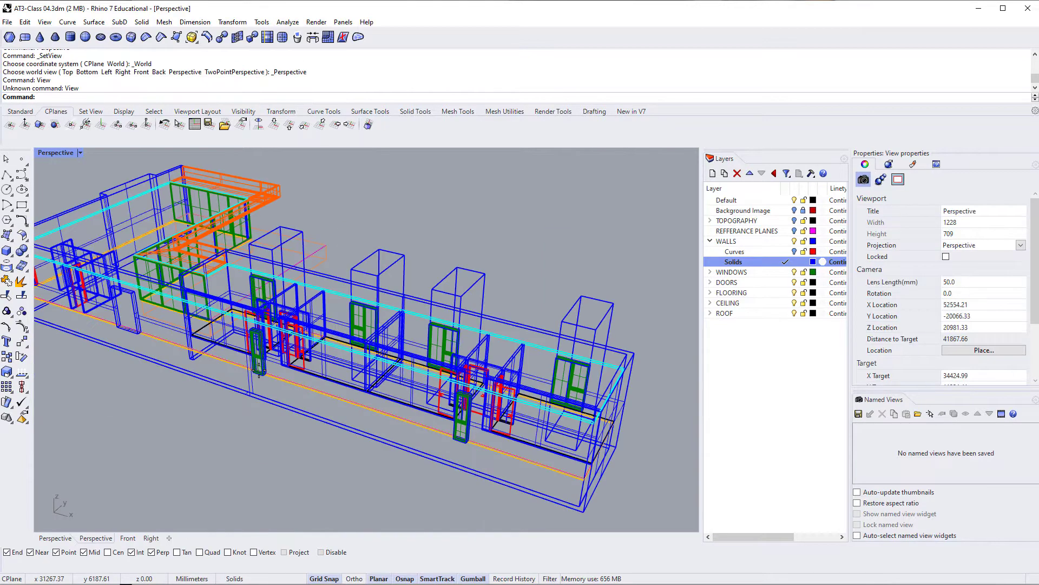
{"action": "right_click_drag", "start_coordinate": [399, 378], "coordinate": [213, 197]}
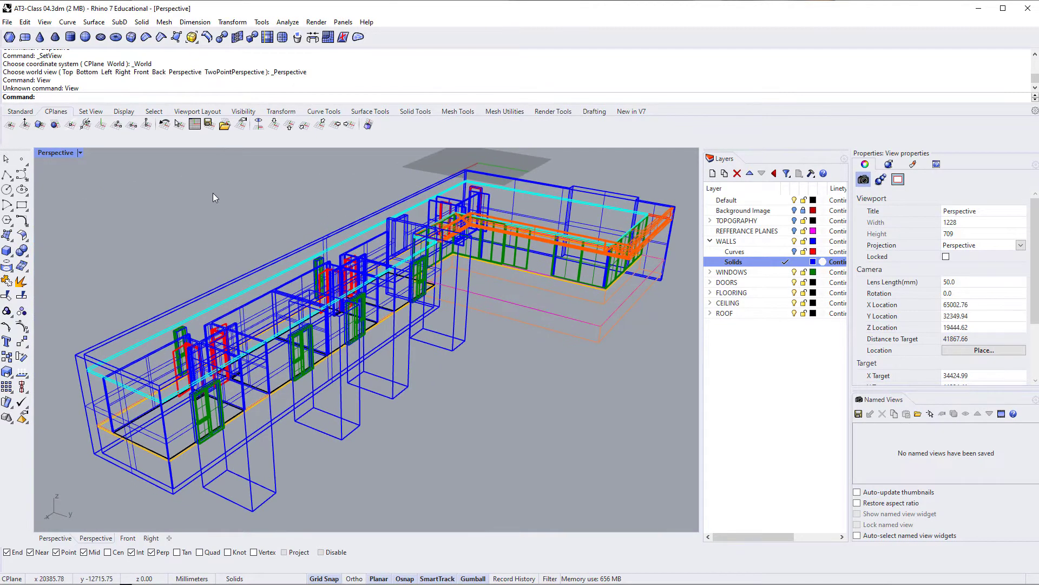
{"action": "left_click", "coordinate": [77, 154]}
{"action": "left_click", "coordinate": [86, 205]}
{"action": "right_click_drag", "start_coordinate": [415, 416], "coordinate": [348, 455]}
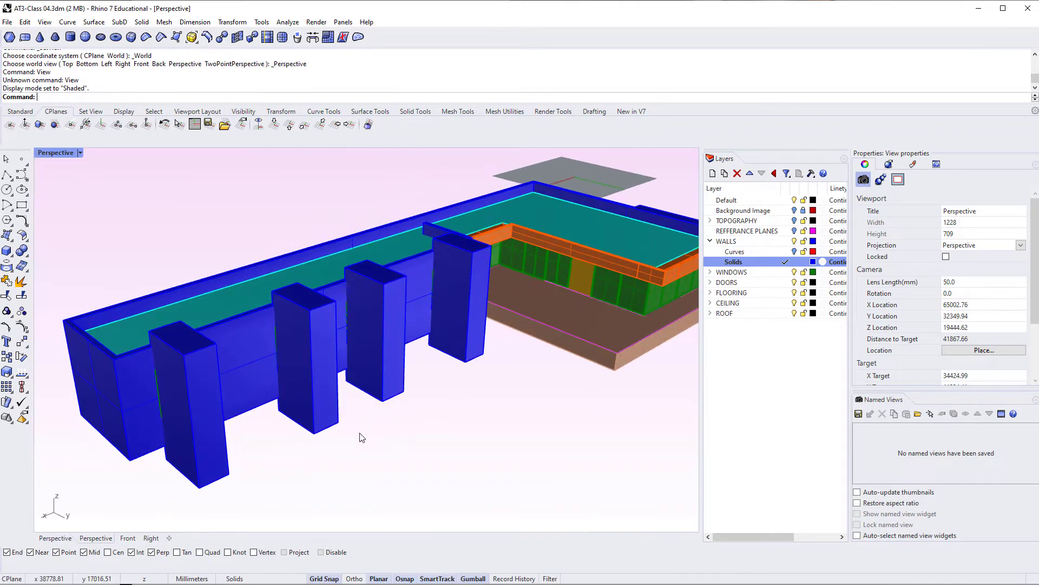
Use BooleanDifference to subtract the four boxes from the exterior wall solid and acknowledge the history warning
{"action": "type", "text": "BooleanDifference"}
{"action": "key", "text": "Return"}
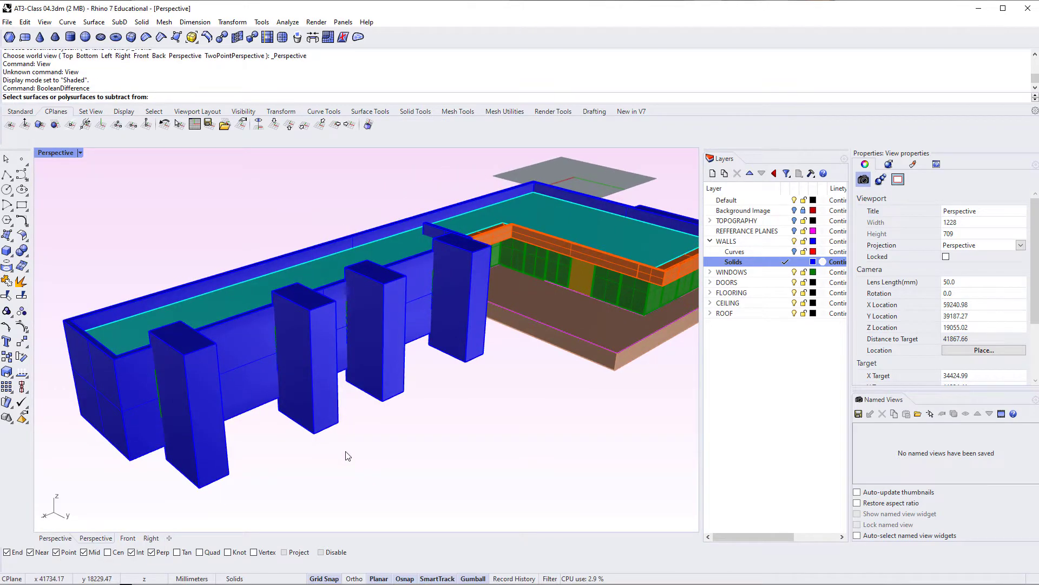
{"action": "left_click", "coordinate": [237, 330]}
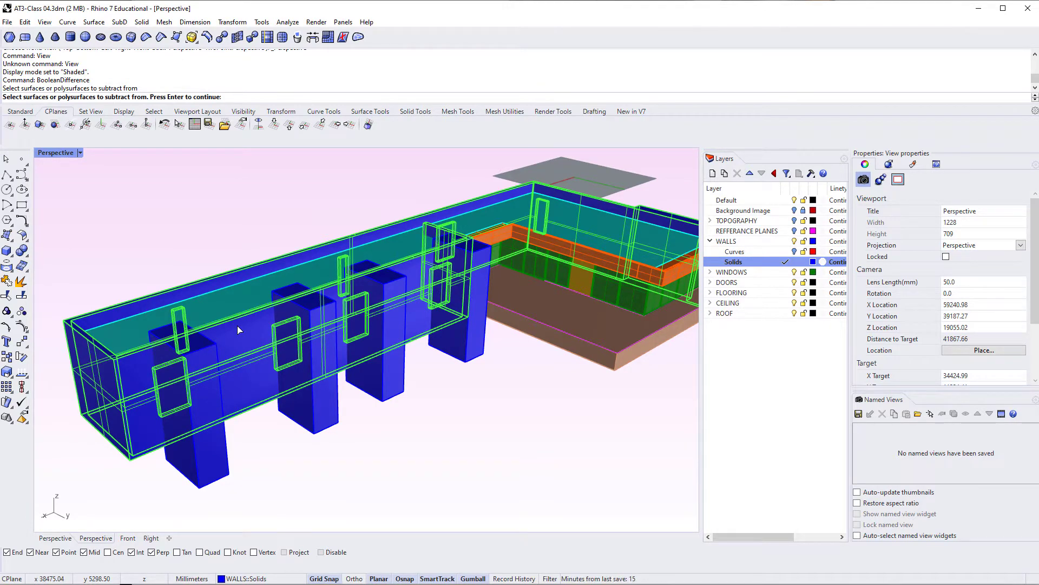
{"action": "key", "text": "Return"}
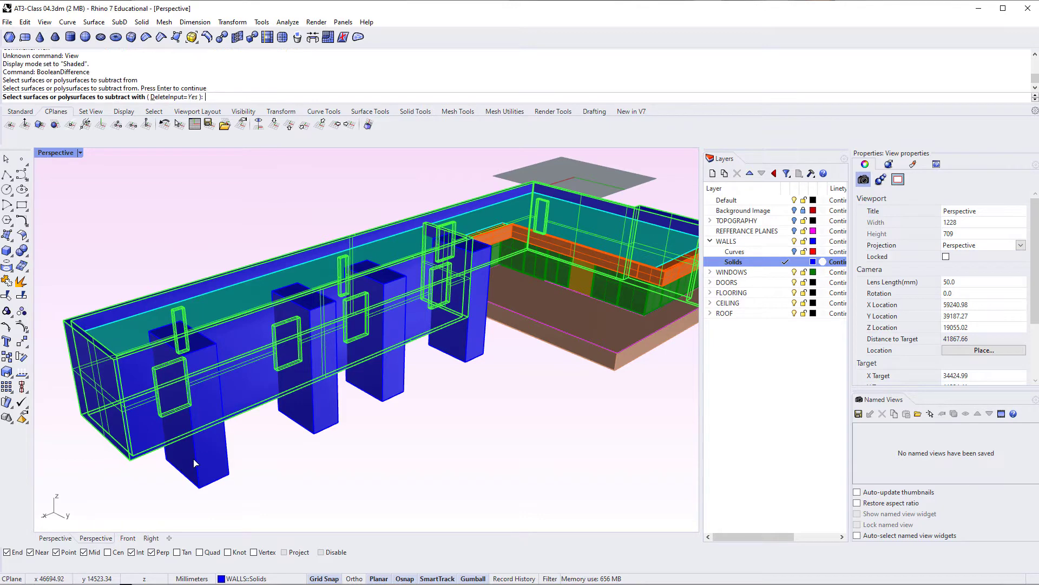
{"action": "left_click", "coordinate": [195, 463]}
{"action": "left_click", "coordinate": [313, 419]}
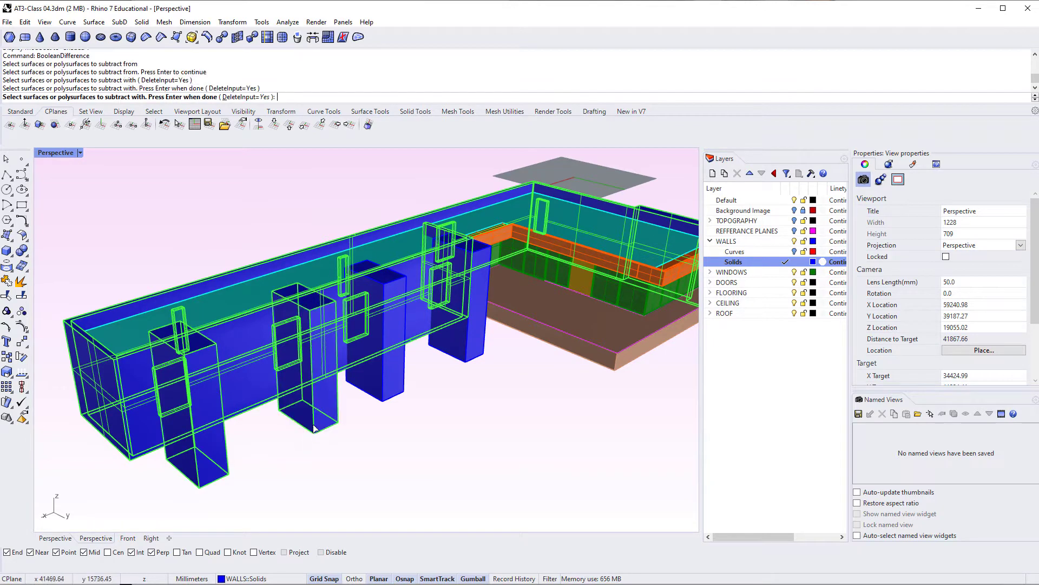
{"action": "left_click", "coordinate": [381, 389]}
{"action": "left_click", "coordinate": [464, 362]}
{"action": "key", "text": "Return"}
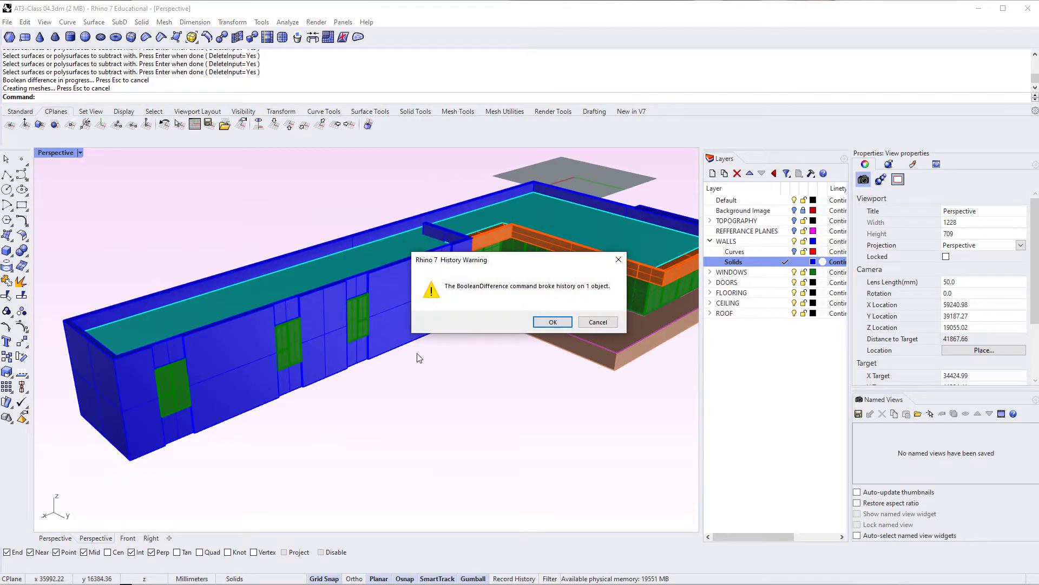
{"action": "key", "text": "Return"}
Select the four 1500x2400mm windows along the recessed wall and move them -100 mm in the Y direction
{"action": "mouse_move", "coordinate": [337, 428]}
{"action": "right_mouse_down"}
{"action": "mouse_move", "coordinate": [269, 436]}
{"action": "mouse_move", "coordinate": [348, 424]}
{"action": "right_mouse_up"}
{"action": "scroll", "coordinate": [170, 384], "scroll_direction": "up", "scroll_amount": 6}
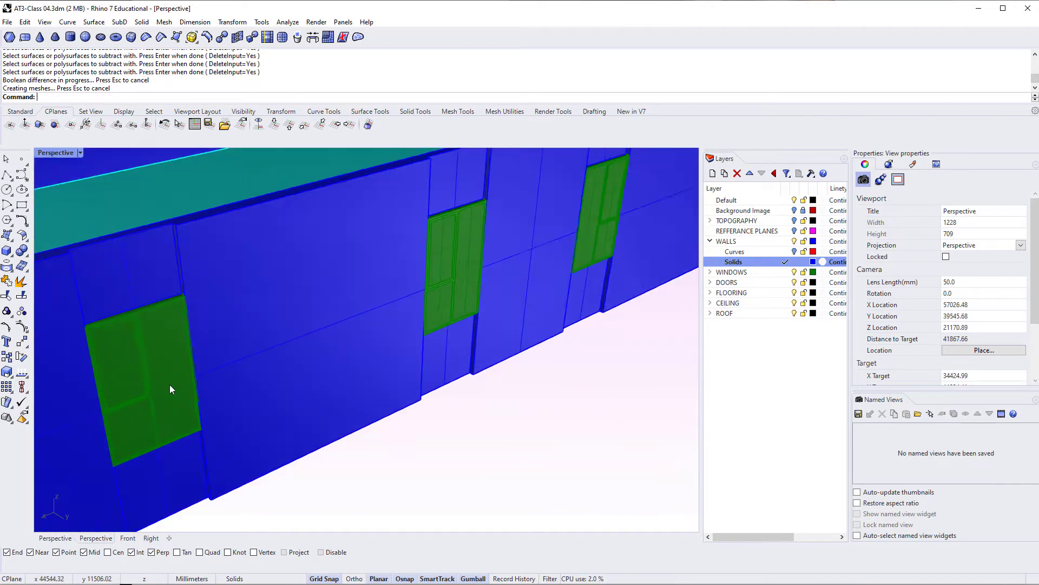
{"action": "left_click", "coordinate": [176, 317]}
{"action": "left_click", "coordinate": [527, 225], "text": "shift"}
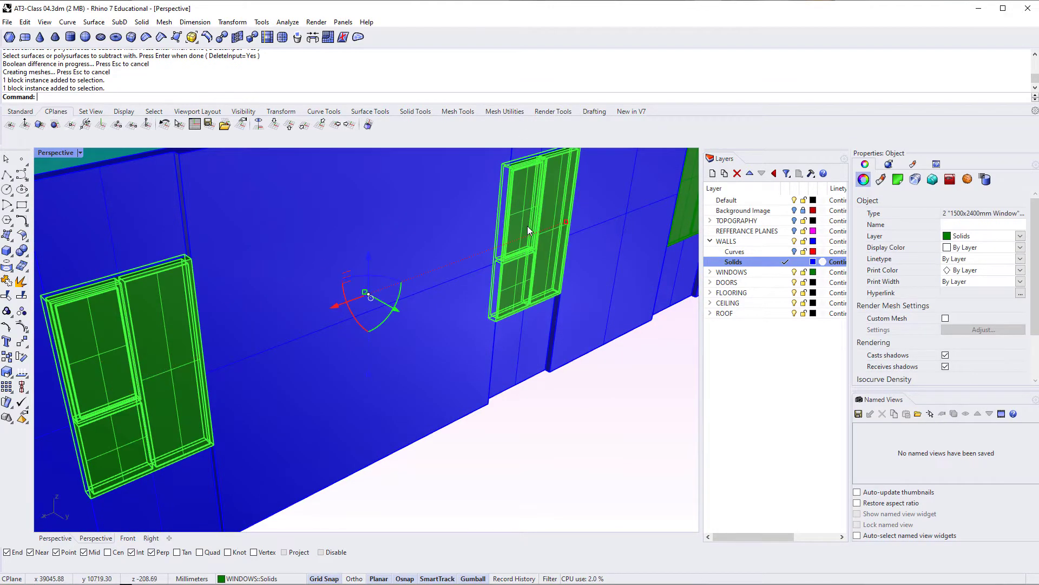
{"action": "scroll", "coordinate": [527, 225], "scroll_direction": "down", "scroll_amount": 8}
{"action": "left_click", "coordinate": [625, 209], "text": "shift"}
{"action": "right_click_drag", "start_coordinate": [626, 209], "coordinate": [421, 306], "text": "shift"}
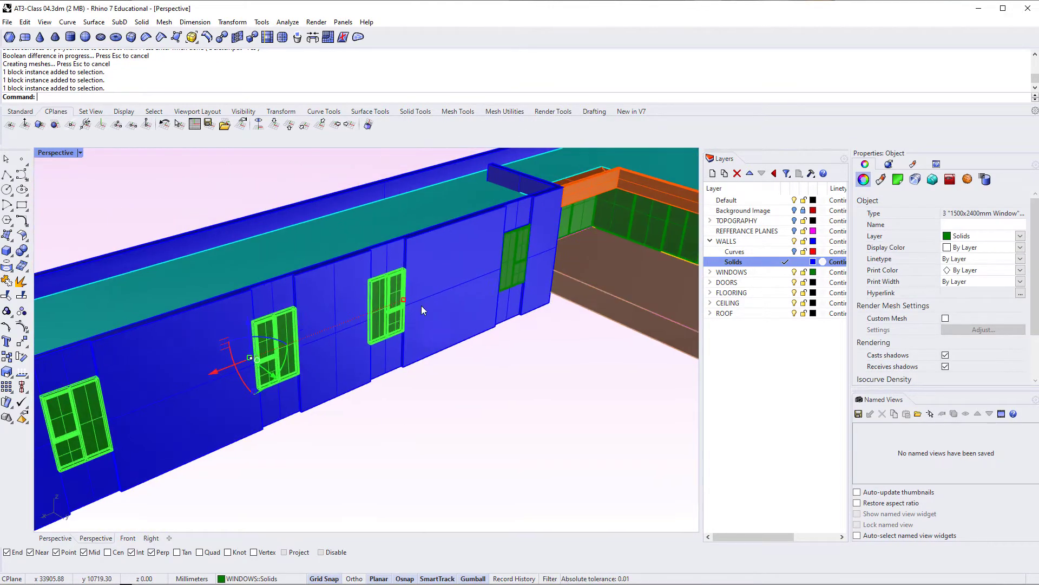
{"action": "left_click", "coordinate": [512, 260], "text": "shift"}
{"action": "right_click_drag", "start_coordinate": [329, 345], "coordinate": [291, 402]}
{"action": "scroll", "coordinate": [291, 402], "scroll_direction": "up", "scroll_amount": 2}
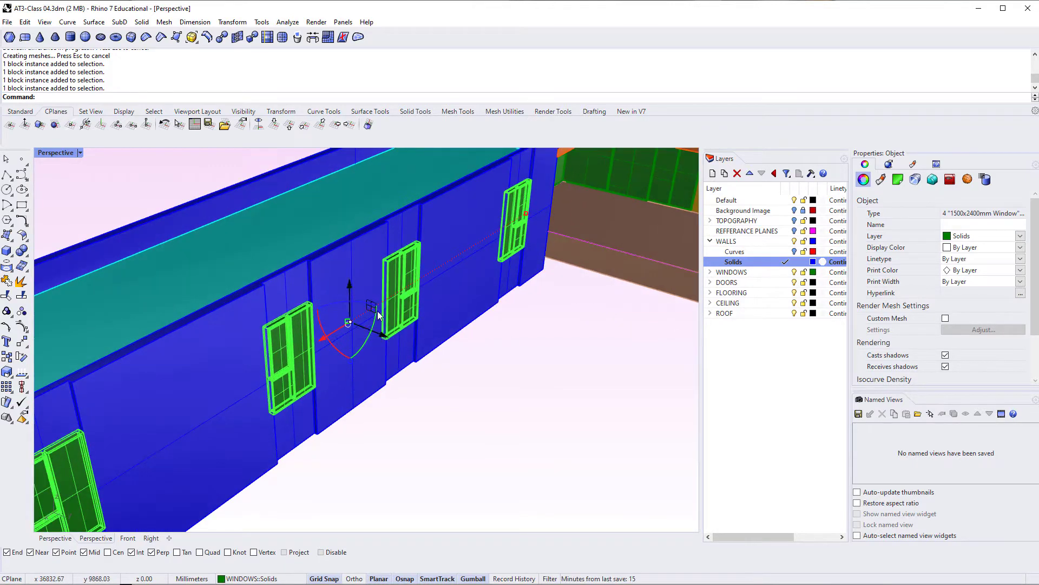
{"action": "left_click", "coordinate": [385, 335]}
{"action": "type", "text": "-"}
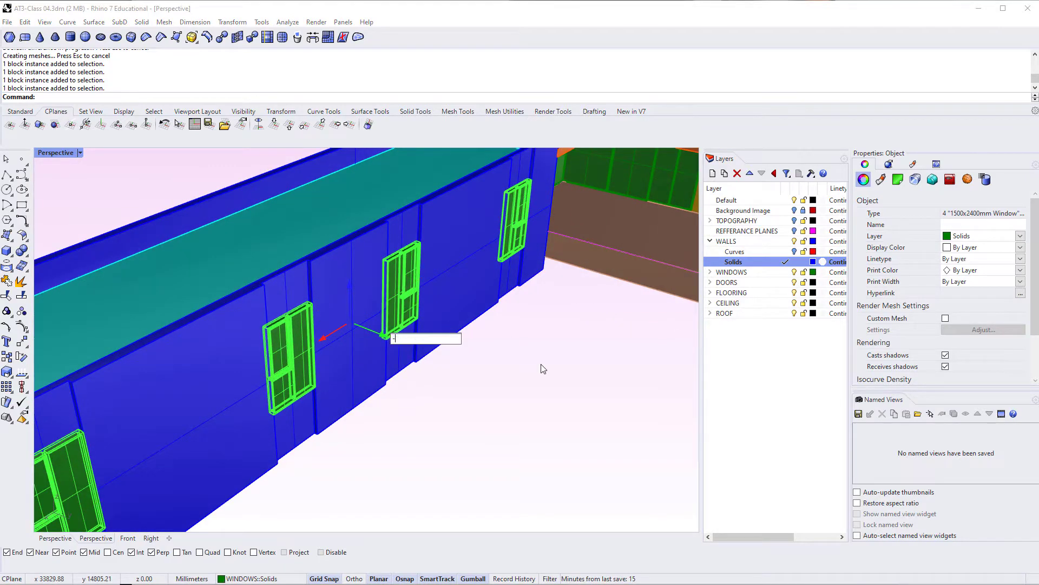
{"action": "type", "text": "100"}
{"action": "key", "text": "Return"}
{"action": "key", "text": "Escape"}
{"action": "right_click_drag", "start_coordinate": [562, 389], "coordinate": [399, 388]}
{"action": "left_click", "coordinate": [413, 437]}
{"action": "key", "text": "ctrl+h"}
{"action": "scroll", "coordinate": [406, 356], "scroll_direction": "up", "scroll_amount": 5}
{"action": "key", "text": "ctrl+z"}
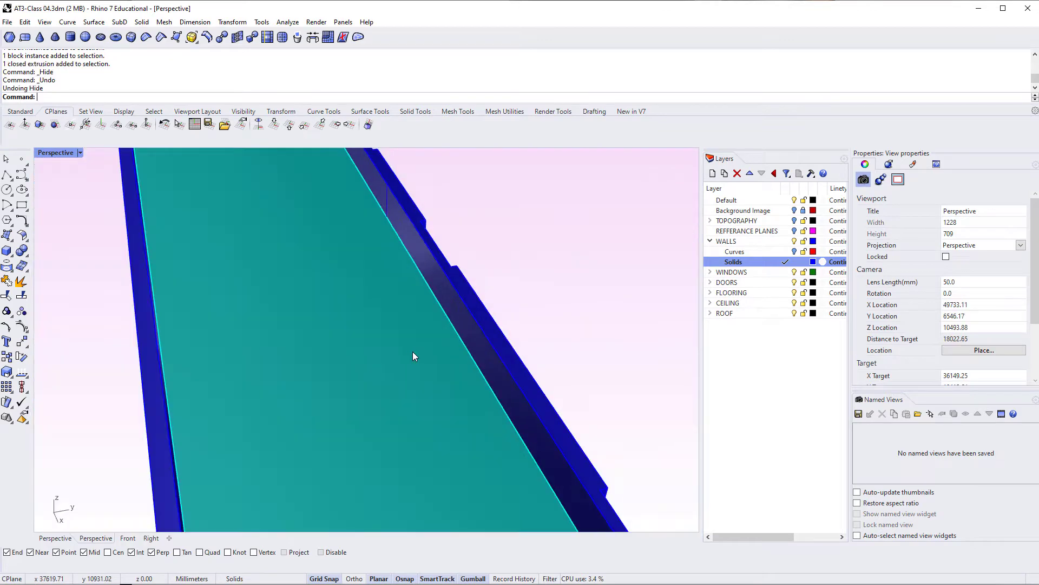
Show the Perspective view in Rendered display and examine the vertical recesses around the windows along the exterior wall
{"action": "scroll", "coordinate": [412, 356], "scroll_direction": "down", "scroll_amount": 5}
{"action": "right_click_drag", "start_coordinate": [383, 329], "coordinate": [301, 396]}
{"action": "left_click", "coordinate": [80, 153]}
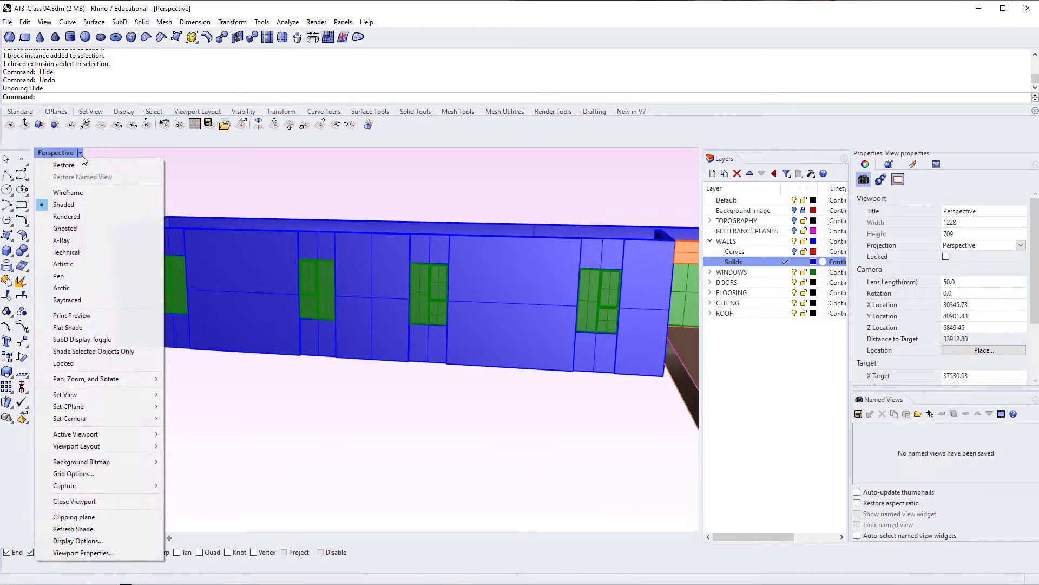
{"action": "left_click", "coordinate": [72, 216]}
{"action": "right_click_drag", "start_coordinate": [269, 394], "coordinate": [379, 374]}
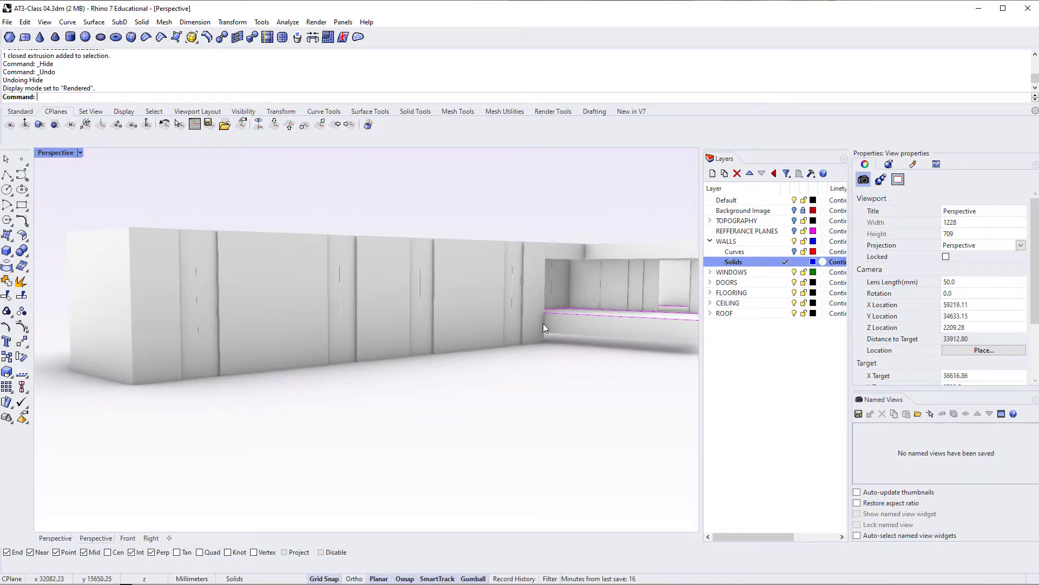
{"action": "scroll", "coordinate": [277, 334], "scroll_direction": "up", "scroll_amount": 5}
{"action": "right_click_drag", "start_coordinate": [271, 334], "coordinate": [295, 385], "text": "shift"}
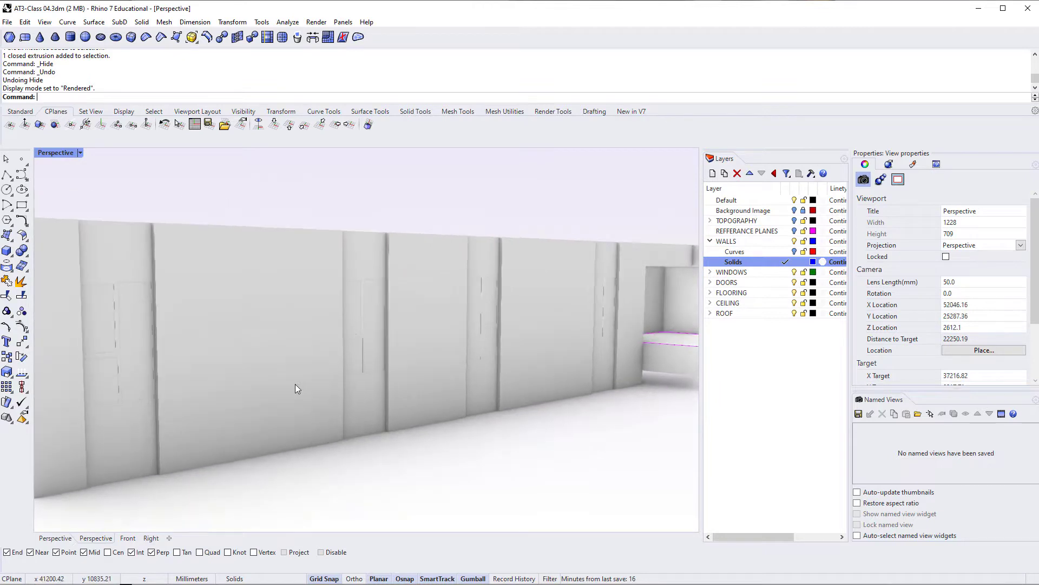
{"action": "left_click", "coordinate": [128, 359]}
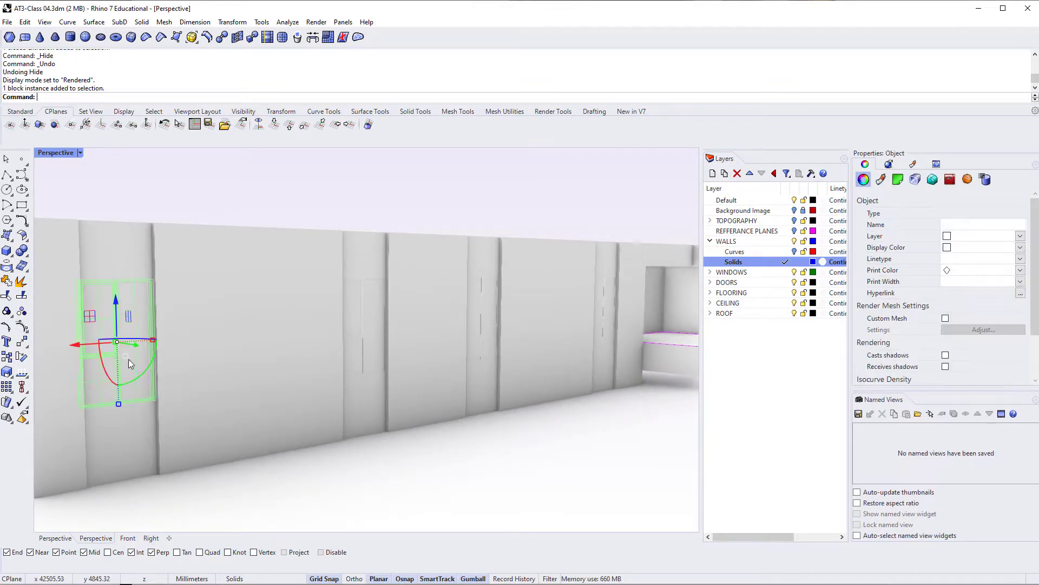
{"action": "scroll", "coordinate": [144, 335], "scroll_direction": "up", "scroll_amount": 4}
{"action": "key", "text": "Escape"}
{"action": "scroll", "coordinate": [134, 278], "scroll_direction": "down", "scroll_amount": 4}
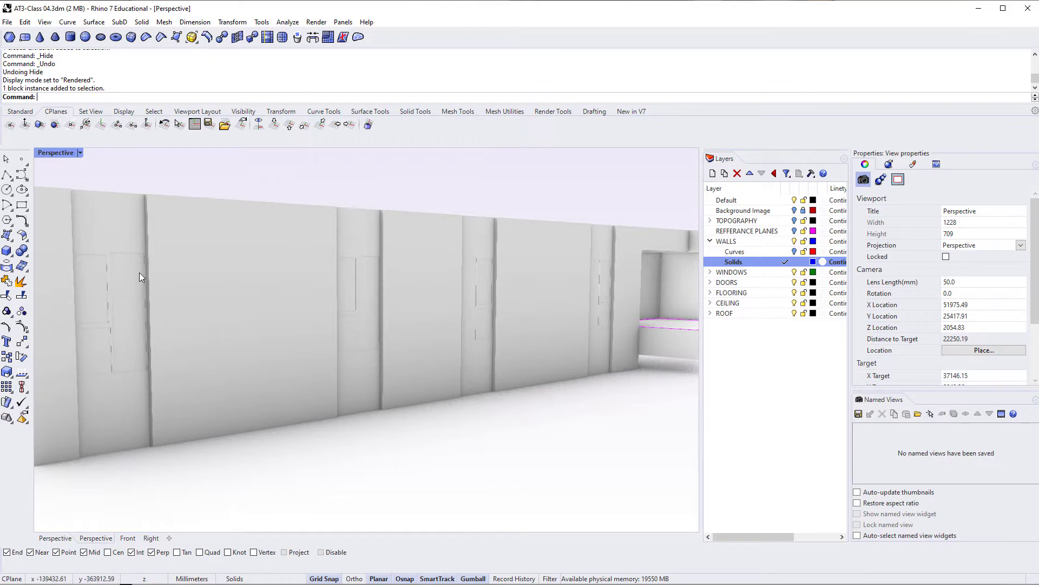
{"action": "scroll", "coordinate": [139, 272], "scroll_direction": "down", "scroll_amount": 3}
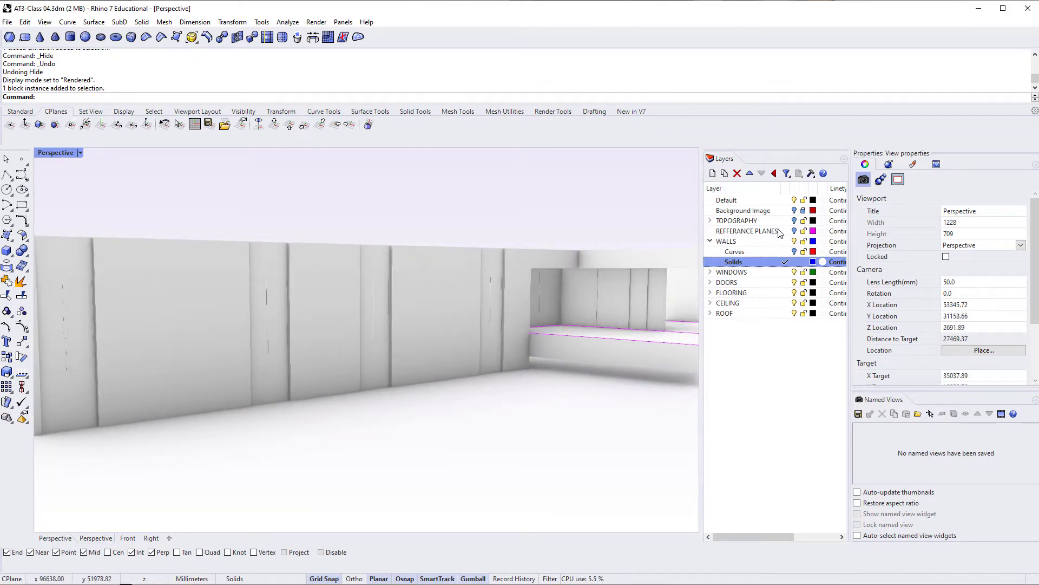
Turn on the TOPOGRAPHY layer and view the house with its terrain in Rendered display, leaving nothing selected
{"action": "left_click", "coordinate": [794, 221]}
{"action": "mouse_move", "coordinate": [557, 343]}
{"action": "right_mouse_down"}
{"action": "mouse_move", "coordinate": [525, 360]}
{"action": "mouse_move", "coordinate": [376, 356]}
{"action": "mouse_move", "coordinate": [490, 358]}
{"action": "right_mouse_up"}
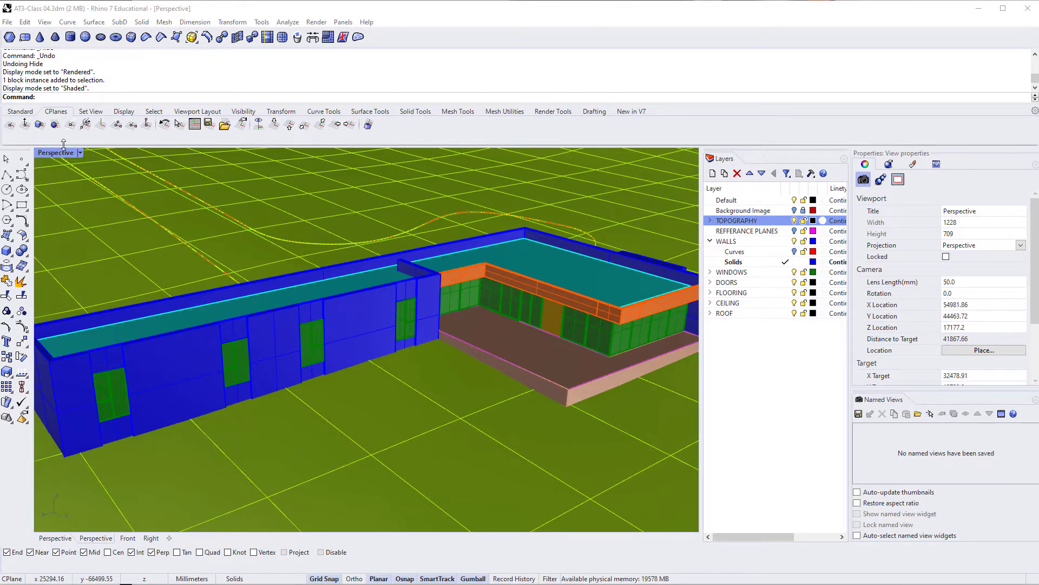
{"action": "left_click", "coordinate": [80, 158]}
{"action": "left_click", "coordinate": [80, 153]}
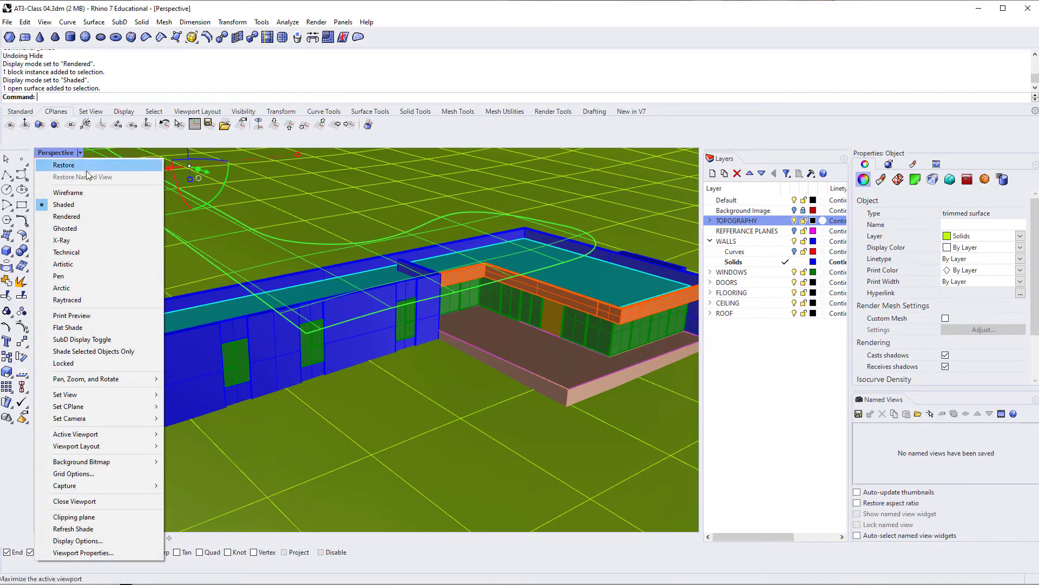
{"action": "left_click", "coordinate": [94, 216]}
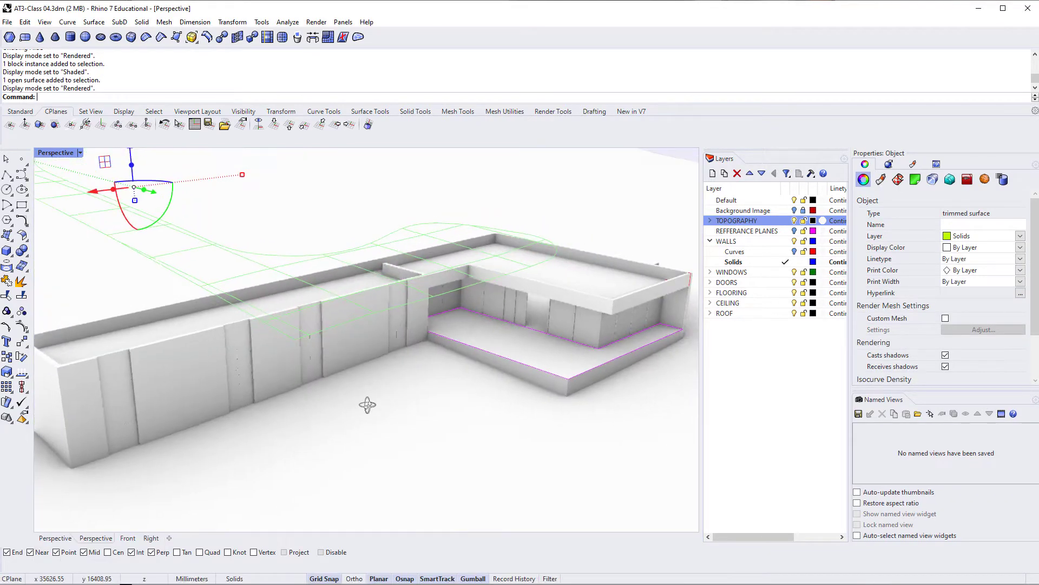
{"action": "key", "text": "Escape"}
{"action": "right_click_drag", "start_coordinate": [396, 424], "coordinate": [382, 391]}
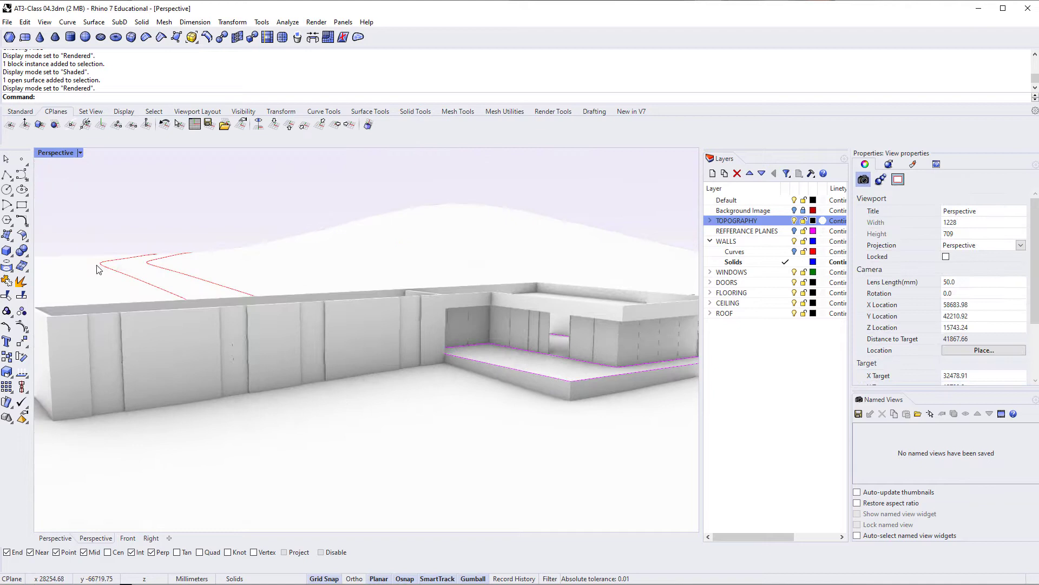
Examine the house and its surrounding terrain from several angles and distances in the Perspective view, using Rendered display
{"action": "left_click", "coordinate": [80, 153]}
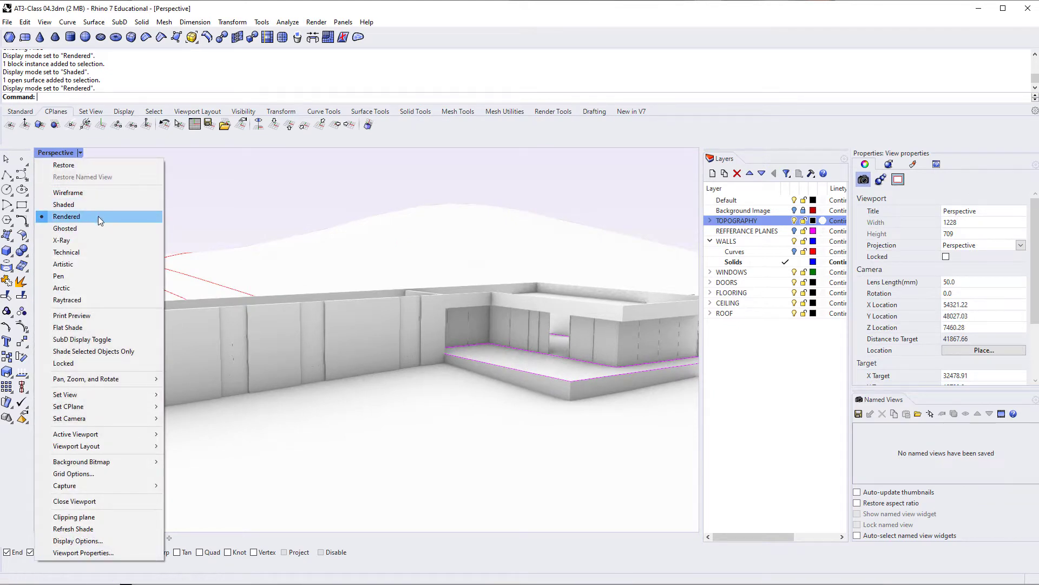
{"action": "left_click", "coordinate": [99, 216]}
{"action": "right_click_drag", "start_coordinate": [227, 223], "coordinate": [406, 372]}
{"action": "scroll", "coordinate": [388, 387], "scroll_direction": "up", "scroll_amount": 2}
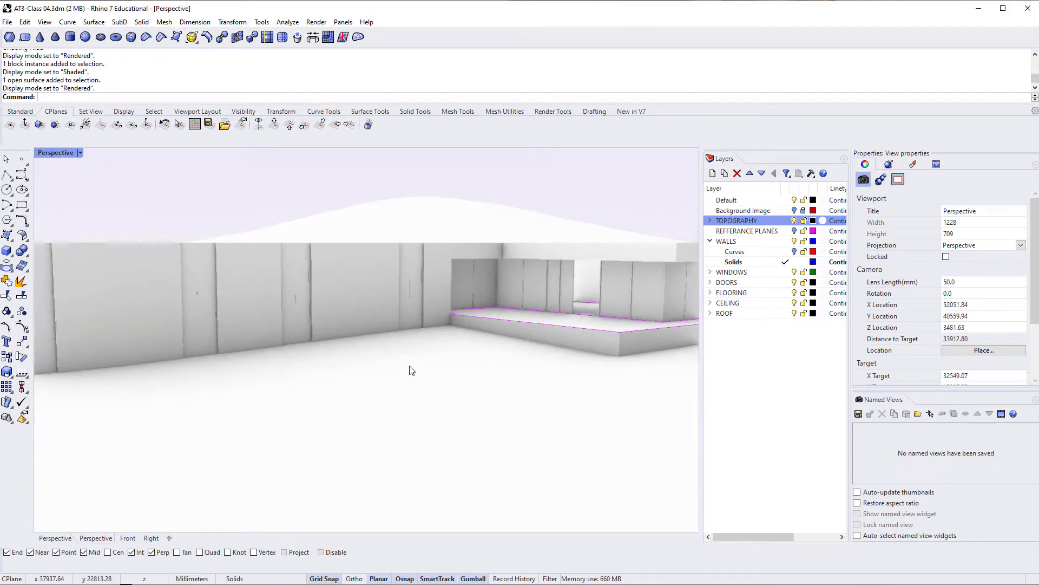
{"action": "scroll", "coordinate": [409, 370], "scroll_direction": "down", "scroll_amount": 4}
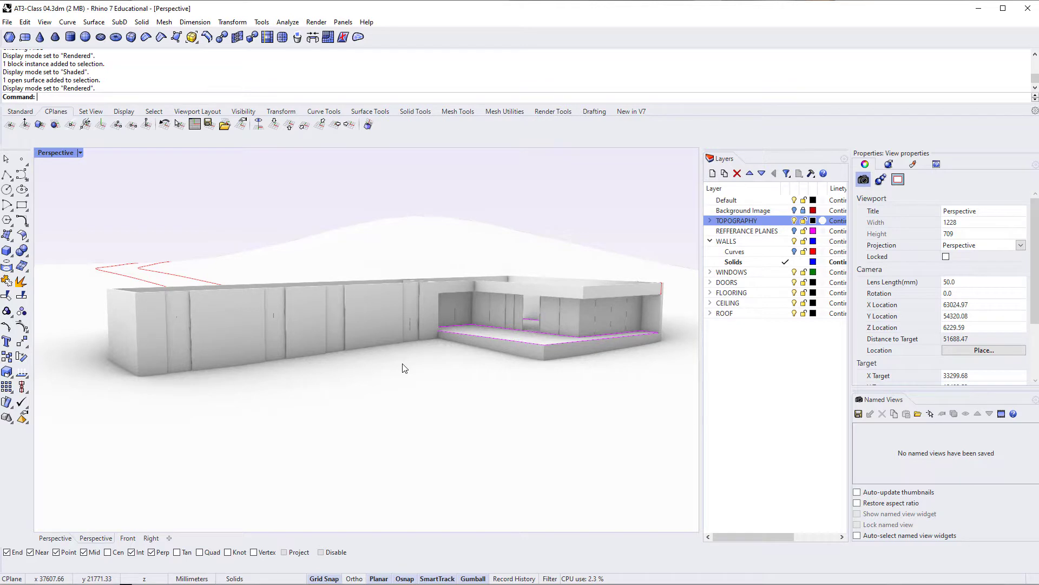
{"action": "right_click_drag", "start_coordinate": [358, 353], "coordinate": [361, 346]}
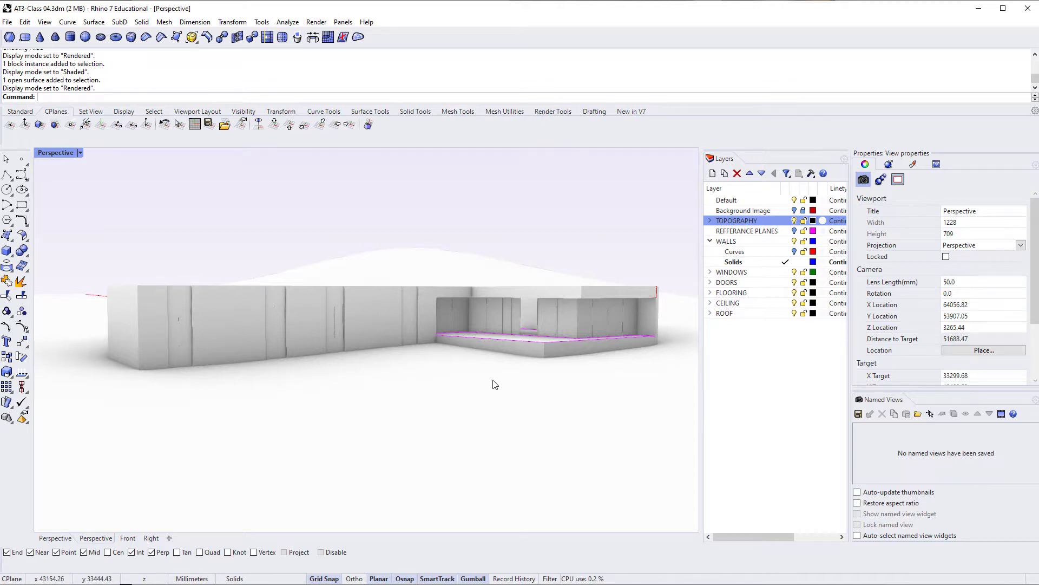
{"action": "right_click_drag", "start_coordinate": [215, 406], "coordinate": [425, 382]}
{"action": "right_click_drag", "start_coordinate": [487, 377], "coordinate": [281, 401], "text": "shift"}
{"action": "scroll", "coordinate": [399, 383], "scroll_direction": "up", "scroll_amount": 2}
{"action": "scroll", "coordinate": [400, 388], "scroll_direction": "up", "scroll_amount": 1}
{"action": "right_click_drag", "start_coordinate": [400, 387], "coordinate": [339, 404]}
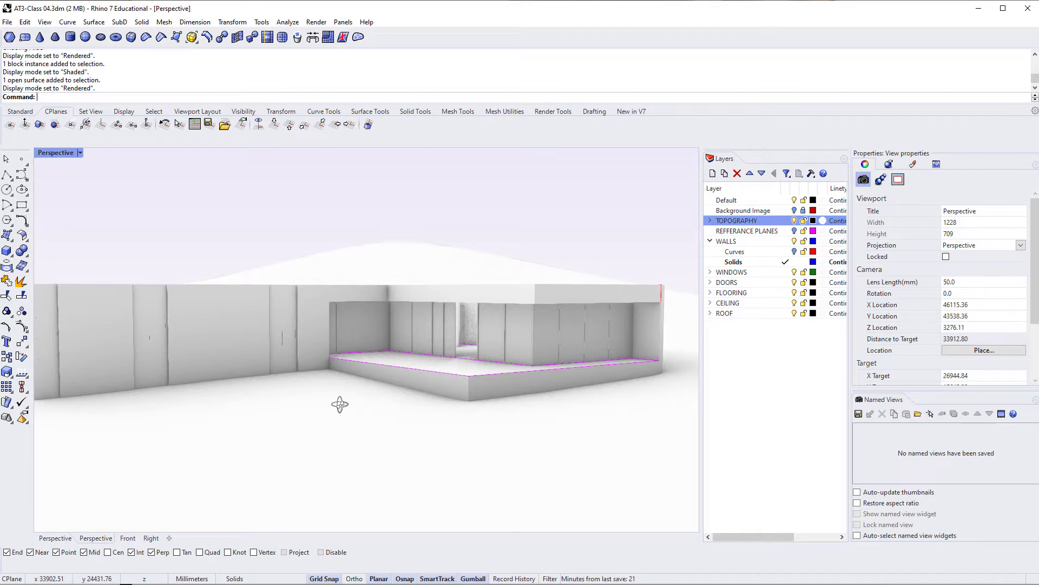
{"action": "right_click_drag", "start_coordinate": [340, 404], "coordinate": [420, 387]}
{"action": "scroll", "coordinate": [377, 397], "scroll_direction": "down", "scroll_amount": 3}
{"action": "left_click", "coordinate": [80, 153]}
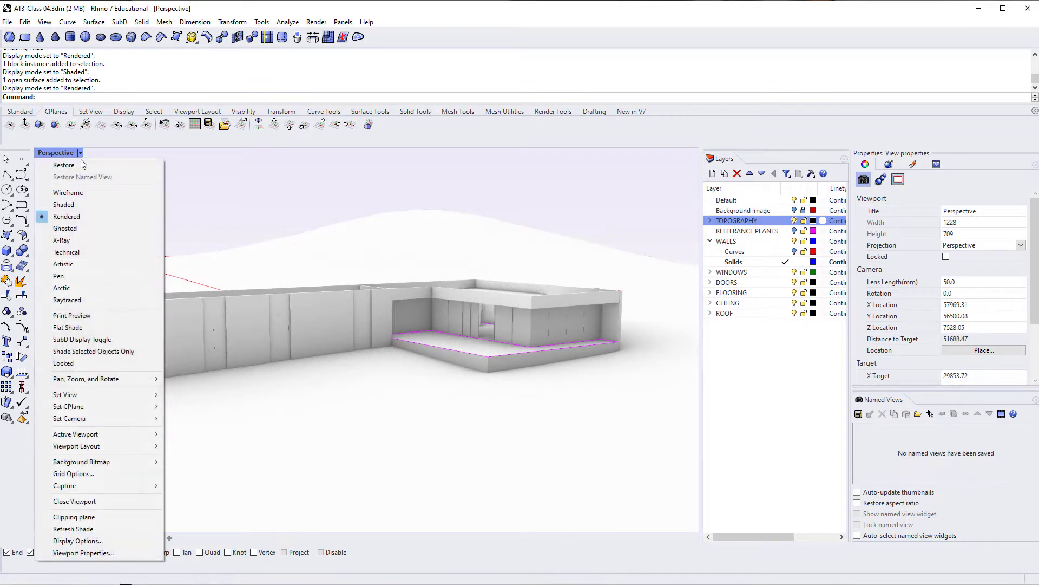
{"action": "left_click", "coordinate": [92, 213]}
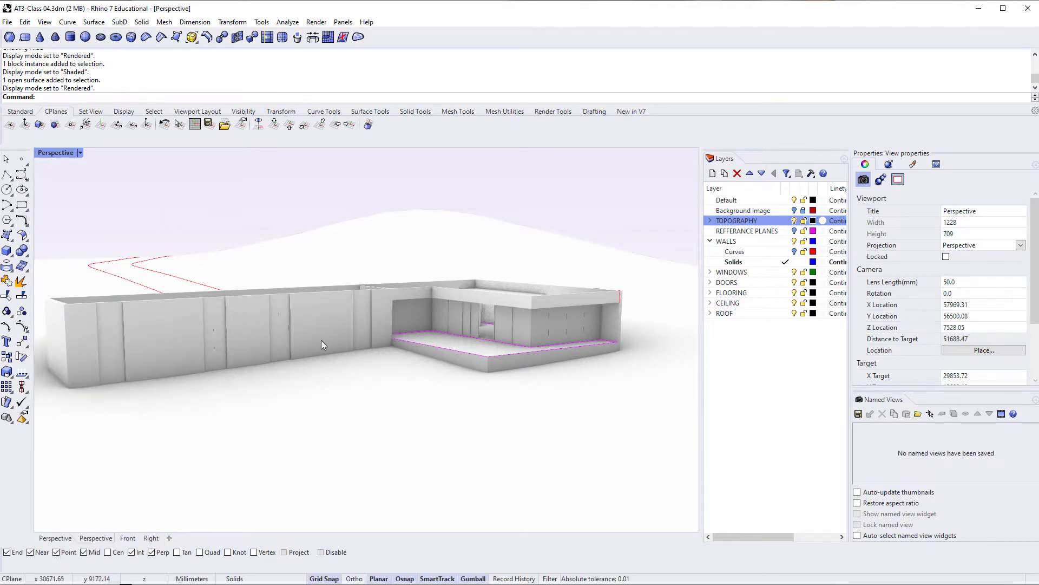
{"action": "right_click_drag", "start_coordinate": [320, 340], "coordinate": [291, 363]}
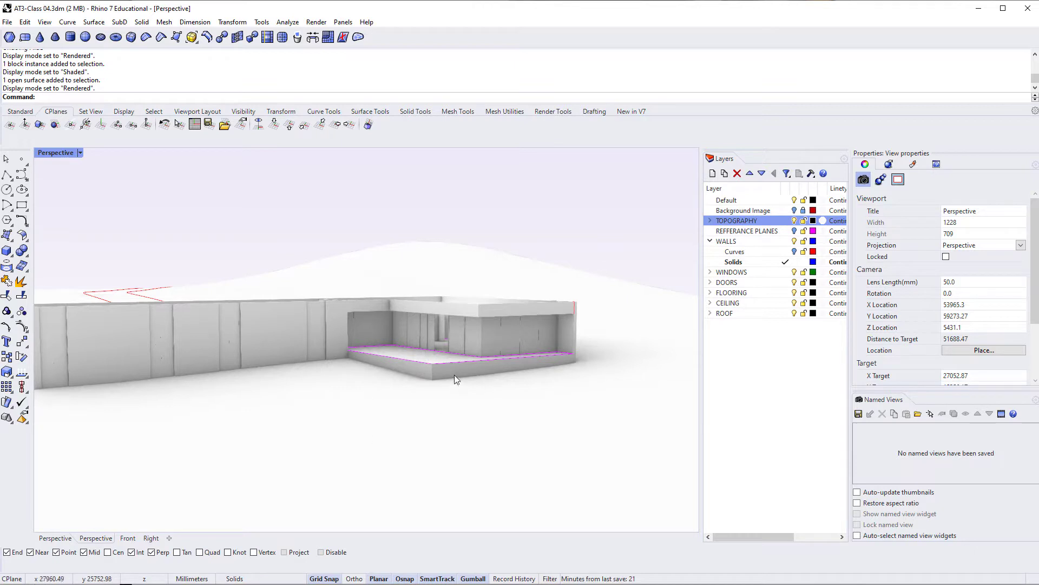
Zoom in on one 1500x2400mm Window block in the long exterior wall and open the block for editing
{"action": "left_click", "coordinate": [236, 351]}
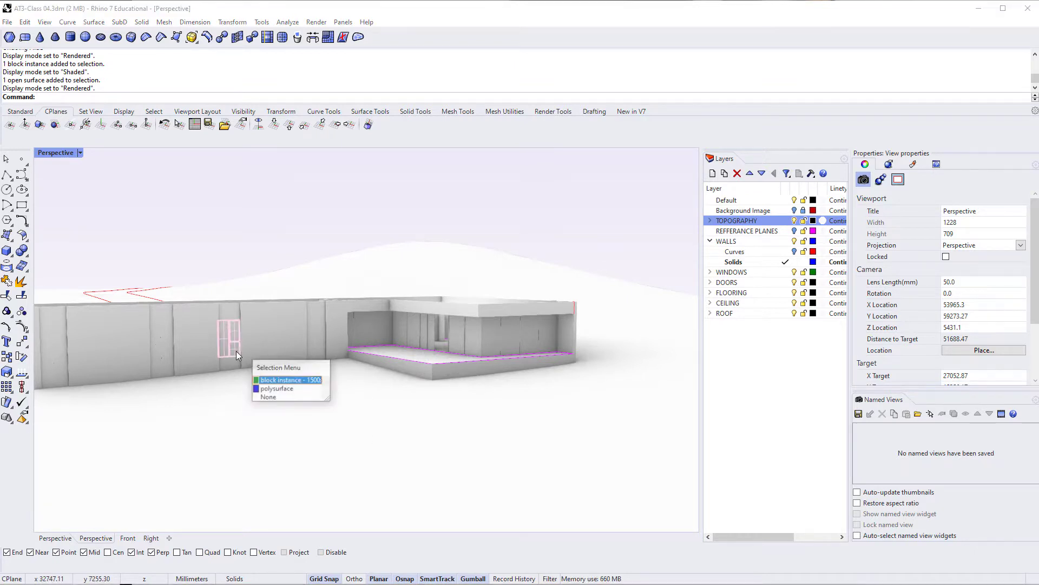
{"action": "key", "text": "Return"}
{"action": "type", "text": "ZS"}
{"action": "key", "text": "Return"}
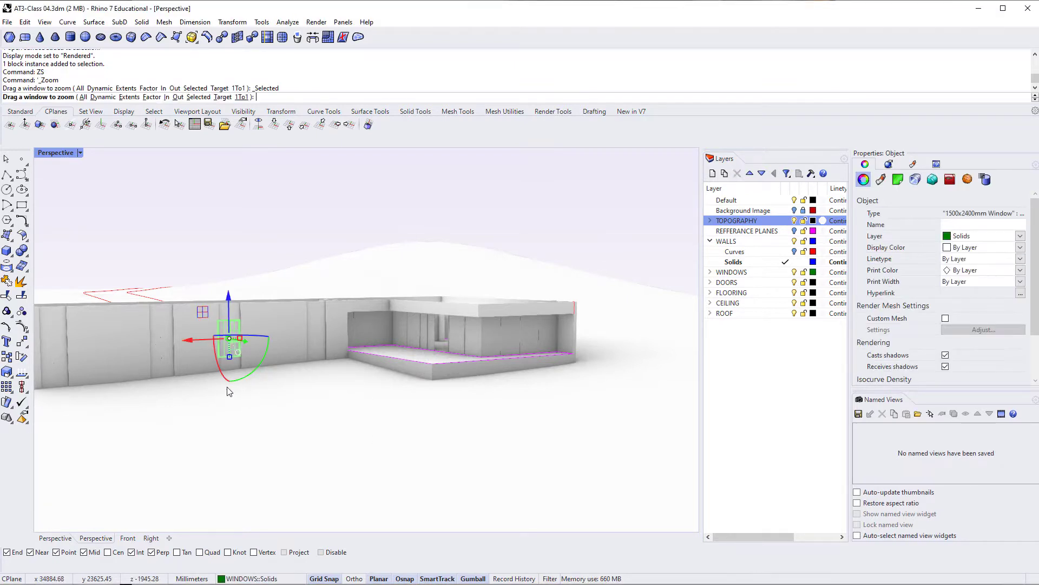
{"action": "mouse_move", "coordinate": [408, 401]}
{"action": "right_mouse_down"}
{"action": "mouse_move", "coordinate": [383, 413]}
{"action": "mouse_move", "coordinate": [297, 413]}
{"action": "mouse_move", "coordinate": [388, 404]}
{"action": "right_mouse_up"}
{"action": "key", "text": "Escape"}
{"action": "double_click", "coordinate": [385, 379]}
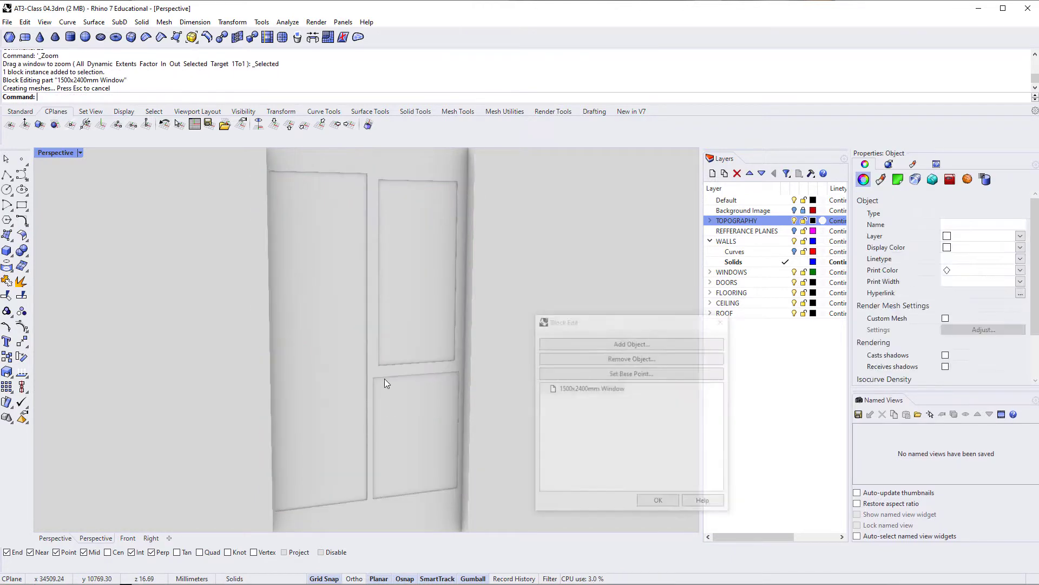
Inside the window block, pick the glass pane surfaces in turn, ending with only the tall full-height pane selected
{"action": "left_click", "coordinate": [400, 336]}
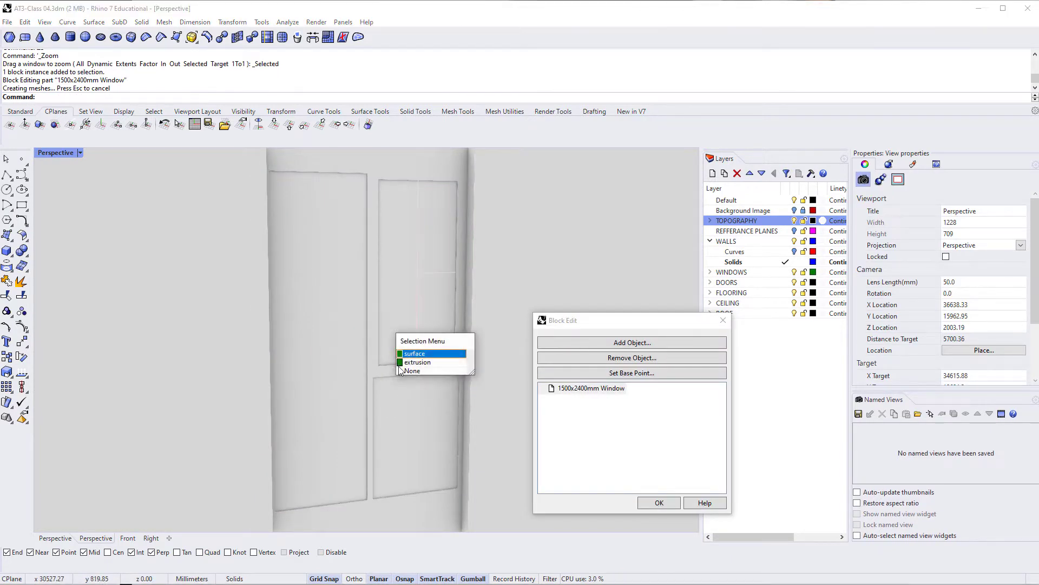
{"action": "left_click", "coordinate": [402, 392]}
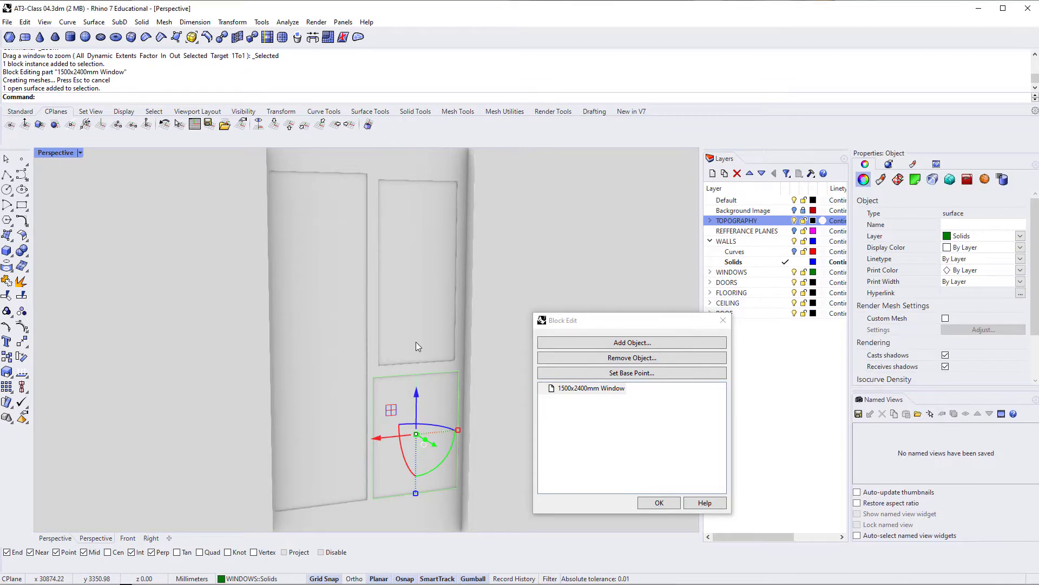
{"action": "key", "text": "Escape"}
{"action": "left_click", "coordinate": [406, 271]}
{"action": "left_click", "coordinate": [312, 302]}
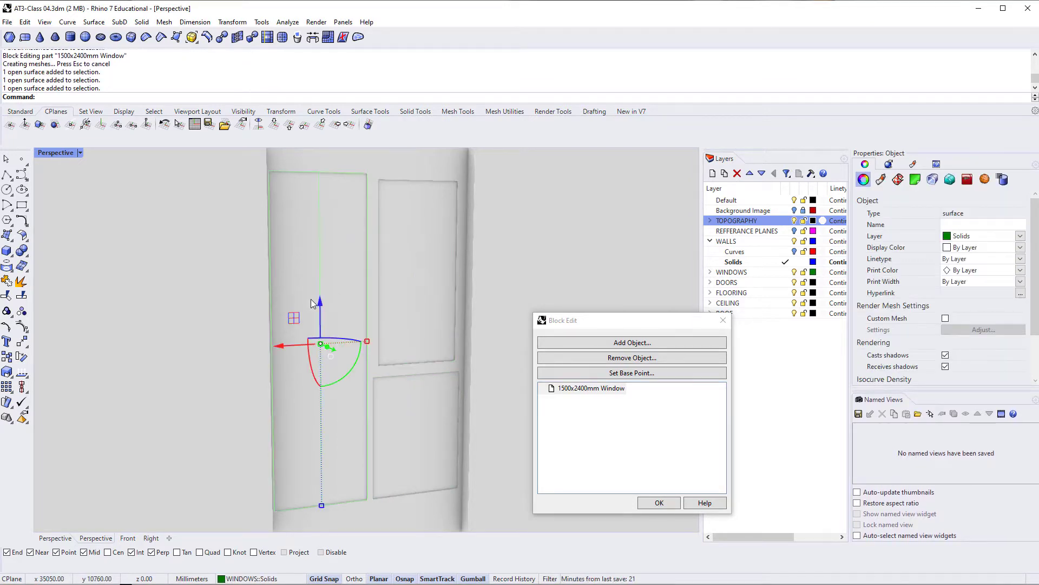
Look over the tall pane's material, texture mapping and general object properties
{"action": "left_click", "coordinate": [881, 181]}
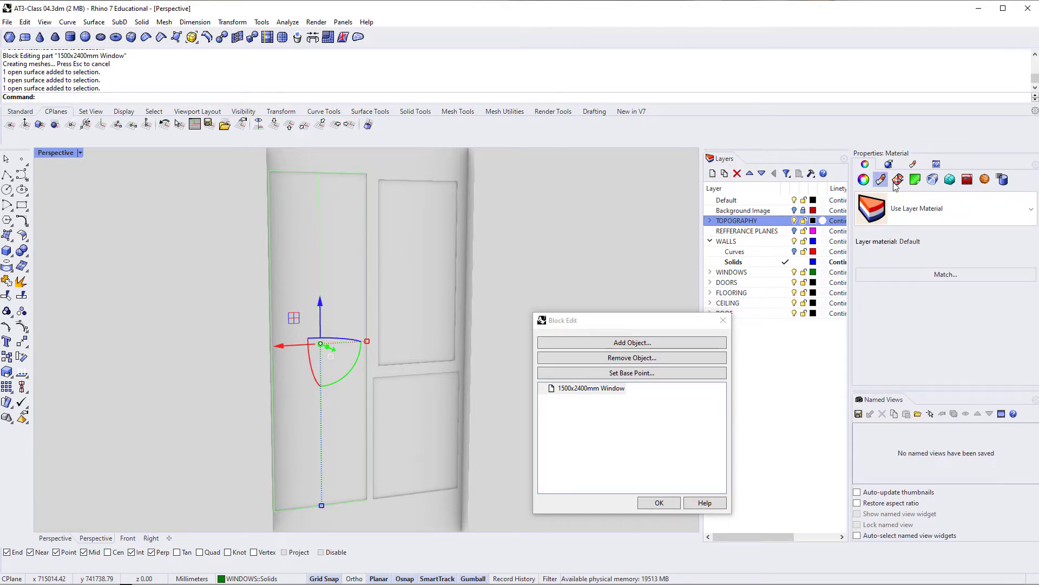
{"action": "left_click", "coordinate": [898, 182]}
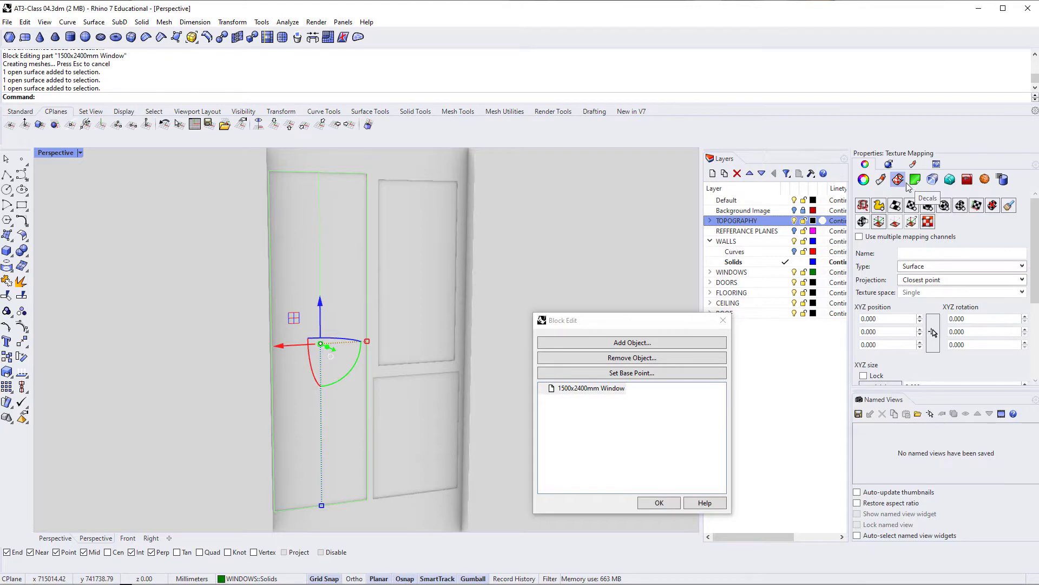
{"action": "left_click", "coordinate": [880, 180]}
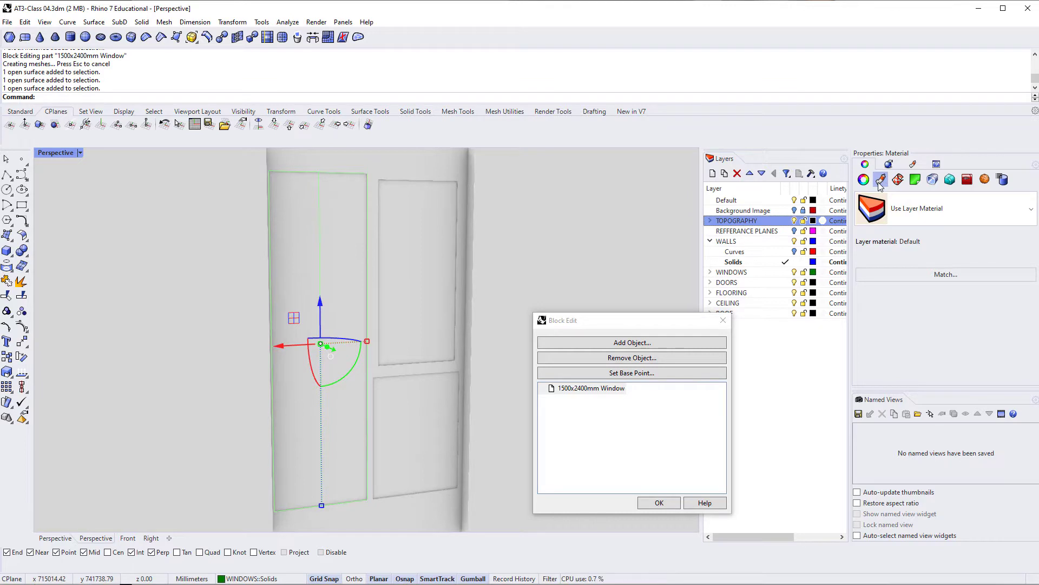
{"action": "left_click", "coordinate": [896, 180]}
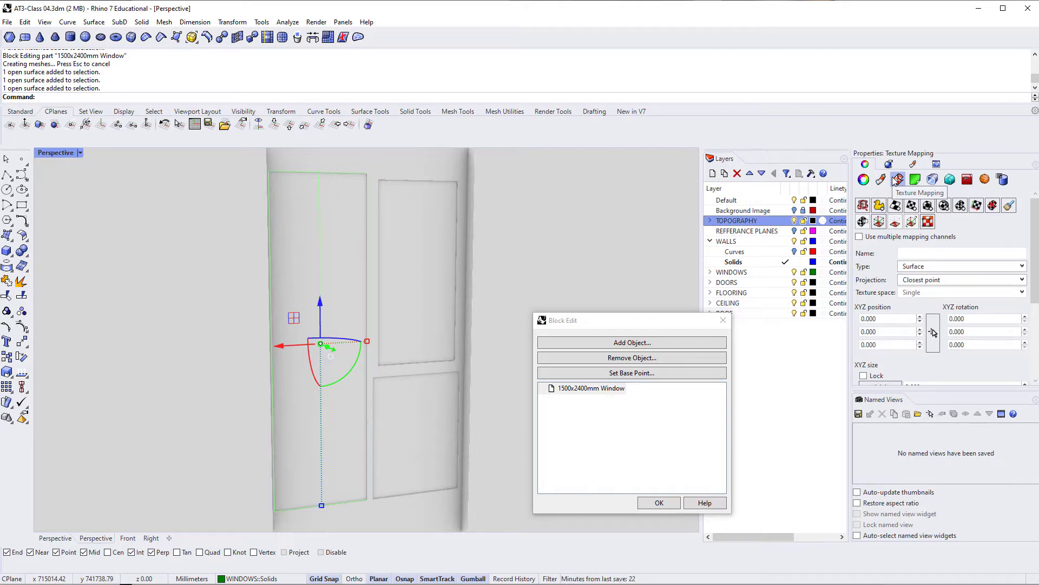
{"action": "left_click", "coordinate": [881, 181]}
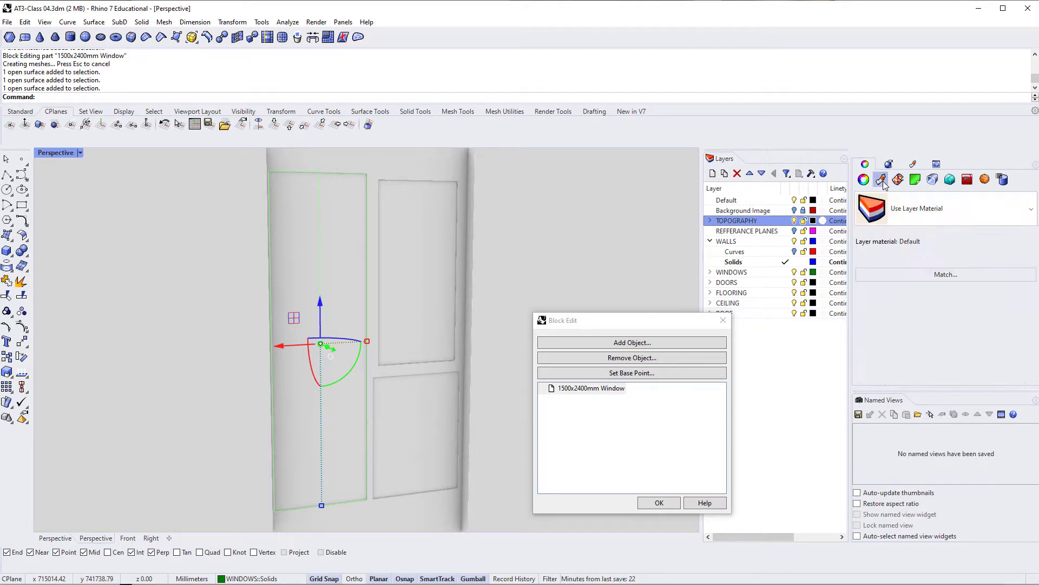
{"action": "left_click", "coordinate": [864, 179]}
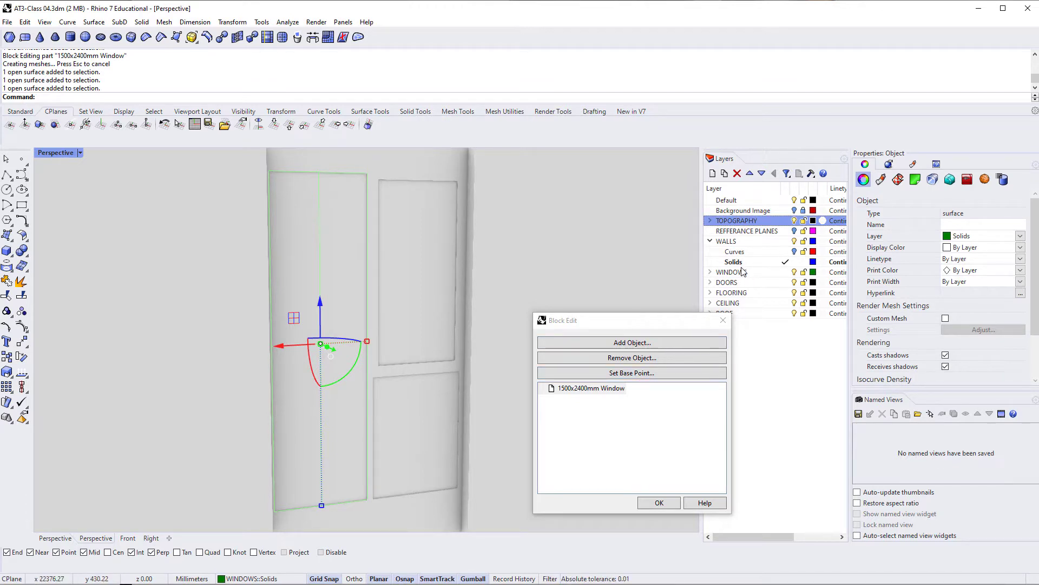
Move the Block Edit dialog clear of the layer list and reselect the tall glass pane
{"action": "left_click_drag", "start_coordinate": [672, 324], "coordinate": [651, 334]}
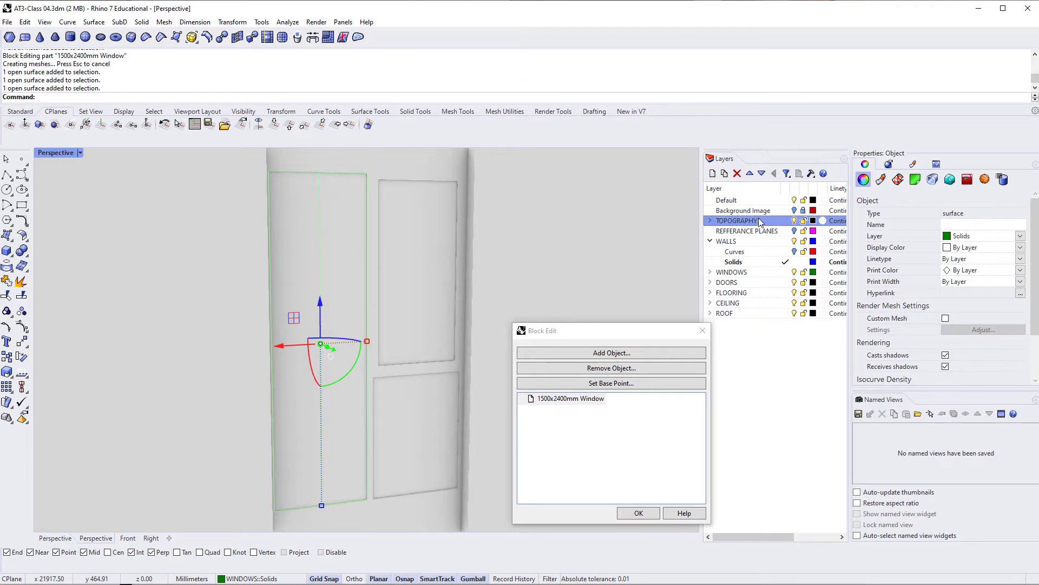
{"action": "left_click", "coordinate": [381, 320]}
{"action": "left_click", "coordinate": [375, 378]}
{"action": "left_click", "coordinate": [330, 389]}
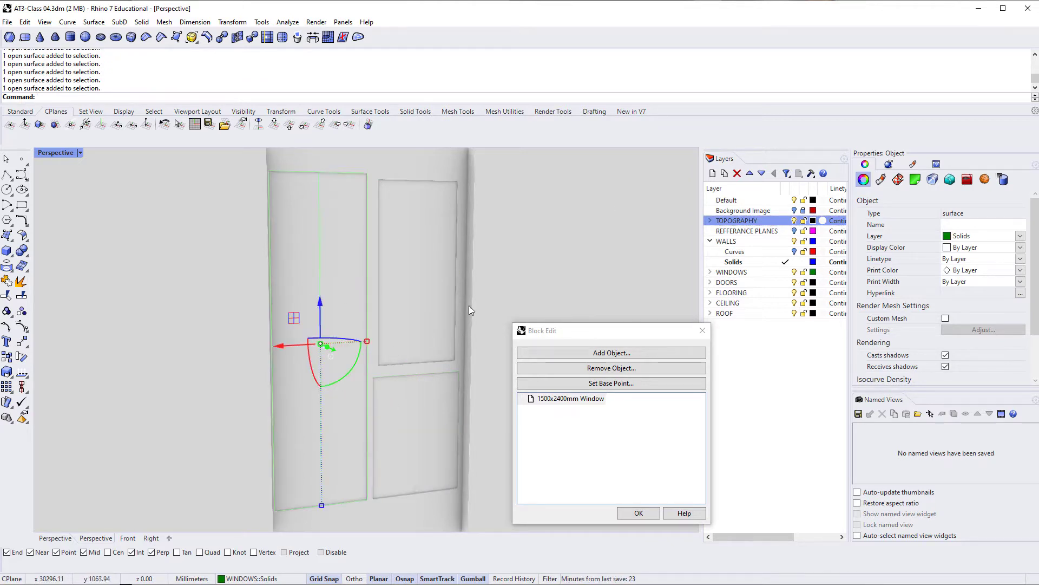
Assign a new material of type Custom to the tall glass pane in place of its layer material
{"action": "left_click", "coordinate": [881, 181]}
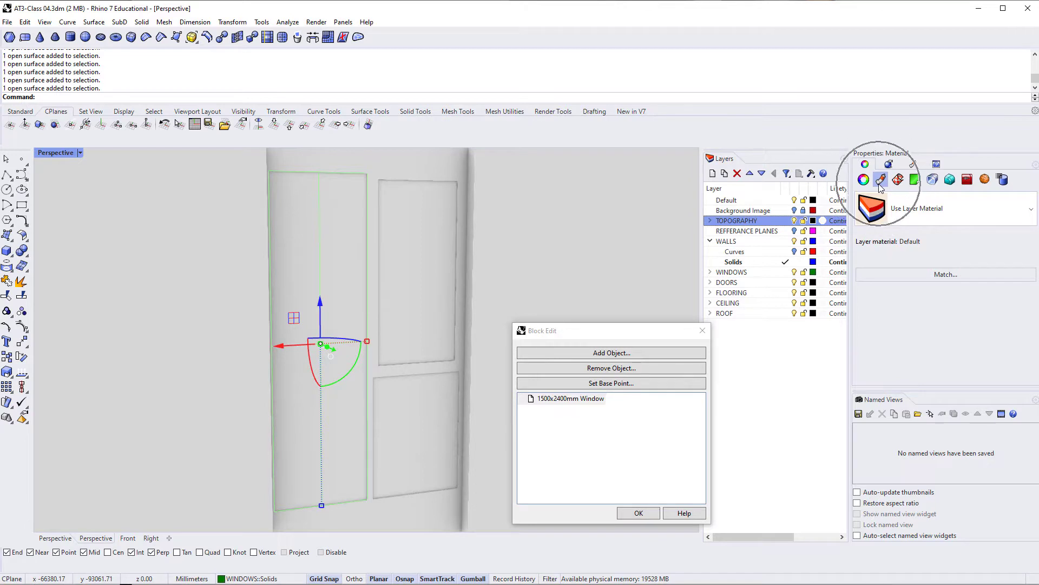
{"action": "left_click", "coordinate": [864, 180]}
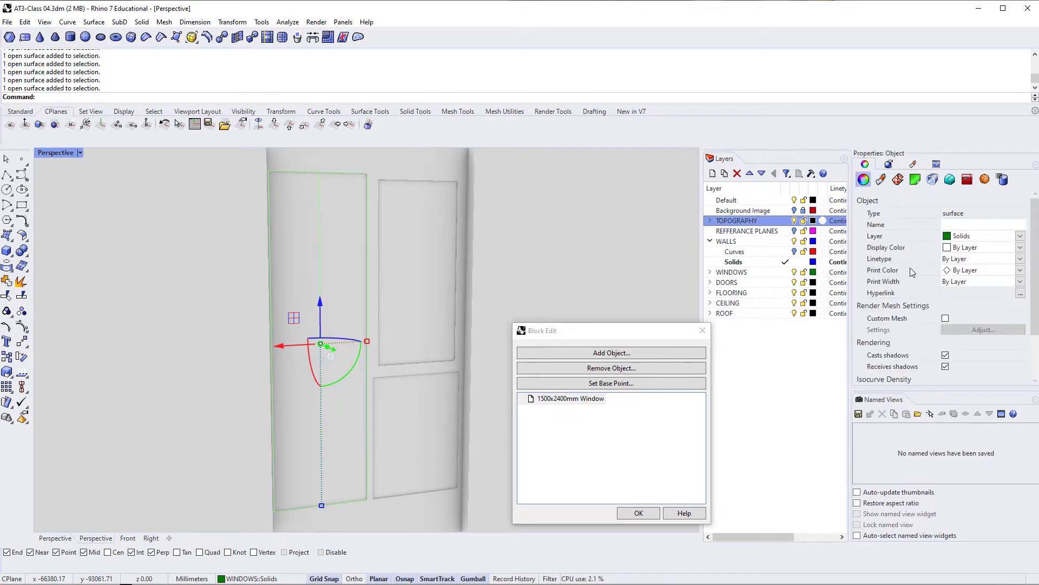
{"action": "left_click", "coordinate": [881, 181]}
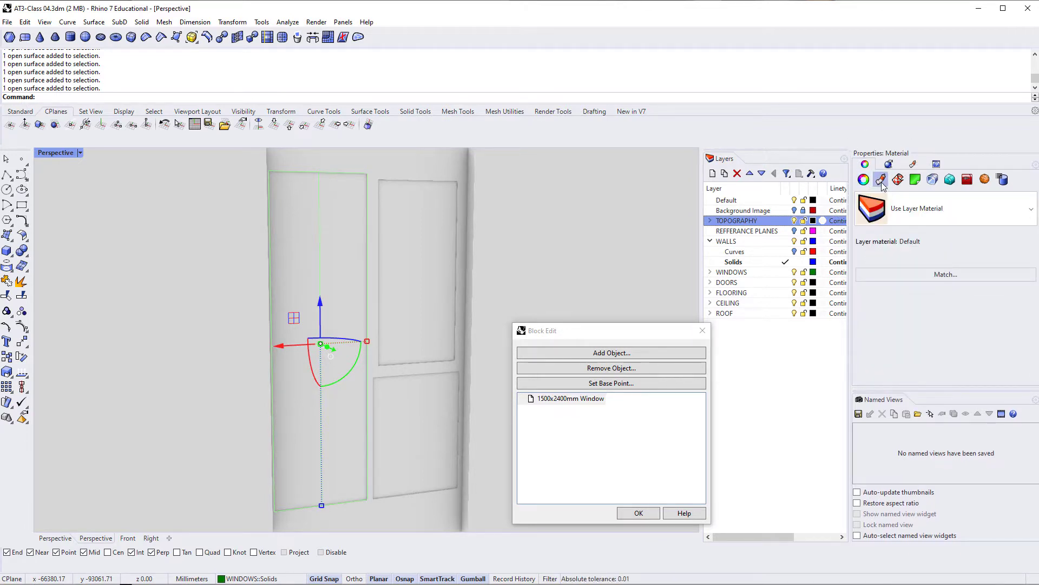
{"action": "left_click", "coordinate": [896, 208]}
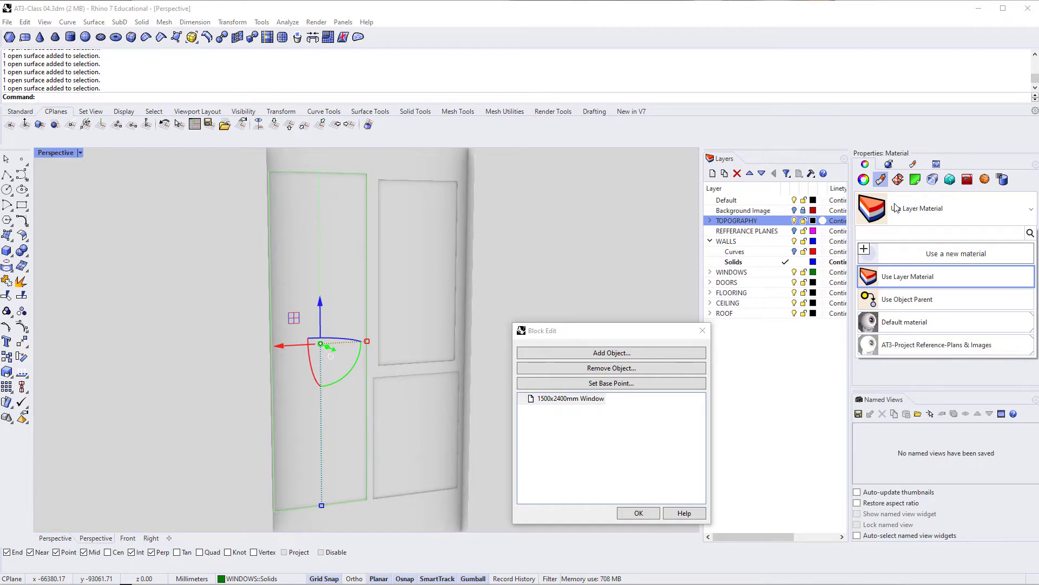
{"action": "left_click", "coordinate": [865, 250]}
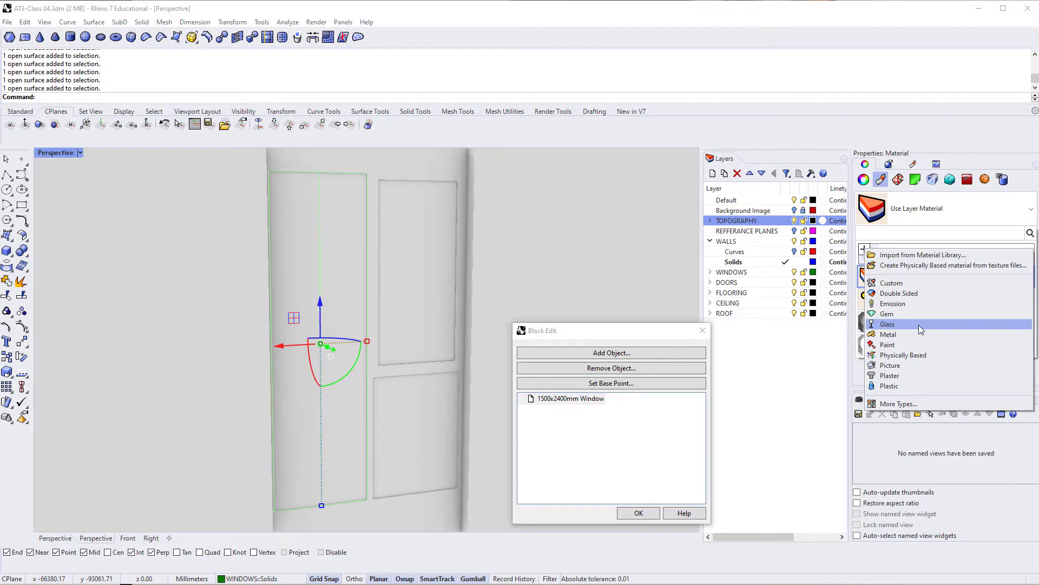
{"action": "left_click", "coordinate": [883, 283]}
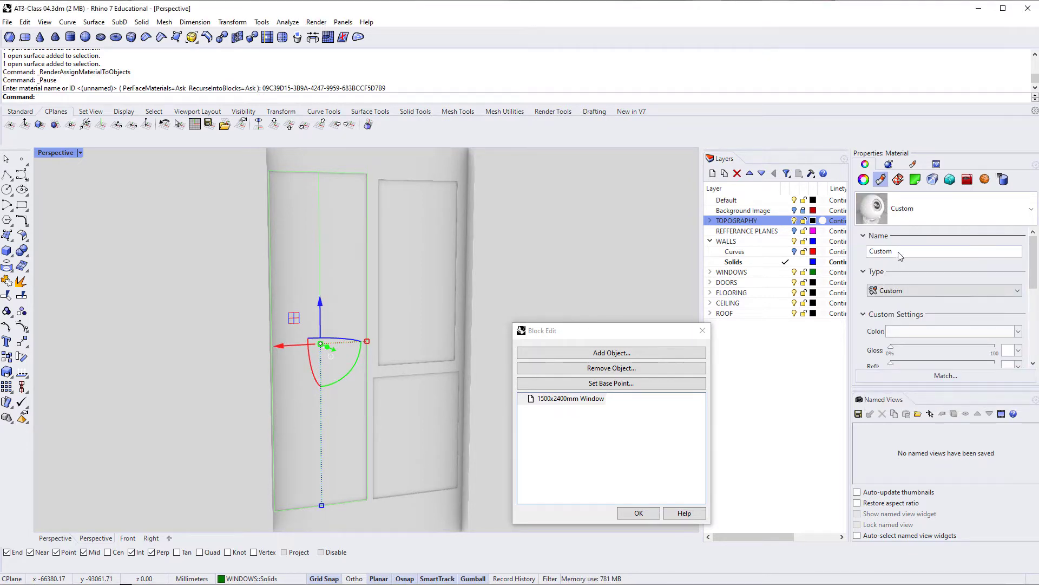
Name the pane's Custom material PM_Glazing and set its color to black (#000000)
{"action": "double_click", "coordinate": [884, 252]}
{"action": "key", "text": "Return"}
{"action": "left_click", "coordinate": [882, 296]}
{"action": "left_click", "coordinate": [883, 299]}
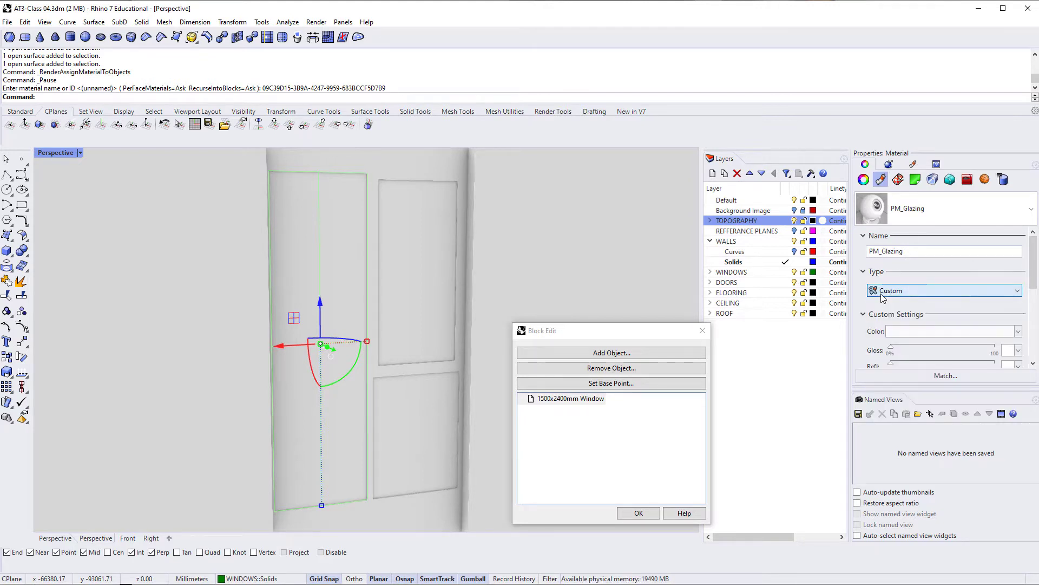
{"action": "left_click", "coordinate": [907, 332]}
{"action": "left_click_drag", "start_coordinate": [221, 261], "coordinate": [222, 290]}
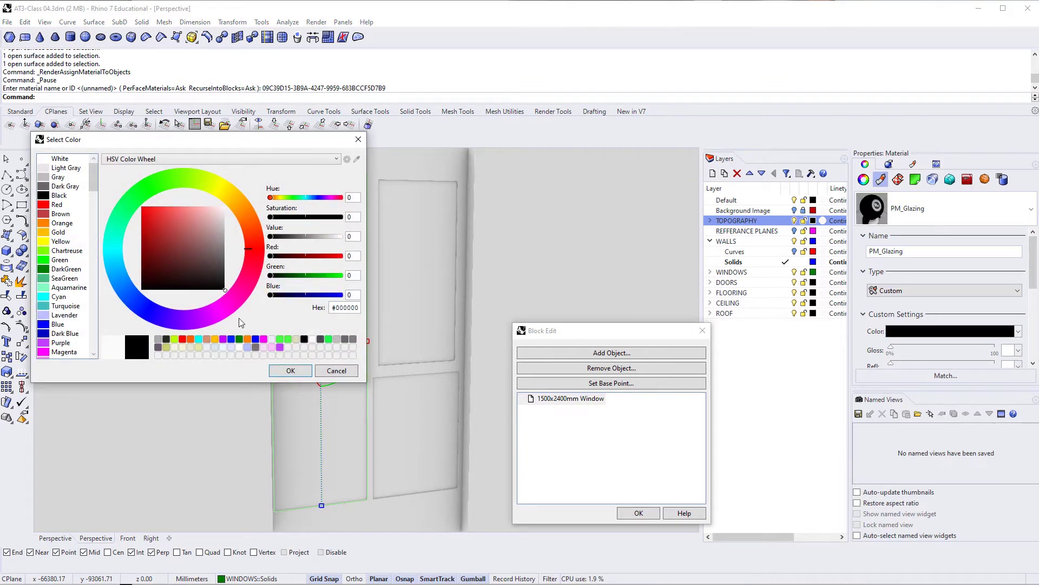
{"action": "left_click", "coordinate": [290, 371]}
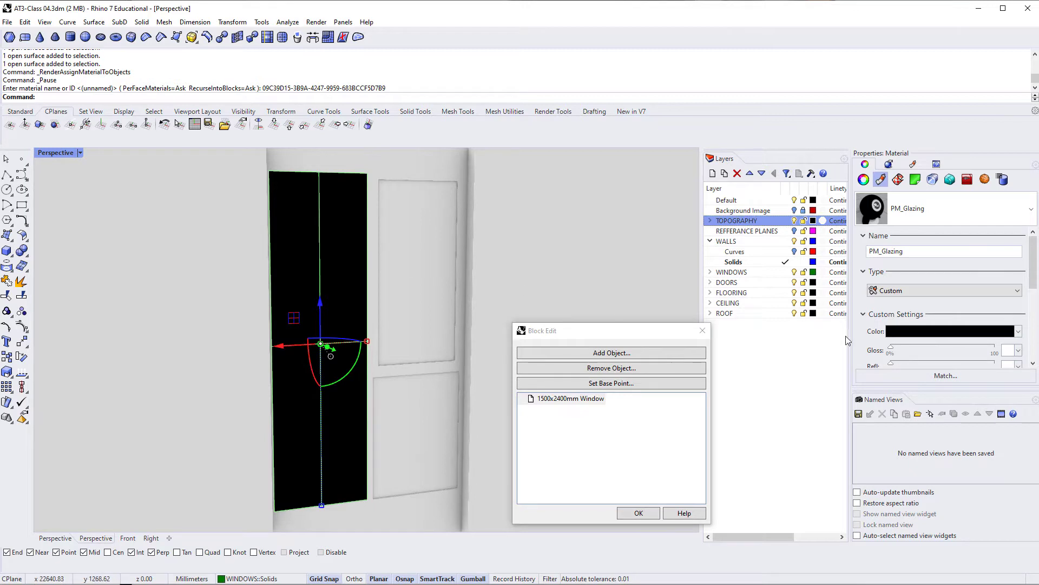
Set the transparency of the PM_Glazing material to 62%
{"action": "scroll", "coordinate": [893, 351], "scroll_direction": "down", "scroll_amount": 1}
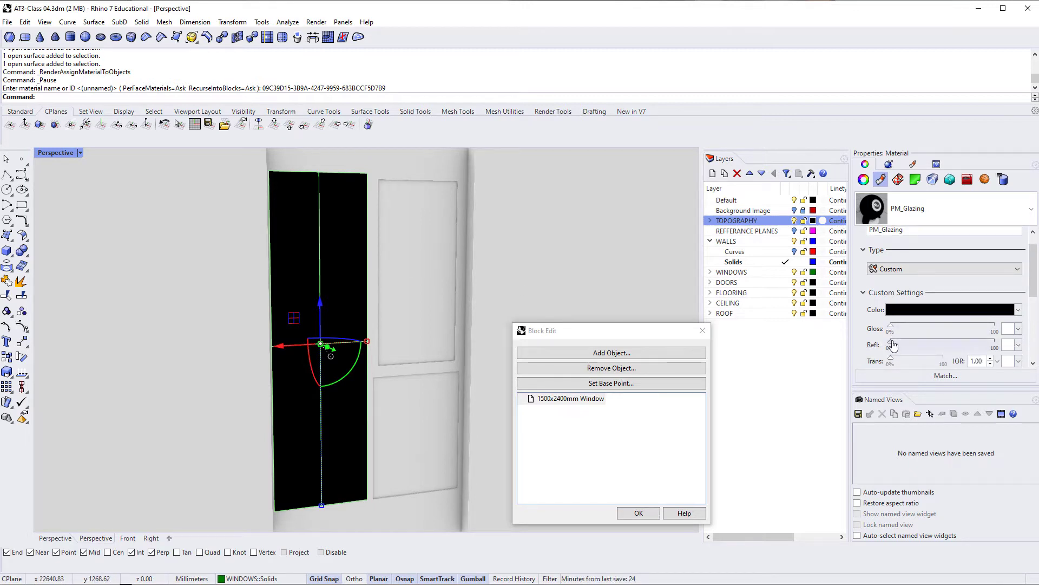
{"action": "scroll", "coordinate": [893, 352], "scroll_direction": "down", "scroll_amount": 2}
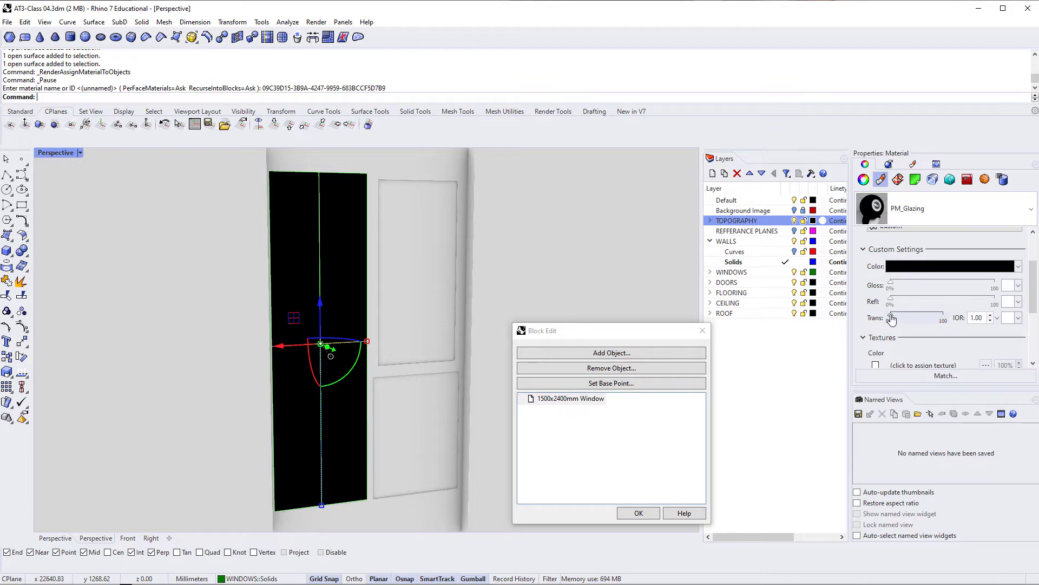
{"action": "left_click_drag", "start_coordinate": [891, 320], "coordinate": [925, 322]}
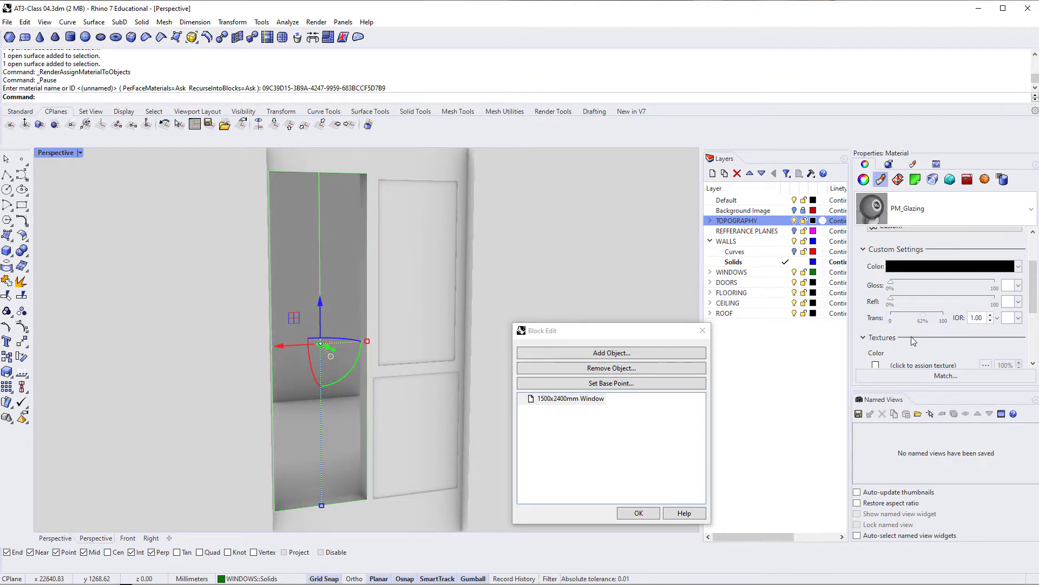
{"action": "scroll", "coordinate": [873, 341], "scroll_direction": "down", "scroll_amount": 1}
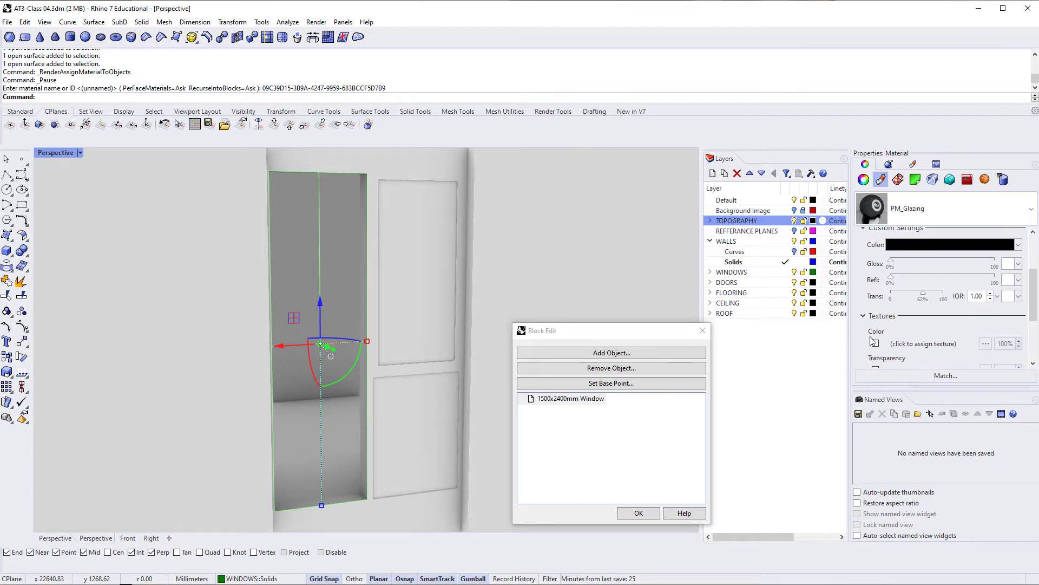
Assign the PM_Glazing material to the two smaller glass panes beside the tall pane and finish editing the window block
{"action": "scroll", "coordinate": [903, 323], "scroll_direction": "down", "scroll_amount": 1}
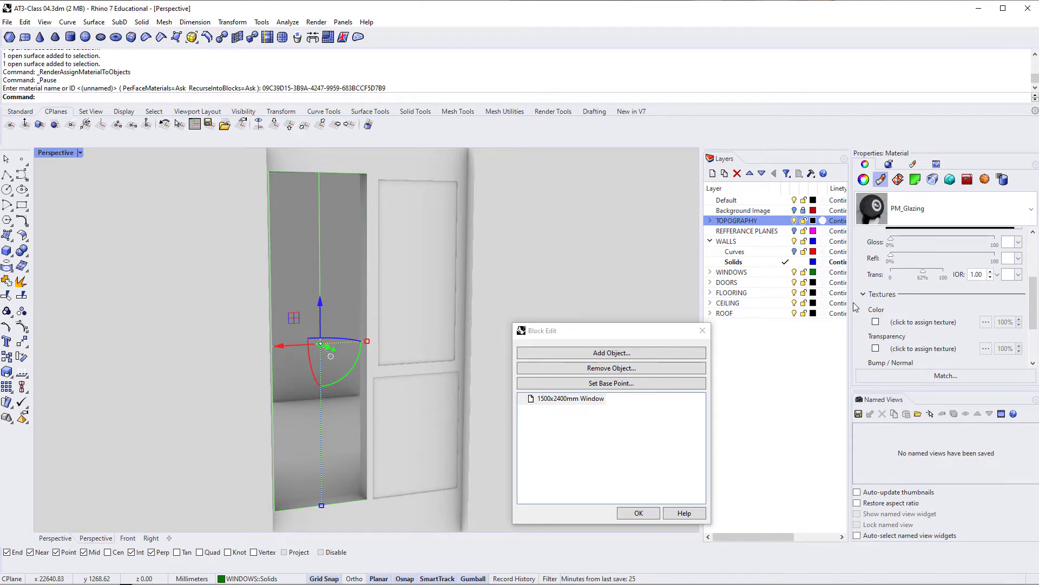
{"action": "scroll", "coordinate": [901, 297], "scroll_direction": "up", "scroll_amount": 1}
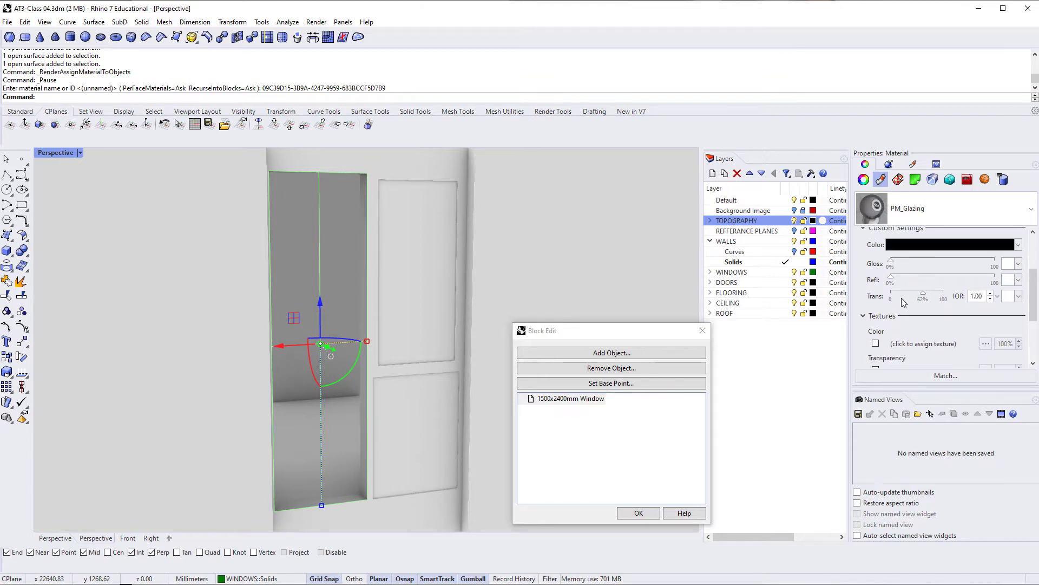
{"action": "left_click", "coordinate": [421, 281]}
{"action": "left_click", "coordinate": [420, 434], "text": "shift"}
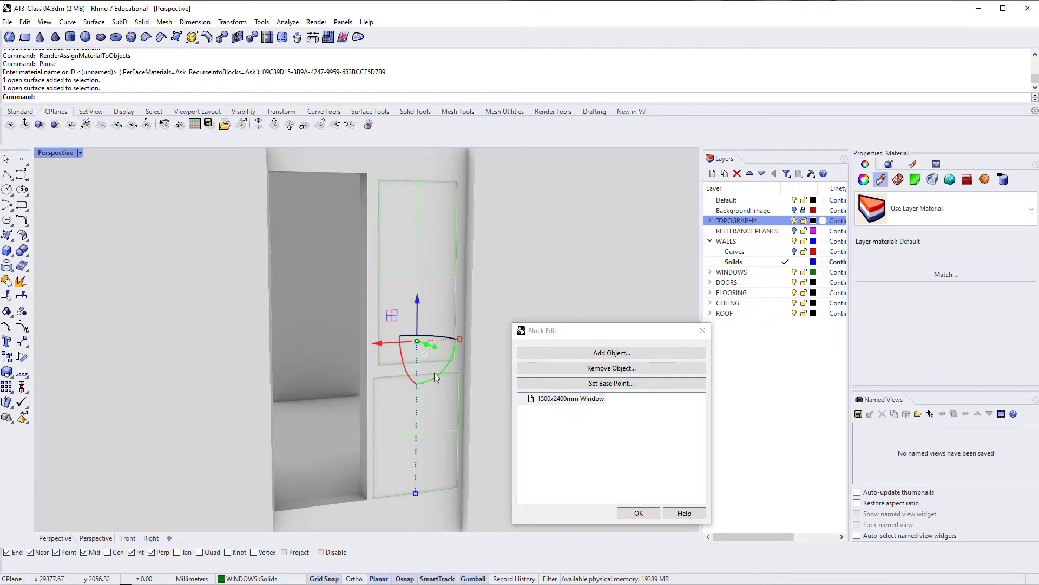
{"action": "left_click", "coordinate": [939, 212]}
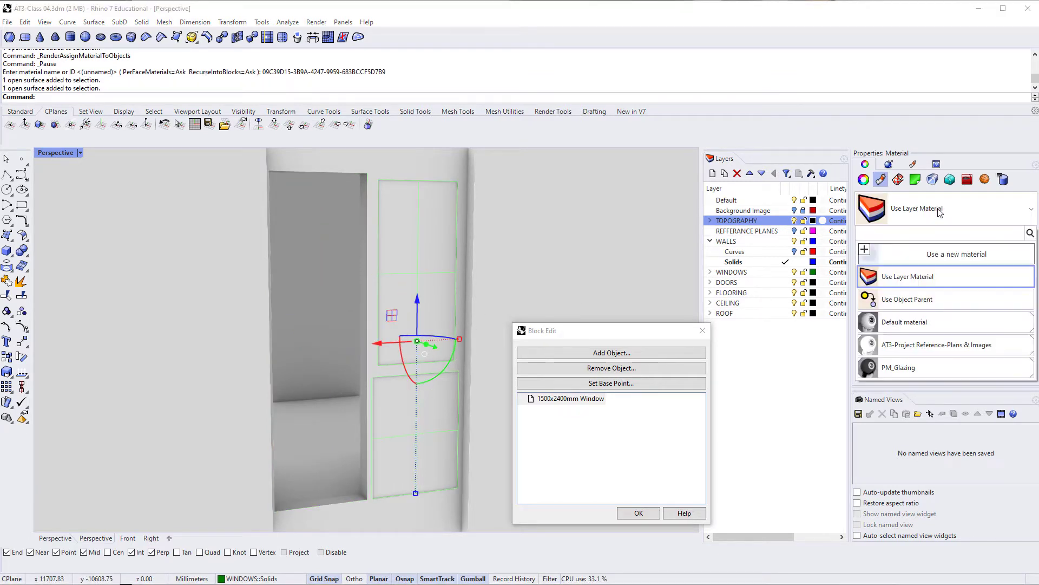
{"action": "left_click", "coordinate": [899, 371]}
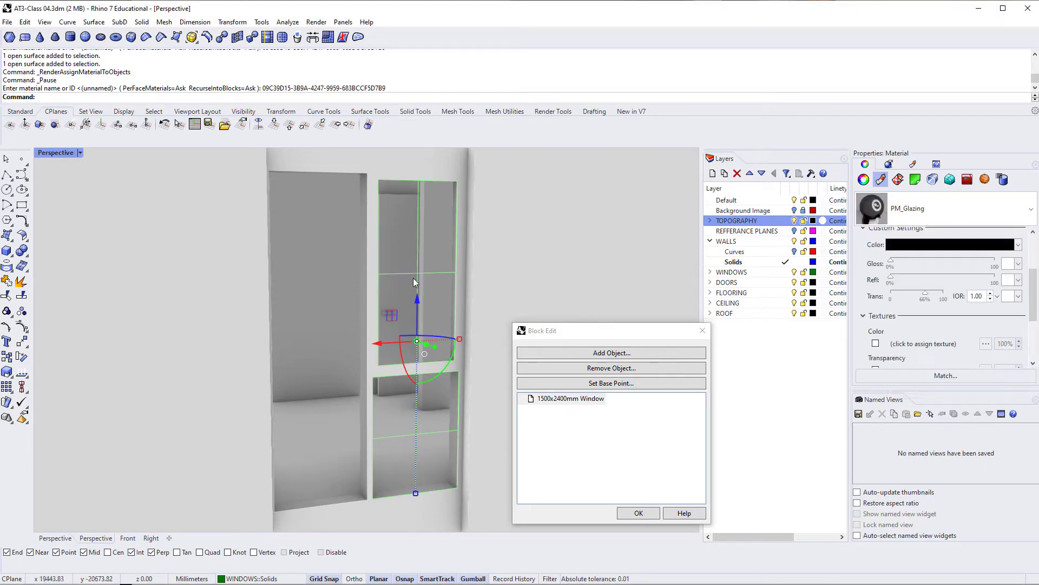
{"action": "left_click", "coordinate": [594, 474]}
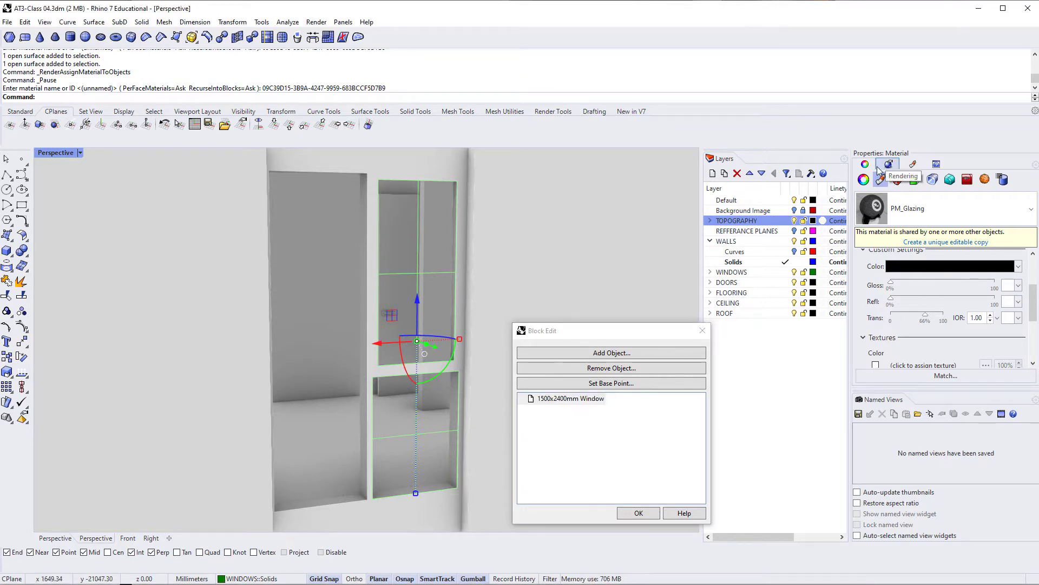
{"action": "left_click", "coordinate": [640, 512]}
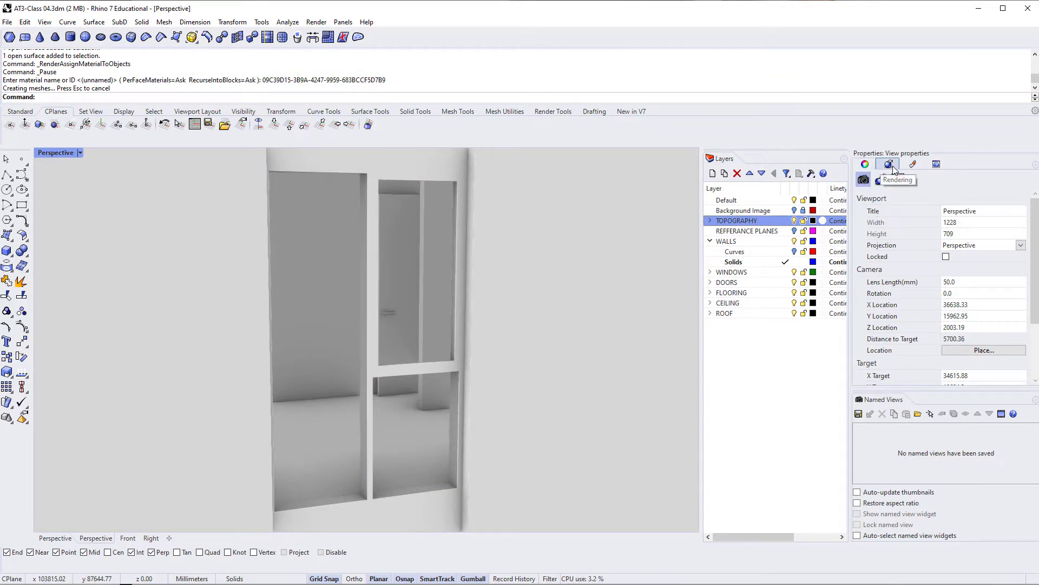
Examine the document's material library and the settings of the AT3-Project Reference-Plans & Images material
{"action": "left_click", "coordinate": [920, 165]}
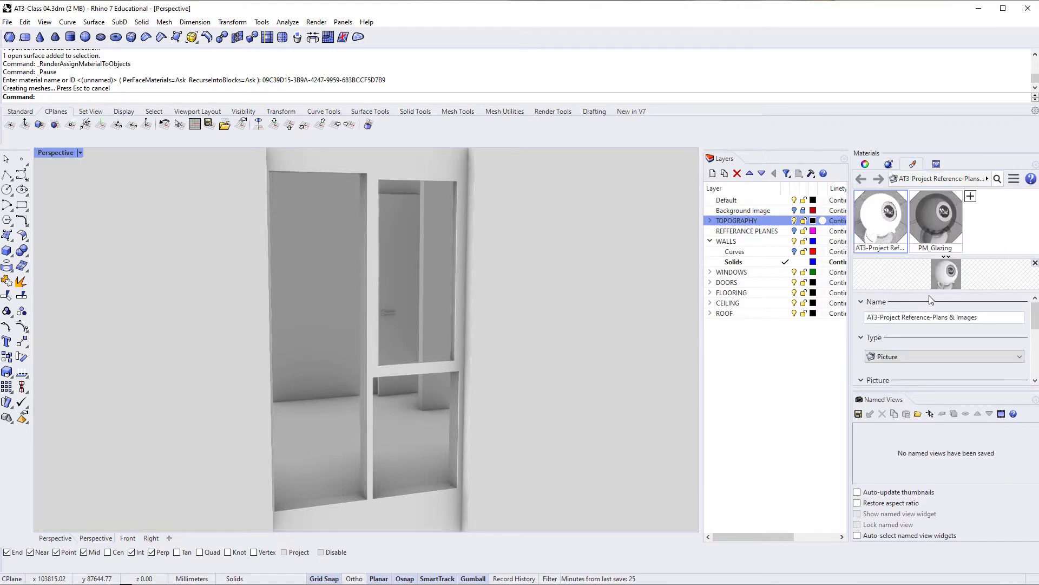
{"action": "left_click_drag", "start_coordinate": [929, 293], "coordinate": [914, 312]}
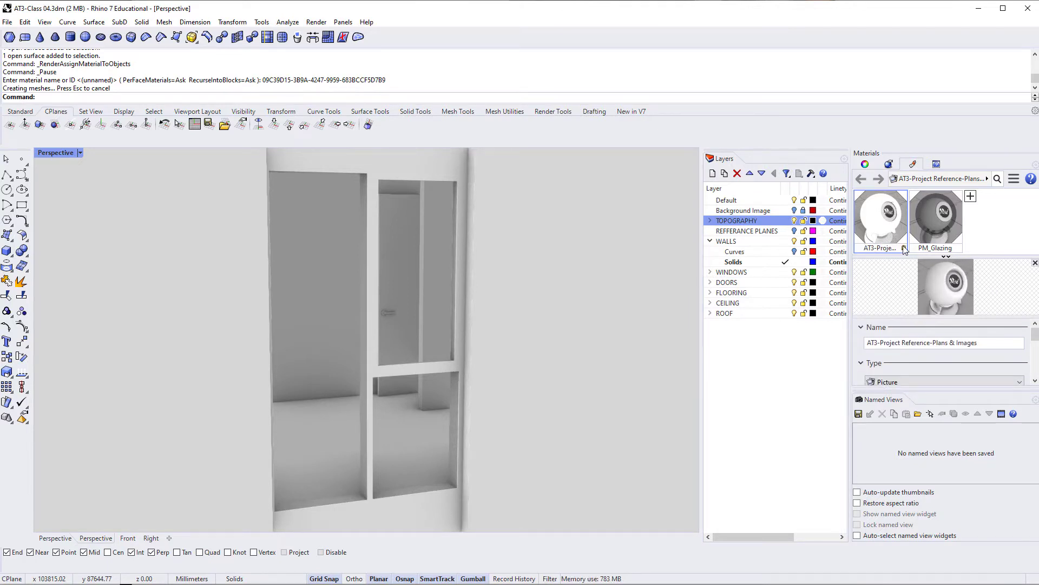
{"action": "scroll", "coordinate": [890, 368], "scroll_direction": "down", "scroll_amount": 2}
{"action": "scroll", "coordinate": [895, 367], "scroll_direction": "down", "scroll_amount": 3}
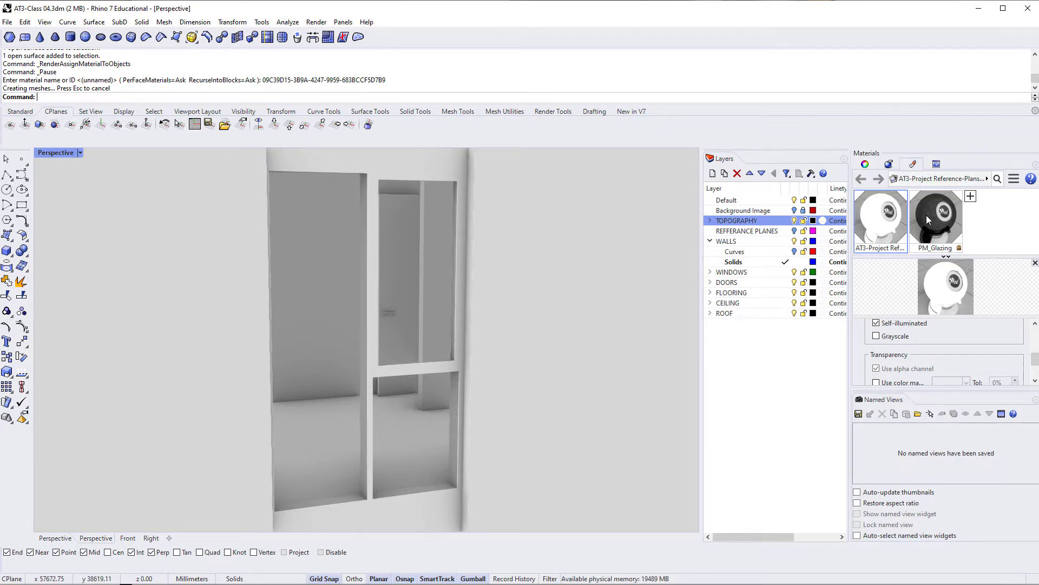
{"action": "left_click", "coordinate": [865, 164]}
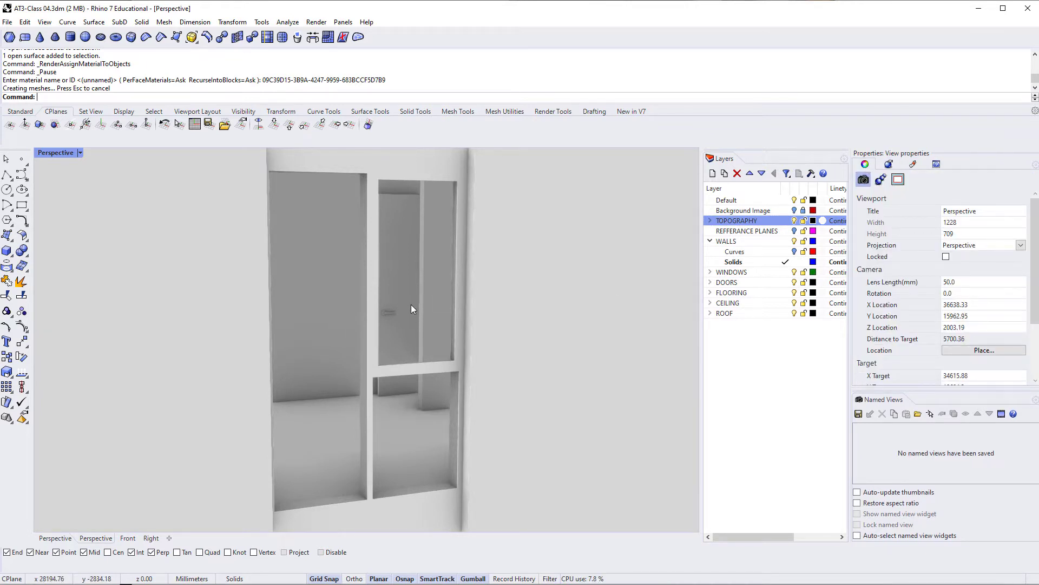
Review which materials are available for assignment to the wall solid around the window
{"action": "left_click", "coordinate": [531, 348]}
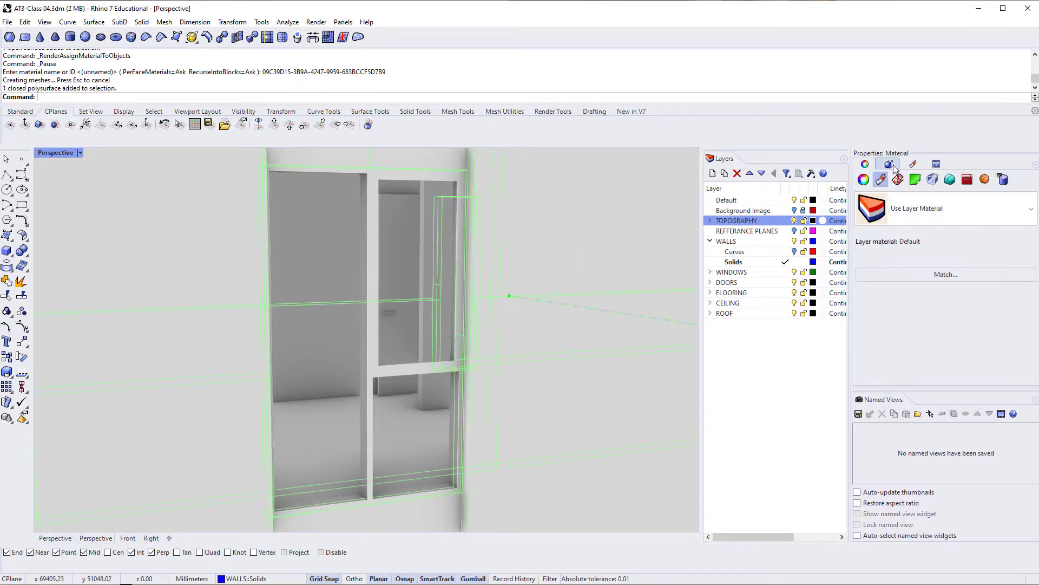
{"action": "left_click", "coordinate": [905, 218]}
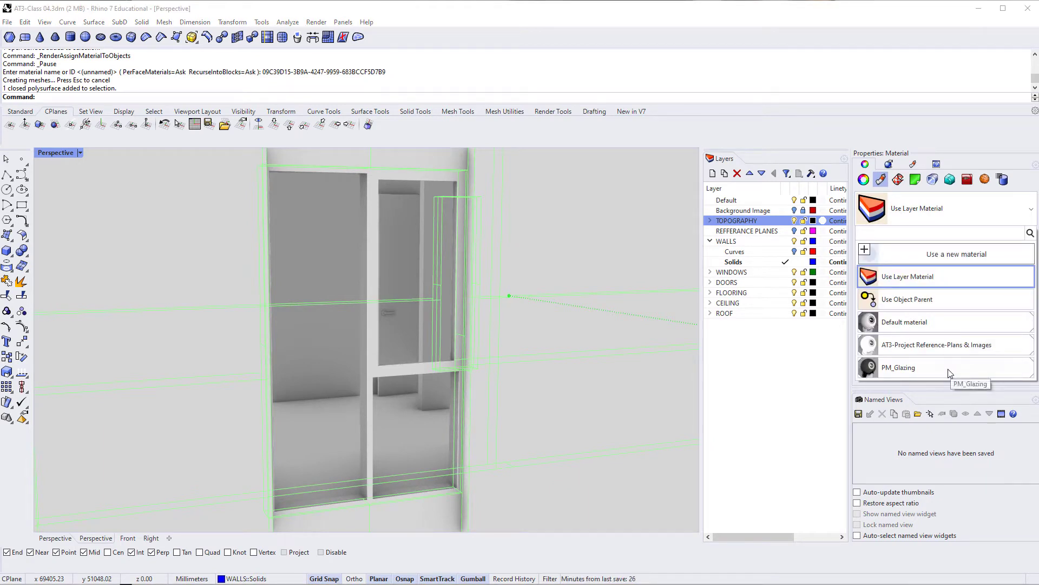
{"action": "left_click", "coordinate": [923, 218]}
{"action": "left_click", "coordinate": [890, 221]}
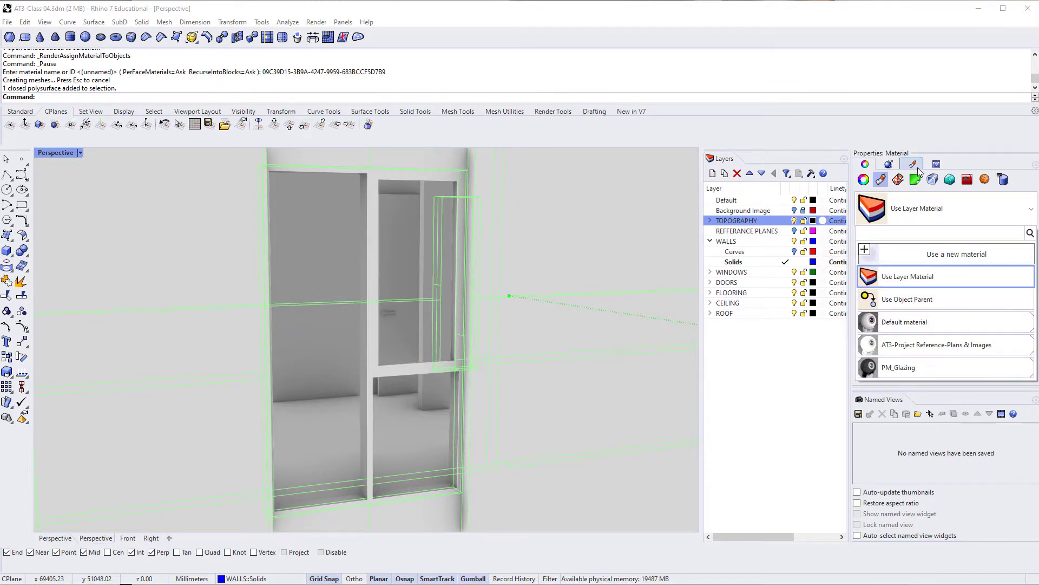
Reopen the 1500x2400mm Window block for editing and select its outer frame and opening sash frame extrusions
{"action": "left_click", "coordinate": [405, 169]}
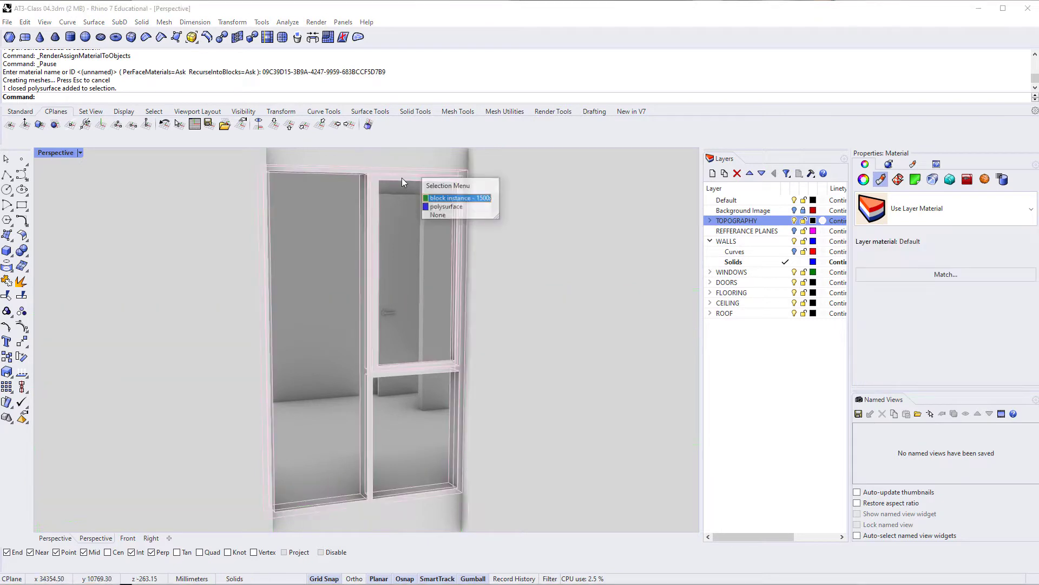
{"action": "left_click", "coordinate": [433, 190]}
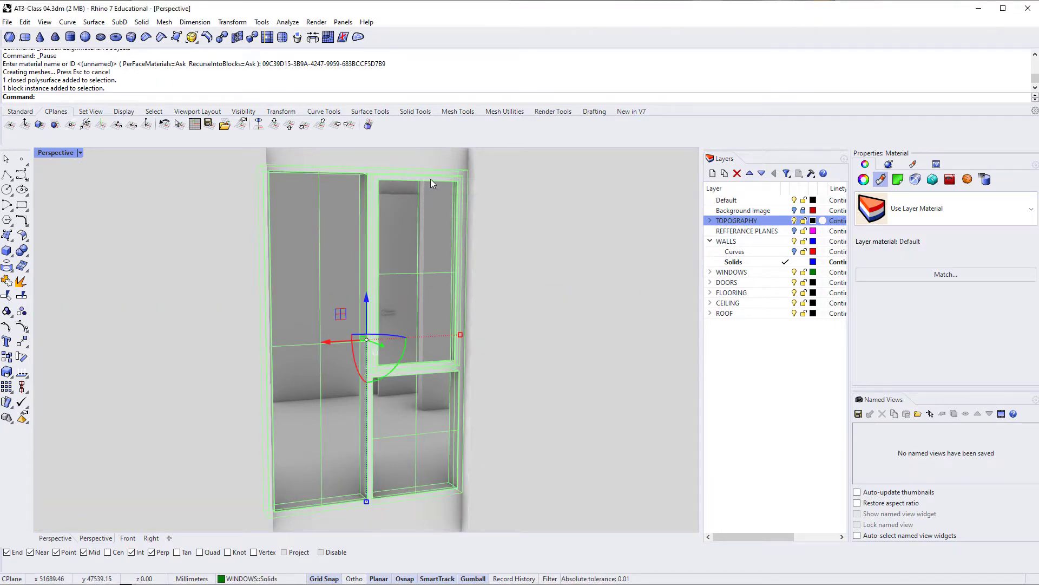
{"action": "left_click", "coordinate": [431, 179]}
{"action": "double_click", "coordinate": [431, 179]}
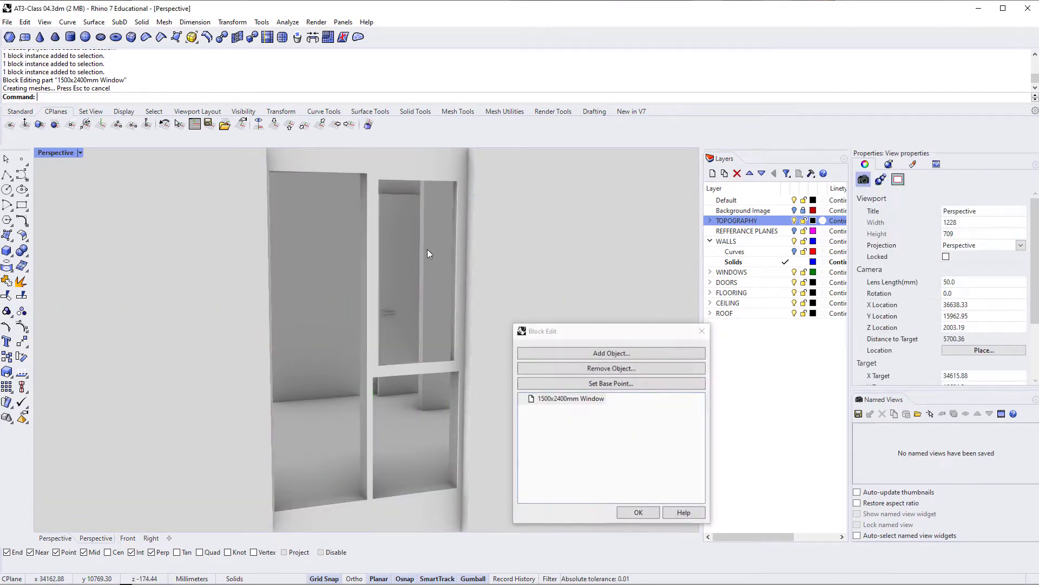
{"action": "left_click", "coordinate": [450, 177]}
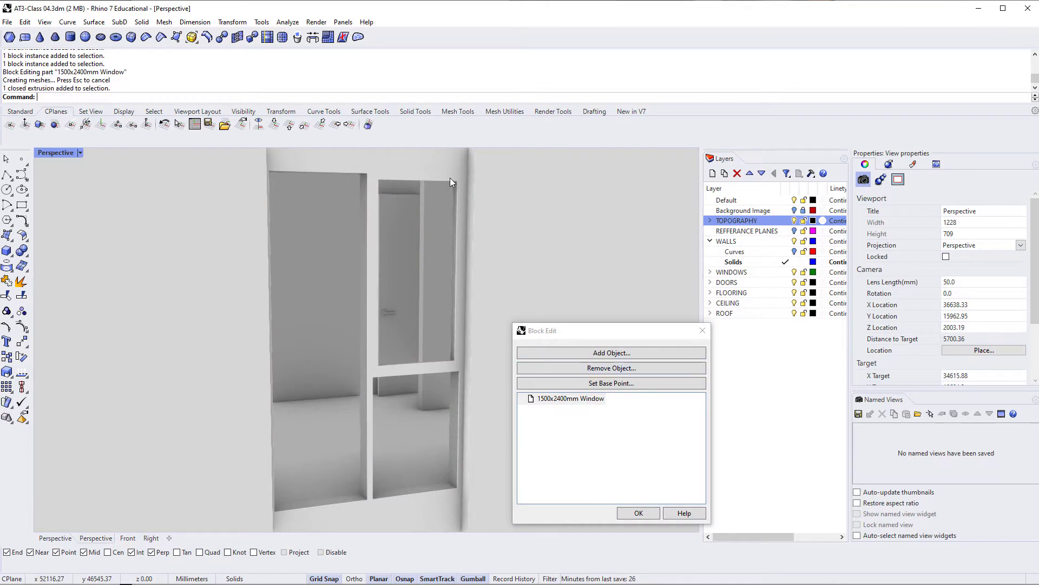
{"action": "left_click", "coordinate": [385, 180]}
{"action": "left_click", "coordinate": [423, 217]}
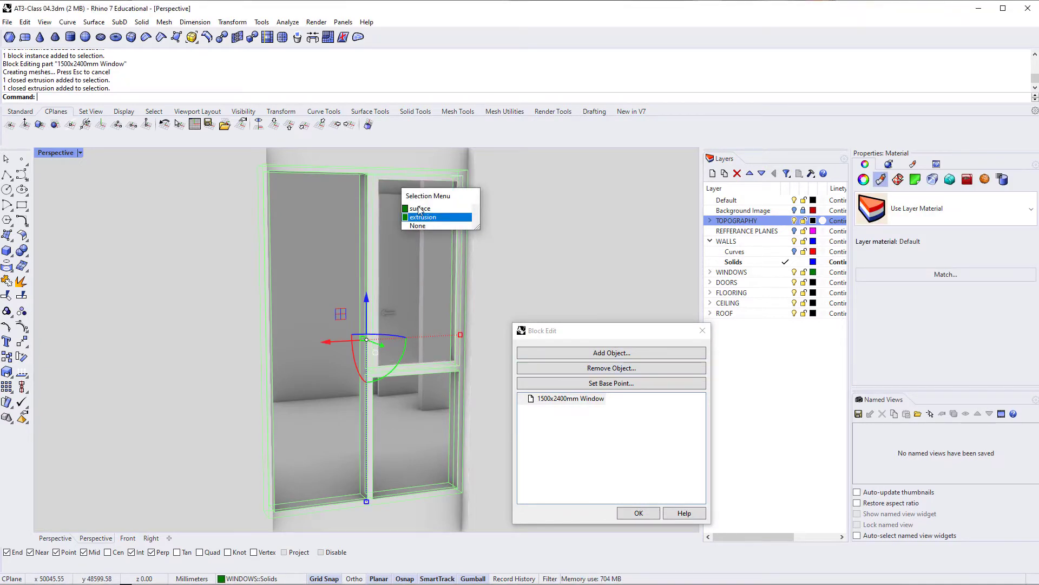
Assign a new Custom material named PM_Powdercoating to the selected window frame extrusions
{"action": "left_click", "coordinate": [945, 211]}
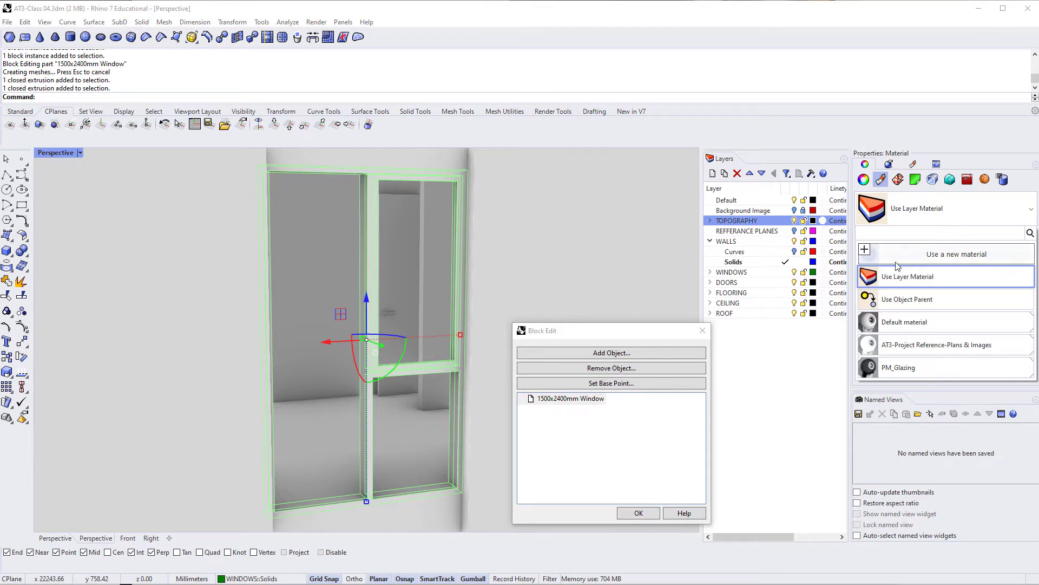
{"action": "left_click", "coordinate": [879, 251]}
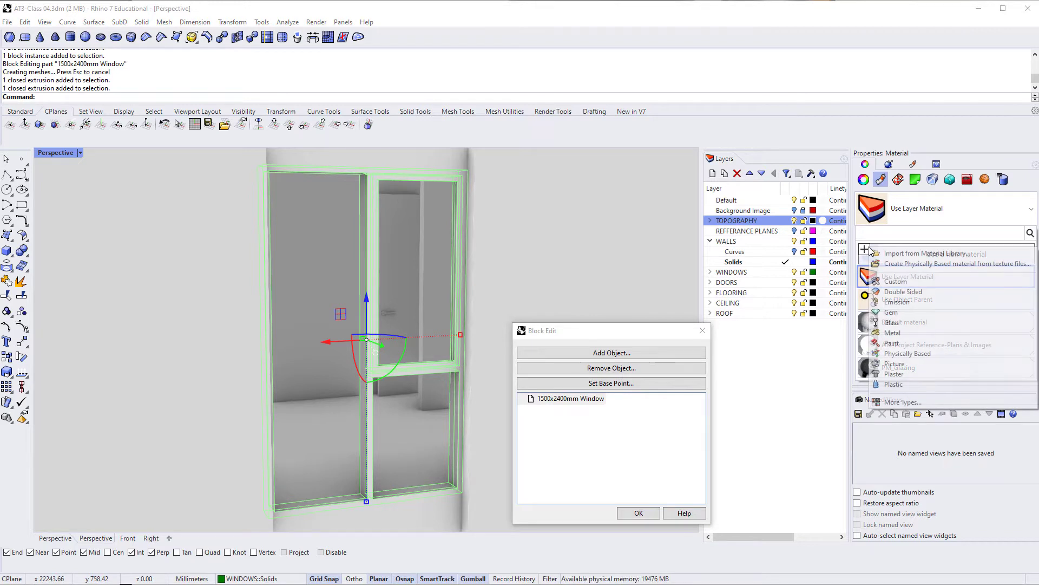
{"action": "left_click", "coordinate": [898, 281]}
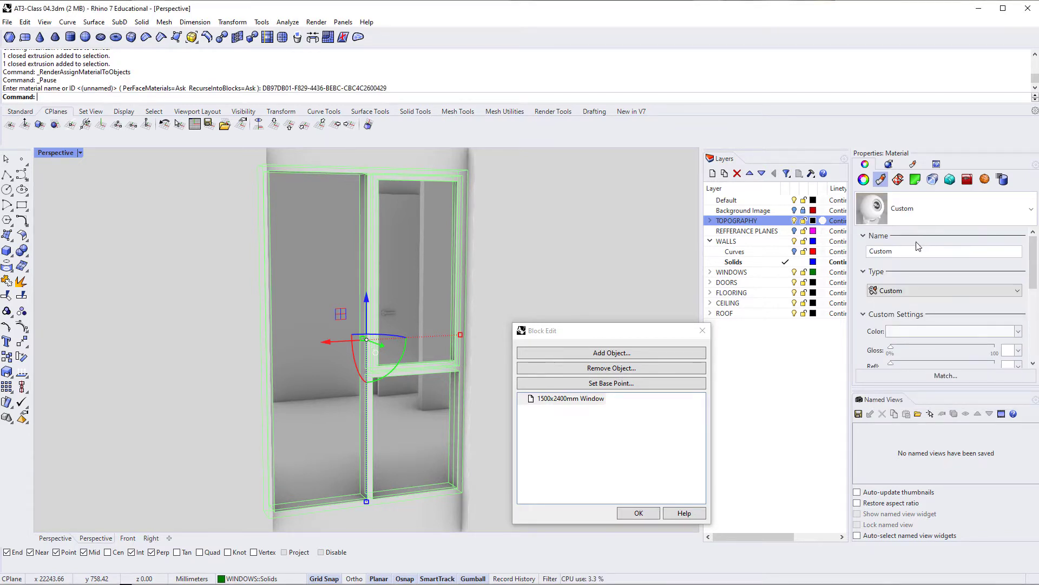
{"action": "left_click_drag", "start_coordinate": [913, 253], "coordinate": [859, 254]}
{"action": "type", "text": "PM_Powe"}
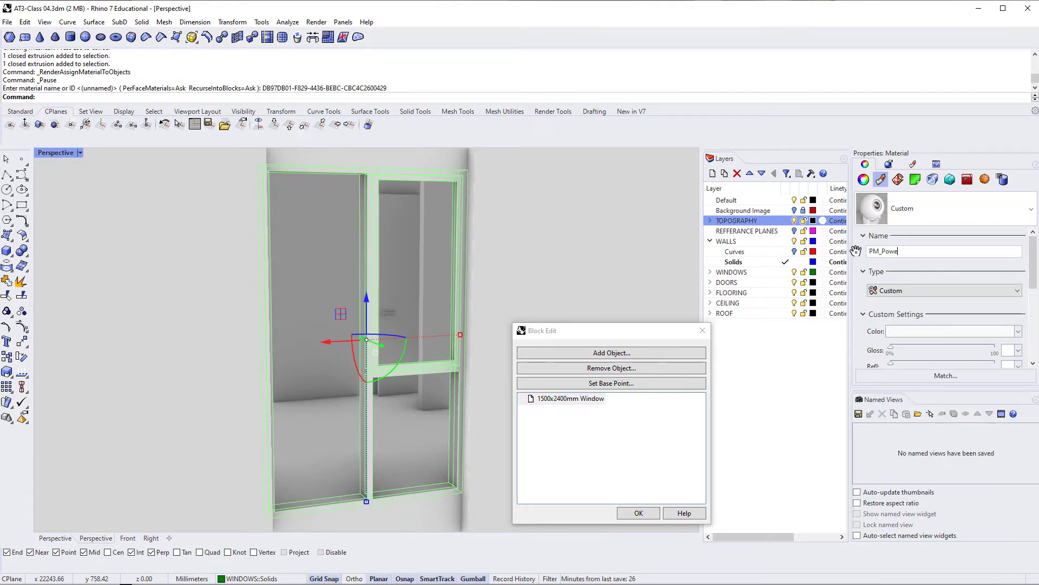
{"action": "type", "text": "rdercoating"}
{"action": "key", "text": "Return"}
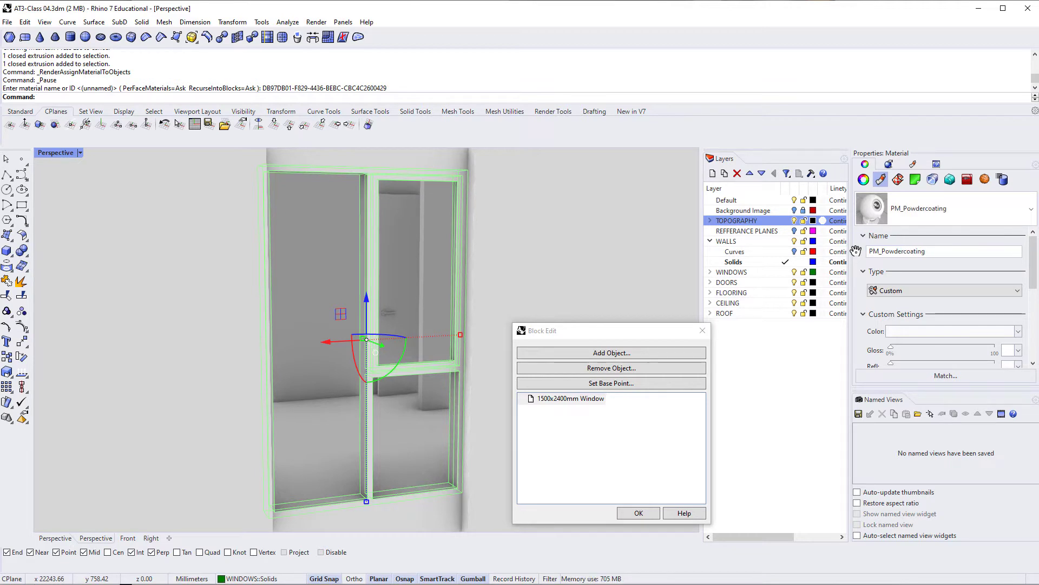
Set the color of the PM_Powdercoating material to a near-black gray (#242424) and deselect the frames
{"action": "left_click", "coordinate": [951, 330]}
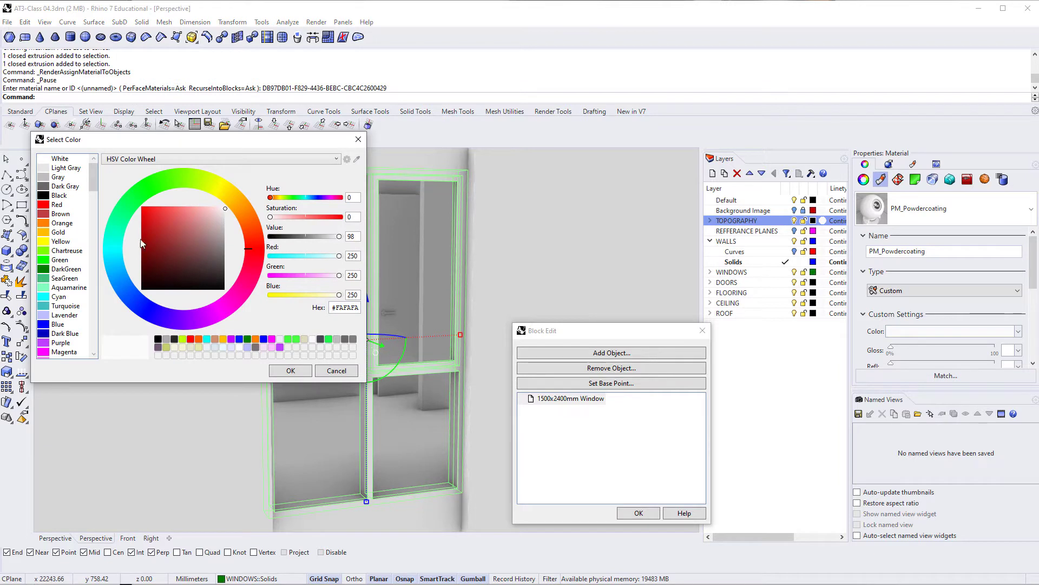
{"action": "left_click", "coordinate": [65, 186]}
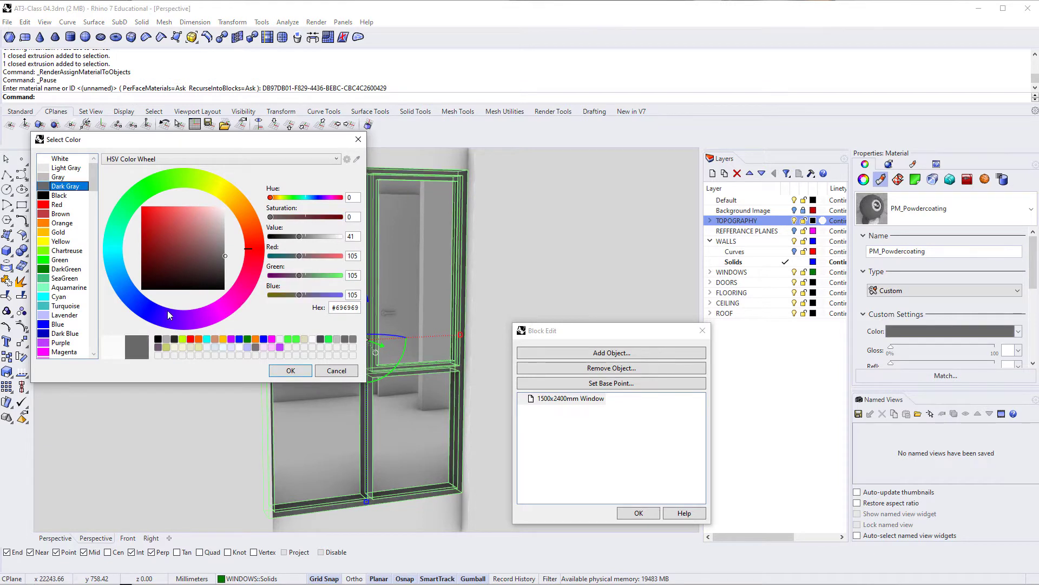
{"action": "left_click_drag", "start_coordinate": [225, 255], "coordinate": [225, 278]}
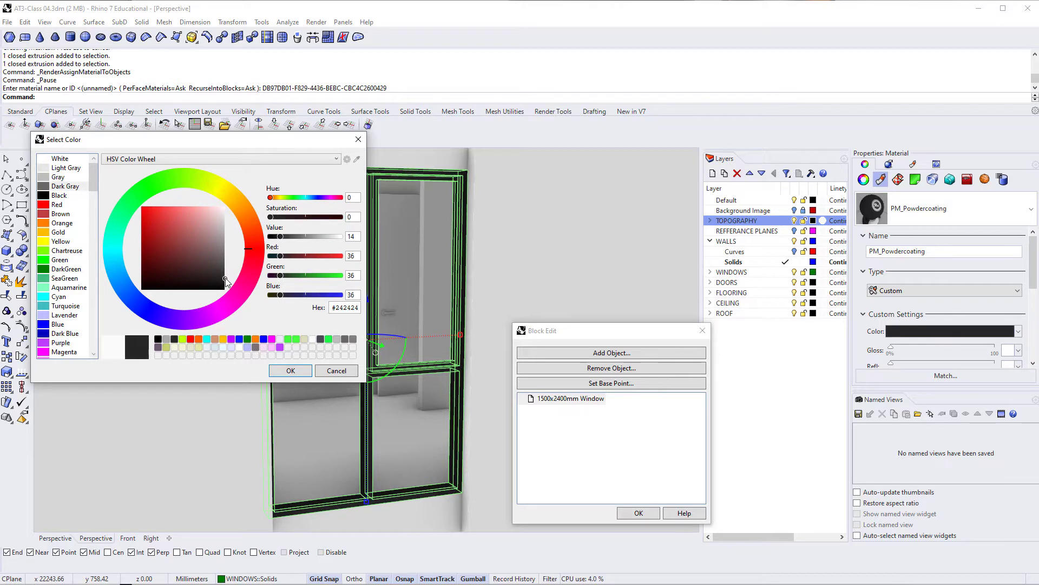
{"action": "left_click", "coordinate": [297, 373]}
{"action": "left_click", "coordinate": [583, 270]}
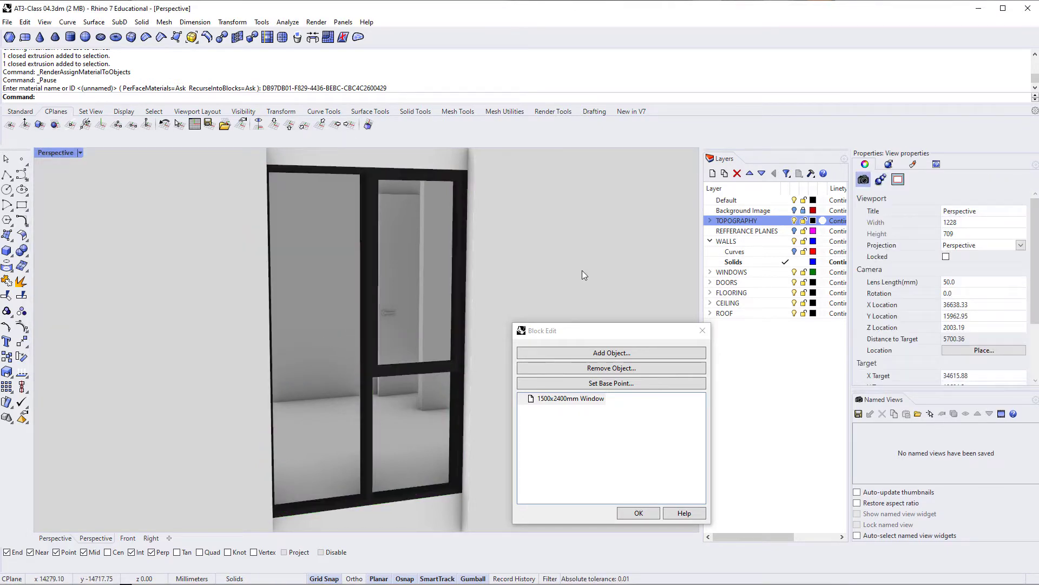
Try a gloss of 20% and a reflectivity of 6% on the PM_Powdercoating material and inspect the frame up close
{"action": "left_click", "coordinate": [404, 176]}
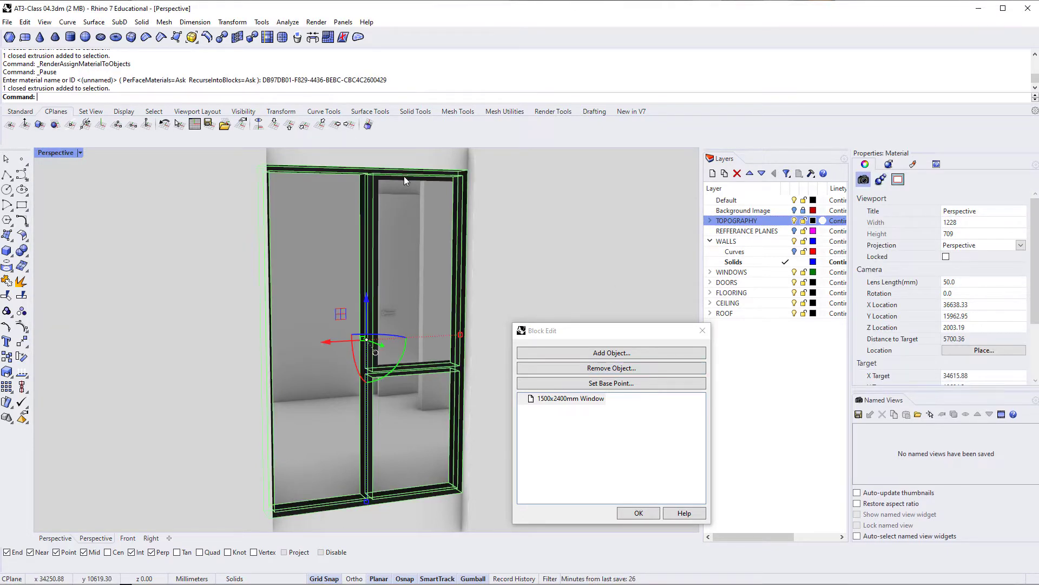
{"action": "scroll", "coordinate": [915, 300], "scroll_direction": "down", "scroll_amount": 3}
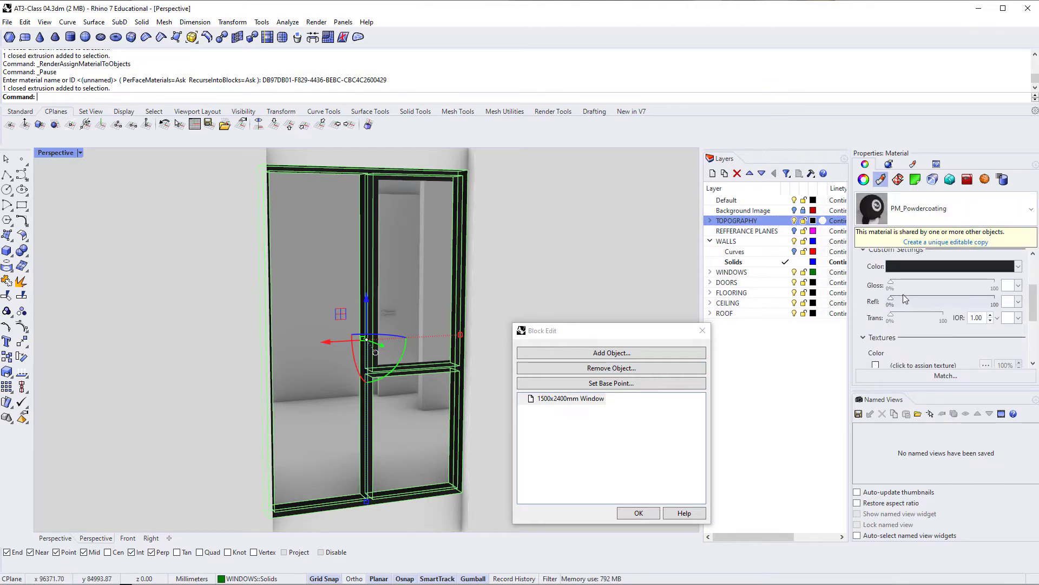
{"action": "mouse_move", "coordinate": [900, 286]}
{"action": "left_mouse_down"}
{"action": "mouse_move", "coordinate": [911, 288]}
{"action": "mouse_move", "coordinate": [899, 303]}
{"action": "mouse_move", "coordinate": [914, 303]}
{"action": "mouse_move", "coordinate": [902, 305]}
{"action": "mouse_move", "coordinate": [916, 285]}
{"action": "mouse_move", "coordinate": [962, 288]}
{"action": "mouse_move", "coordinate": [912, 286]}
{"action": "left_mouse_up"}
{"action": "left_click", "coordinate": [514, 248]}
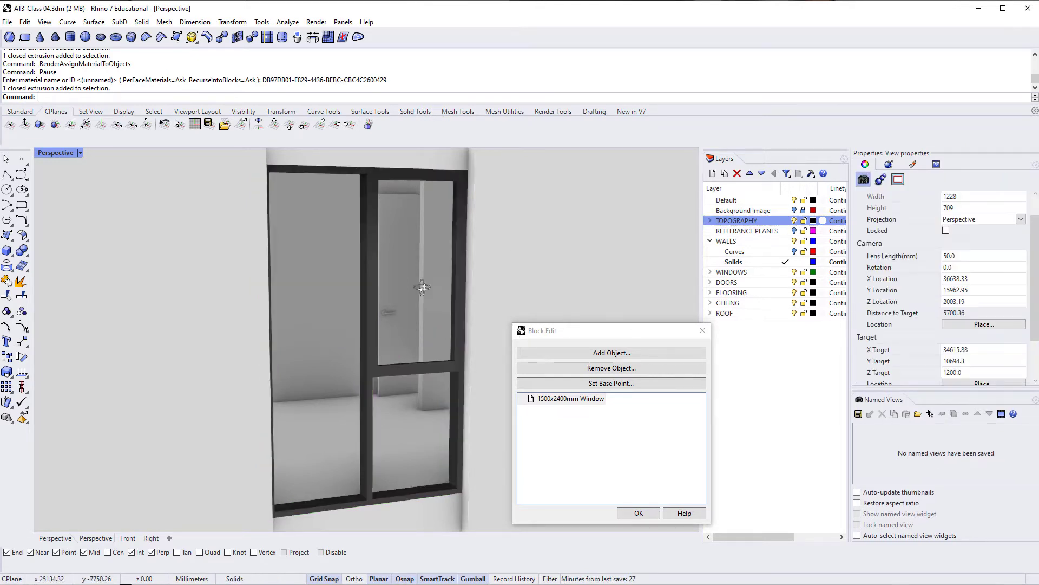
{"action": "right_click_drag", "start_coordinate": [514, 248], "coordinate": [449, 444]}
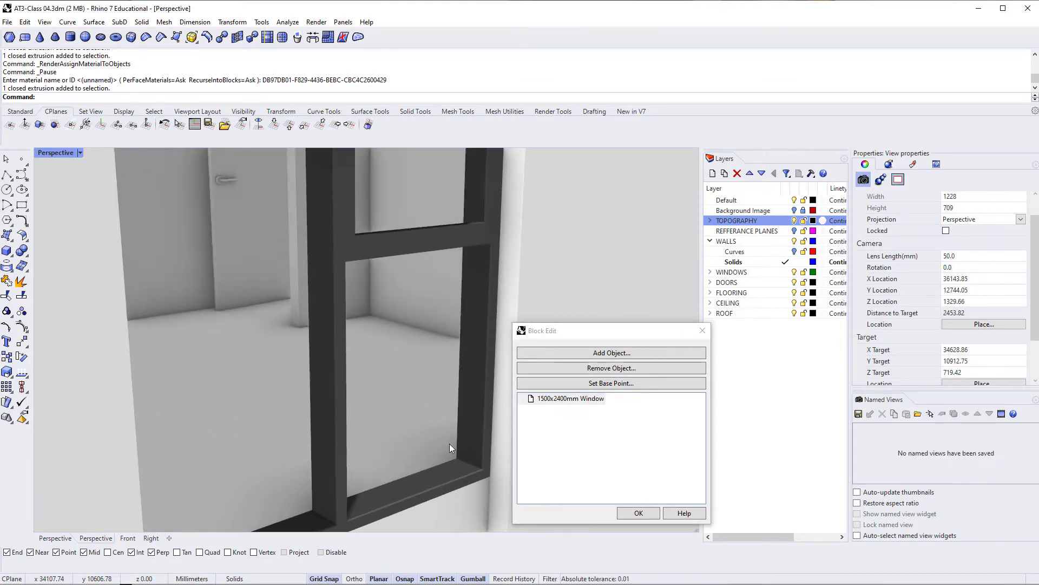
Reset the gloss and reflectivity of the sash frame's PM_Powdercoating material to 0% and review the whole window
{"action": "left_click", "coordinate": [446, 235]}
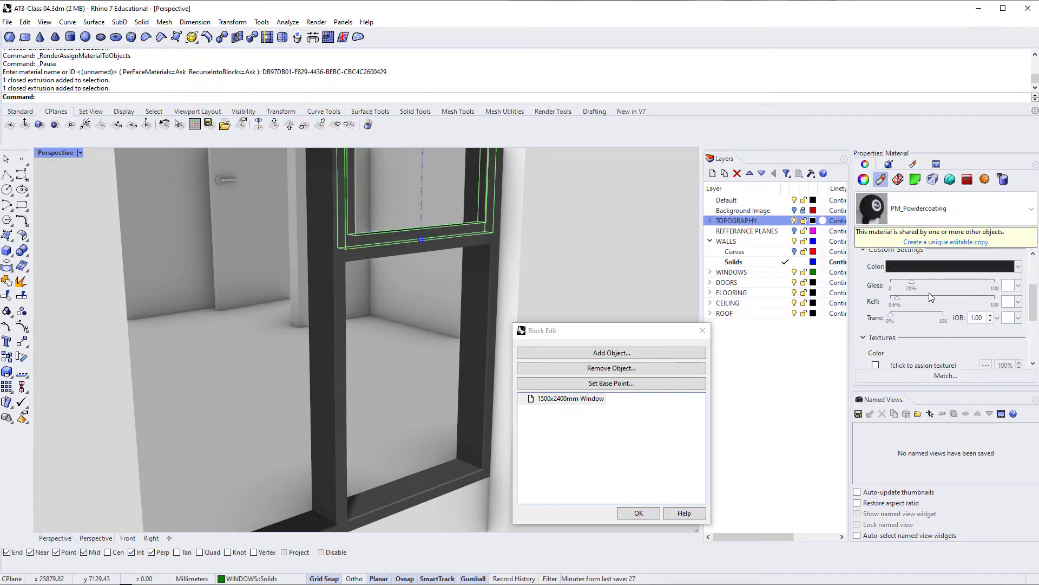
{"action": "left_click_drag", "start_coordinate": [912, 287], "coordinate": [888, 295]}
{"action": "right_click_drag", "start_coordinate": [340, 348], "coordinate": [308, 402]}
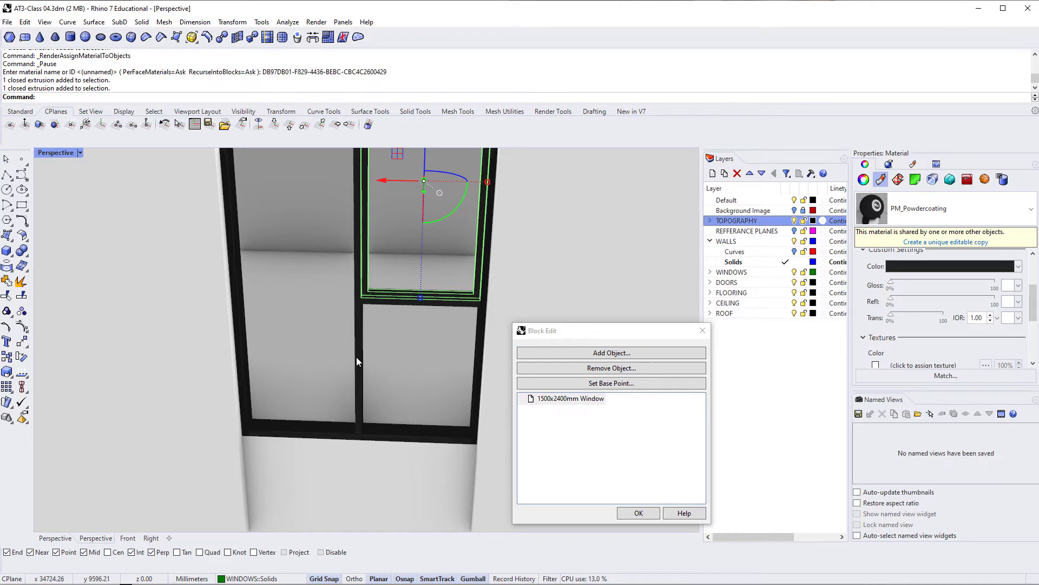
{"action": "right_click_drag", "start_coordinate": [356, 356], "coordinate": [438, 420]}
{"action": "key", "text": "Escape"}
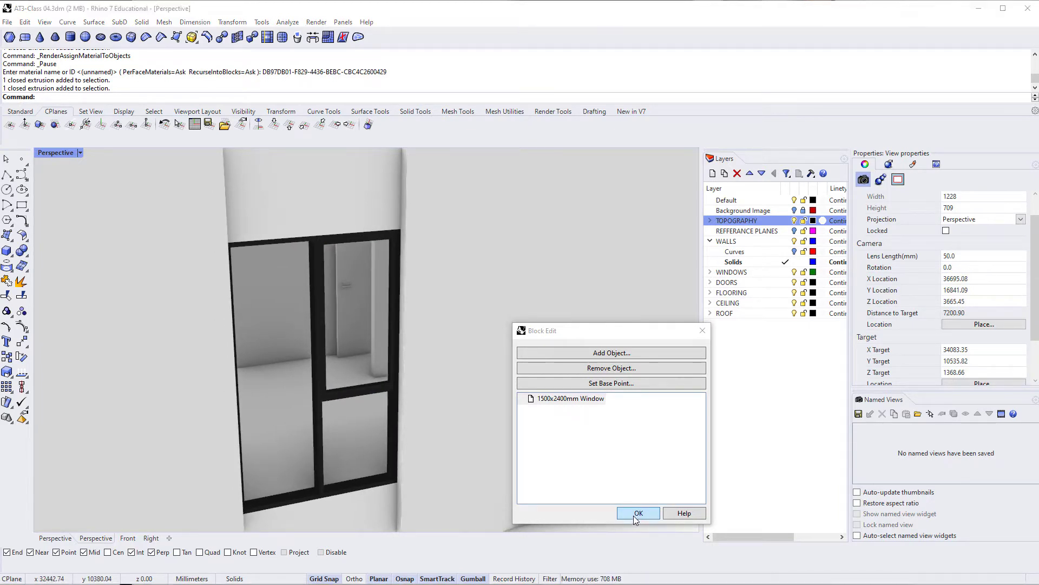
Finish editing the 1500x2400mm Window block and review its other instances along the facade
{"action": "left_click", "coordinate": [638, 513]}
{"action": "scroll", "coordinate": [280, 413], "scroll_direction": "down", "scroll_amount": 2}
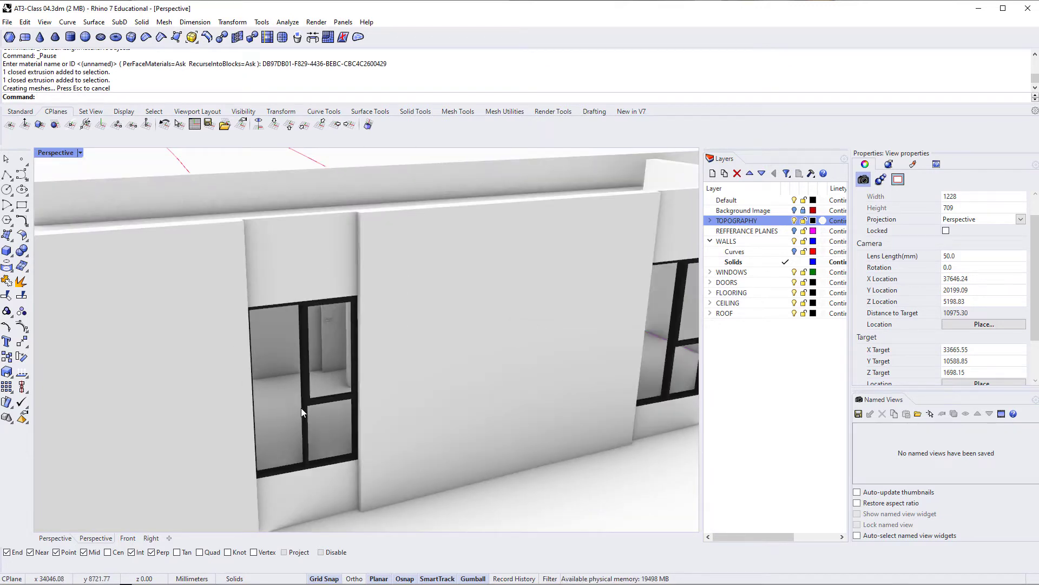
{"action": "right_click_drag", "start_coordinate": [302, 409], "coordinate": [550, 374]}
{"action": "right_click_drag", "start_coordinate": [174, 382], "coordinate": [394, 371]}
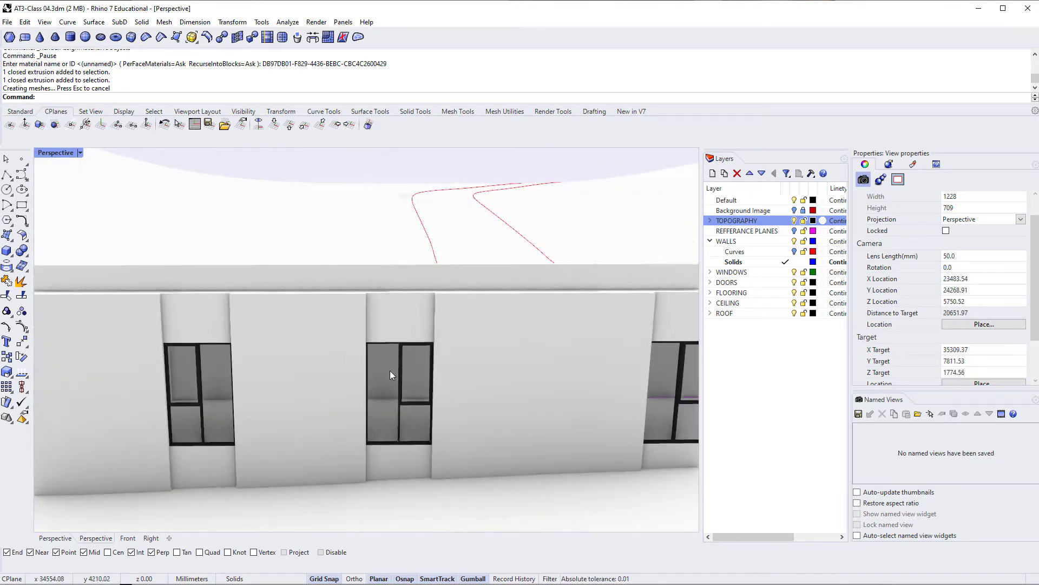
{"action": "right_click_drag", "start_coordinate": [457, 434], "coordinate": [403, 431]}
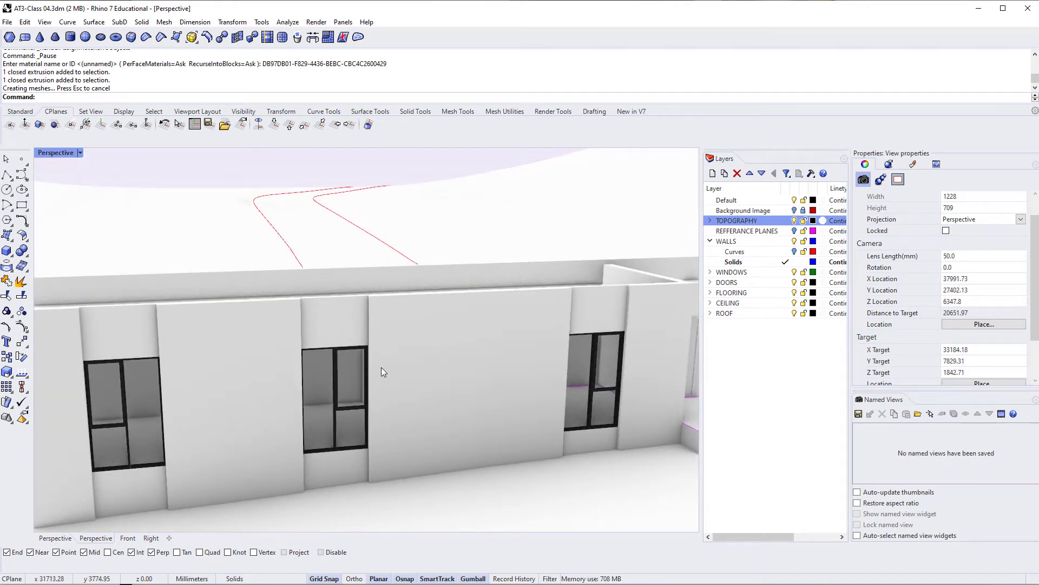
{"action": "right_click_drag", "start_coordinate": [382, 371], "coordinate": [350, 405], "text": "shift"}
Assign a new Custom material named PM_Facade to the long exterior wall polysurface that holds the windows
{"action": "left_click", "coordinate": [268, 414]}
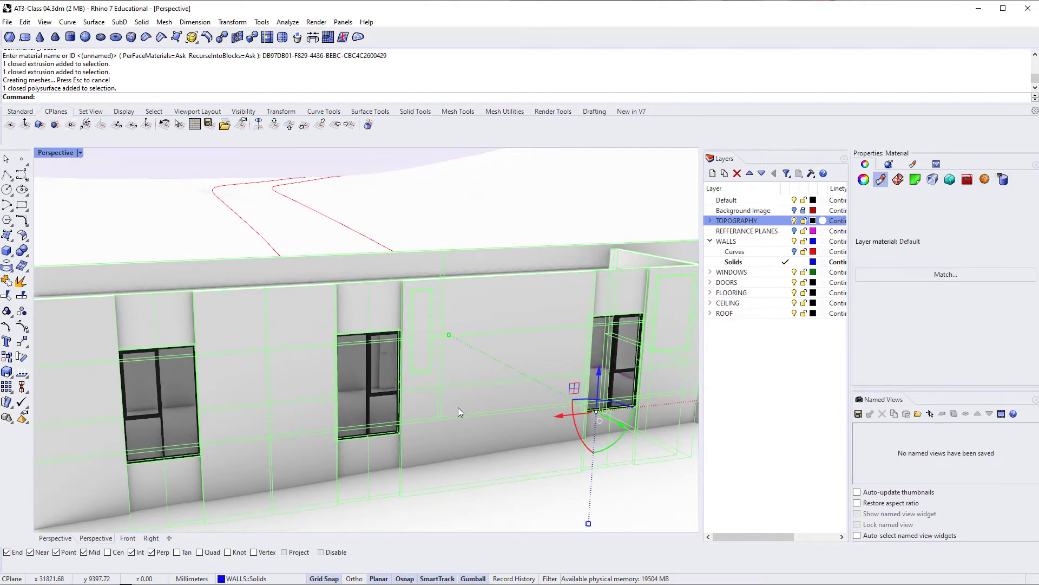
{"action": "right_click_drag", "start_coordinate": [457, 407], "coordinate": [470, 404]}
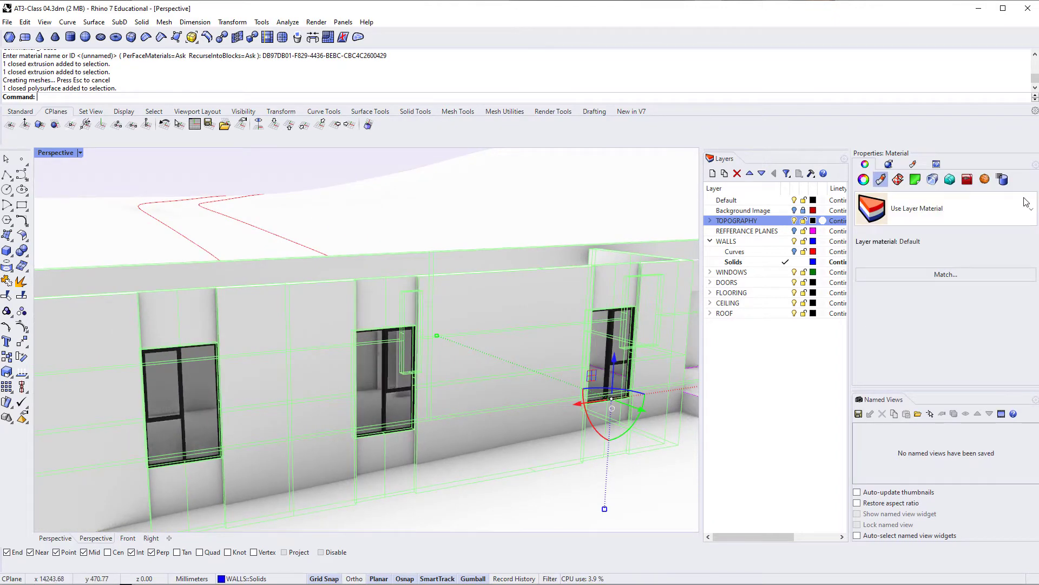
{"action": "left_click", "coordinate": [942, 211]}
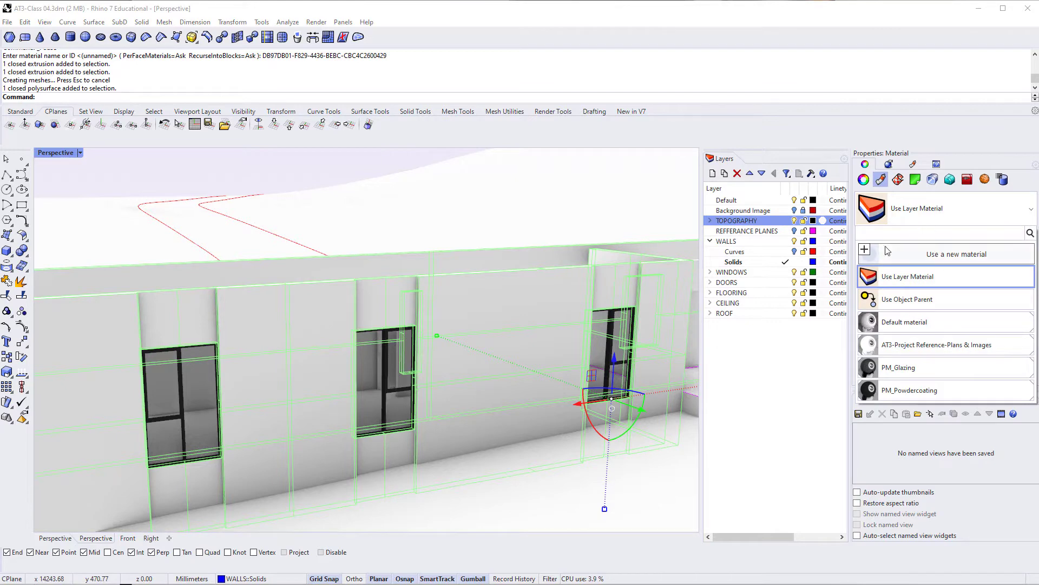
{"action": "left_click", "coordinate": [865, 250]}
{"action": "left_click", "coordinate": [890, 282]}
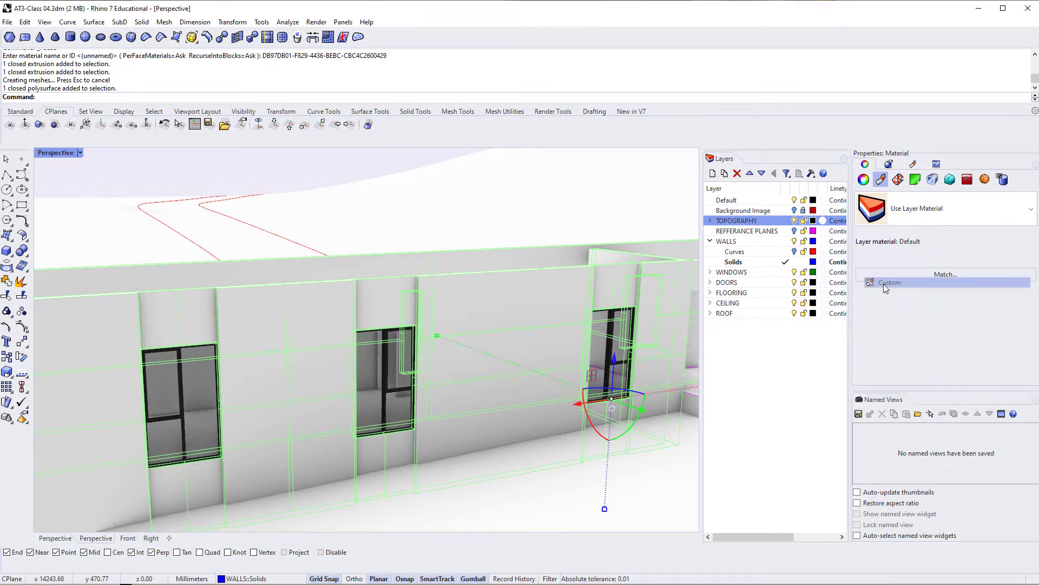
{"action": "scroll", "coordinate": [894, 278], "scroll_direction": "up", "scroll_amount": 3}
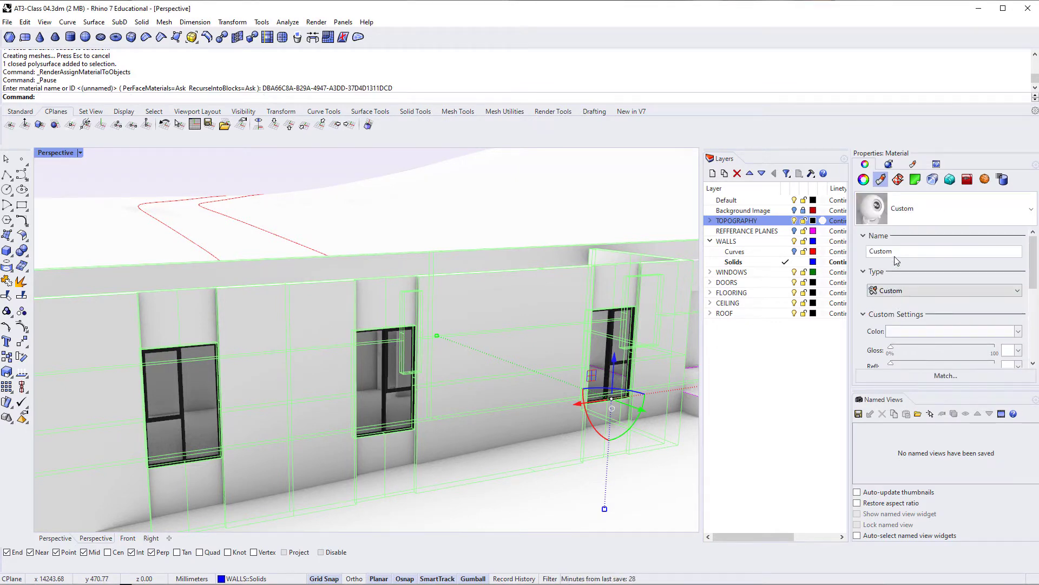
{"action": "left_click_drag", "start_coordinate": [903, 253], "coordinate": [860, 239]}
{"action": "type", "text": "PM_Facade"}
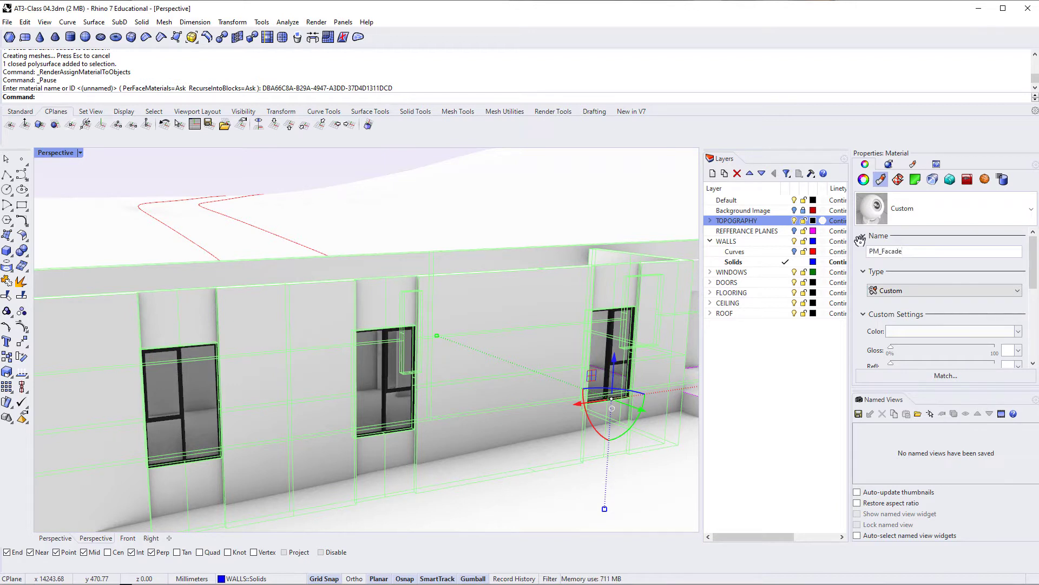
{"action": "key", "text": "Return"}
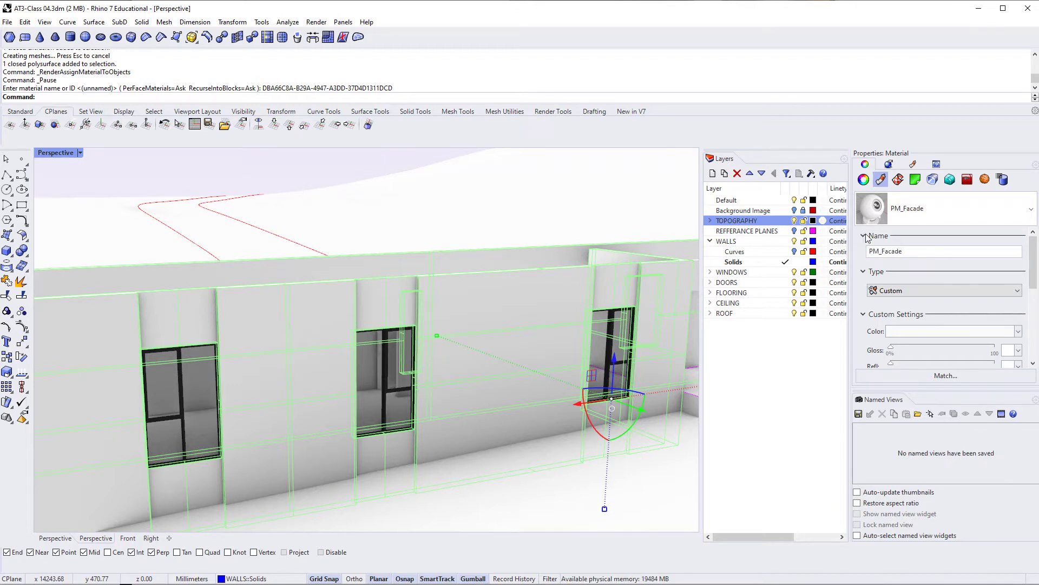
Assign the Planks_tile image from the Timber Wood texture folder as the color texture of the PM_Facade material
{"action": "left_click", "coordinate": [862, 270]}
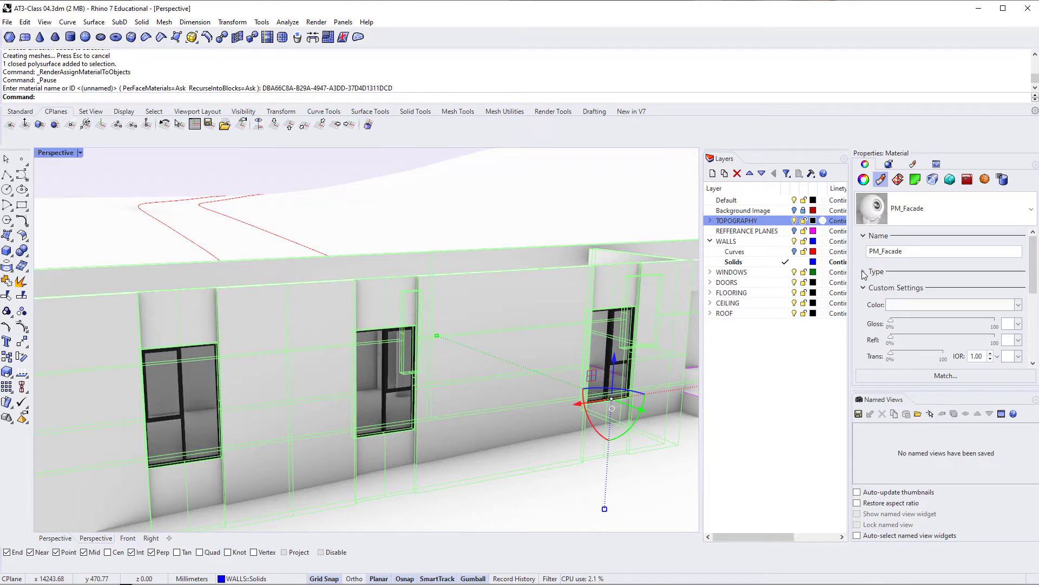
{"action": "left_click", "coordinate": [1018, 306]}
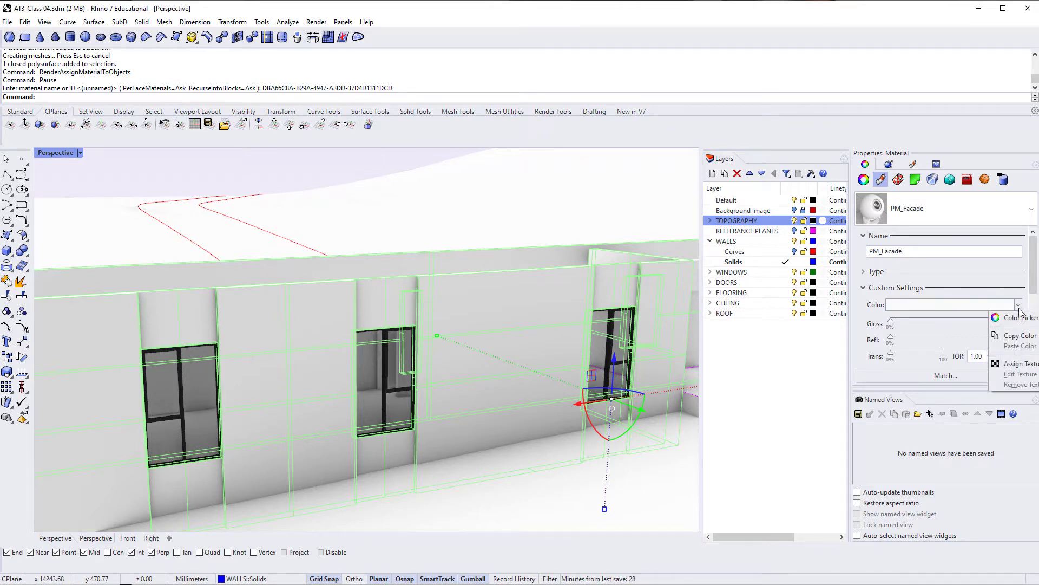
{"action": "left_click", "coordinate": [1015, 365]}
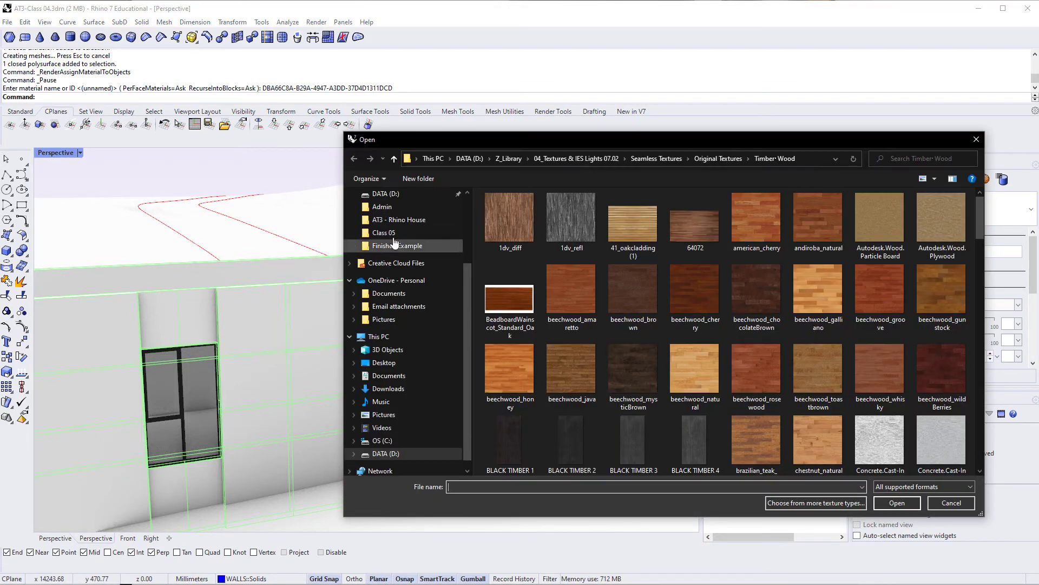
{"action": "left_click_drag", "start_coordinate": [608, 145], "coordinate": [444, 151]}
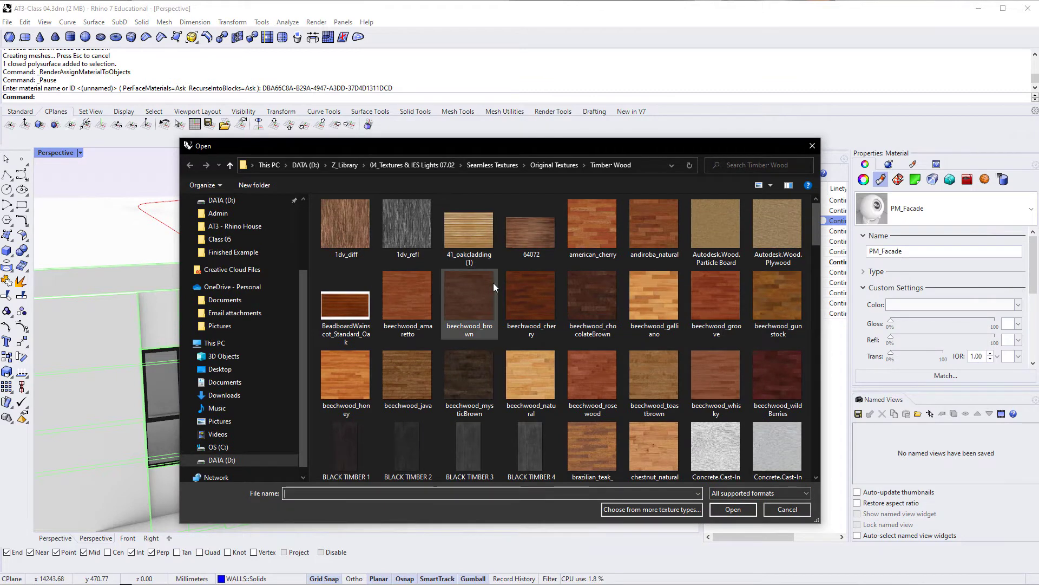
{"action": "scroll", "coordinate": [492, 282], "scroll_direction": "down", "scroll_amount": 1}
{"action": "scroll", "coordinate": [499, 347], "scroll_direction": "down", "scroll_amount": 2}
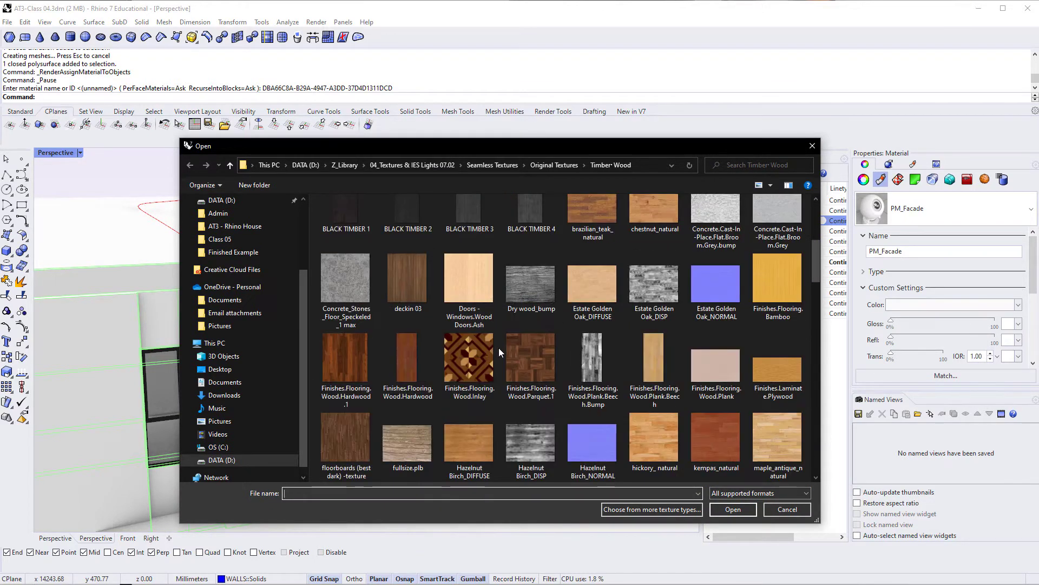
{"action": "scroll", "coordinate": [498, 348], "scroll_direction": "down", "scroll_amount": 2}
{"action": "scroll", "coordinate": [498, 348], "scroll_direction": "down", "scroll_amount": 2}
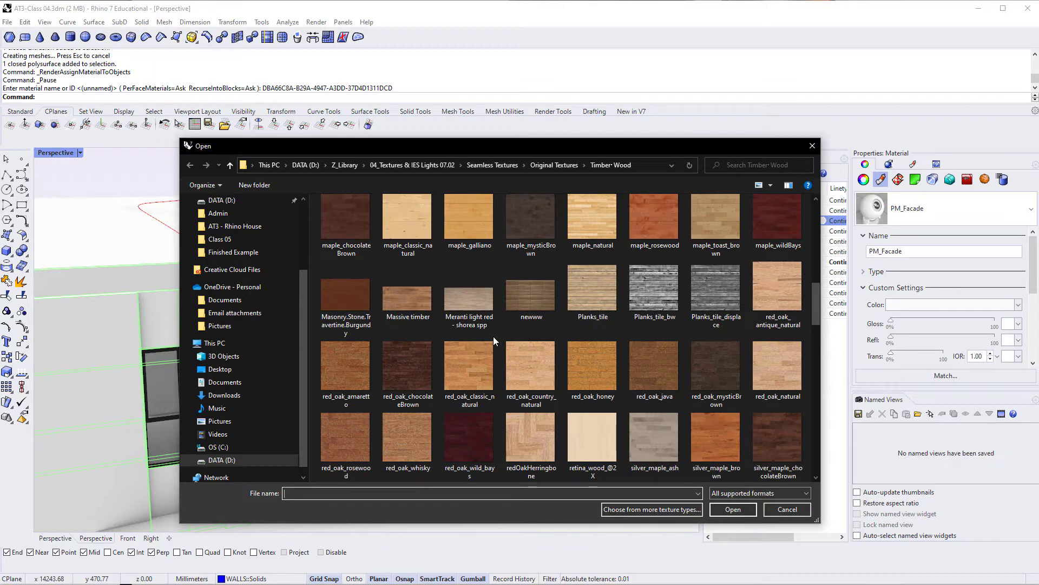
{"action": "left_click", "coordinate": [568, 304]}
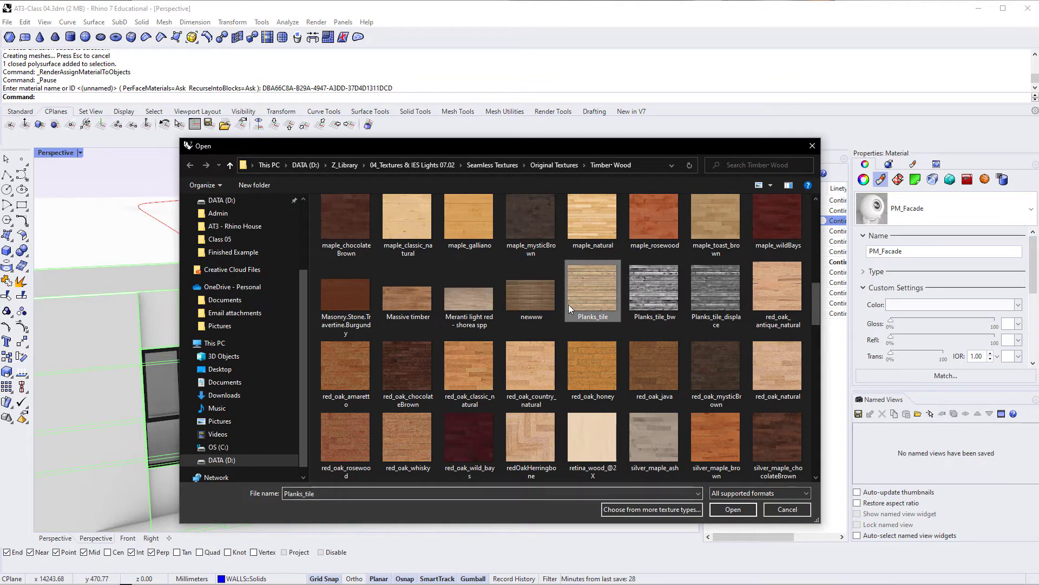
{"action": "scroll", "coordinate": [605, 293], "scroll_direction": "down", "scroll_amount": 4}
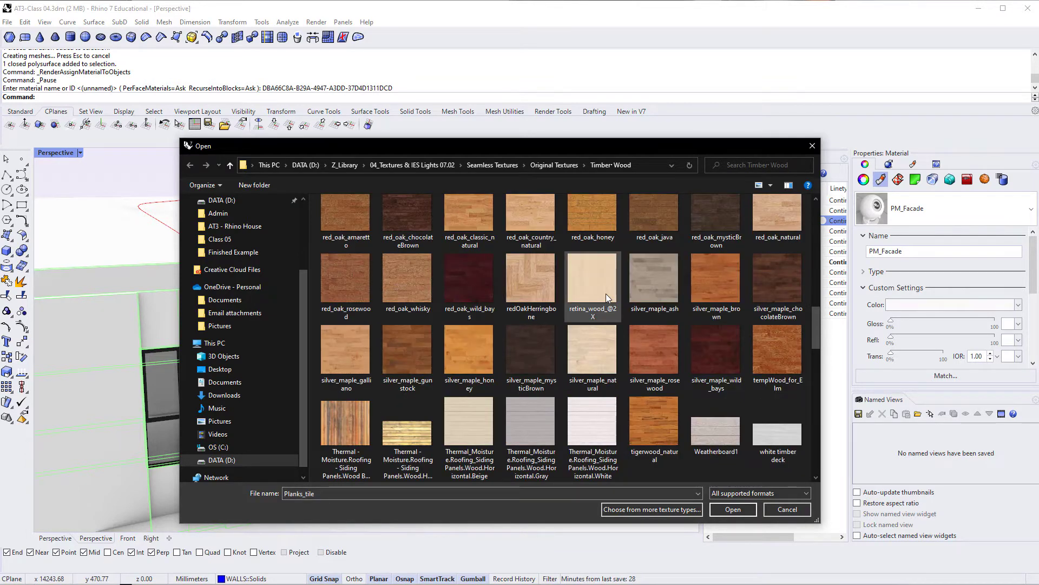
{"action": "scroll", "coordinate": [605, 295], "scroll_direction": "up", "scroll_amount": 3}
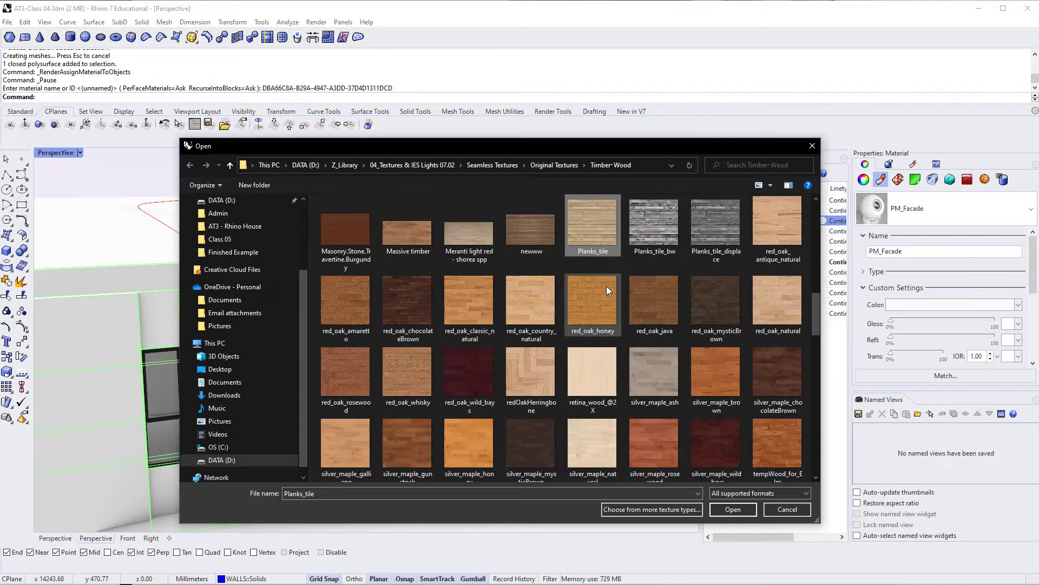
{"action": "left_click", "coordinate": [592, 239]}
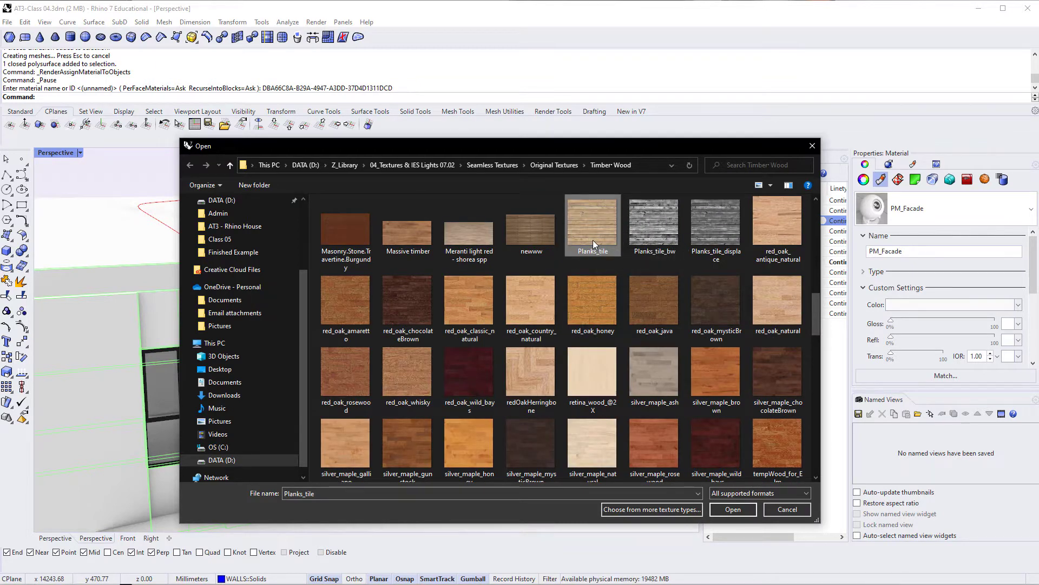
{"action": "scroll", "coordinate": [593, 239], "scroll_direction": "down", "scroll_amount": 1}
{"action": "scroll", "coordinate": [596, 285], "scroll_direction": "down", "scroll_amount": 4}
{"action": "scroll", "coordinate": [595, 285], "scroll_direction": "up", "scroll_amount": 7}
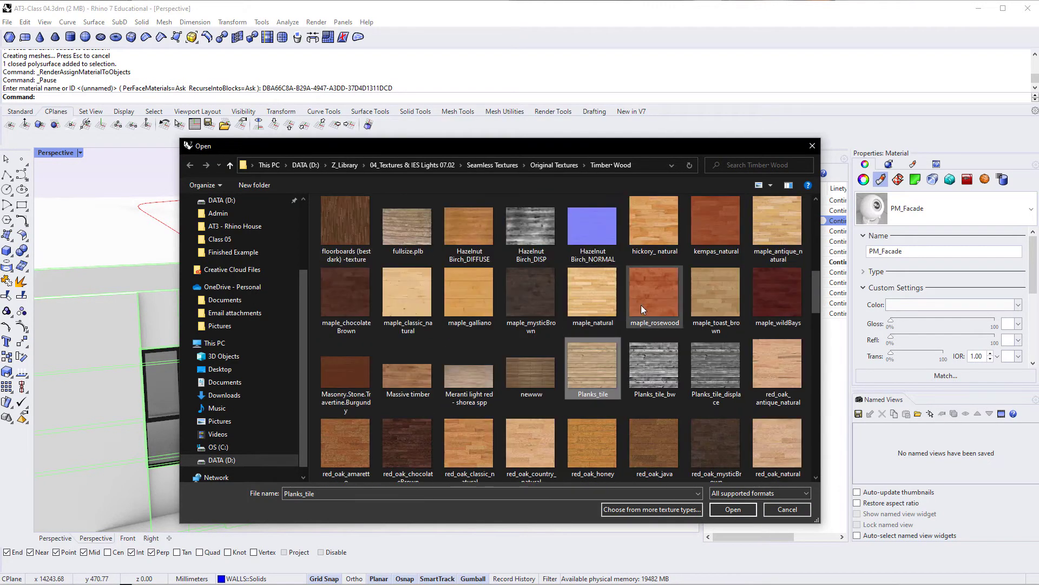
{"action": "left_click", "coordinate": [733, 509]}
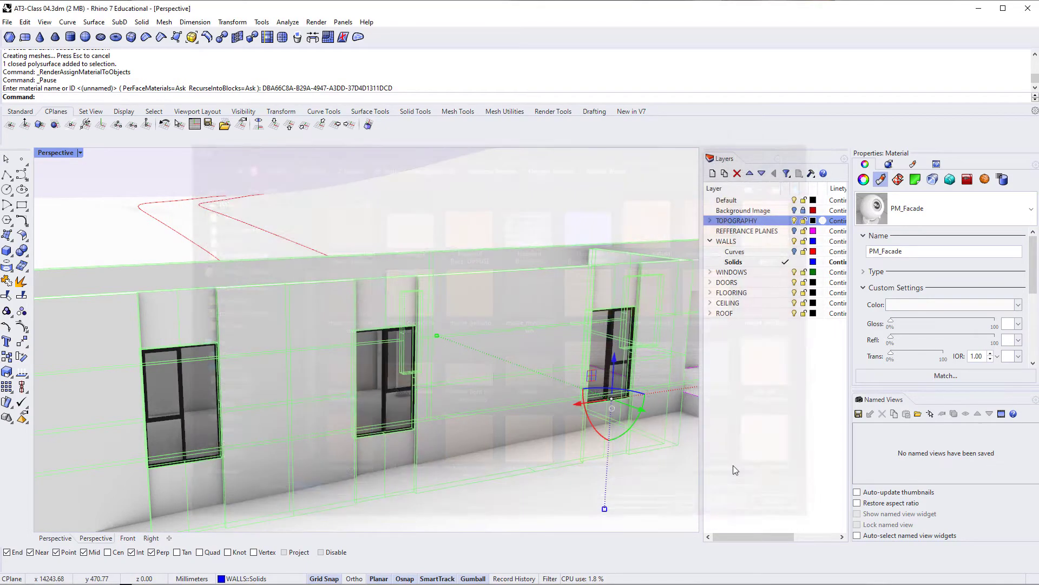
Examine how the plank texture lies on the wall and review the texture slots of the PM_Facade material
{"action": "scroll", "coordinate": [392, 405], "scroll_direction": "down", "scroll_amount": 5}
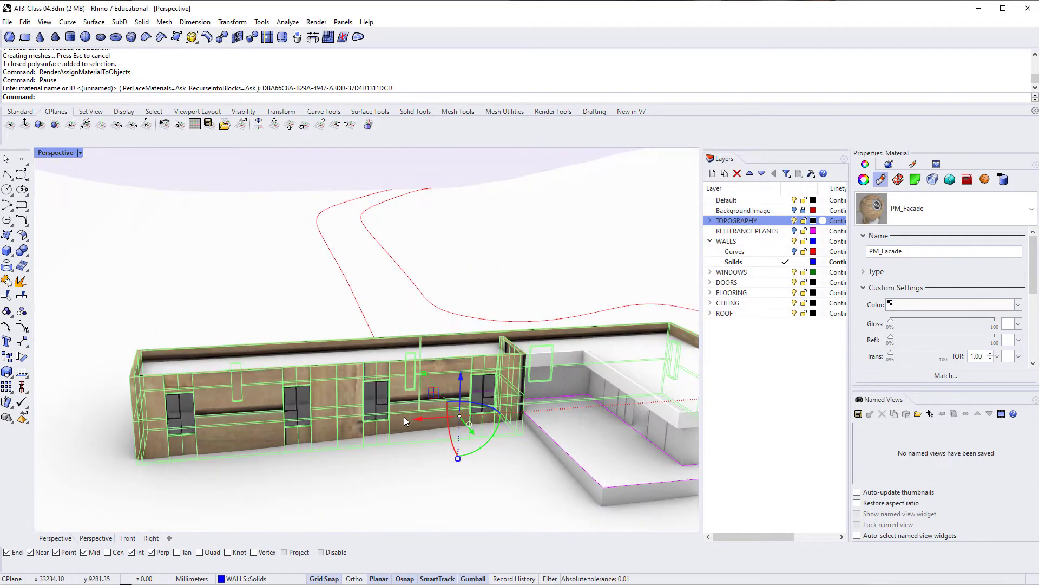
{"action": "scroll", "coordinate": [404, 416], "scroll_direction": "up", "scroll_amount": 8}
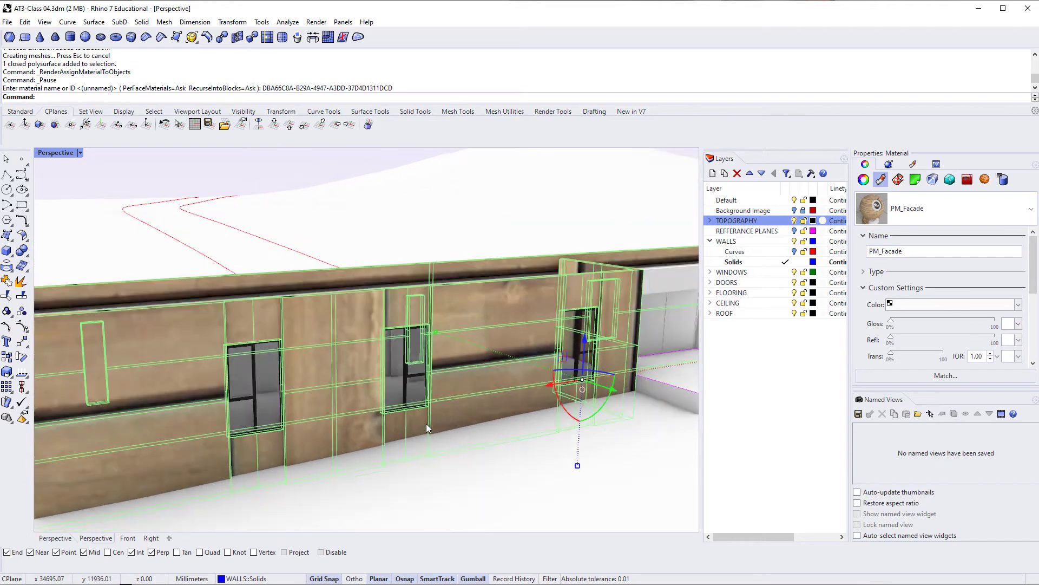
{"action": "scroll", "coordinate": [426, 423], "scroll_direction": "down", "scroll_amount": 4}
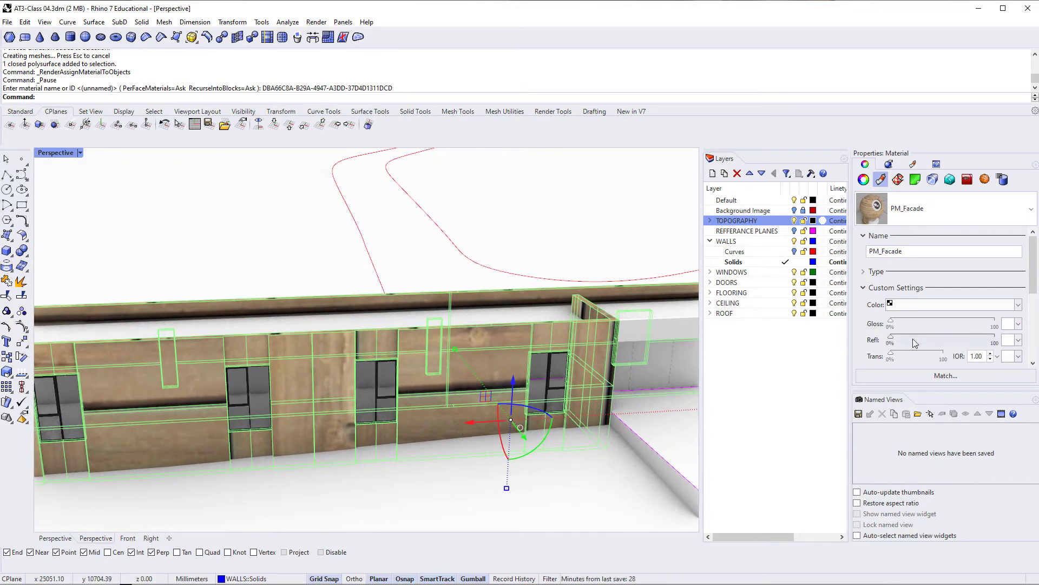
{"action": "scroll", "coordinate": [876, 347], "scroll_direction": "down", "scroll_amount": 3}
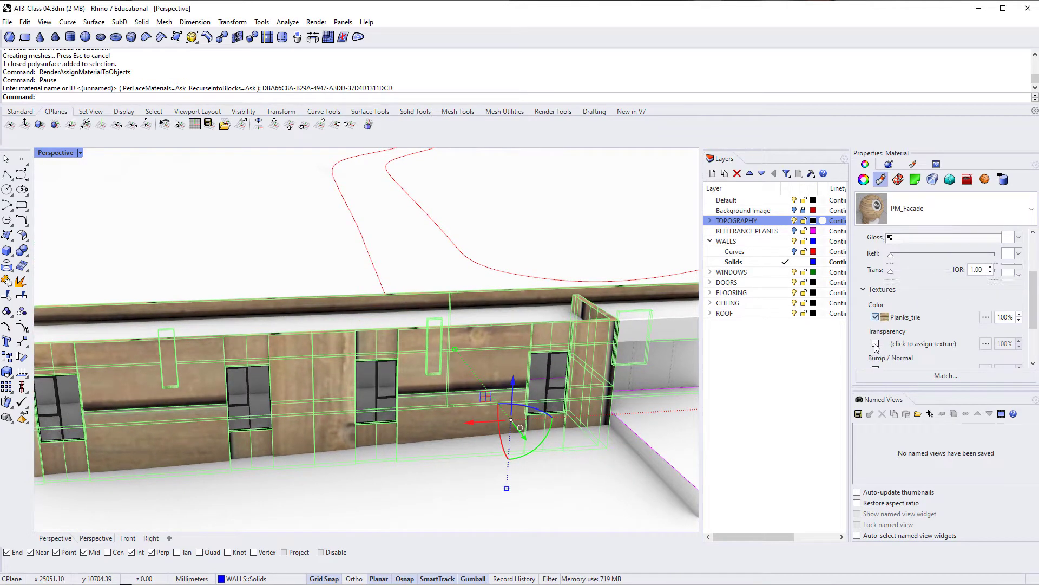
{"action": "scroll", "coordinate": [909, 323], "scroll_direction": "down", "scroll_amount": 1}
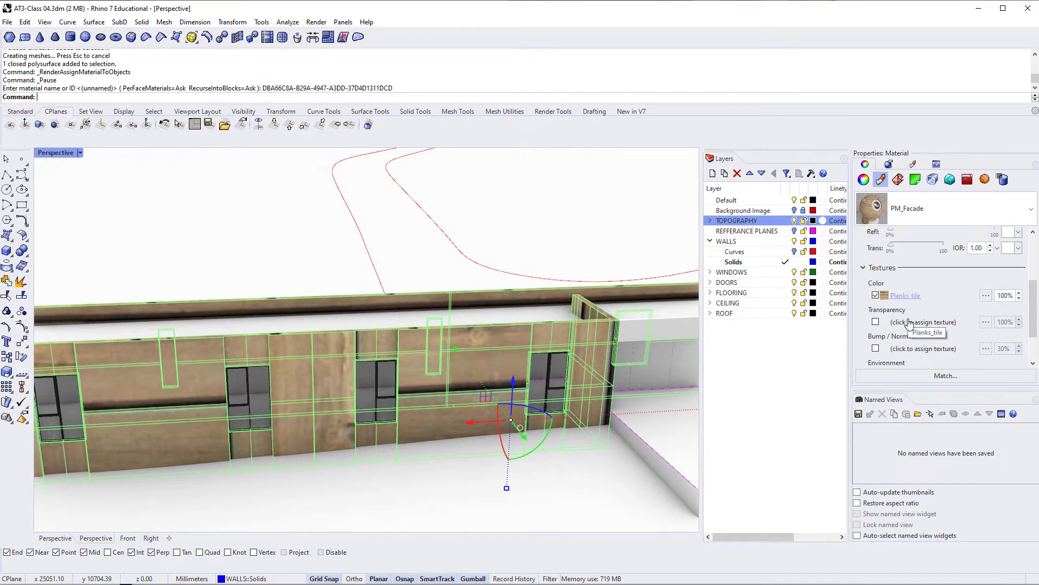
{"action": "scroll", "coordinate": [908, 324], "scroll_direction": "down", "scroll_amount": 1}
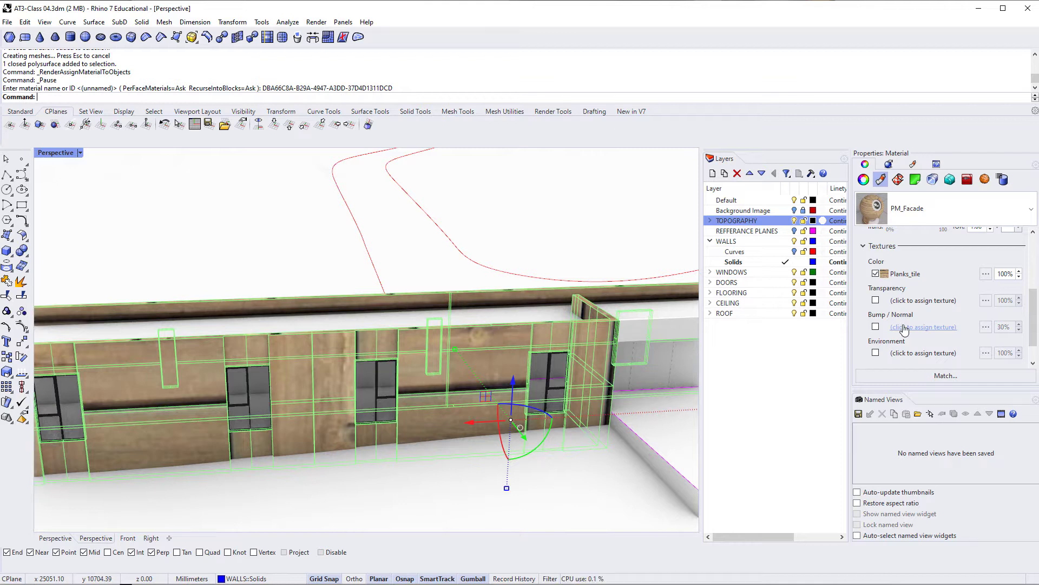
{"action": "right_click_drag", "start_coordinate": [364, 425], "coordinate": [384, 407]}
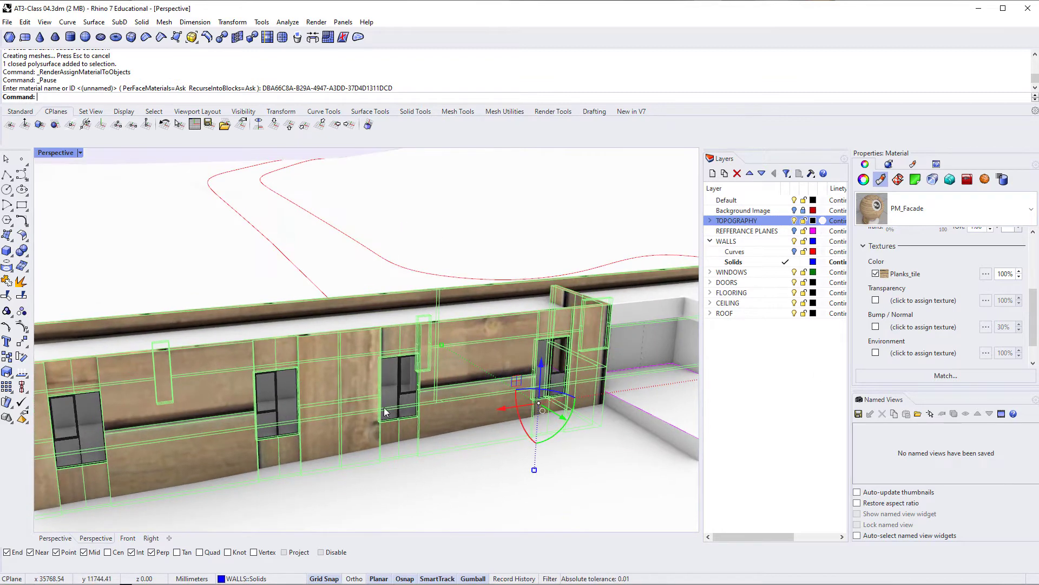
Set the selected wall's texture mapping type to Box and check the wall surface up close
{"action": "left_click", "coordinate": [899, 181]}
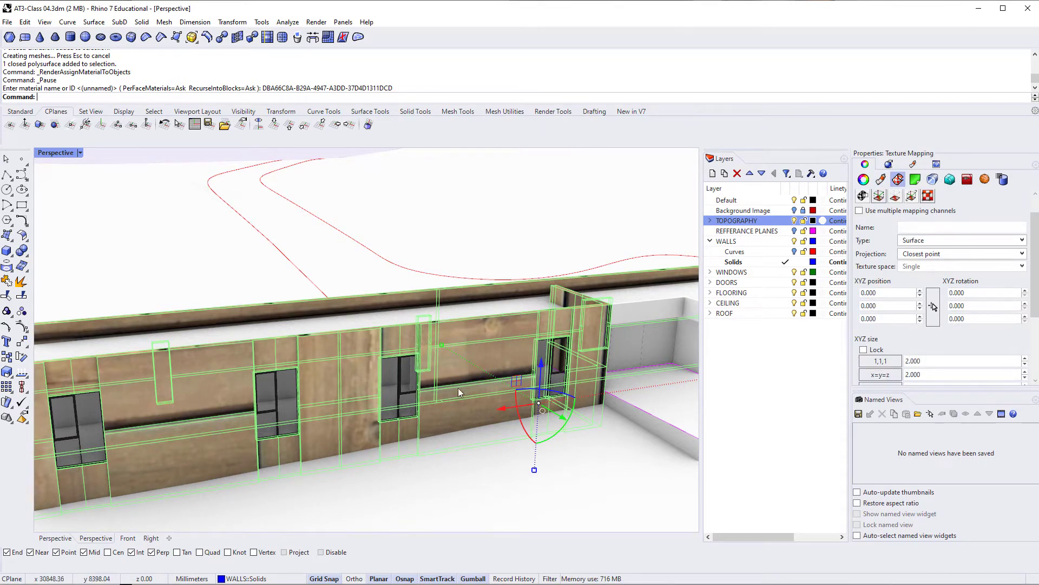
{"action": "right_click_drag", "start_coordinate": [458, 388], "coordinate": [462, 386]}
{"action": "right_click_drag", "start_coordinate": [413, 450], "coordinate": [460, 433]}
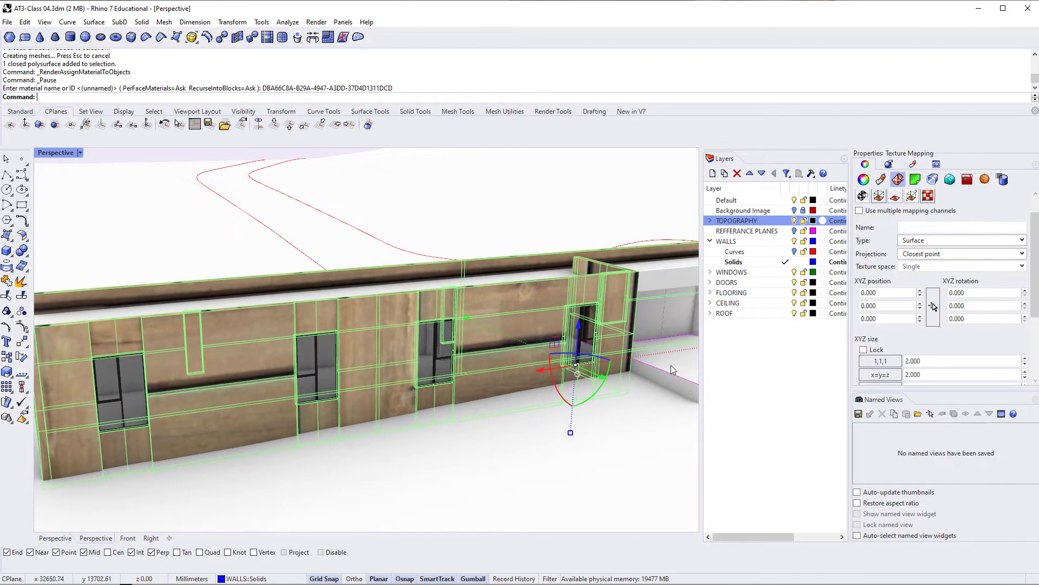
{"action": "left_click", "coordinate": [914, 242]}
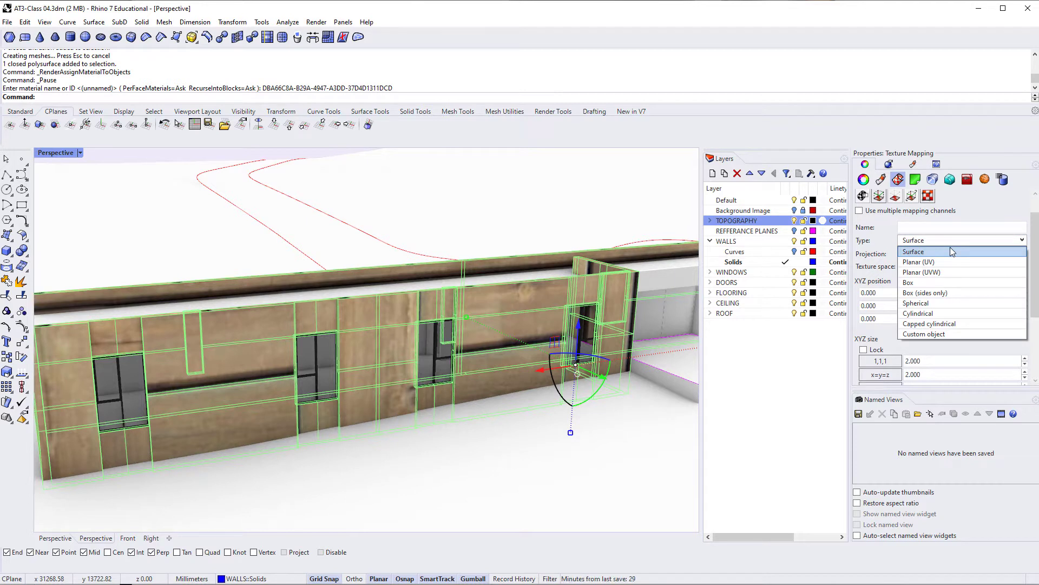
{"action": "key", "text": "Down"}
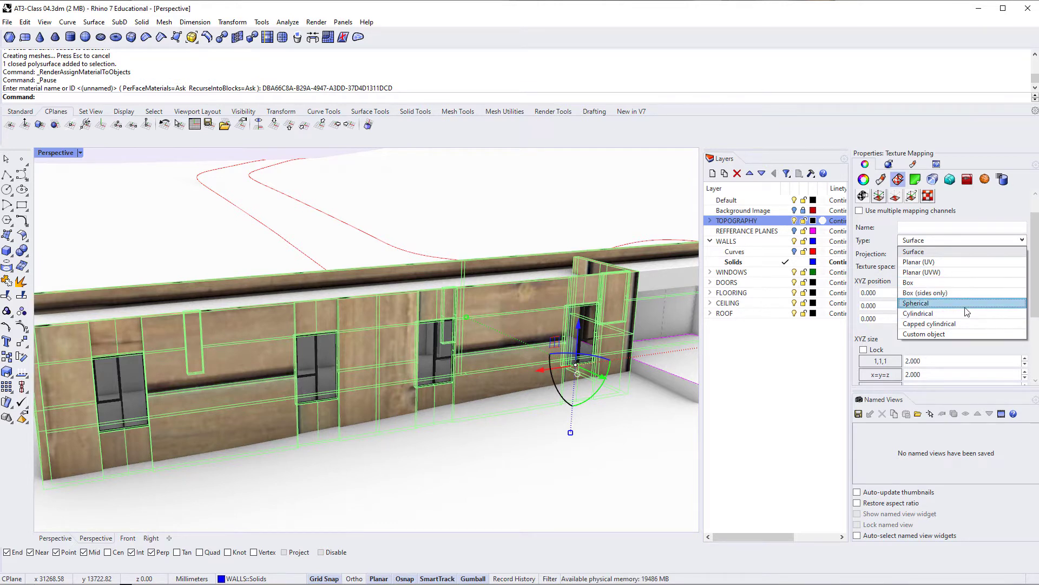
{"action": "left_click", "coordinate": [961, 282]}
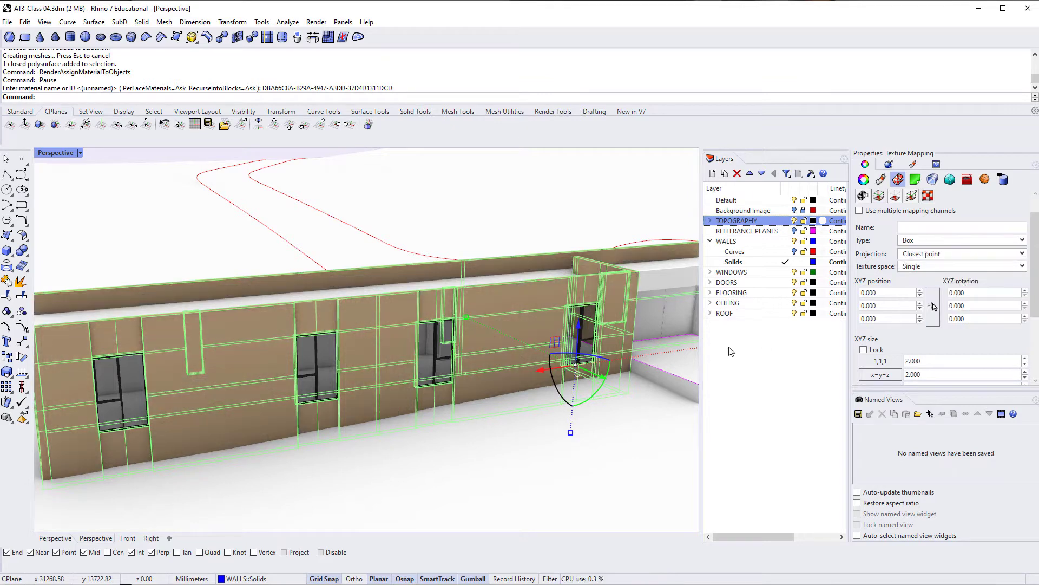
{"action": "scroll", "coordinate": [328, 419], "scroll_direction": "up", "scroll_amount": 5}
{"action": "scroll", "coordinate": [216, 399], "scroll_direction": "down", "scroll_amount": 10}
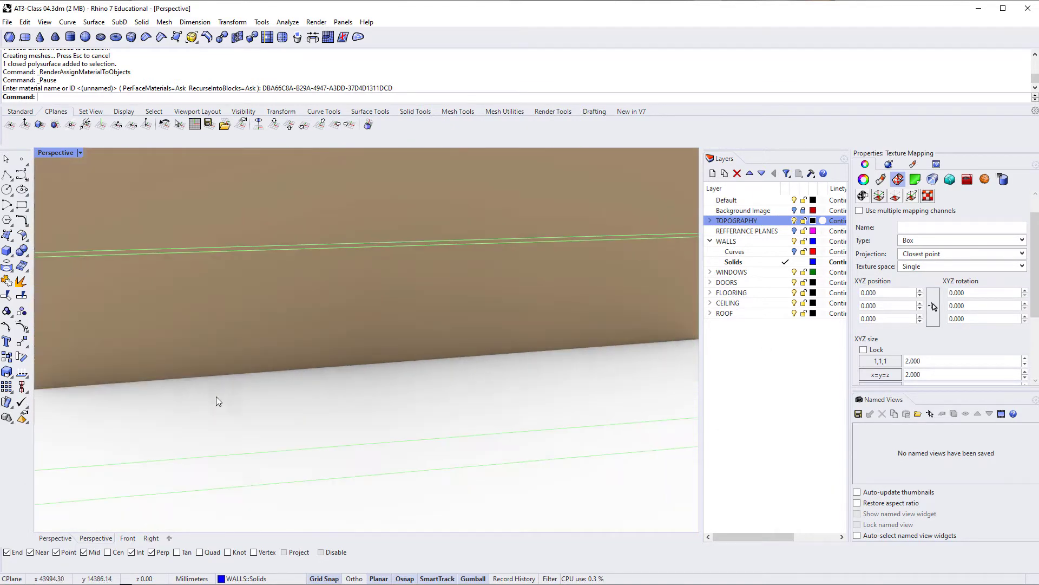
Lock the XYZ size proportions of the selected wall's box mapping, set the size to 50, and check the plank scale
{"action": "right_click_drag", "start_coordinate": [269, 348], "coordinate": [306, 369]}
{"action": "scroll", "coordinate": [375, 391], "scroll_direction": "up", "scroll_amount": 4}
{"action": "scroll", "coordinate": [377, 395], "scroll_direction": "down", "scroll_amount": 5}
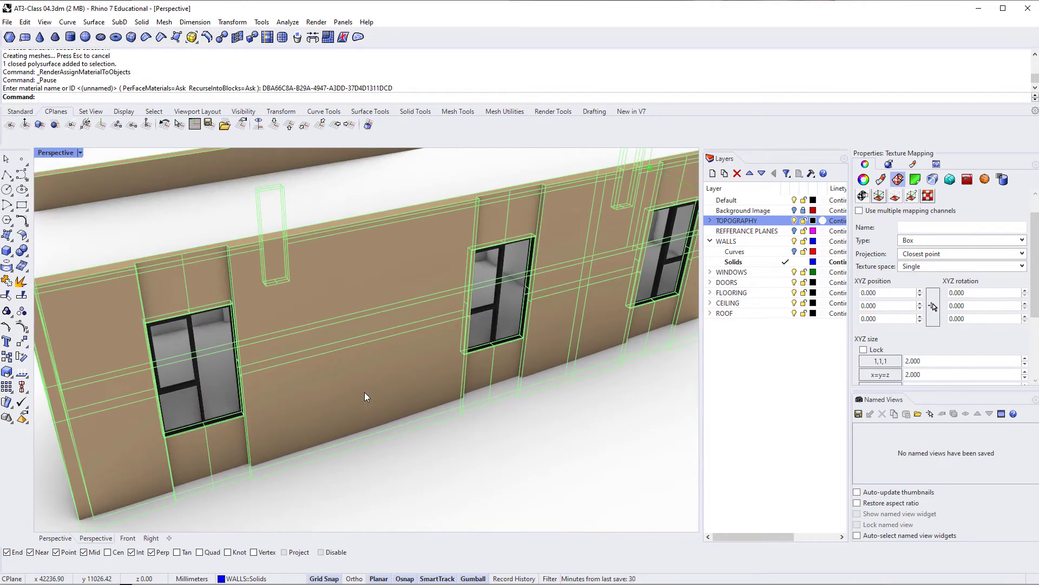
{"action": "right_click_drag", "start_coordinate": [364, 398], "coordinate": [439, 393]}
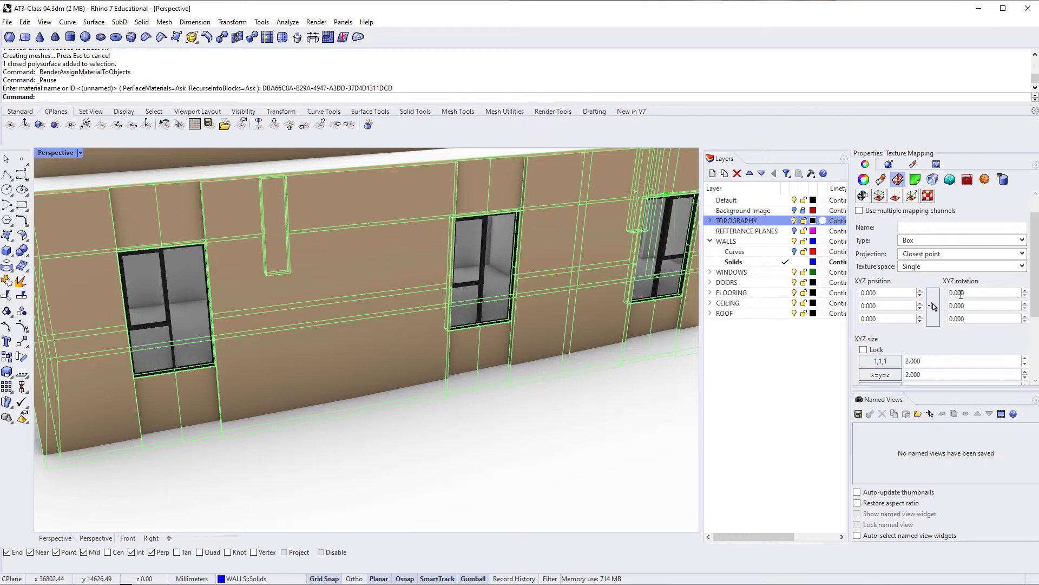
{"action": "scroll", "coordinate": [946, 359], "scroll_direction": "down", "scroll_amount": 1}
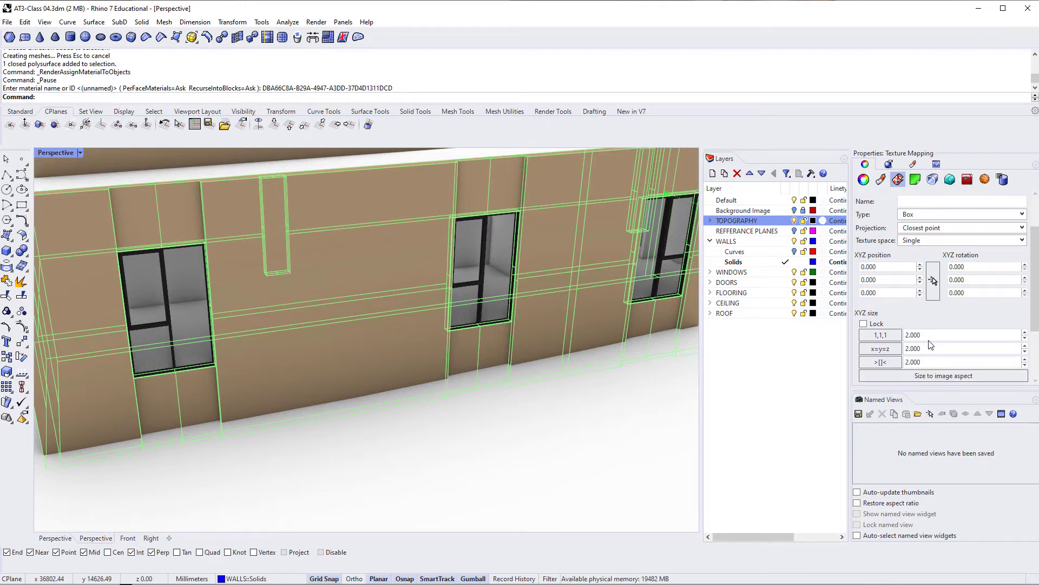
{"action": "left_click", "coordinate": [928, 340]}
{"action": "left_click", "coordinate": [864, 324]}
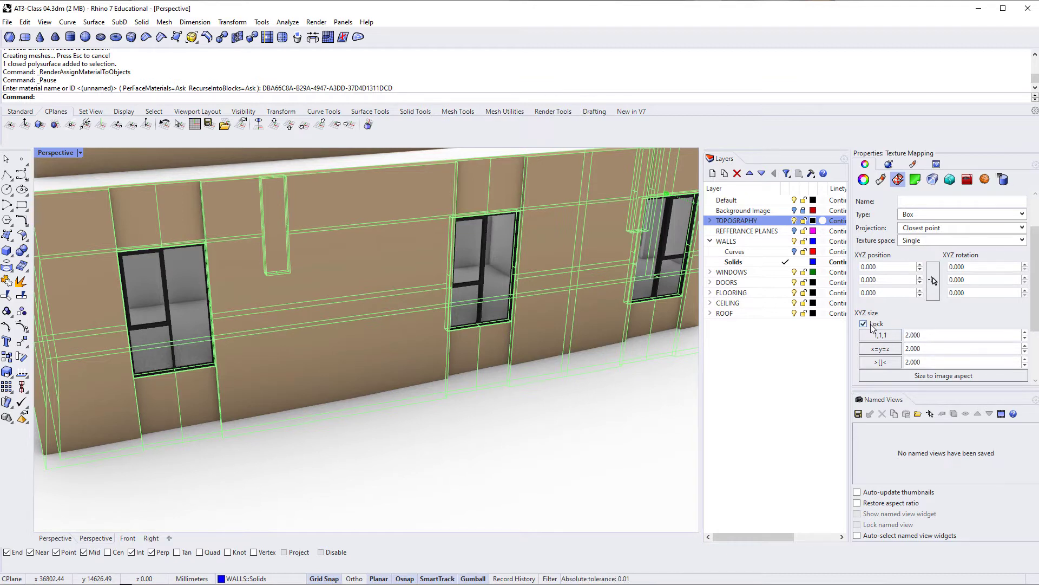
{"action": "left_click", "coordinate": [928, 334]}
{"action": "scroll", "coordinate": [917, 362], "scroll_direction": "down", "scroll_amount": 1}
{"action": "scroll", "coordinate": [917, 361], "scroll_direction": "down", "scroll_amount": 1}
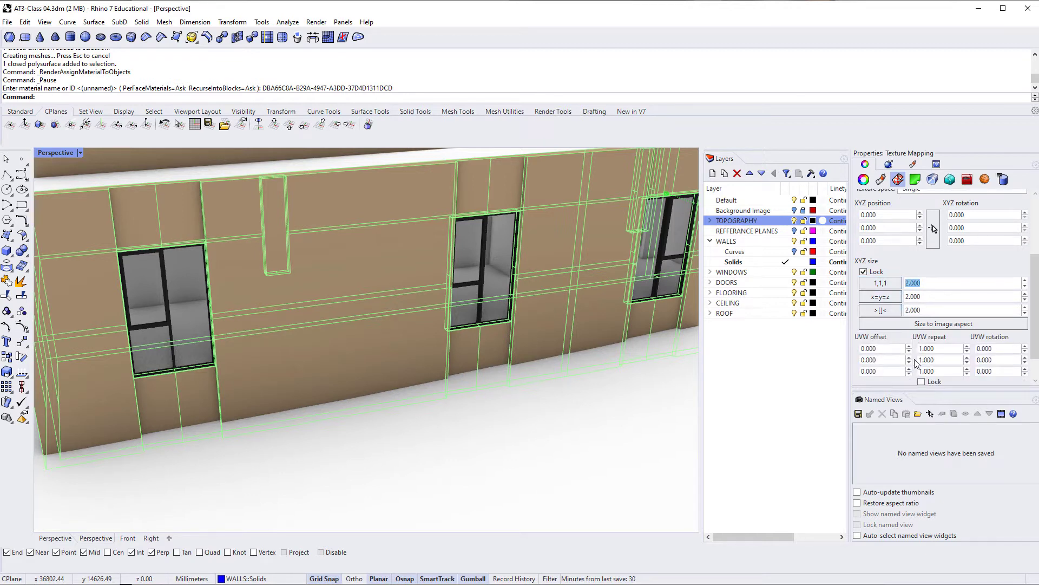
{"action": "scroll", "coordinate": [916, 362], "scroll_direction": "up", "scroll_amount": 1}
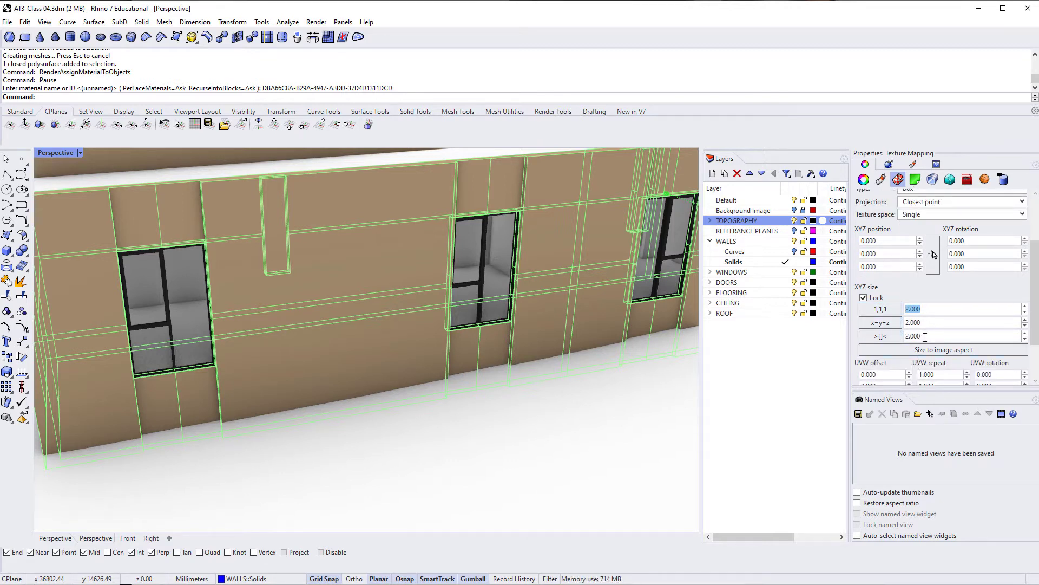
{"action": "type", "text": "50"}
{"action": "key", "text": "Return"}
{"action": "scroll", "coordinate": [386, 288], "scroll_direction": "up", "scroll_amount": 4}
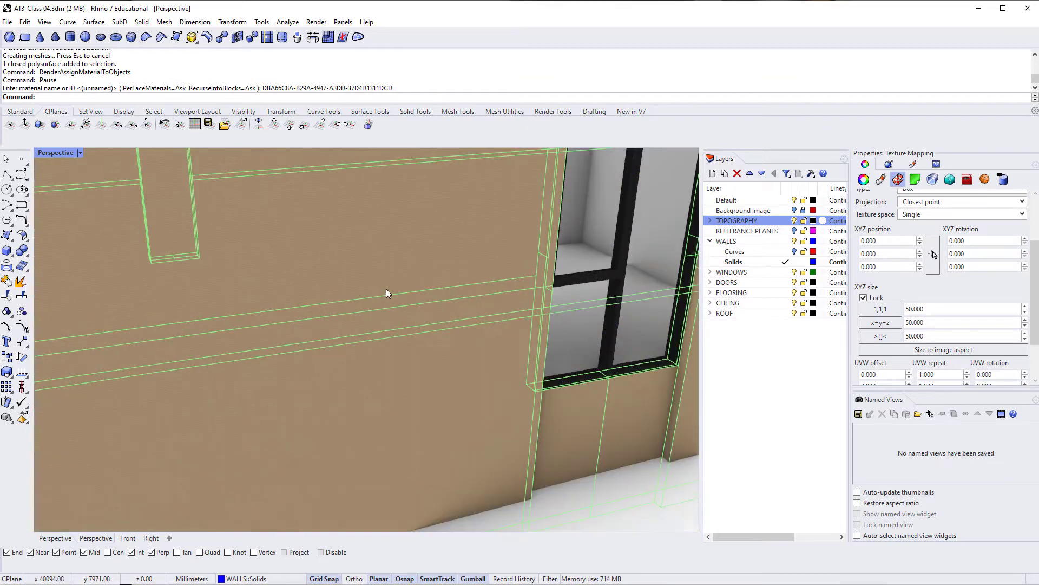
{"action": "scroll", "coordinate": [386, 288], "scroll_direction": "up", "scroll_amount": 3}
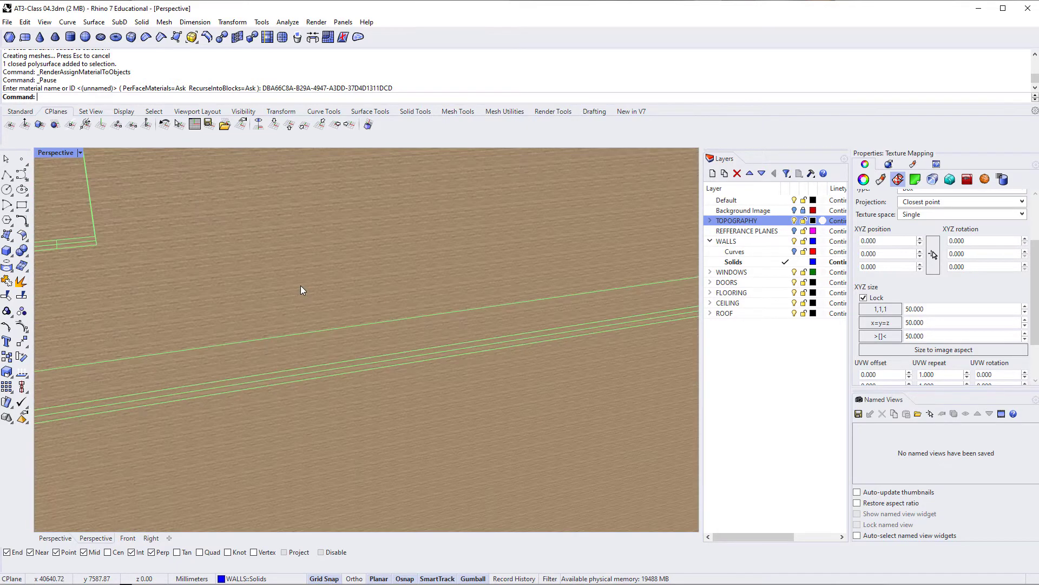
{"action": "scroll", "coordinate": [301, 286], "scroll_direction": "down", "scroll_amount": 5}
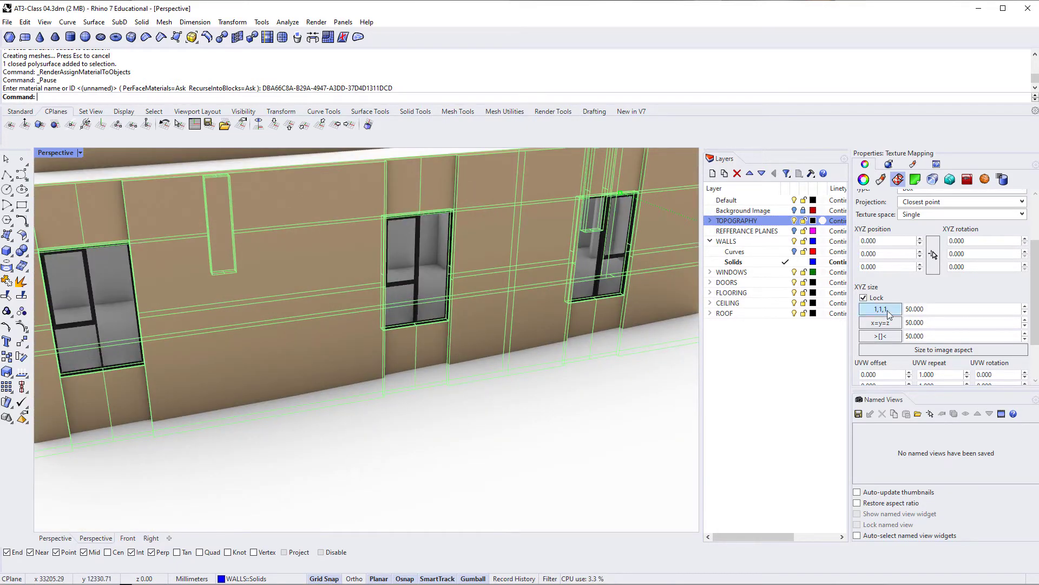
Try XYZ mapping sizes of 500 and 5000 for the plank texture on the selected wall
{"action": "left_click", "coordinate": [932, 310]}
{"action": "type", "text": "500"}
{"action": "key", "text": "Return"}
{"action": "scroll", "coordinate": [336, 301], "scroll_direction": "up", "scroll_amount": 3}
{"action": "scroll", "coordinate": [331, 296], "scroll_direction": "up", "scroll_amount": 3}
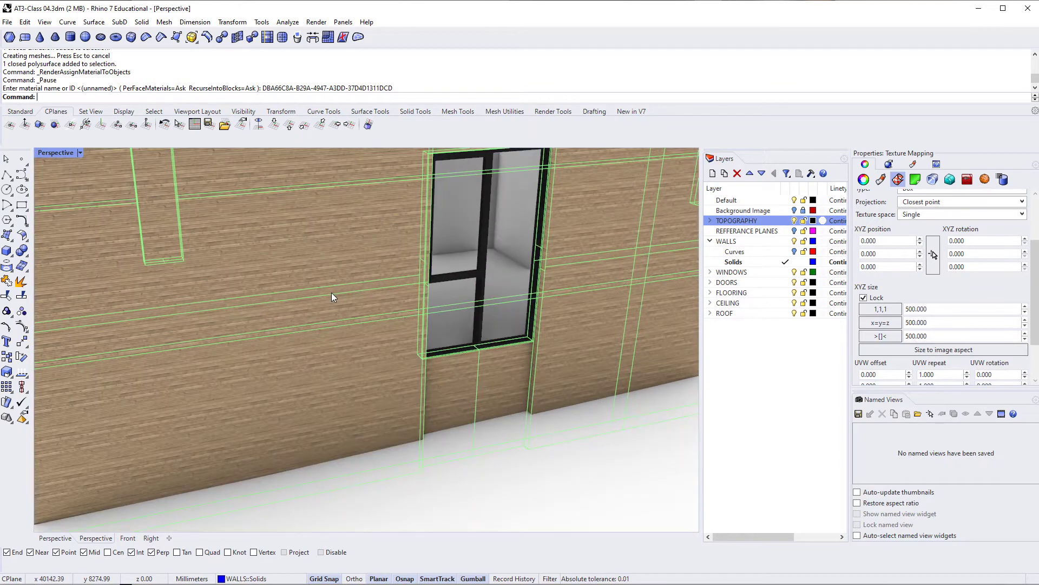
{"action": "left_click", "coordinate": [907, 322]}
{"action": "left_click", "coordinate": [951, 311]}
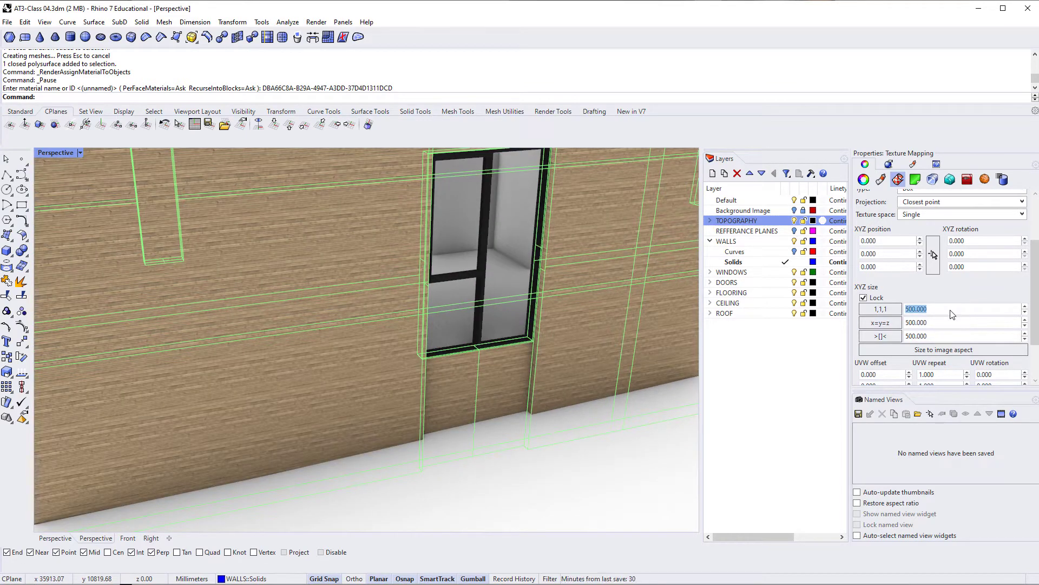
{"action": "type", "text": "5000"}
{"action": "scroll", "coordinate": [409, 379], "scroll_direction": "down", "scroll_amount": 7}
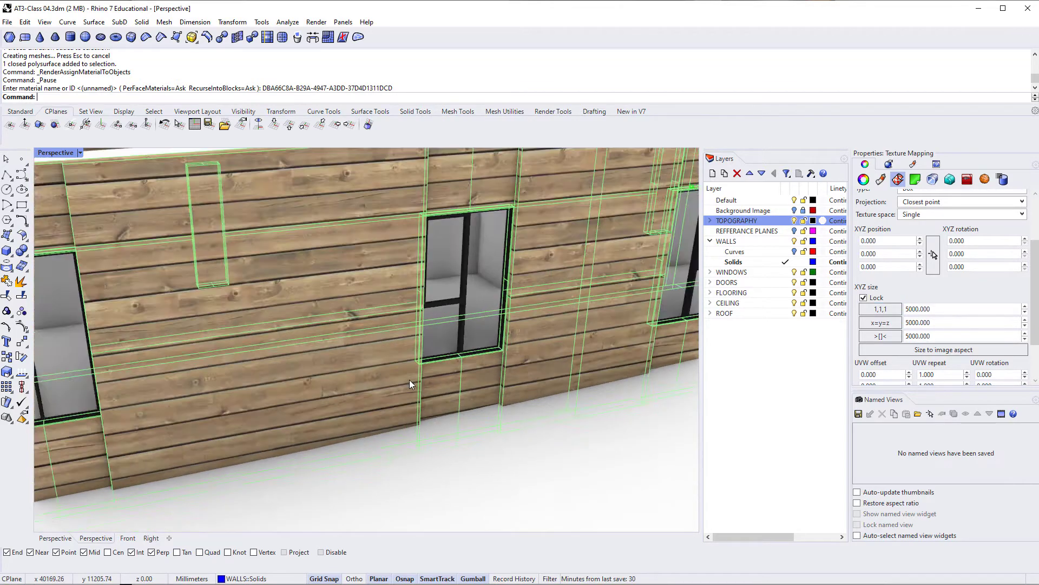
{"action": "right_click_drag", "start_coordinate": [428, 412], "coordinate": [413, 389]}
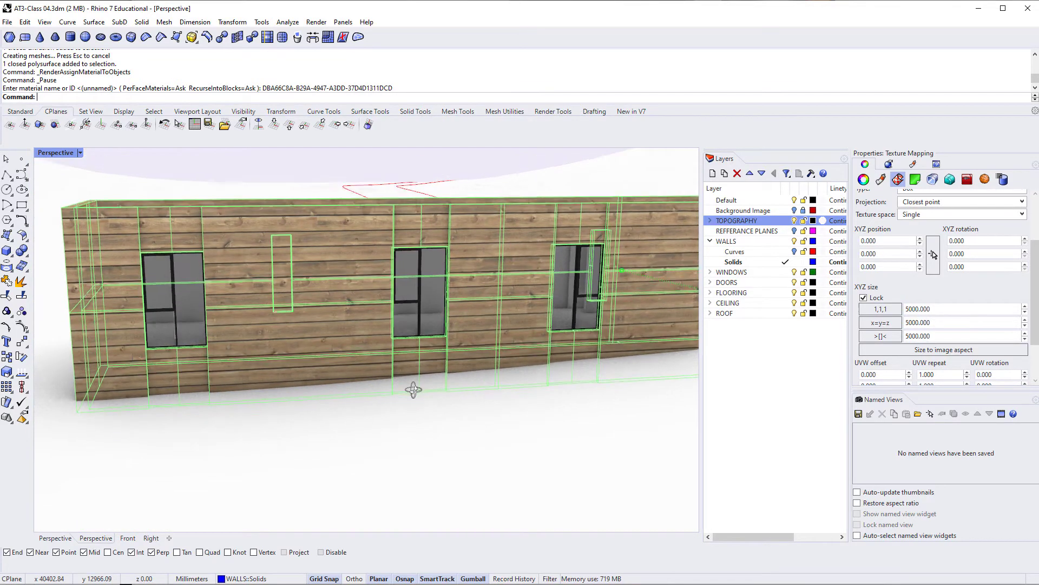
Set the wall's mapping size to 2500 and turn the planks vertical with an XYZ rotation of 0, 90, 0
{"action": "left_click", "coordinate": [963, 308]}
{"action": "type", "text": "2500"}
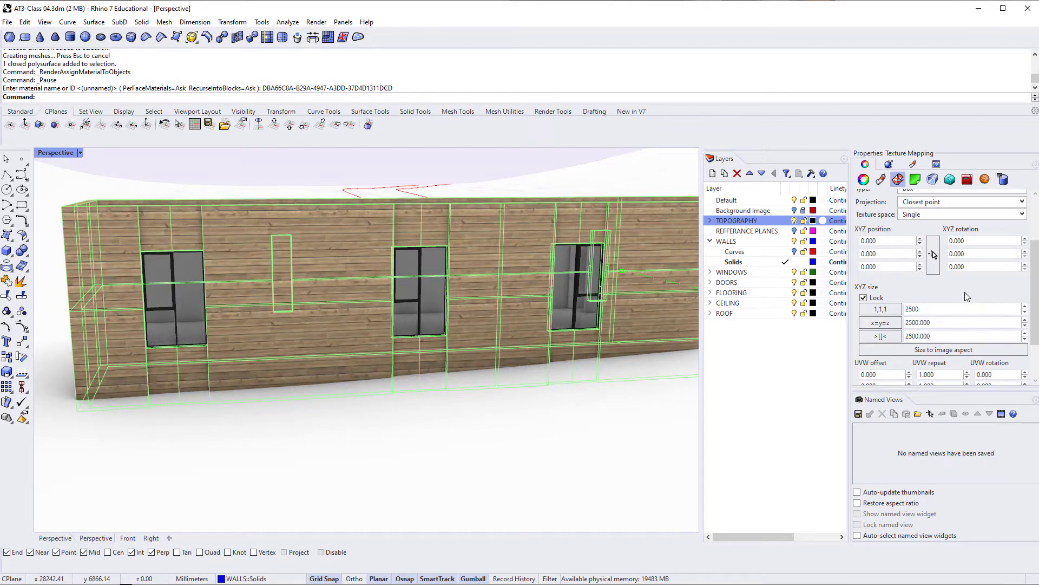
{"action": "left_click", "coordinate": [982, 243]}
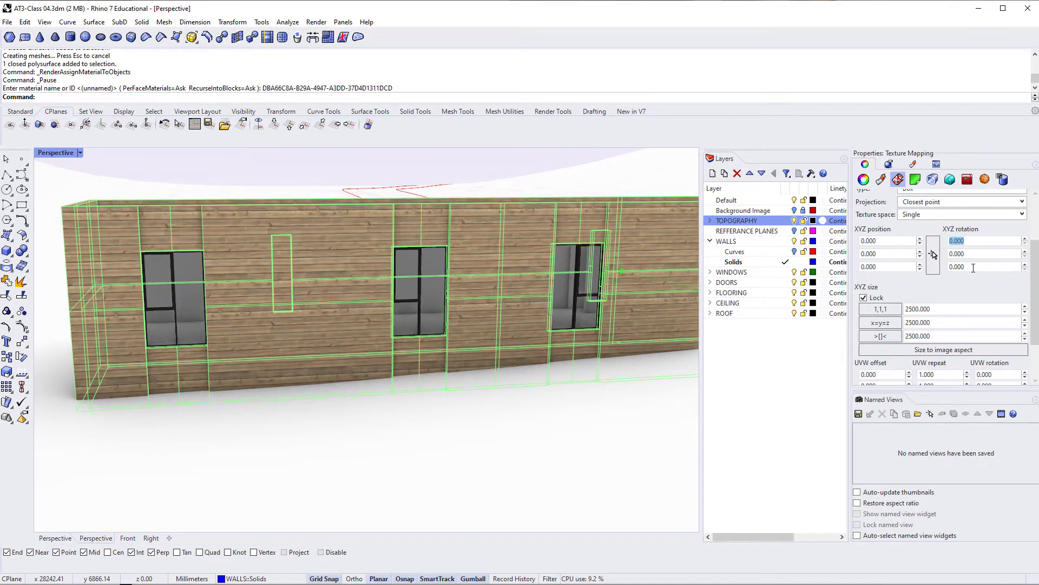
{"action": "type", "text": "90"}
{"action": "key", "text": "Return"}
{"action": "left_click", "coordinate": [977, 254]}
{"action": "type", "text": "90"}
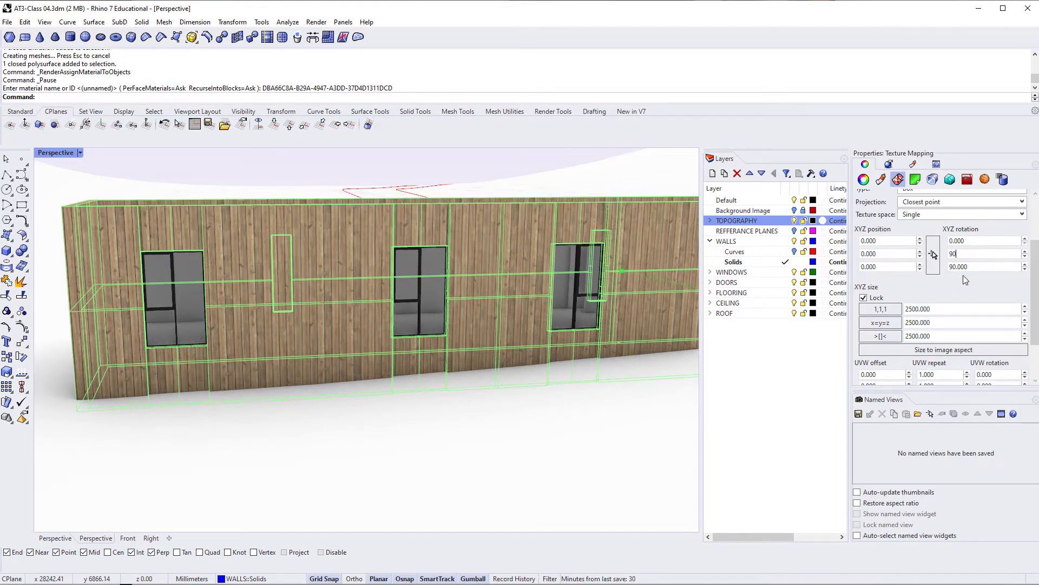
{"action": "left_click", "coordinate": [986, 270]}
{"action": "key", "text": "BackSpace"}
{"action": "key", "text": "Return"}
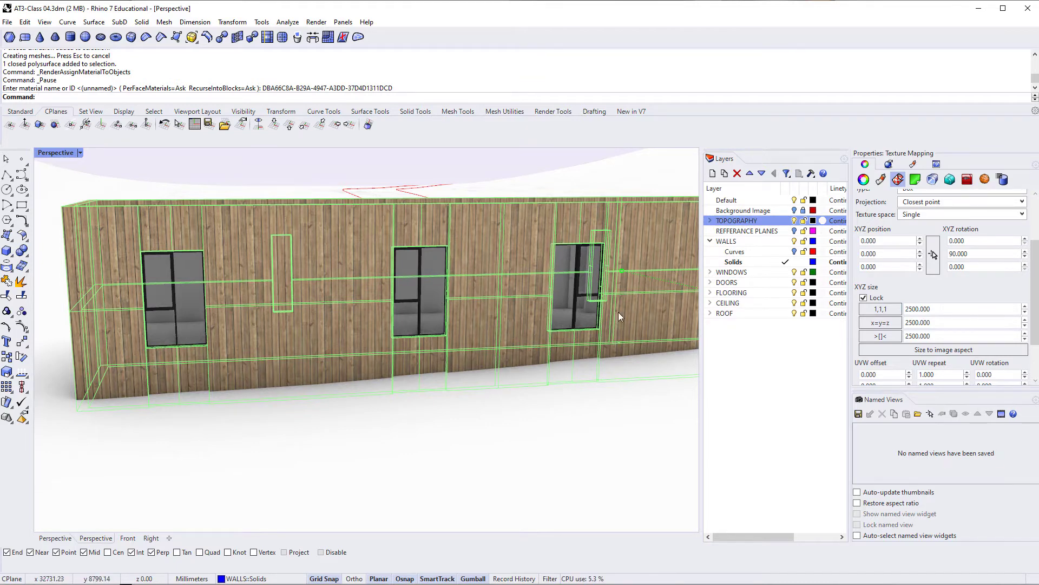
Look along the long wall, review the UVW repeat settings of its texture mapping, and clear the selection
{"action": "right_click_drag", "start_coordinate": [550, 316], "coordinate": [425, 325]}
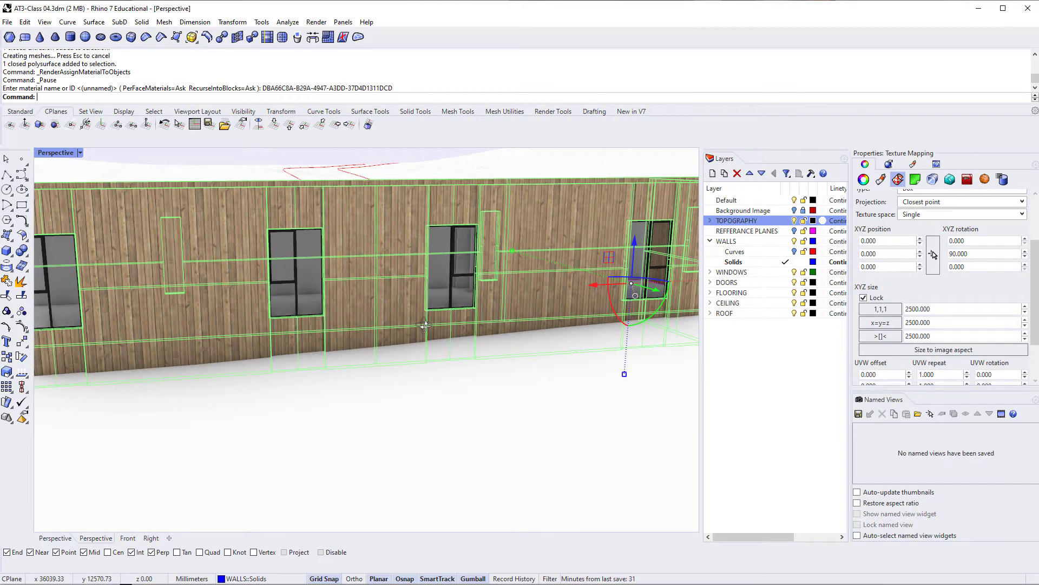
{"action": "right_click_drag", "start_coordinate": [425, 324], "coordinate": [407, 335]}
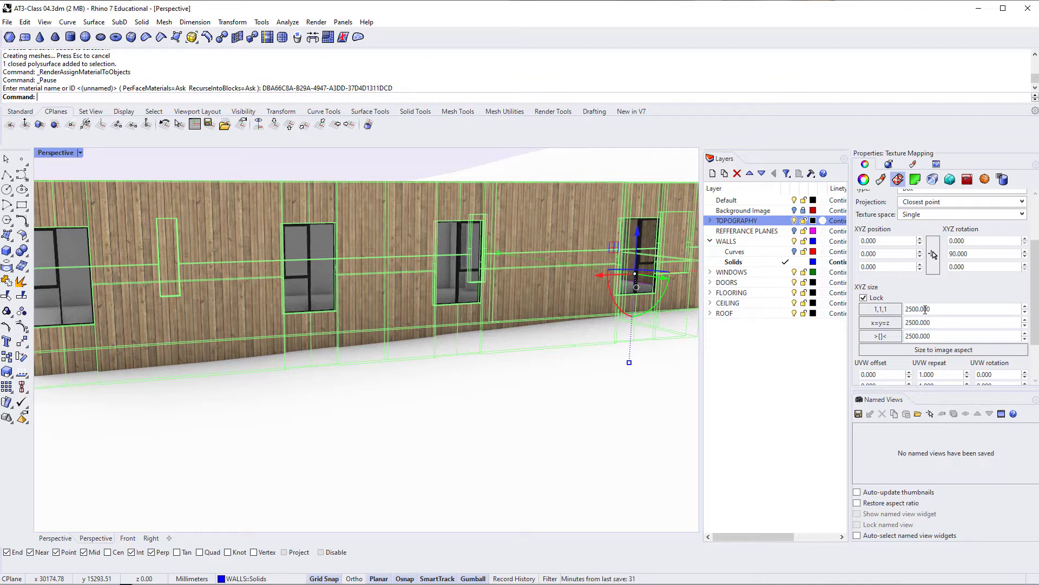
{"action": "scroll", "coordinate": [909, 314], "scroll_direction": "down", "scroll_amount": 2}
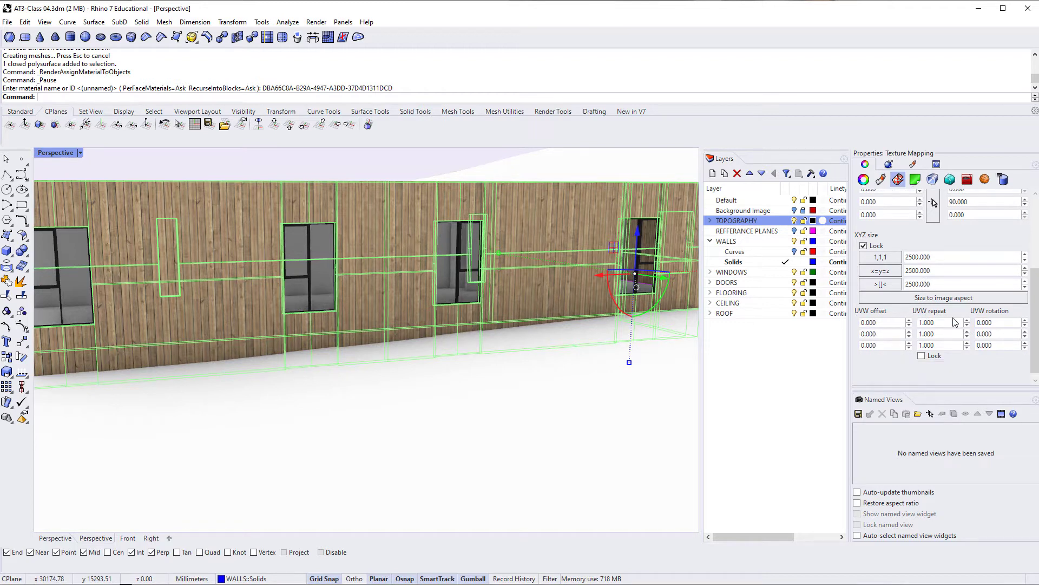
{"action": "left_click", "coordinate": [951, 324]}
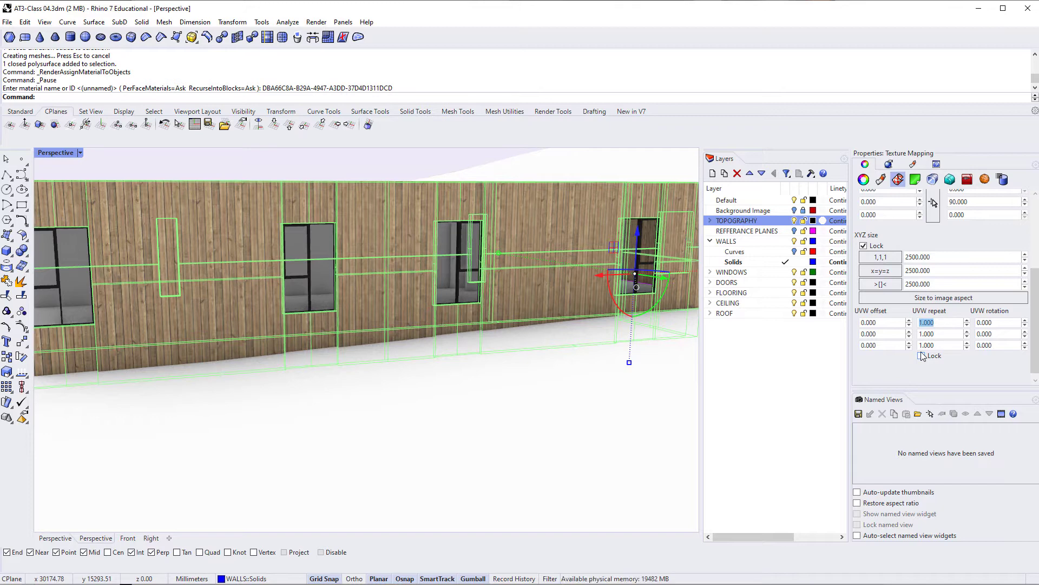
{"action": "left_click", "coordinate": [544, 377]}
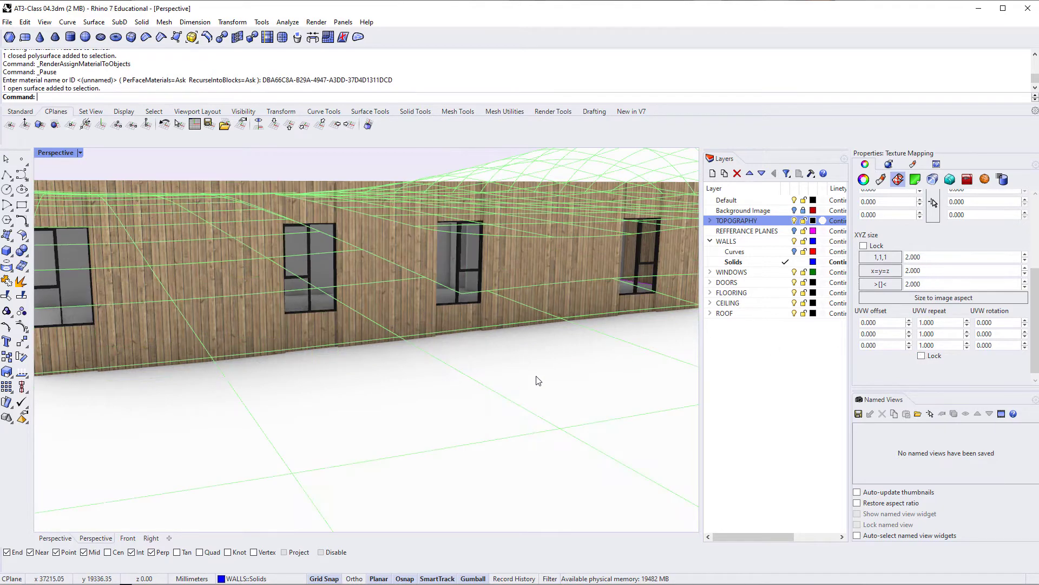
{"action": "key", "text": "Escape"}
Examine the vertical plank cladding along the long wall, at the building corner and around the window recesses
{"action": "scroll", "coordinate": [444, 320], "scroll_direction": "down", "scroll_amount": 8}
{"action": "right_click_drag", "start_coordinate": [444, 320], "coordinate": [420, 364]}
{"action": "right_click_drag", "start_coordinate": [241, 332], "coordinate": [409, 430]}
{"action": "left_click", "coordinate": [326, 319]}
{"action": "key", "text": "Escape"}
{"action": "right_click_drag", "start_coordinate": [217, 390], "coordinate": [282, 377]}
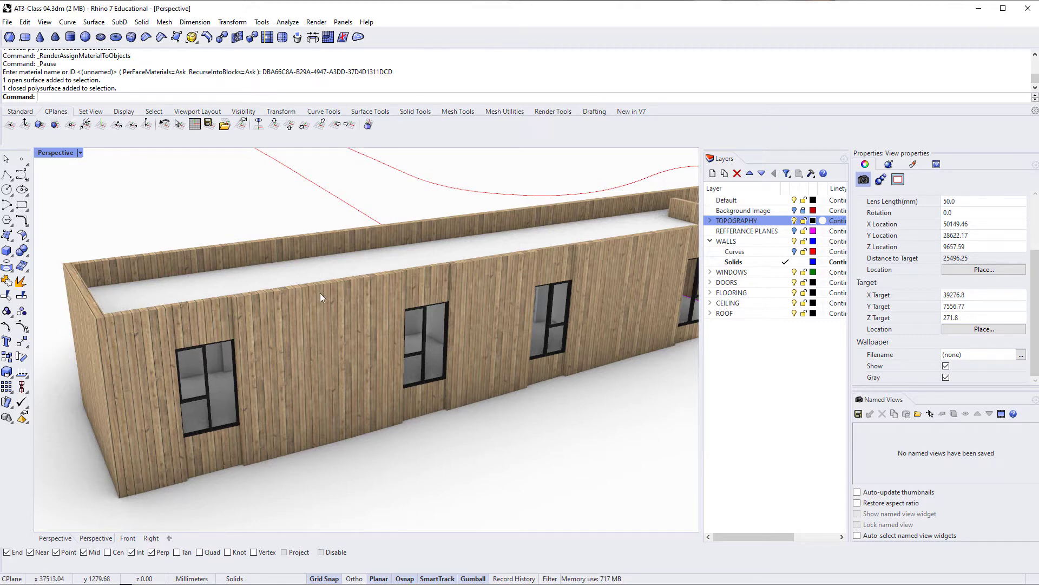
{"action": "scroll", "coordinate": [235, 344], "scroll_direction": "up", "scroll_amount": 3}
{"action": "right_click_drag", "start_coordinate": [191, 313], "coordinate": [313, 418]}
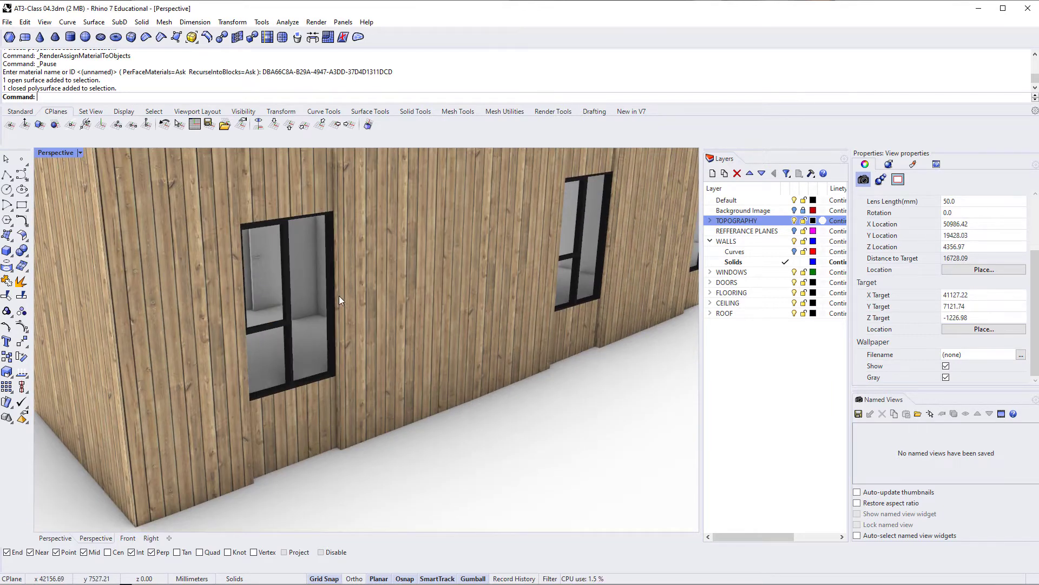
{"action": "right_click_drag", "start_coordinate": [339, 296], "coordinate": [294, 316], "text": "shift"}
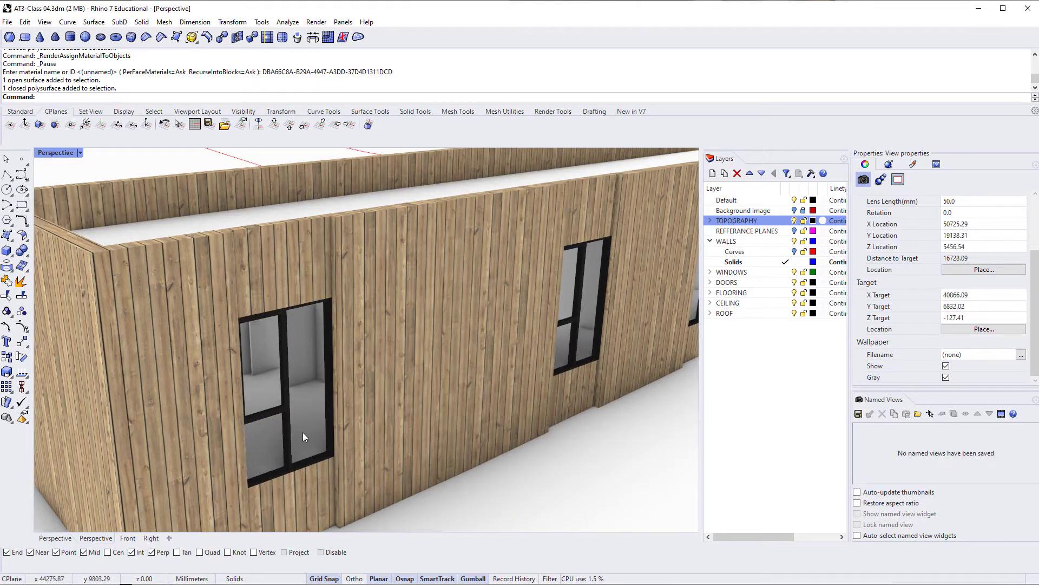
{"action": "scroll", "coordinate": [279, 391], "scroll_direction": "down", "scroll_amount": 3}
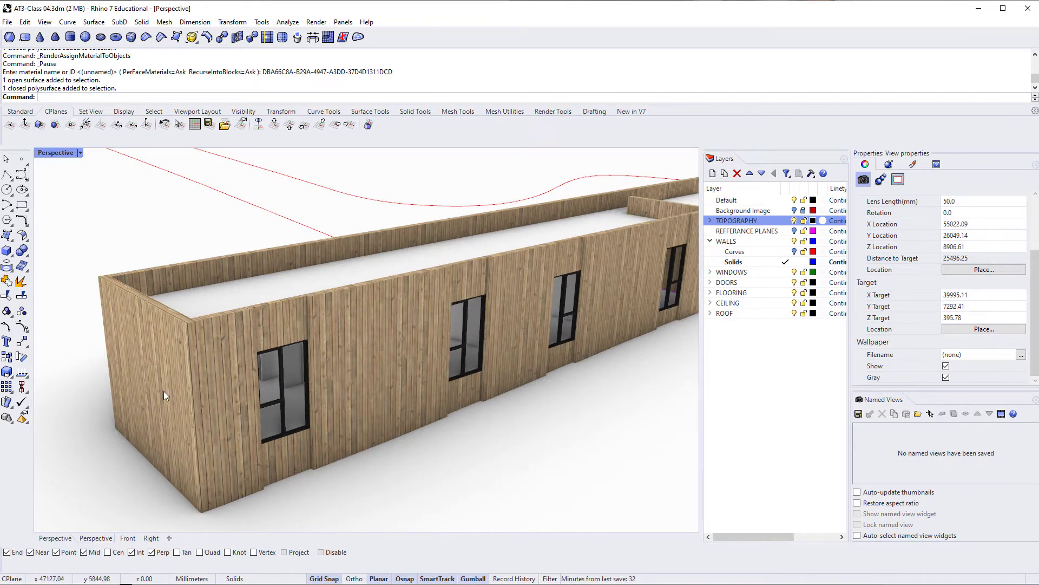
{"action": "right_click_drag", "start_coordinate": [164, 391], "coordinate": [238, 372]}
{"action": "scroll", "coordinate": [162, 220], "scroll_direction": "up", "scroll_amount": 3}
{"action": "scroll", "coordinate": [130, 382], "scroll_direction": "up", "scroll_amount": 4}
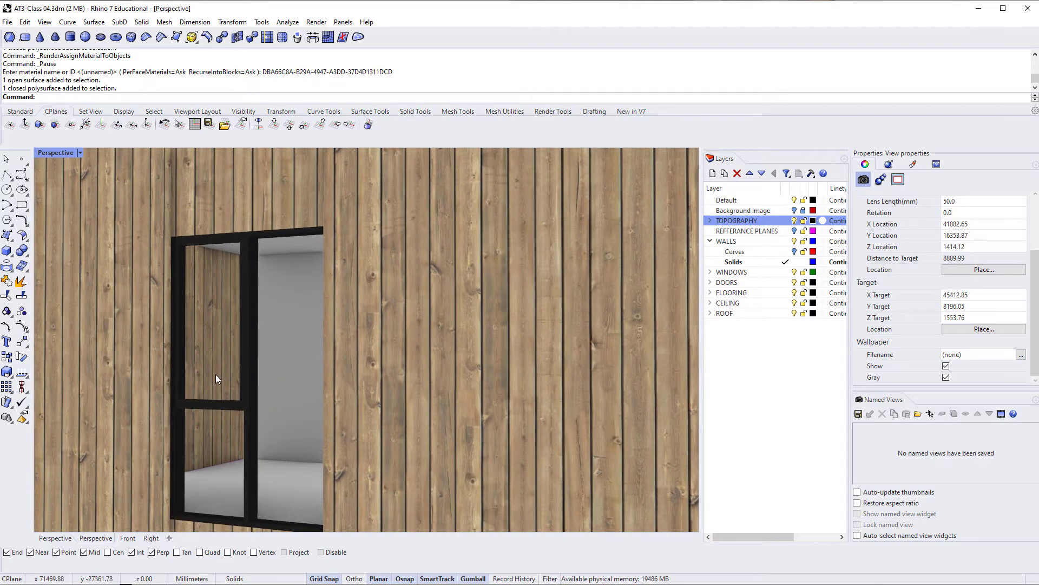
{"action": "scroll", "coordinate": [214, 376], "scroll_direction": "down", "scroll_amount": 3}
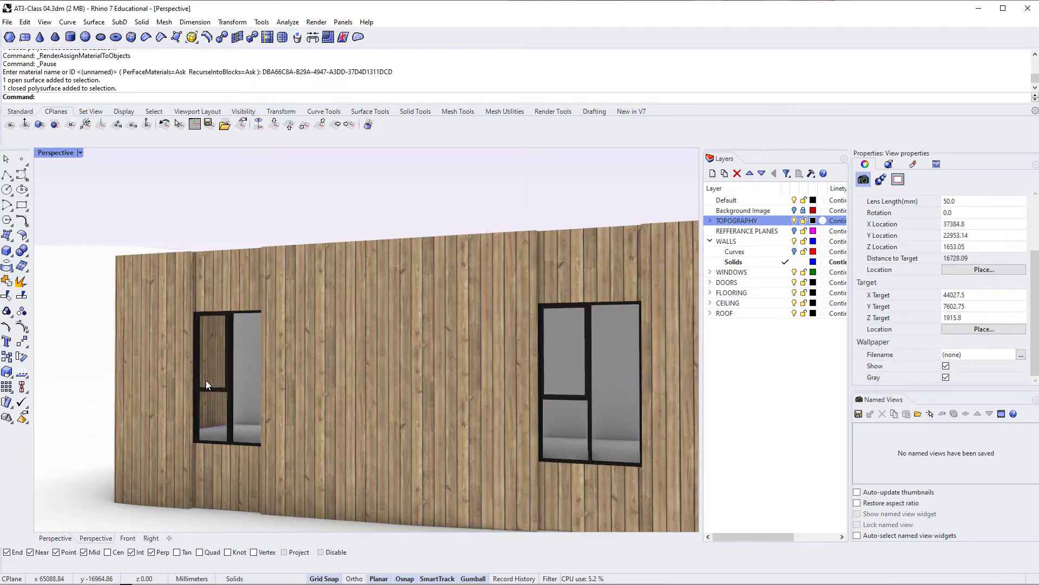
{"action": "right_click_drag", "start_coordinate": [213, 398], "coordinate": [313, 401]}
{"action": "scroll", "coordinate": [312, 401], "scroll_direction": "down", "scroll_amount": 3}
{"action": "right_click_drag", "start_coordinate": [424, 371], "coordinate": [498, 404]}
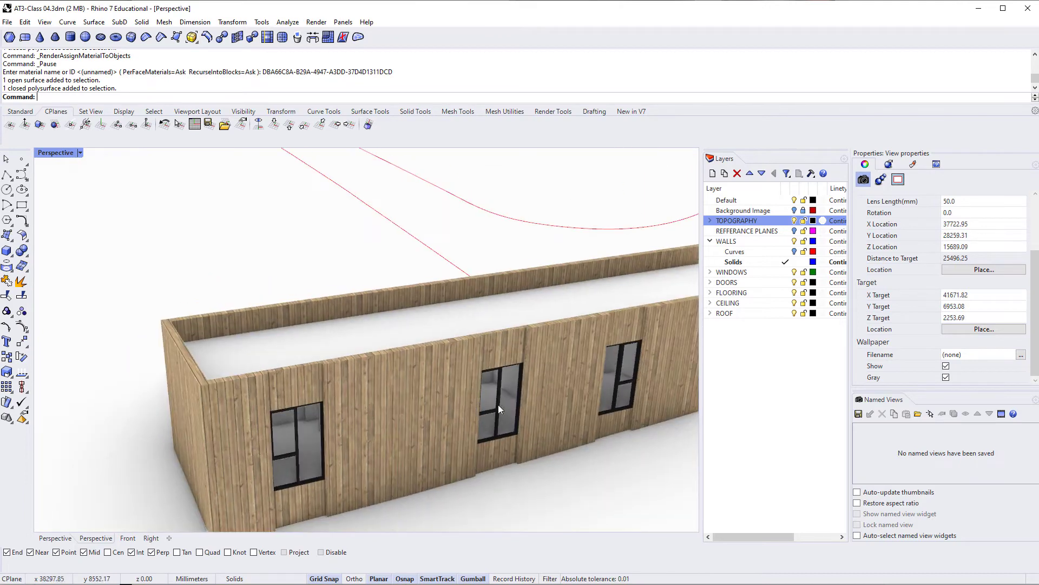
{"action": "scroll", "coordinate": [360, 421], "scroll_direction": "down", "scroll_amount": 2}
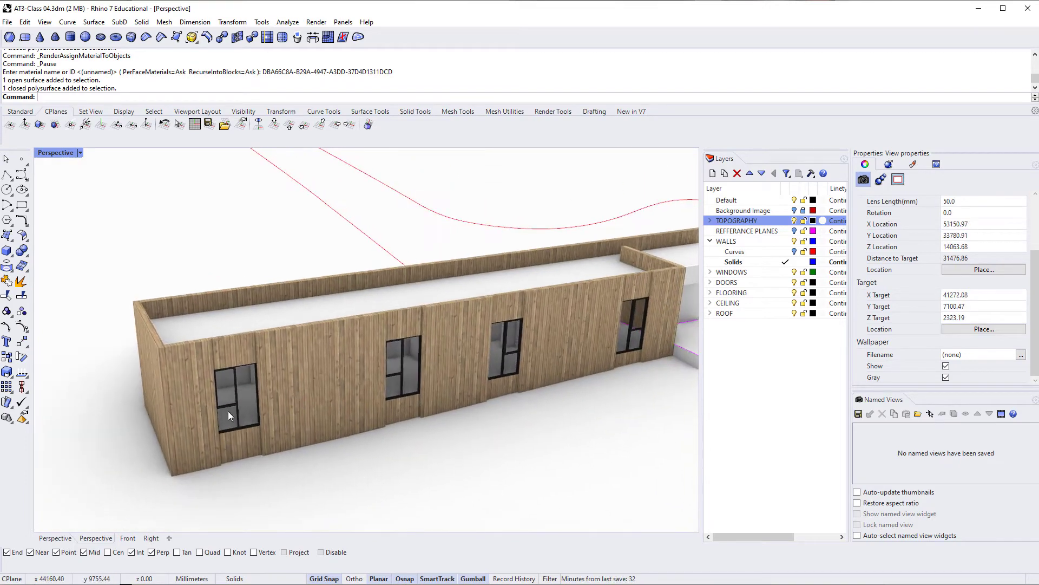
{"action": "scroll", "coordinate": [222, 370], "scroll_direction": "up", "scroll_amount": 4}
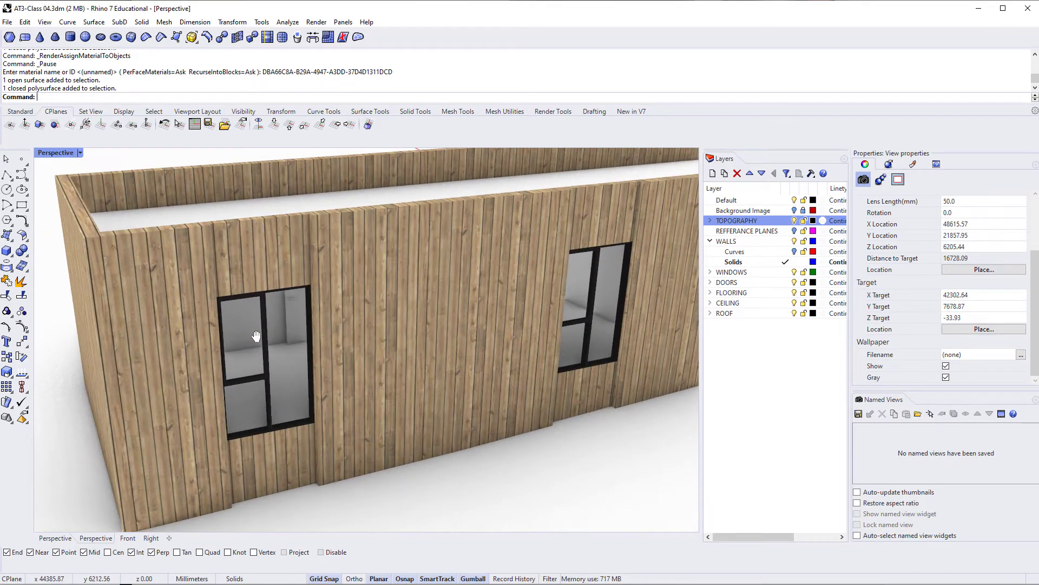
Assign PM_Powdercoating to the wall faces above and below the window nearest the building's end corner and to its two side reveals
{"action": "right_click_drag", "start_coordinate": [248, 335], "coordinate": [291, 300]}
{"action": "left_click", "coordinate": [292, 302], "text": "ctrl+shift"}
{"action": "left_click", "coordinate": [303, 482], "text": "ctrl+shift"}
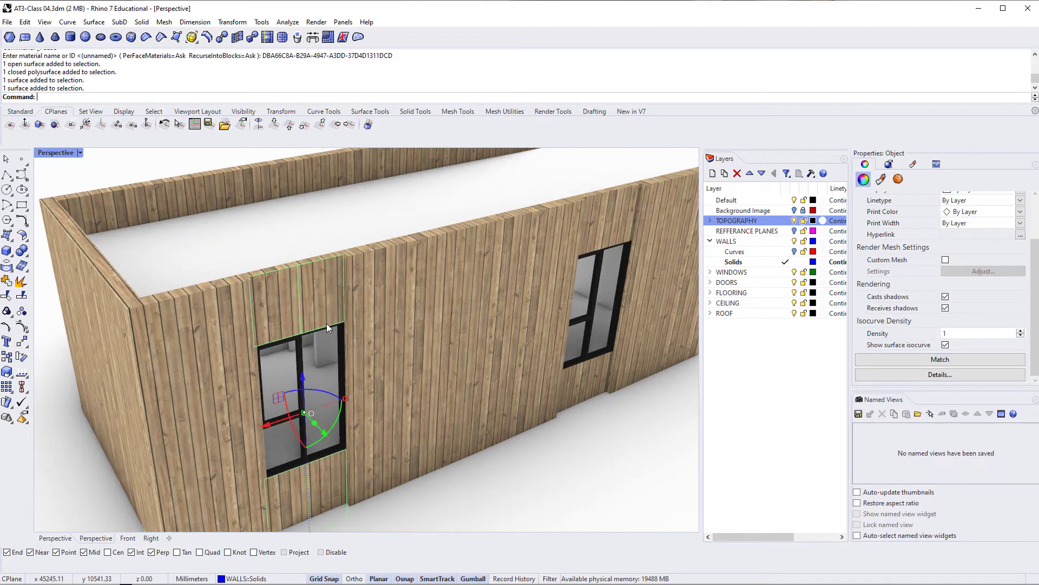
{"action": "scroll", "coordinate": [336, 319], "scroll_direction": "up", "scroll_amount": 8}
{"action": "left_click", "coordinate": [398, 321], "text": "ctrl+shift"}
{"action": "scroll", "coordinate": [407, 334], "scroll_direction": "down", "scroll_amount": 8}
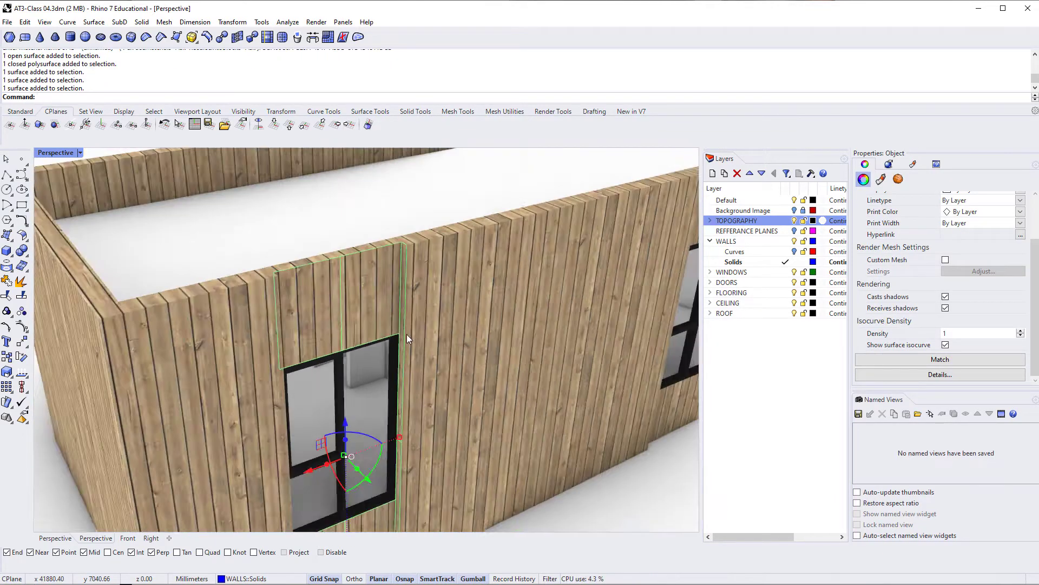
{"action": "scroll", "coordinate": [112, 220], "scroll_direction": "up", "scroll_amount": 8}
{"action": "left_click", "coordinate": [105, 224], "text": "ctrl+shift"}
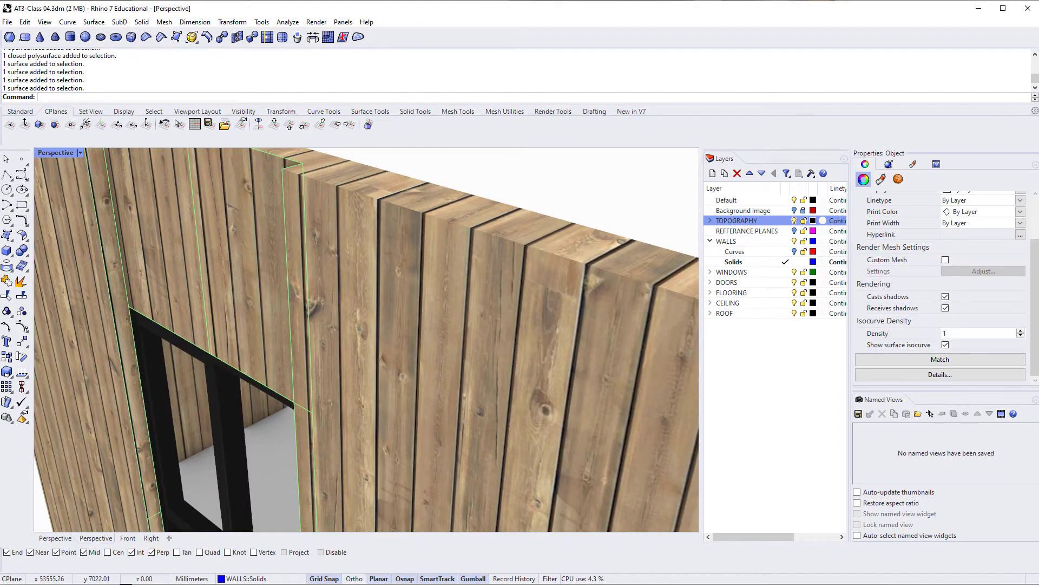
{"action": "scroll", "coordinate": [107, 224], "scroll_direction": "down", "scroll_amount": 6}
{"action": "right_click_drag", "start_coordinate": [155, 357], "coordinate": [552, 324]}
{"action": "left_click", "coordinate": [881, 179]}
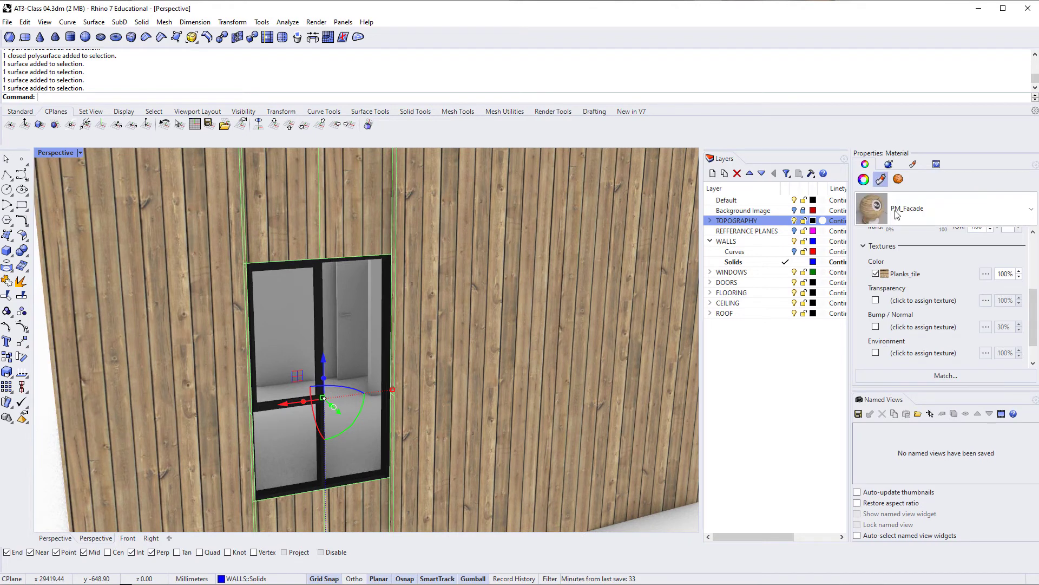
{"action": "left_click", "coordinate": [920, 209]}
{"action": "left_click", "coordinate": [884, 418]}
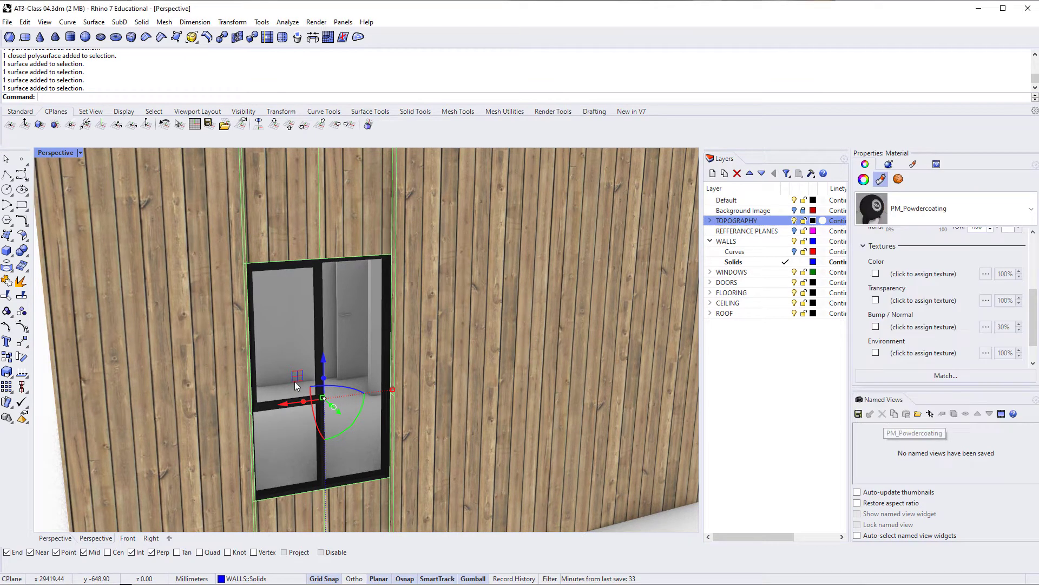
{"action": "right_click_drag", "start_coordinate": [421, 298], "coordinate": [442, 297]}
{"action": "key", "text": "Escape"}
Apply PM_Powdercoating to the recess faces above, below and beside the second window along the long wall
{"action": "right_click_drag", "start_coordinate": [479, 438], "coordinate": [366, 440]}
{"action": "right_click_drag", "start_coordinate": [264, 434], "coordinate": [221, 239]}
{"action": "mouse_move", "coordinate": [249, 339]}
{"action": "right_mouse_down"}
{"action": "mouse_move", "coordinate": [229, 310]}
{"action": "mouse_move", "coordinate": [236, 332]}
{"action": "right_mouse_up"}
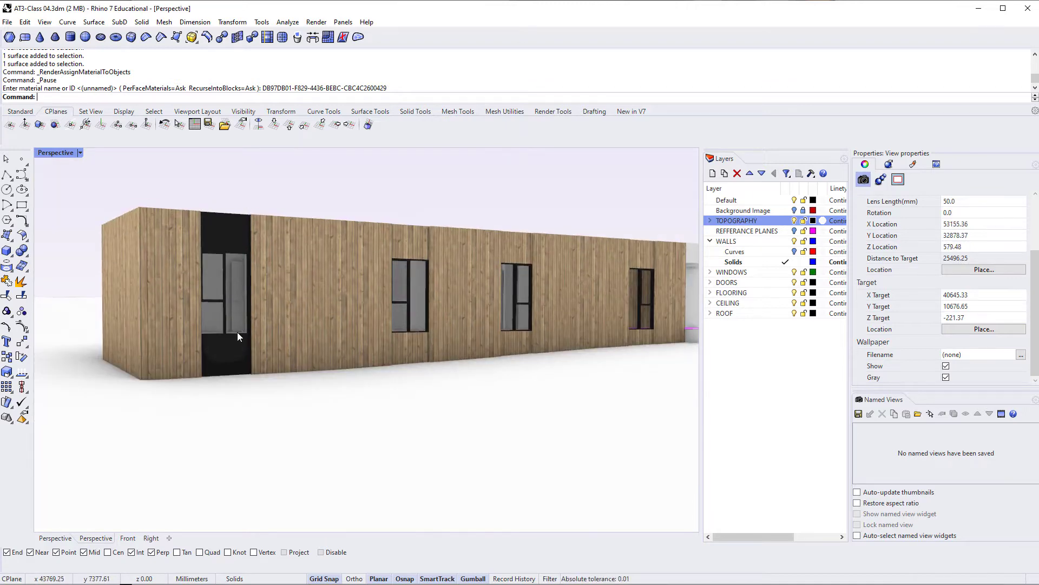
{"action": "right_click_drag", "start_coordinate": [424, 284], "coordinate": [518, 346]}
{"action": "scroll", "coordinate": [420, 261], "scroll_direction": "up", "scroll_amount": 5}
{"action": "left_click", "coordinate": [381, 262], "text": "ctrl+shift"}
{"action": "left_click", "coordinate": [362, 408], "text": "ctrl+shift"}
{"action": "scroll", "coordinate": [297, 352], "scroll_direction": "up", "scroll_amount": 5}
{"action": "left_click", "coordinate": [274, 359], "text": "ctrl+shift"}
{"action": "scroll", "coordinate": [551, 307], "scroll_direction": "up", "scroll_amount": 4}
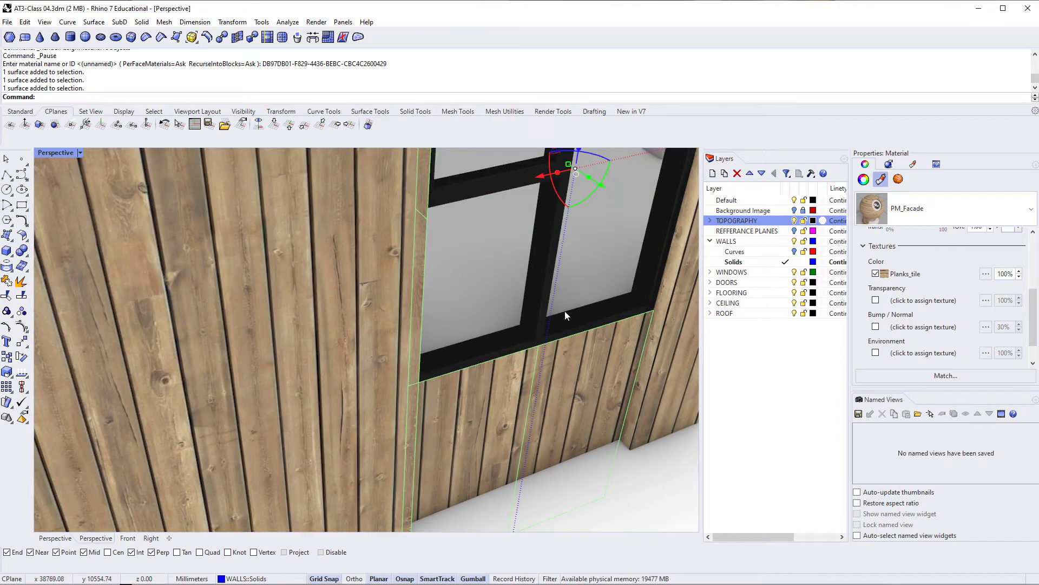
{"action": "left_click", "coordinate": [641, 382], "text": "ctrl+shift"}
{"action": "scroll", "coordinate": [641, 382], "scroll_direction": "down", "scroll_amount": 8}
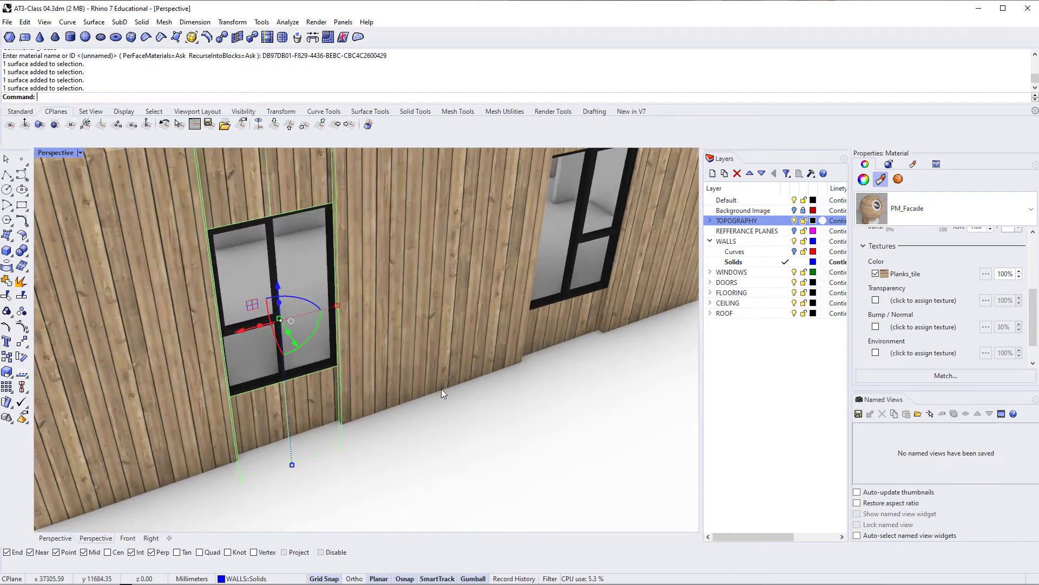
{"action": "left_click", "coordinate": [886, 213]}
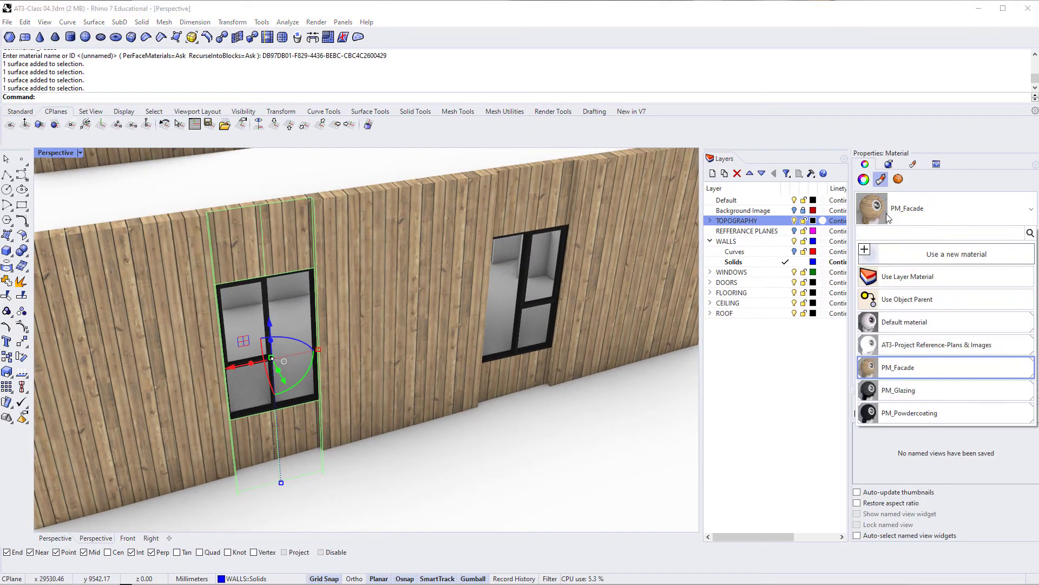
{"action": "left_click", "coordinate": [907, 413]}
{"action": "right_click_drag", "start_coordinate": [357, 444], "coordinate": [277, 372]}
{"action": "key", "text": "Escape"}
Give the third window's recess, including the panels above and below and both side reveals, the PM_Powdercoating material
{"action": "left_click", "coordinate": [273, 368]}
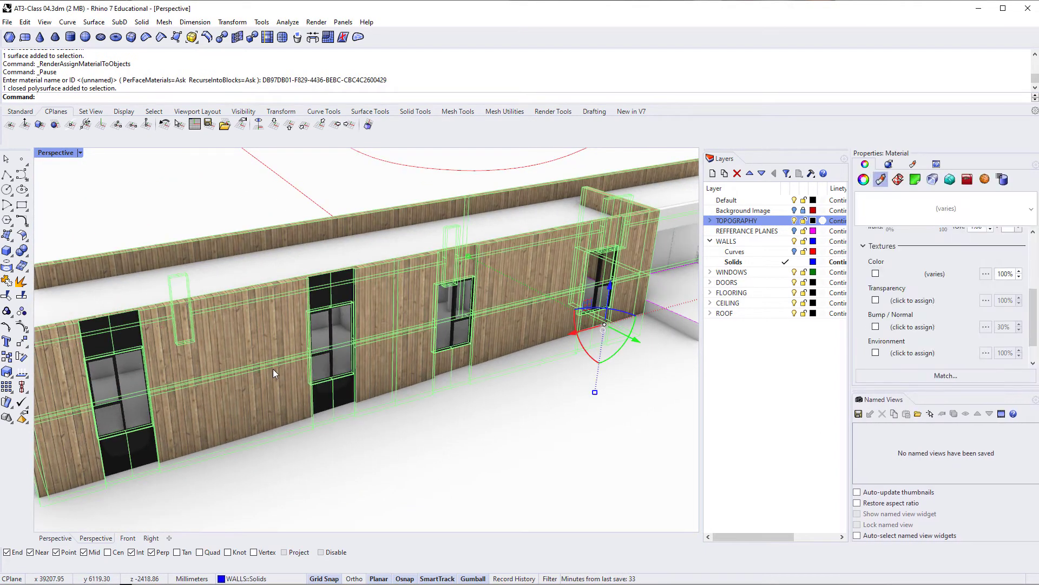
{"action": "key", "text": "Escape"}
{"action": "right_click_drag", "start_coordinate": [319, 467], "coordinate": [347, 443]}
{"action": "scroll", "coordinate": [492, 248], "scroll_direction": "up", "scroll_amount": 5}
{"action": "left_click", "coordinate": [492, 248], "text": "ctrl+shift"}
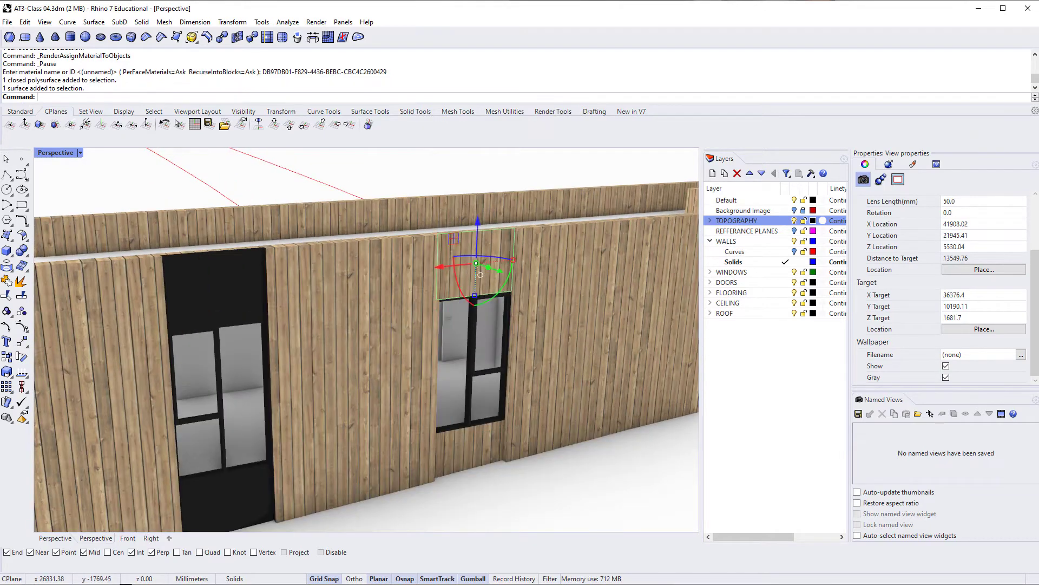
{"action": "left_click", "coordinate": [527, 388], "text": "ctrl+shift"}
{"action": "scroll", "coordinate": [508, 398], "scroll_direction": "up", "scroll_amount": 5}
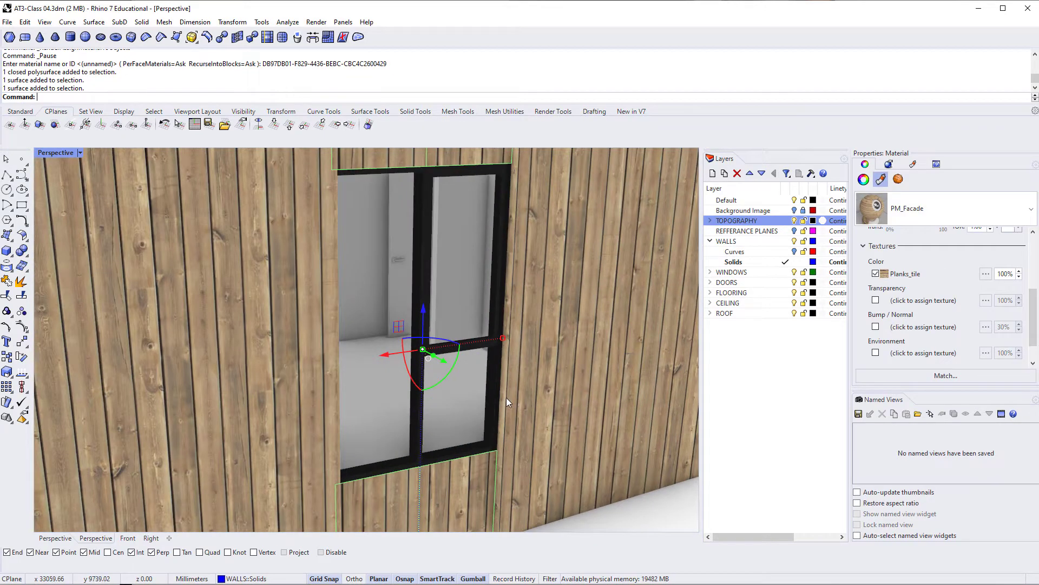
{"action": "left_click", "coordinate": [501, 397], "text": "ctrl+shift"}
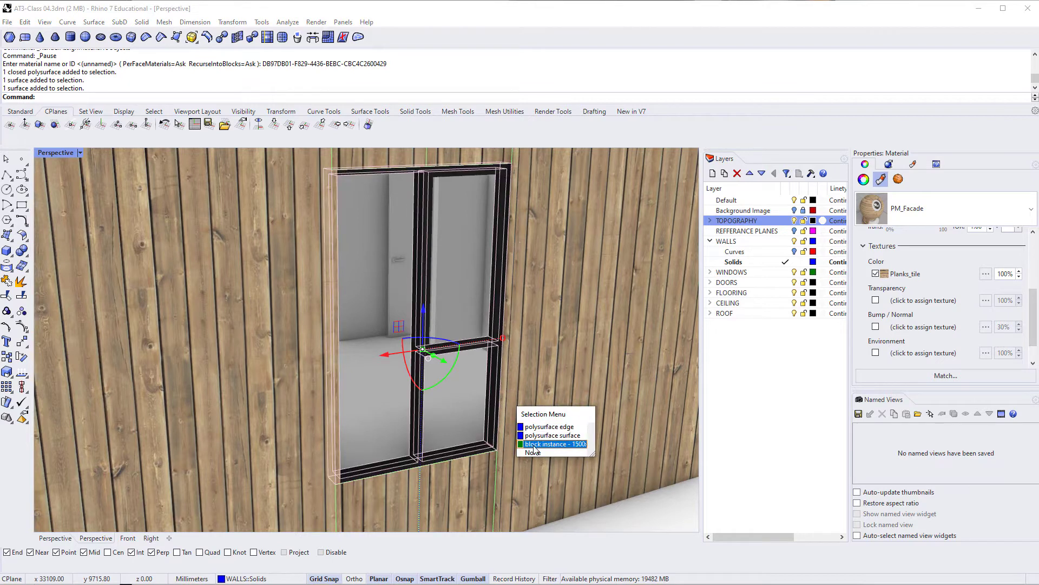
{"action": "left_click", "coordinate": [553, 436]}
{"action": "right_click_drag", "start_coordinate": [521, 407], "coordinate": [378, 251]}
{"action": "scroll", "coordinate": [379, 252], "scroll_direction": "up", "scroll_amount": 6}
{"action": "left_click", "coordinate": [343, 270], "text": "ctrl+shift"}
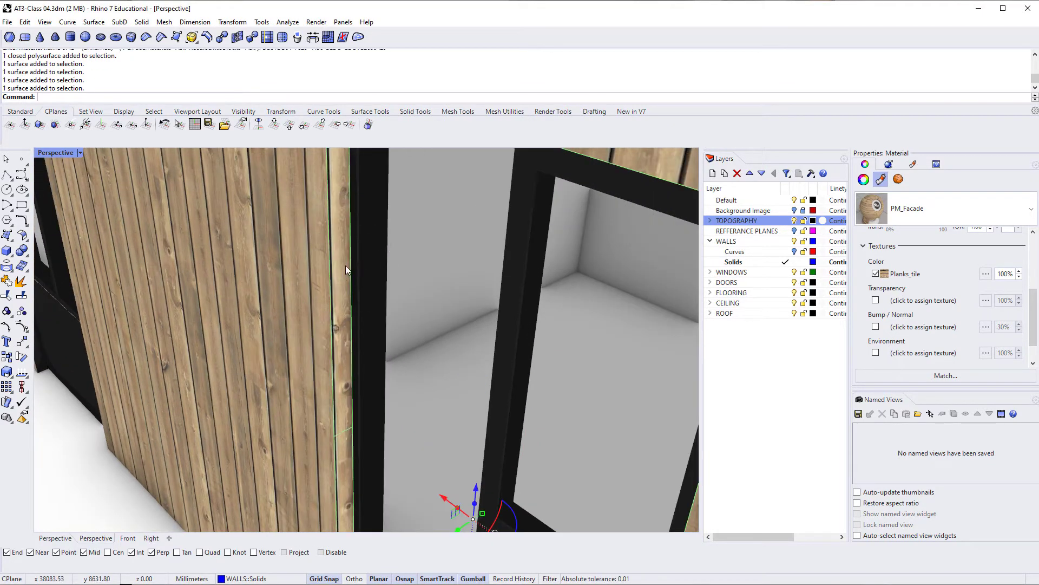
{"action": "scroll", "coordinate": [347, 268], "scroll_direction": "down", "scroll_amount": 7}
{"action": "right_click_drag", "start_coordinate": [355, 324], "coordinate": [413, 370]}
{"action": "left_click", "coordinate": [920, 208]}
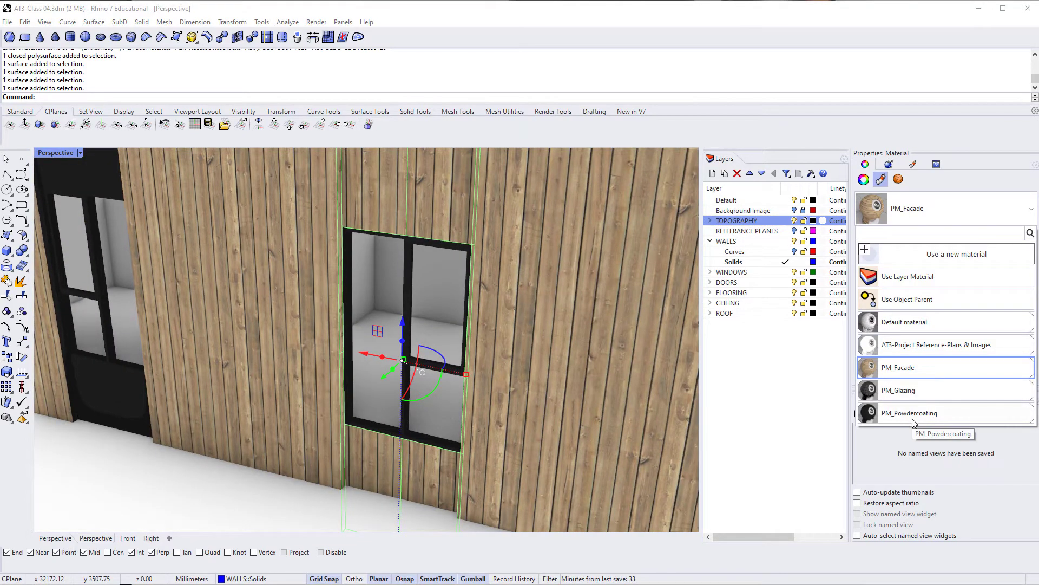
{"action": "scroll", "coordinate": [395, 397], "scroll_direction": "down", "scroll_amount": 4}
{"action": "right_click_drag", "start_coordinate": [396, 406], "coordinate": [478, 388]}
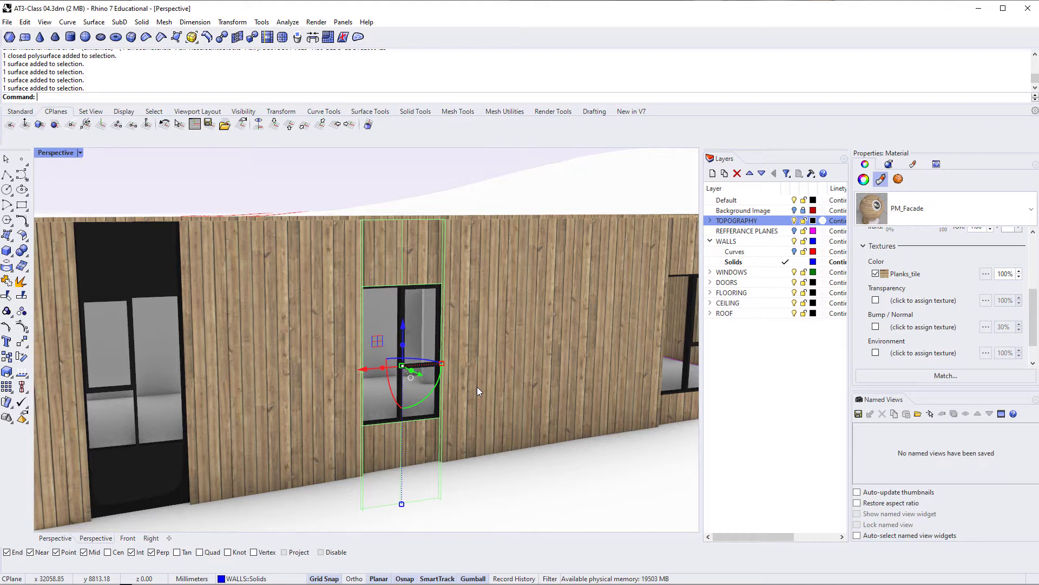
{"action": "left_click", "coordinate": [923, 215]}
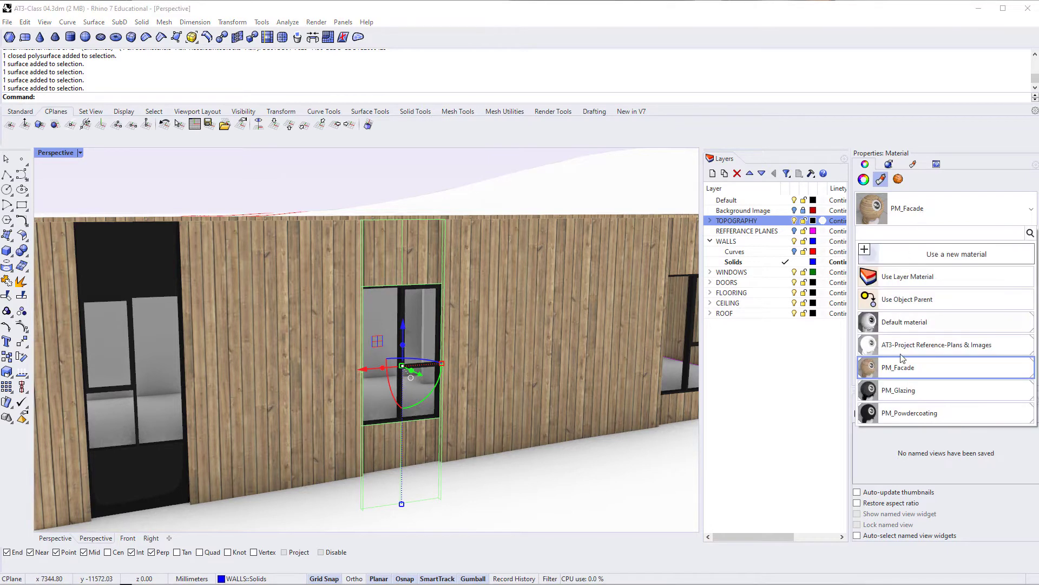
{"action": "left_click", "coordinate": [911, 420]}
{"action": "right_click_drag", "start_coordinate": [522, 399], "coordinate": [381, 407]}
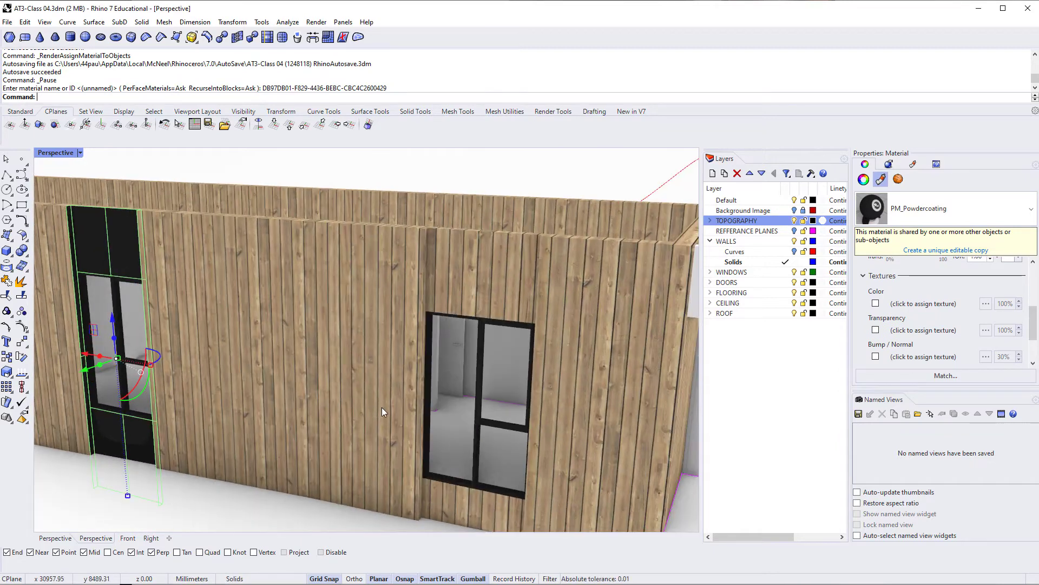
{"action": "left_click", "coordinate": [470, 274]}
{"action": "key", "text": "Escape"}
{"action": "left_click", "coordinate": [495, 277]}
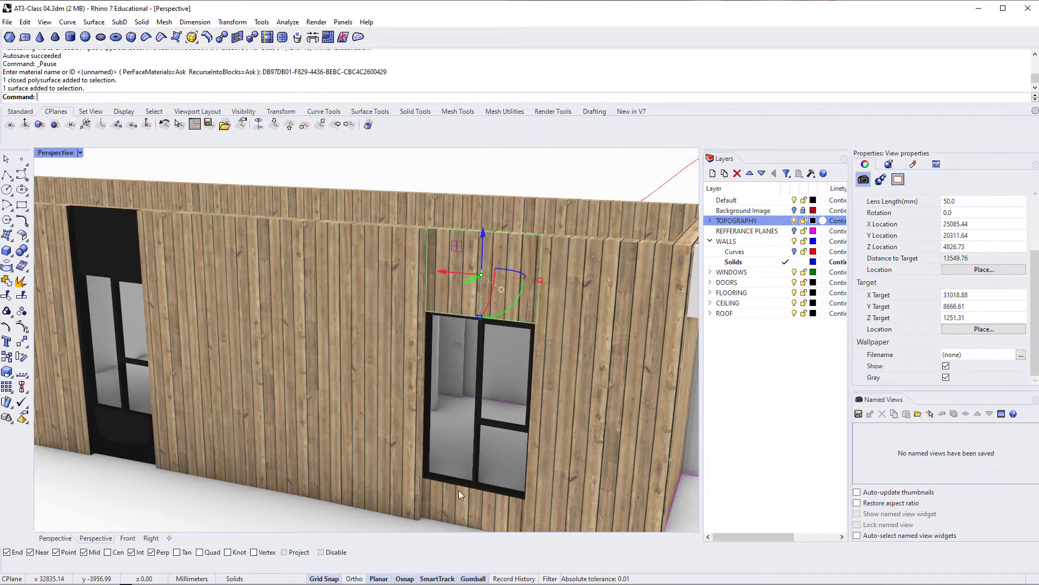
{"action": "scroll", "coordinate": [306, 301], "scroll_direction": "down", "scroll_amount": 5}
{"action": "scroll", "coordinate": [306, 299], "scroll_direction": "up", "scroll_amount": 10}
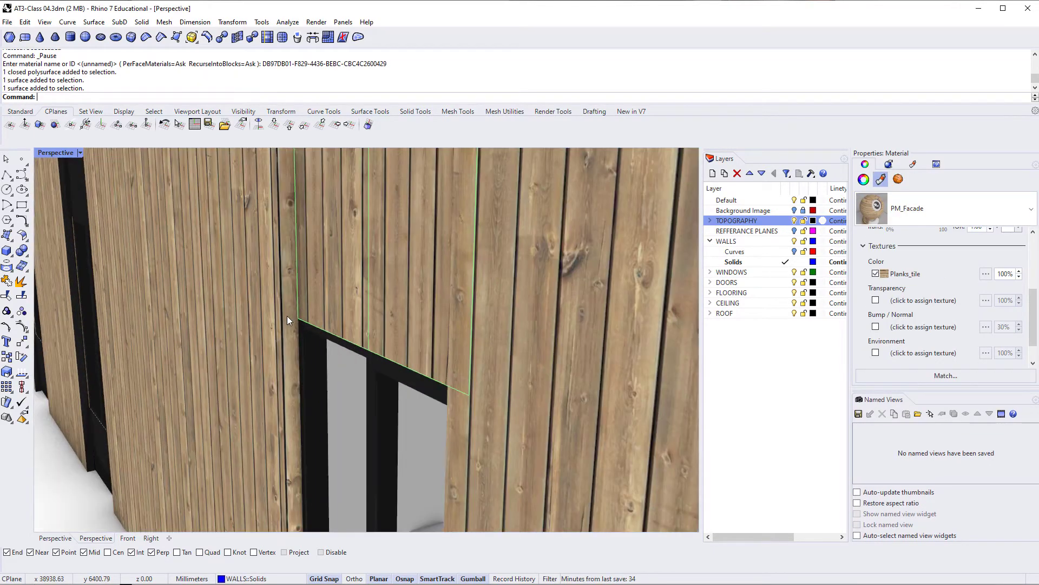
{"action": "scroll", "coordinate": [298, 327], "scroll_direction": "down", "scroll_amount": 5}
{"action": "scroll", "coordinate": [456, 385], "scroll_direction": "up", "scroll_amount": 5}
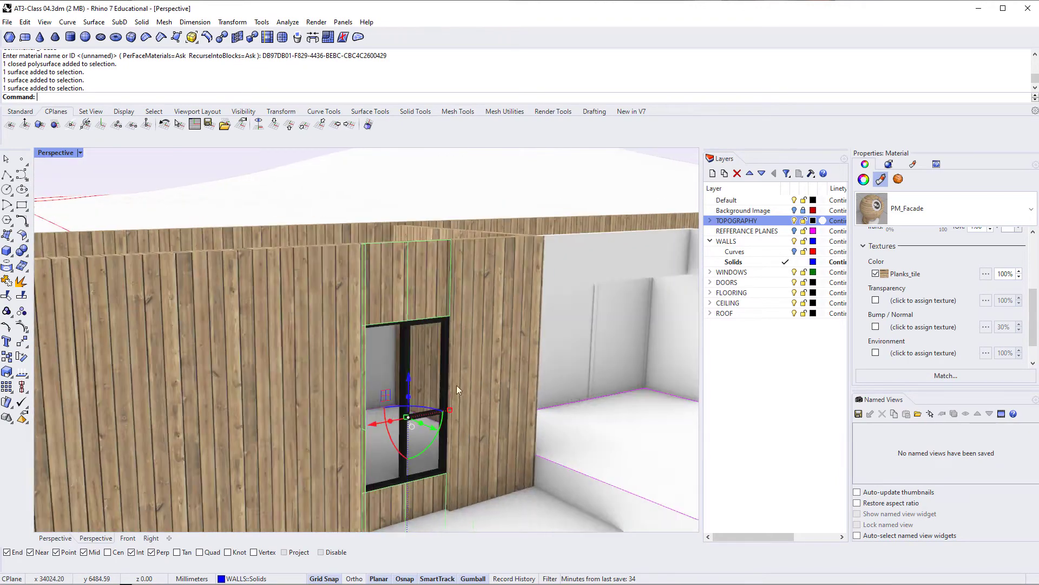
{"action": "scroll", "coordinate": [447, 337], "scroll_direction": "up", "scroll_amount": 3}
{"action": "left_click", "coordinate": [440, 329], "text": "ctrl+shift"}
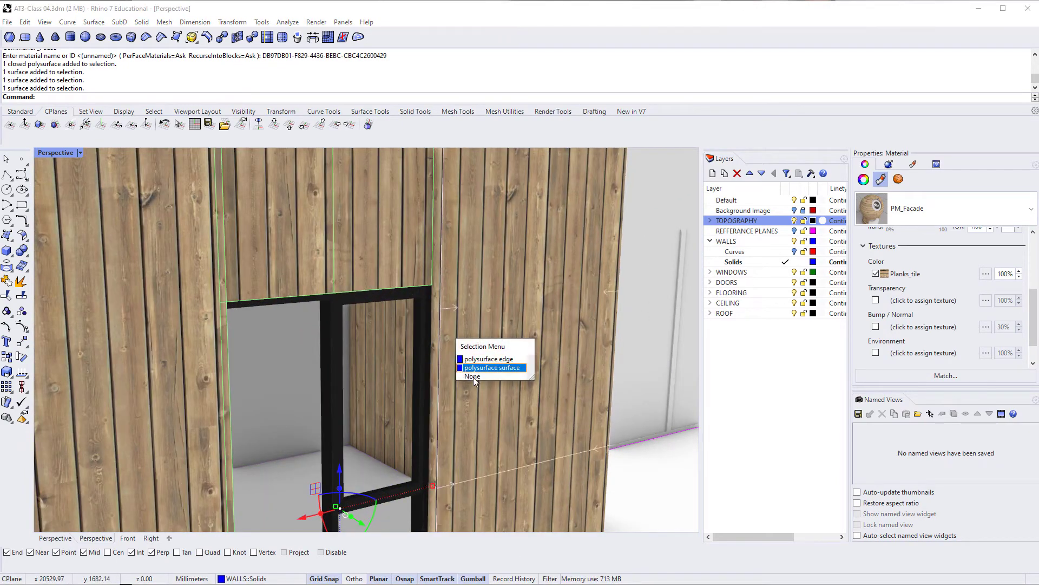
{"action": "left_click", "coordinate": [484, 368]}
{"action": "left_click", "coordinate": [429, 359], "text": "shift"}
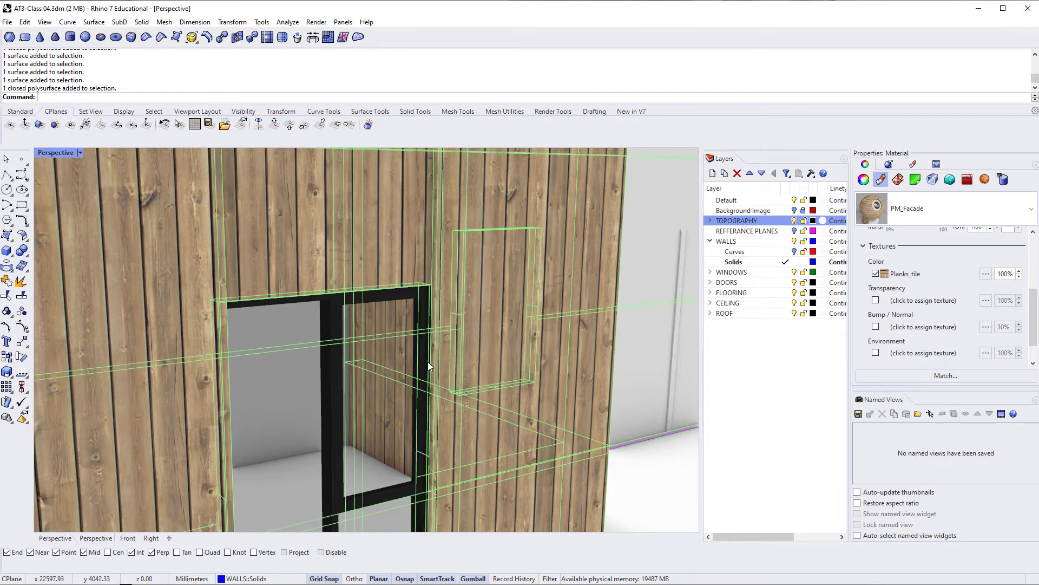
{"action": "key", "text": "Escape"}
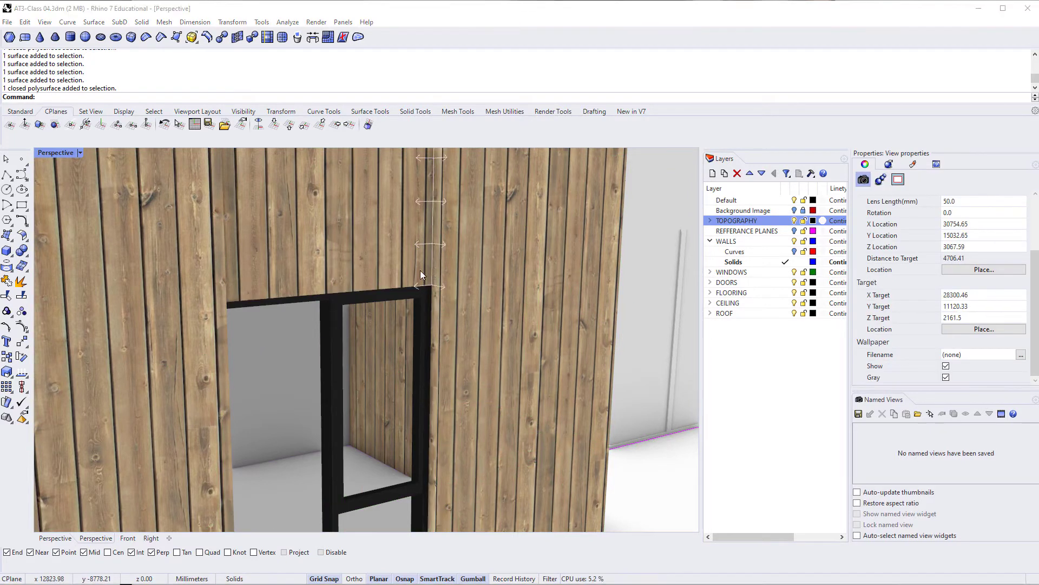
Assign PM_Powdercoating to the front panels and side reveals of the fourth window's recess, beside the terrace, leaving the main wall face out
{"action": "left_click", "coordinate": [441, 271], "text": "ctrl+shift"}
{"action": "left_click", "coordinate": [476, 305]}
{"action": "scroll", "coordinate": [381, 256], "scroll_direction": "down", "scroll_amount": 5}
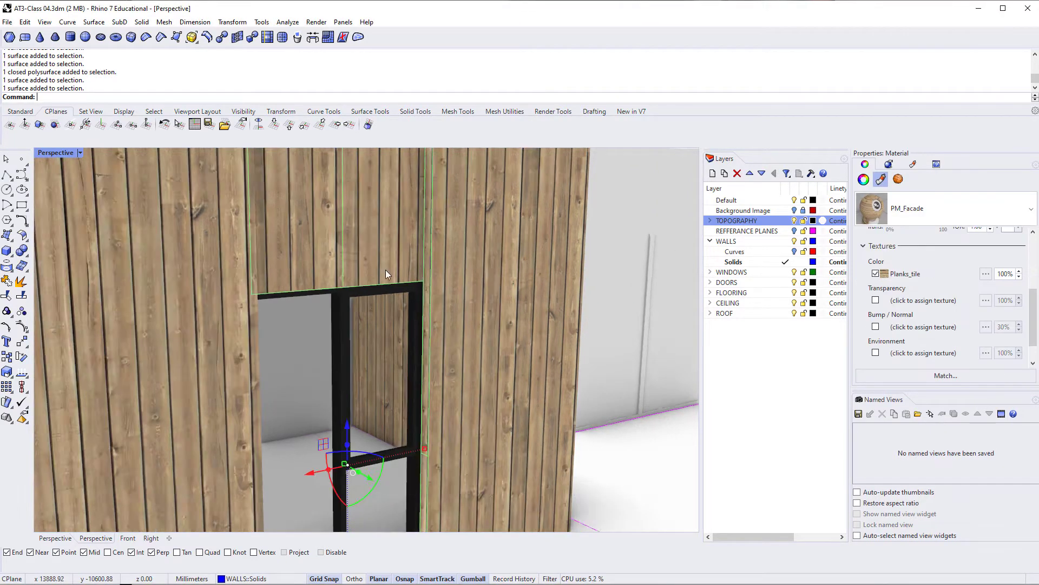
{"action": "right_click_drag", "start_coordinate": [384, 431], "coordinate": [304, 282]}
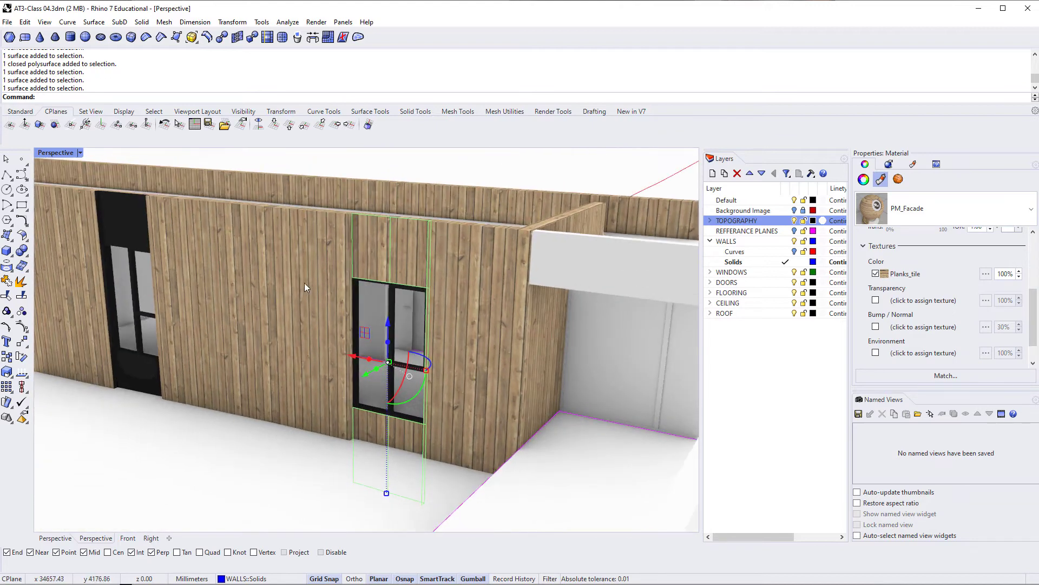
{"action": "scroll", "coordinate": [400, 244], "scroll_direction": "up", "scroll_amount": 4}
{"action": "left_click", "coordinate": [391, 233], "text": "ctrl+shift"}
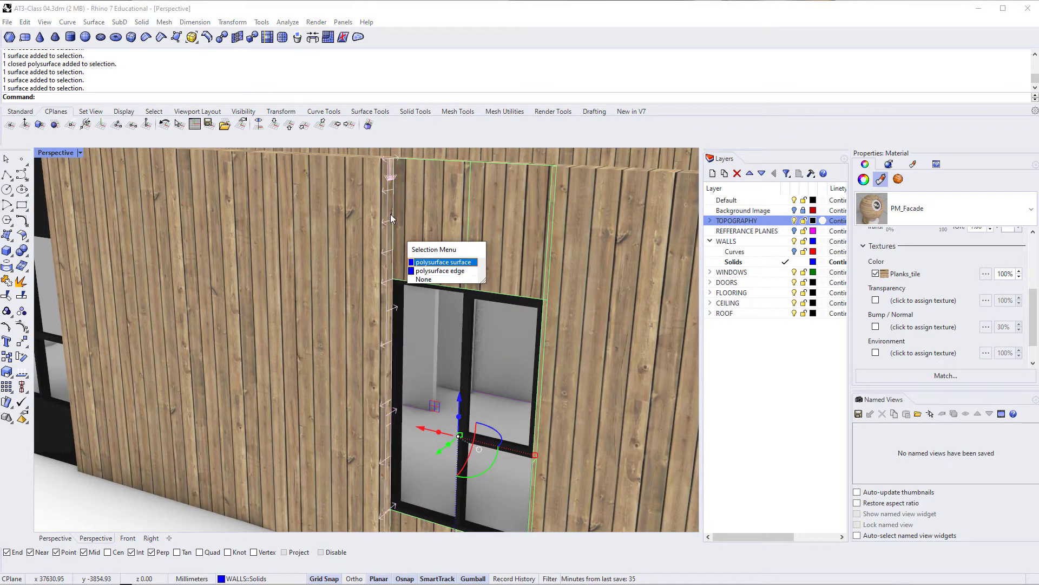
{"action": "left_click", "coordinate": [389, 206], "text": "ctrl+shift"}
{"action": "left_click", "coordinate": [383, 226], "text": "ctrl+shift"}
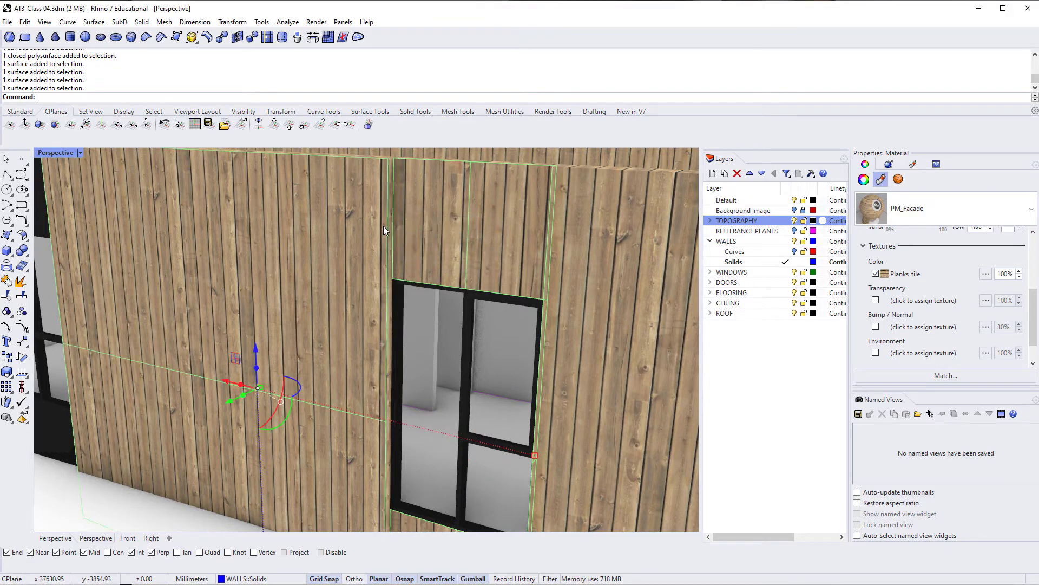
{"action": "left_click", "coordinate": [389, 227], "text": "ctrl+shift"}
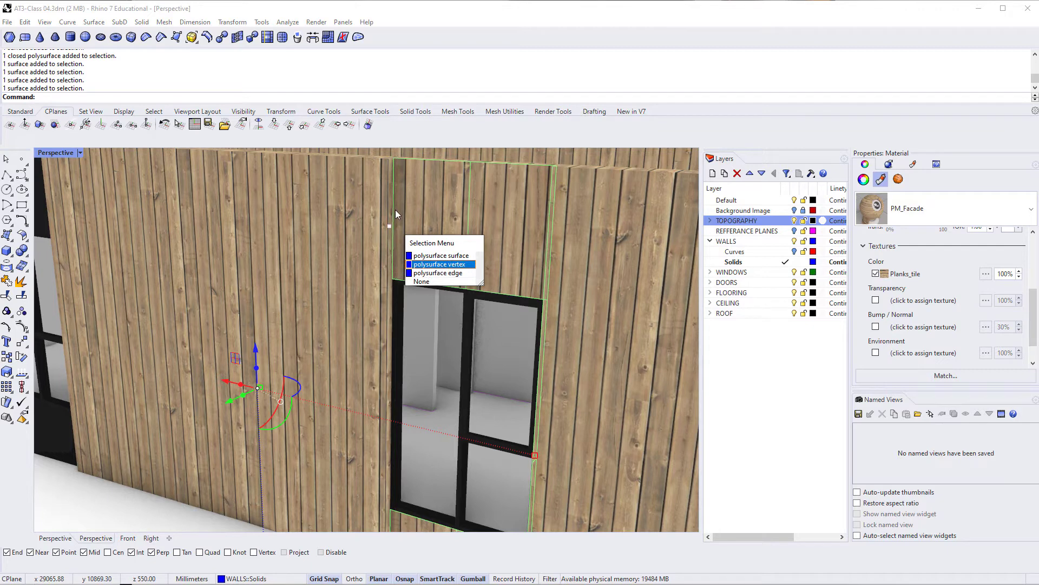
{"action": "left_click", "coordinate": [380, 213], "text": "ctrl"}
{"action": "scroll", "coordinate": [383, 219], "scroll_direction": "up", "scroll_amount": 3}
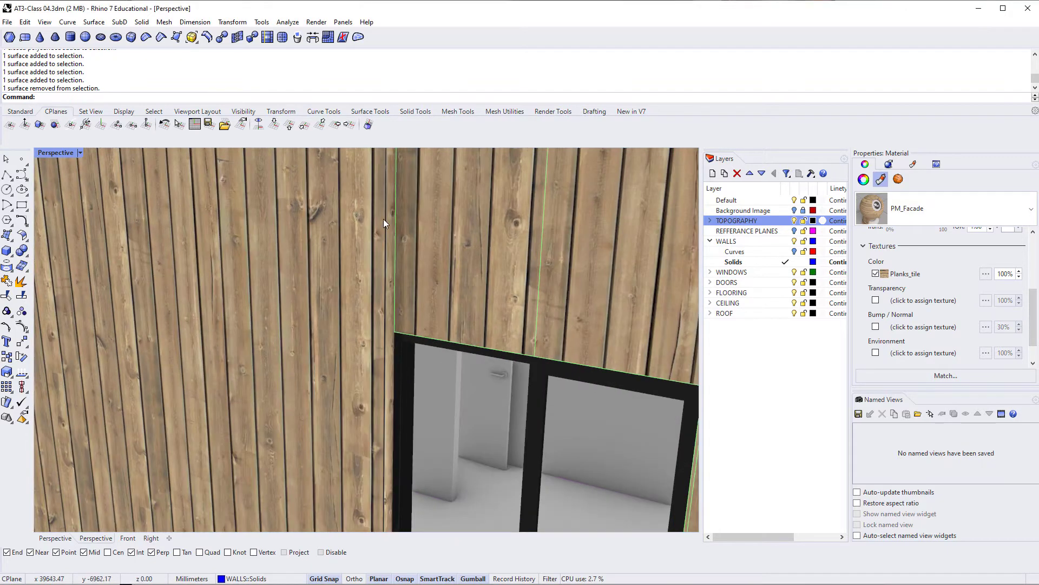
{"action": "left_click", "coordinate": [383, 218], "text": "shift"}
{"action": "right_click_drag", "start_coordinate": [382, 220], "coordinate": [368, 312]}
{"action": "left_click", "coordinate": [878, 218]}
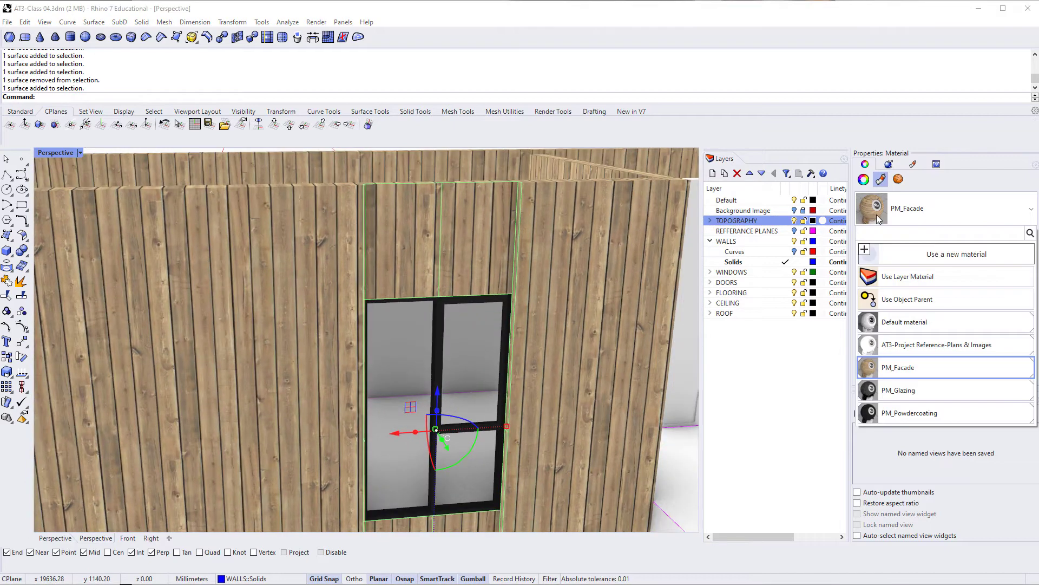
{"action": "left_click", "coordinate": [898, 412]}
{"action": "scroll", "coordinate": [416, 388], "scroll_direction": "down", "scroll_amount": 6}
{"action": "key", "text": "Escape"}
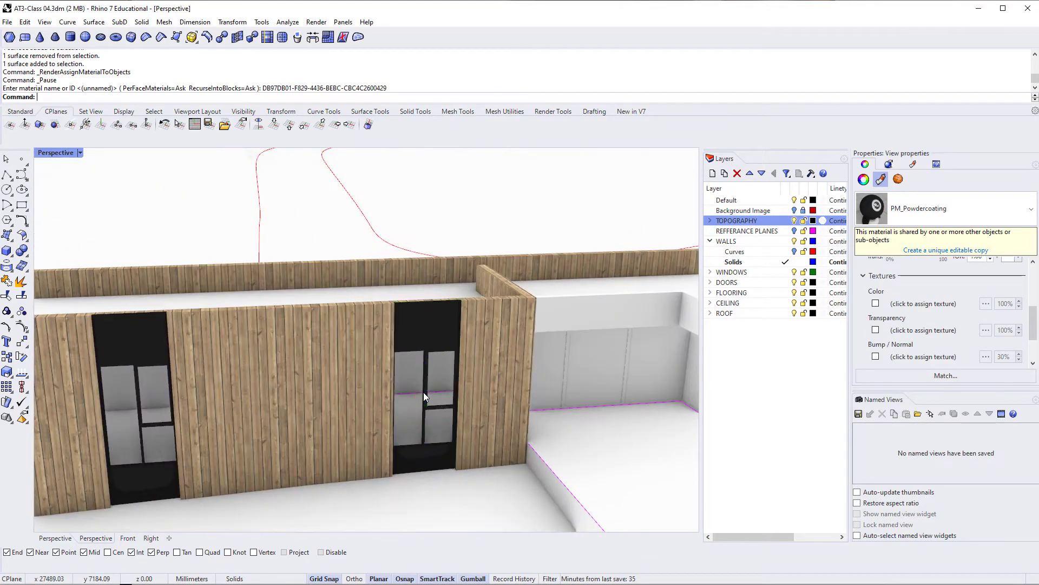
Hide the white slab that covers the interior of the wing beside the terrace
{"action": "scroll", "coordinate": [423, 392], "scroll_direction": "down", "scroll_amount": 12}
{"action": "scroll", "coordinate": [382, 453], "scroll_direction": "up", "scroll_amount": 4}
{"action": "right_click_drag", "start_coordinate": [381, 453], "coordinate": [460, 379]}
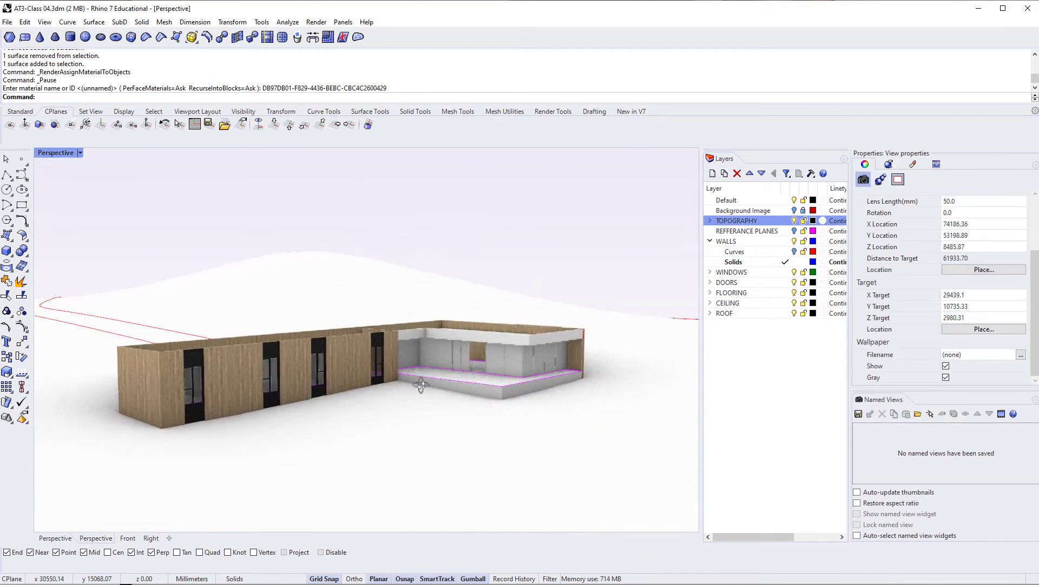
{"action": "scroll", "coordinate": [512, 359], "scroll_direction": "up", "scroll_amount": 5}
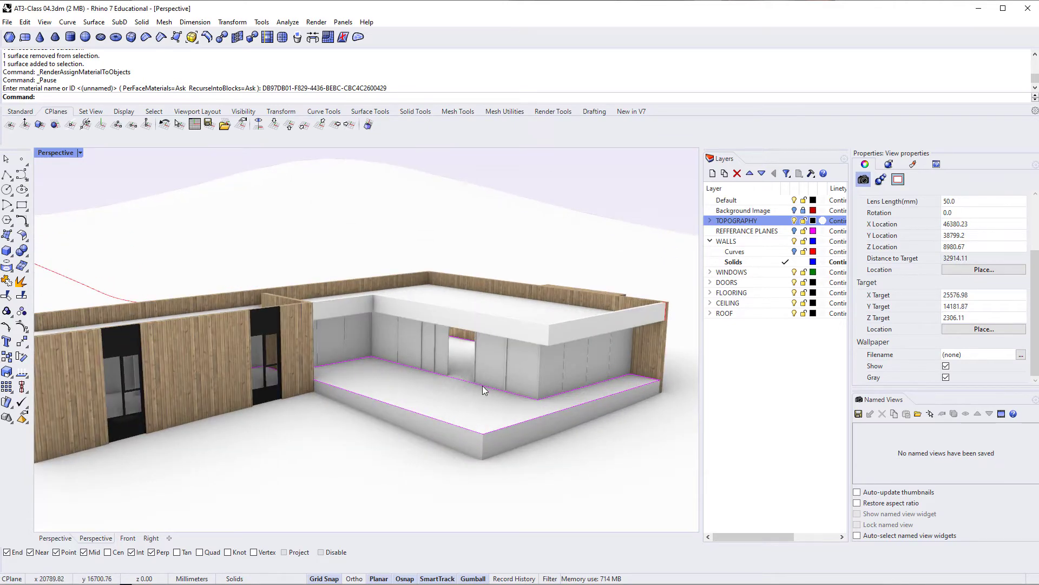
{"action": "scroll", "coordinate": [449, 387], "scroll_direction": "up", "scroll_amount": 3}
{"action": "right_click_drag", "start_coordinate": [450, 386], "coordinate": [446, 354]}
{"action": "scroll", "coordinate": [406, 372], "scroll_direction": "up", "scroll_amount": 4}
{"action": "left_click", "coordinate": [477, 189]}
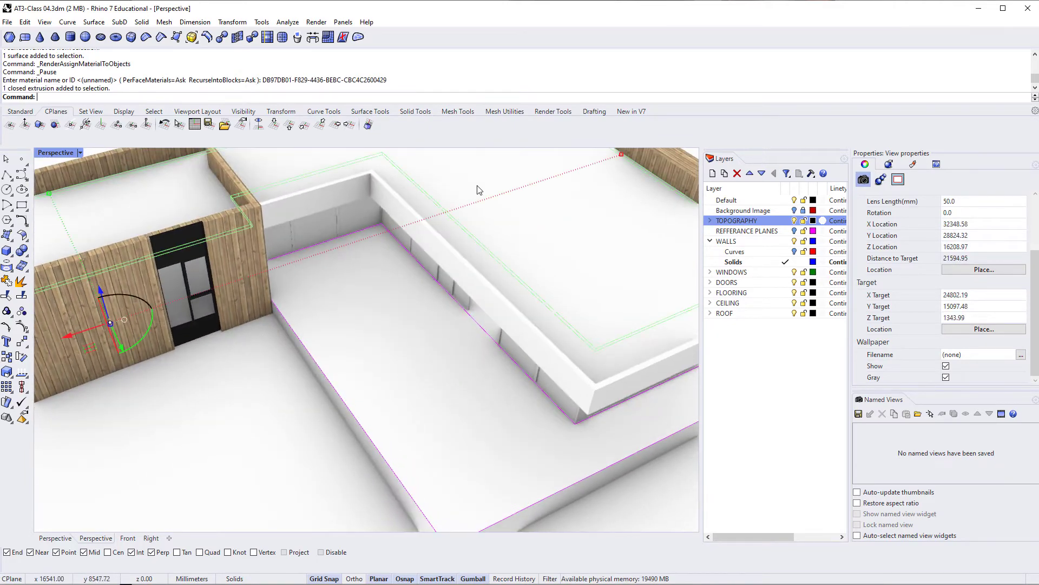
{"action": "right_click_drag", "start_coordinate": [478, 190], "coordinate": [480, 347], "text": "shift"}
{"action": "key", "text": "ctrl+h"}
Give the exposed interior floor slab a new Custom material named PM_Concrete
{"action": "right_click_drag", "start_coordinate": [425, 298], "coordinate": [449, 270], "text": "shift"}
{"action": "scroll", "coordinate": [470, 333], "scroll_direction": "down", "scroll_amount": 3}
{"action": "left_click", "coordinate": [469, 331]}
{"action": "scroll", "coordinate": [467, 330], "scroll_direction": "up", "scroll_amount": 3}
{"action": "scroll", "coordinate": [449, 271], "scroll_direction": "up", "scroll_amount": 3}
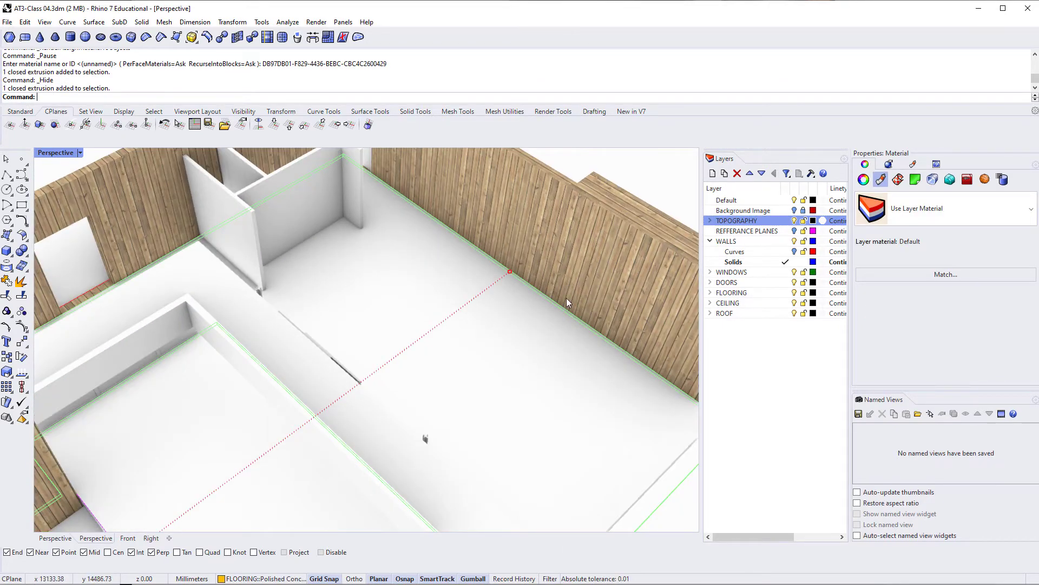
{"action": "right_click_drag", "start_coordinate": [427, 304], "coordinate": [424, 329]}
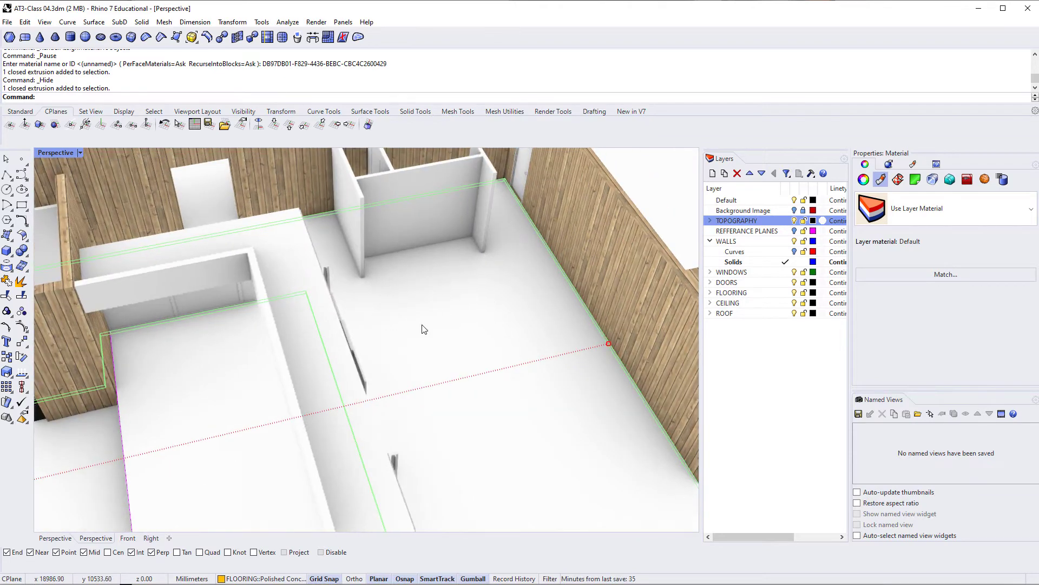
{"action": "left_click", "coordinate": [889, 204]}
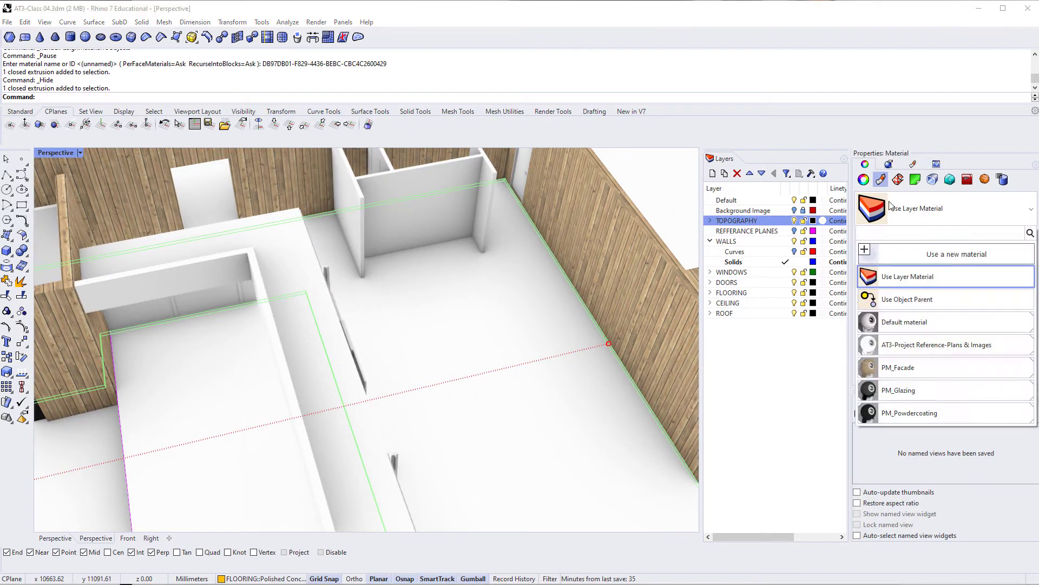
{"action": "left_click", "coordinate": [873, 254]}
{"action": "left_click", "coordinate": [899, 285]}
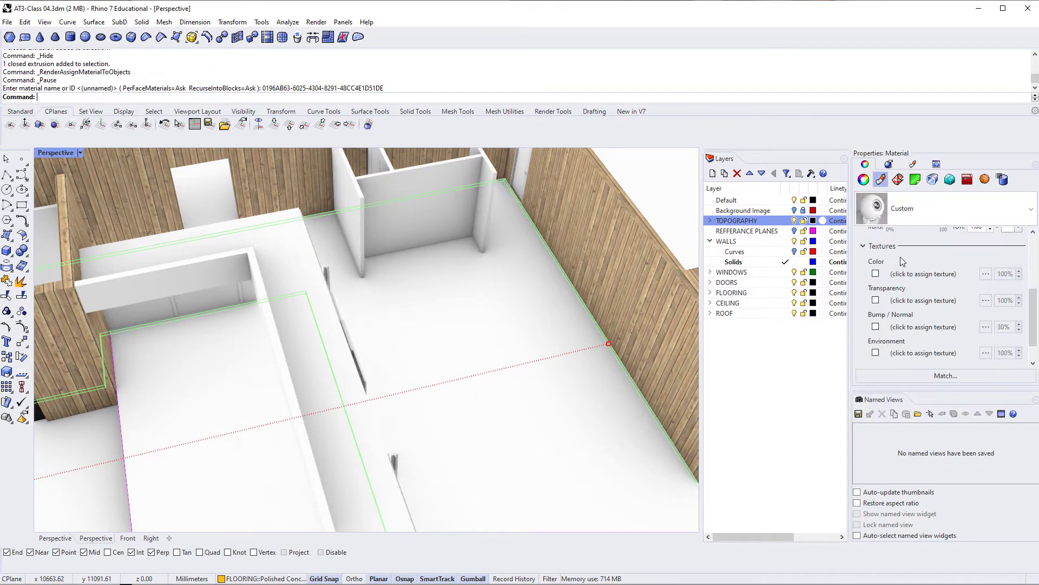
{"action": "scroll", "coordinate": [901, 257], "scroll_direction": "up", "scroll_amount": 5}
{"action": "left_click", "coordinate": [932, 253]}
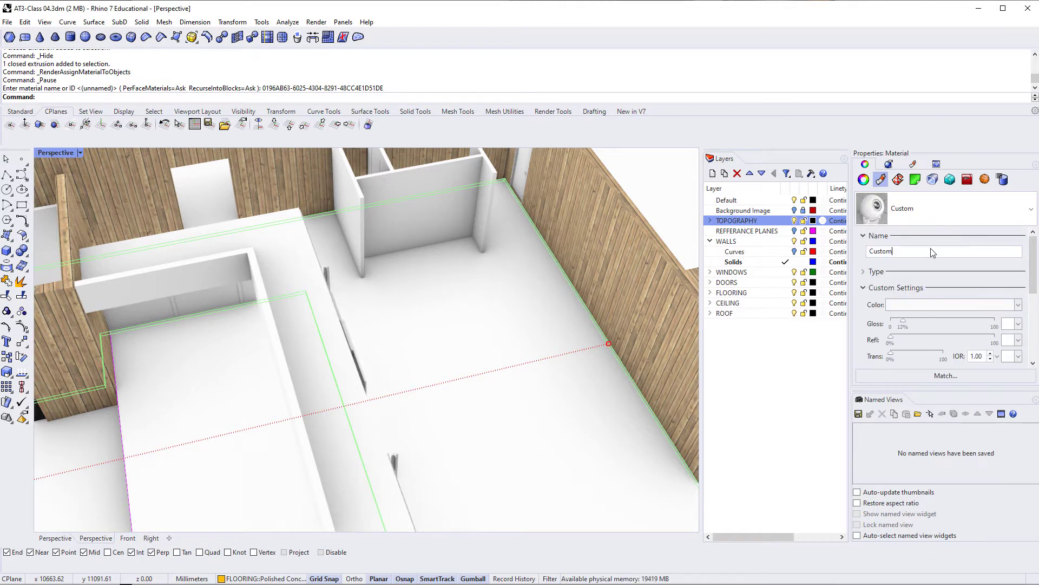
{"action": "type", "text": "PM_Concrete"}
{"action": "key", "text": "Return"}
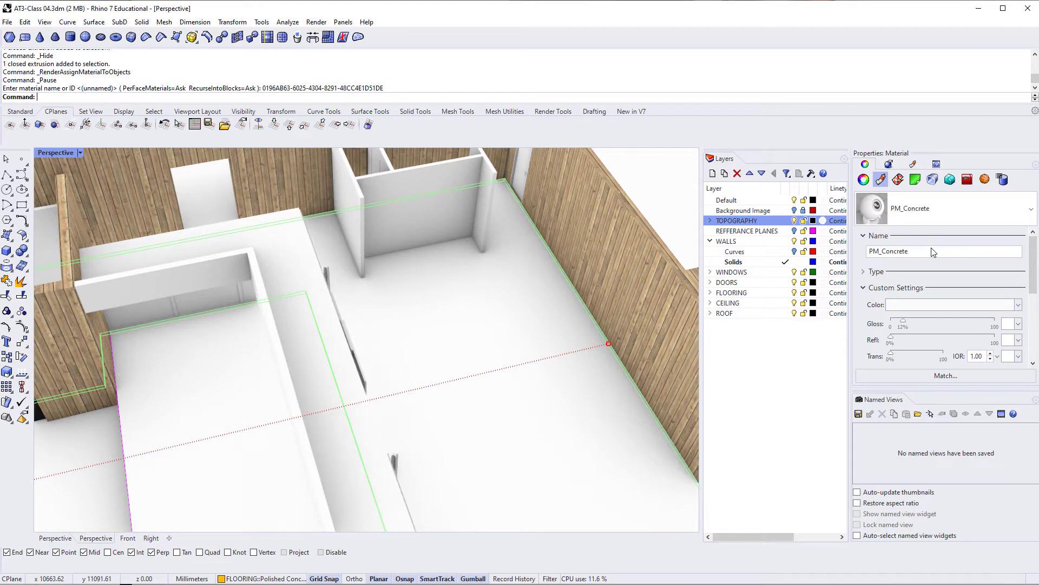
Assign the Concrete888 image from the My Textures "Concrete . Render" folder as PM_Concrete's color texture
{"action": "left_click", "coordinate": [1018, 304]}
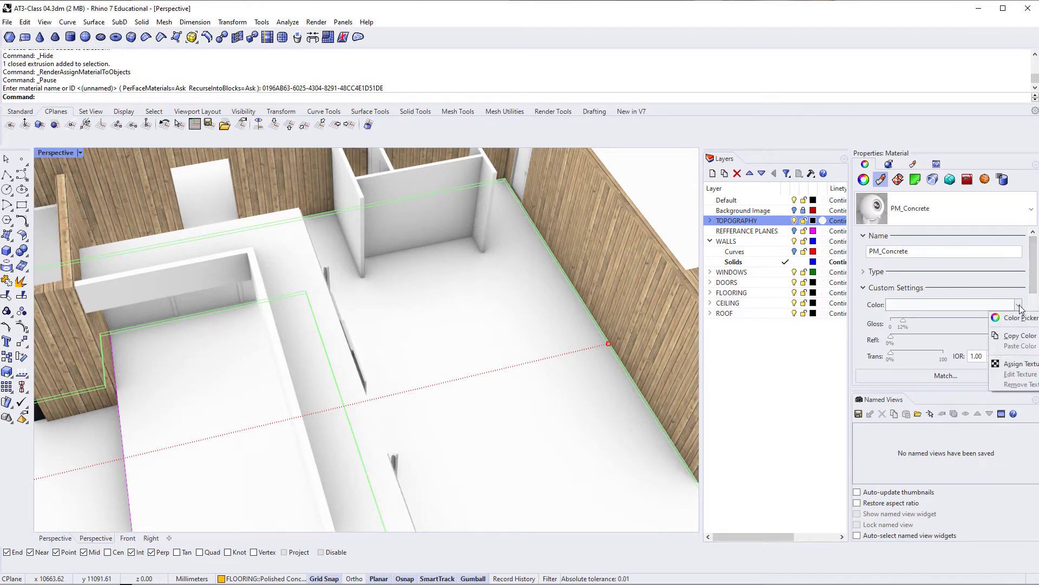
{"action": "left_click", "coordinate": [1014, 364]}
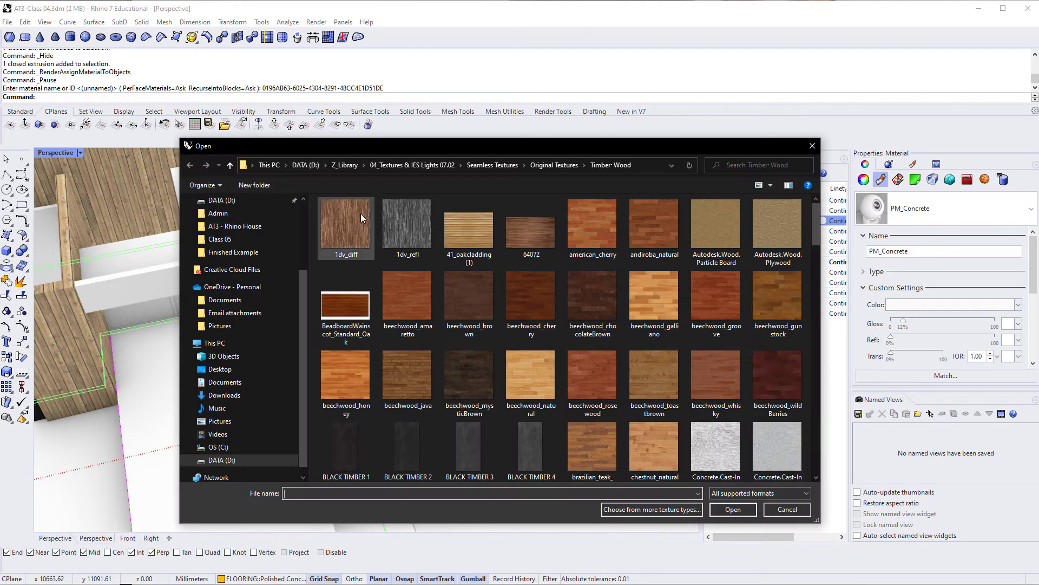
{"action": "left_click", "coordinate": [476, 169]}
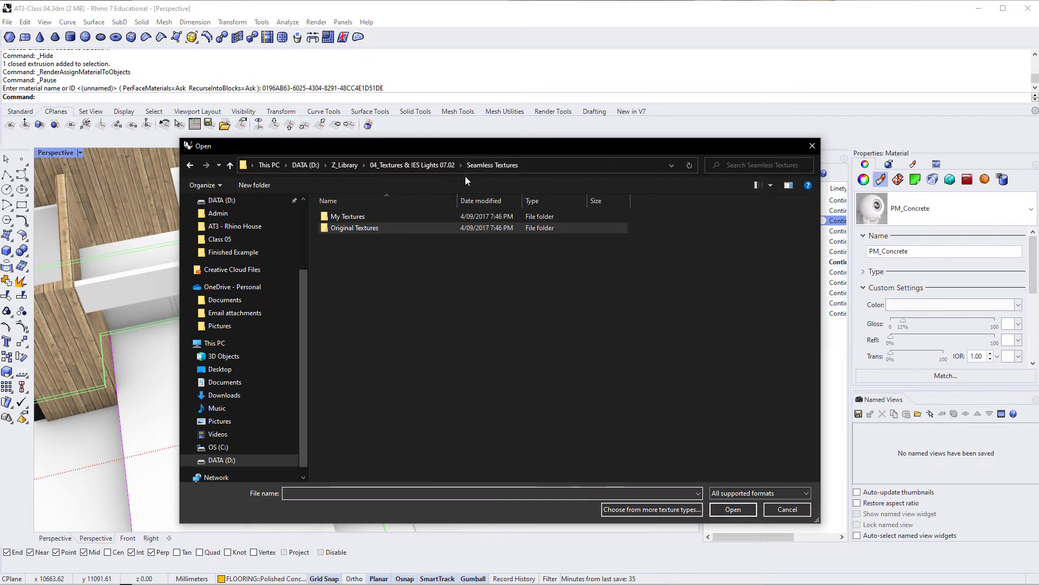
{"action": "left_click", "coordinate": [356, 215]}
{"action": "double_click", "coordinate": [356, 215]}
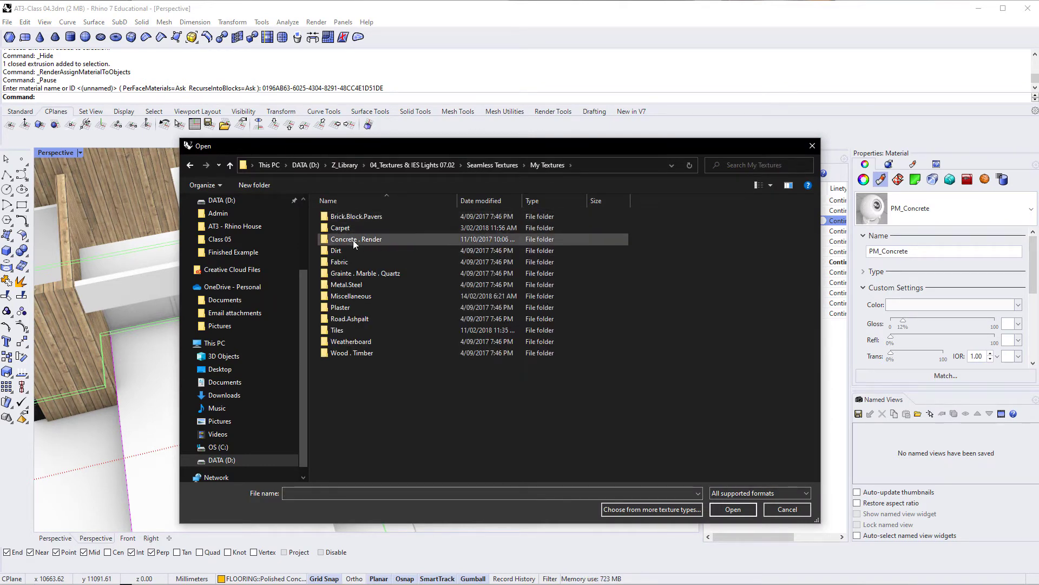
{"action": "double_click", "coordinate": [358, 238]}
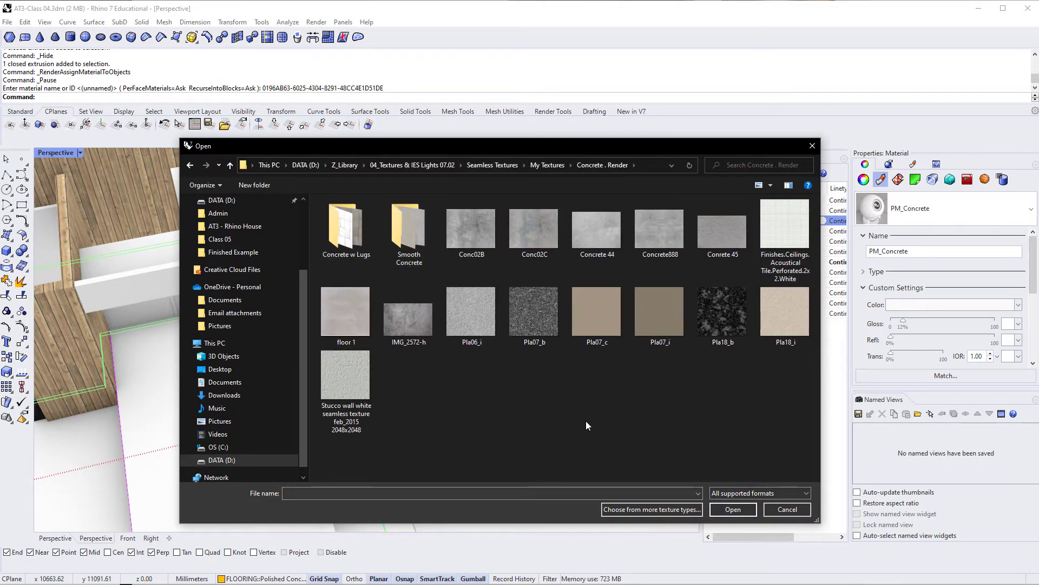
{"action": "left_click", "coordinate": [665, 233]}
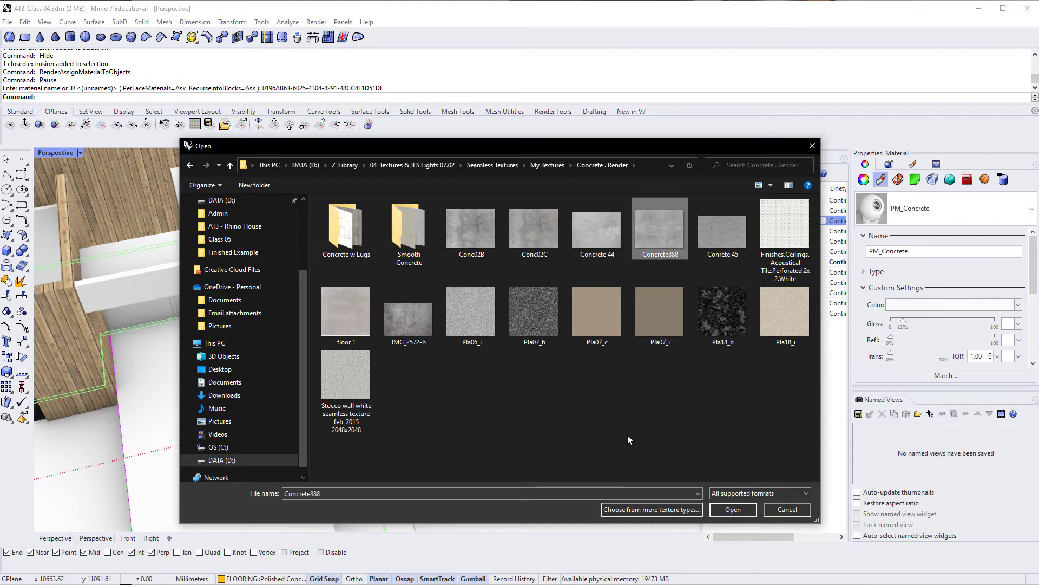
{"action": "left_click", "coordinate": [726, 509]}
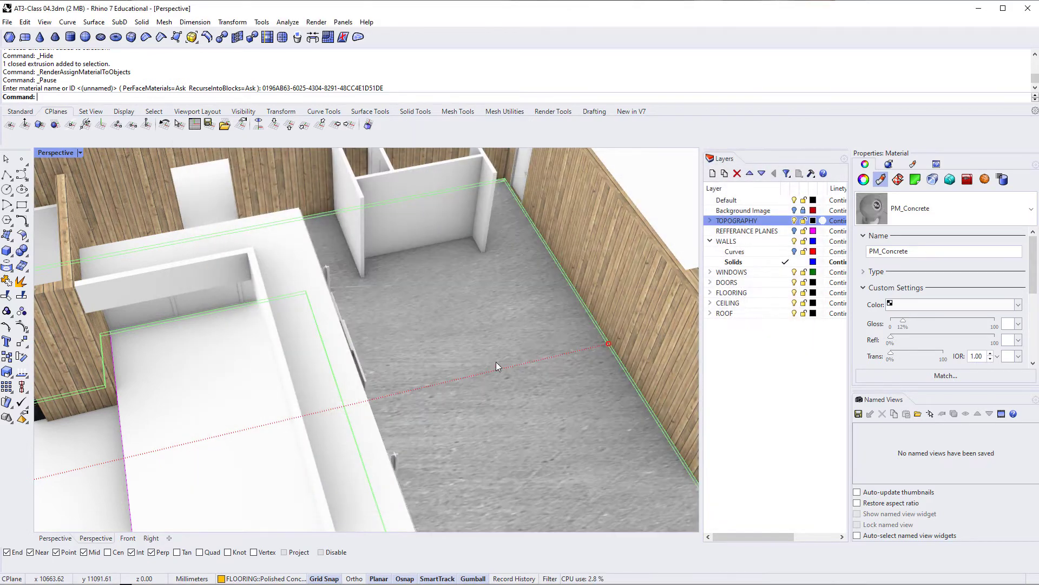
Change the floor slab's texture mapping type to Box and lock its XYZ size proportions
{"action": "scroll", "coordinate": [496, 362], "scroll_direction": "down", "scroll_amount": 6}
{"action": "right_click_drag", "start_coordinate": [388, 382], "coordinate": [444, 429]}
{"action": "scroll", "coordinate": [443, 429], "scroll_direction": "up", "scroll_amount": 5}
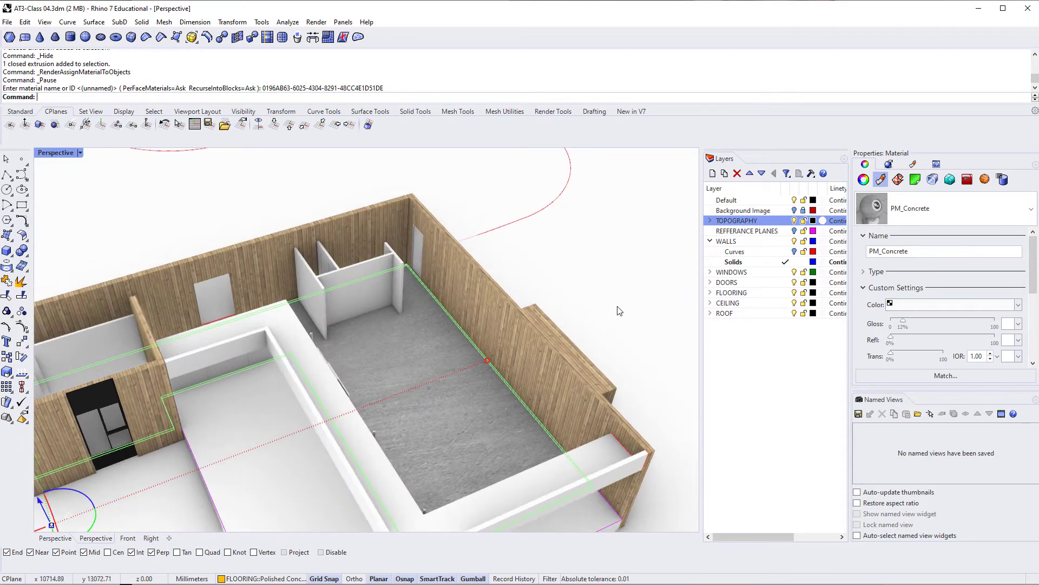
{"action": "left_click", "coordinate": [901, 182]}
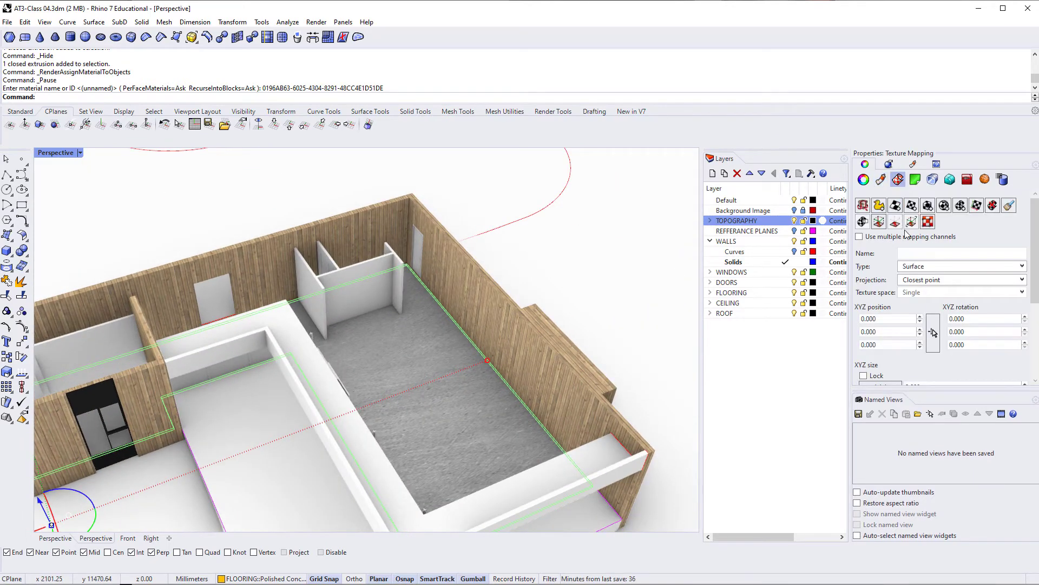
{"action": "left_click", "coordinate": [929, 266]}
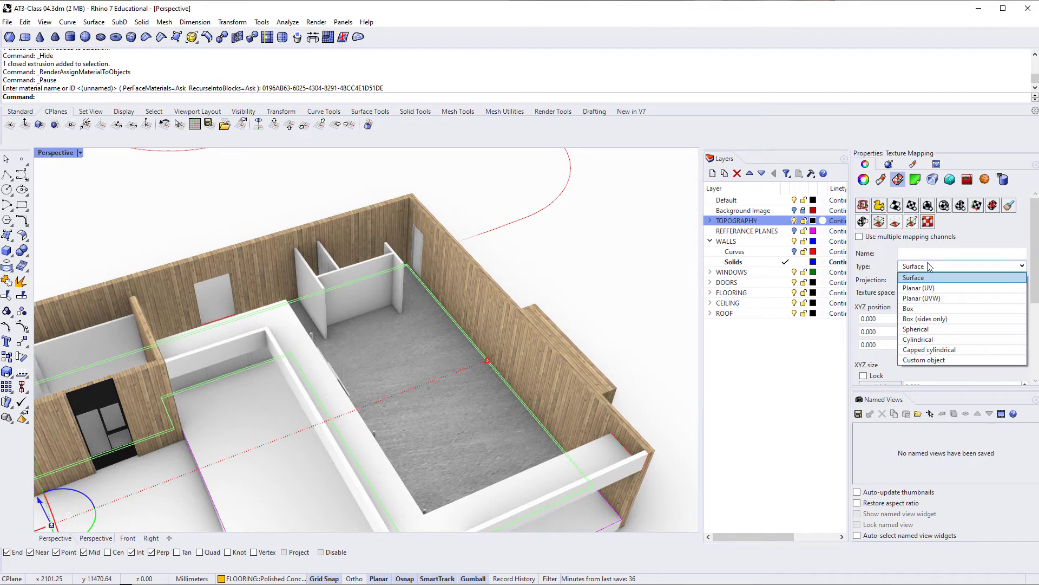
{"action": "left_click", "coordinate": [929, 308]}
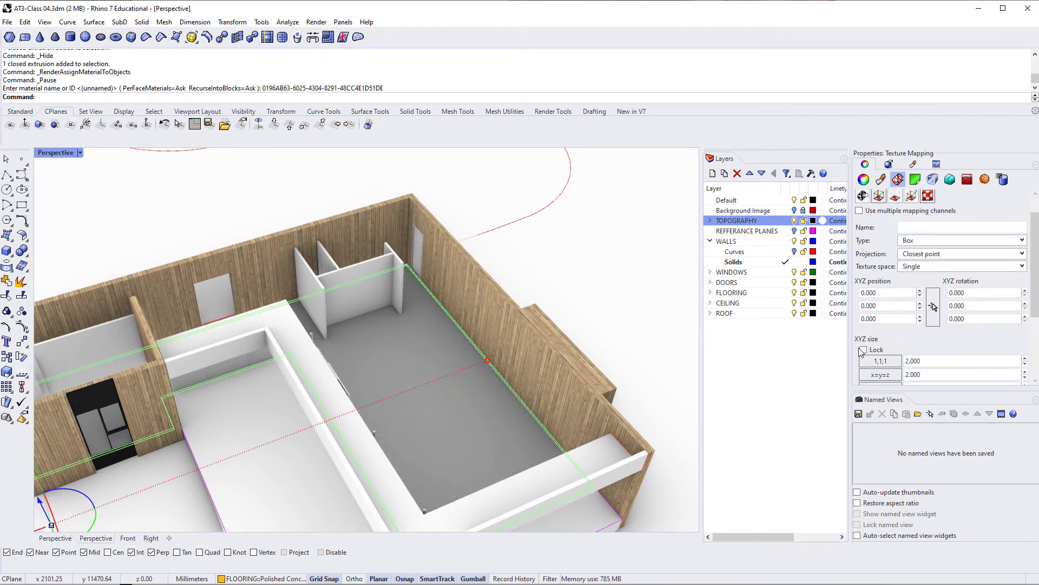
{"action": "left_click", "coordinate": [929, 360]}
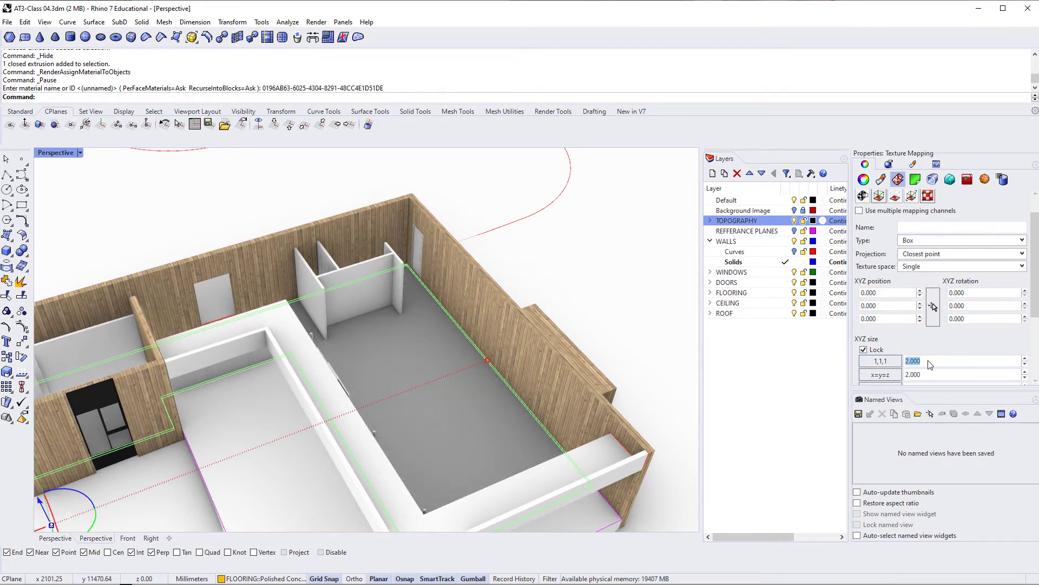
{"action": "left_click", "coordinate": [931, 374]}
Try a uniform XYZ size of 50 for the floor's box mapping
{"action": "scroll", "coordinate": [471, 398], "scroll_direction": "up", "scroll_amount": 5}
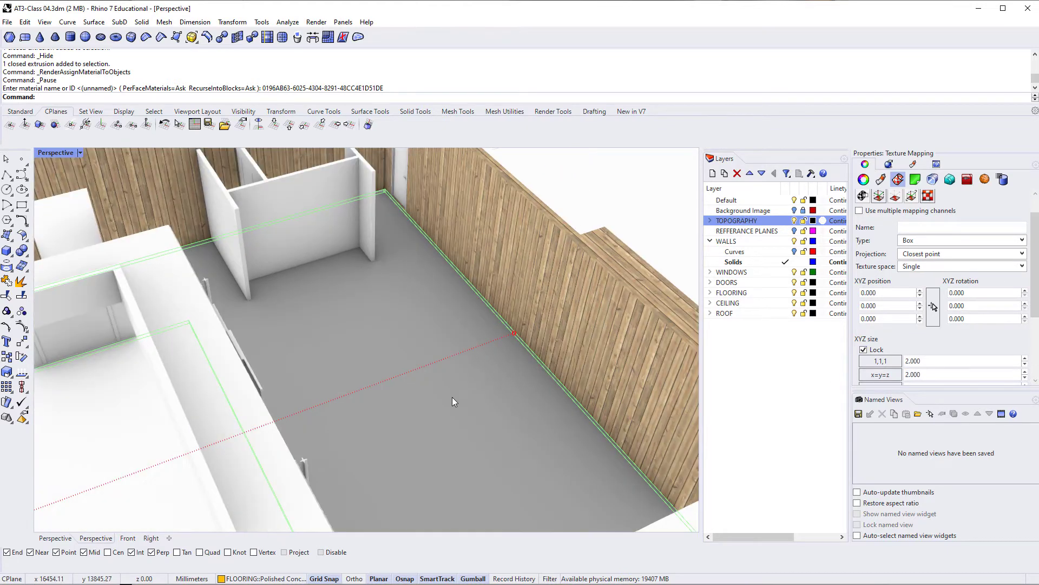
{"action": "type", "text": "50"}
{"action": "key", "text": "Return"}
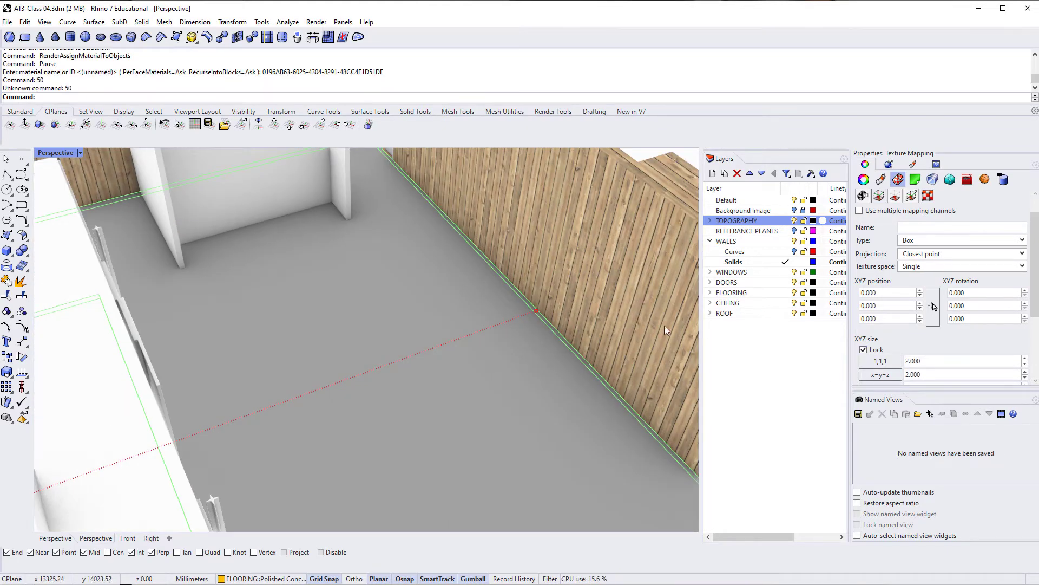
{"action": "left_click", "coordinate": [924, 374]}
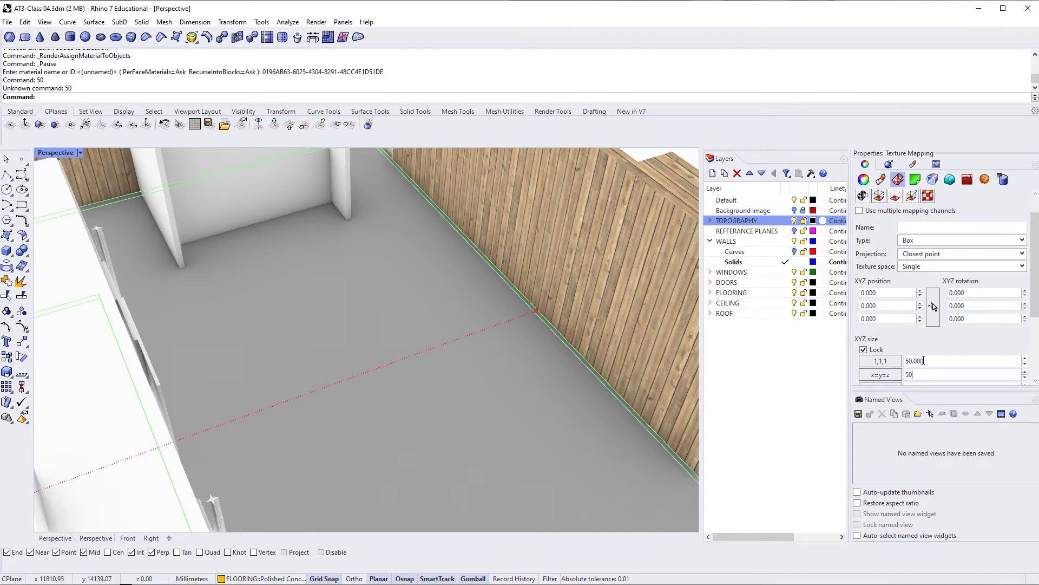
{"action": "scroll", "coordinate": [447, 375], "scroll_direction": "up", "scroll_amount": 8}
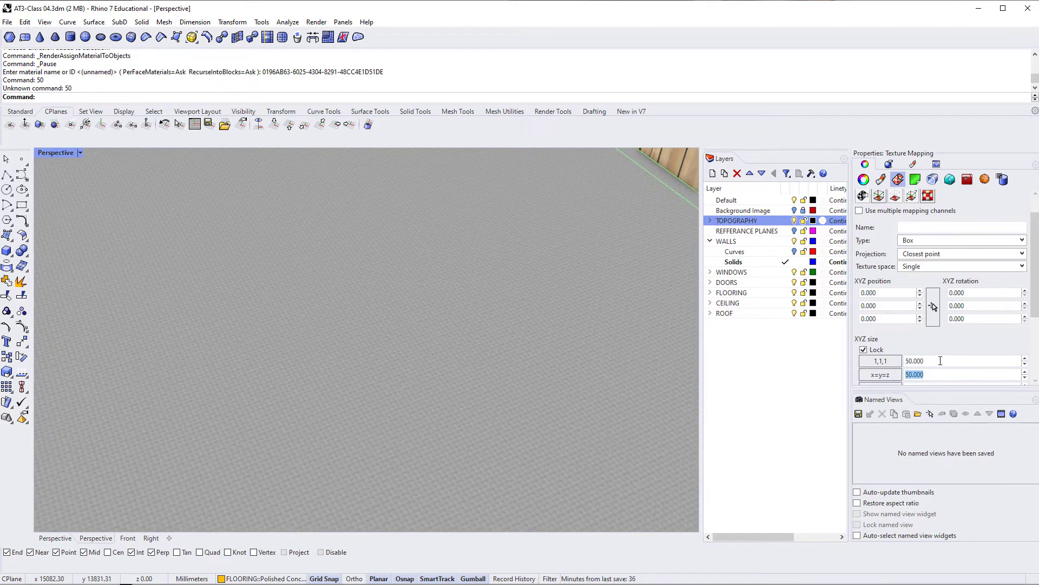
Try enlarging the floor's box mapping to an XYZ size of 5000 and check the concrete pattern
{"action": "type", "text": "500"}
{"action": "key", "text": "Return"}
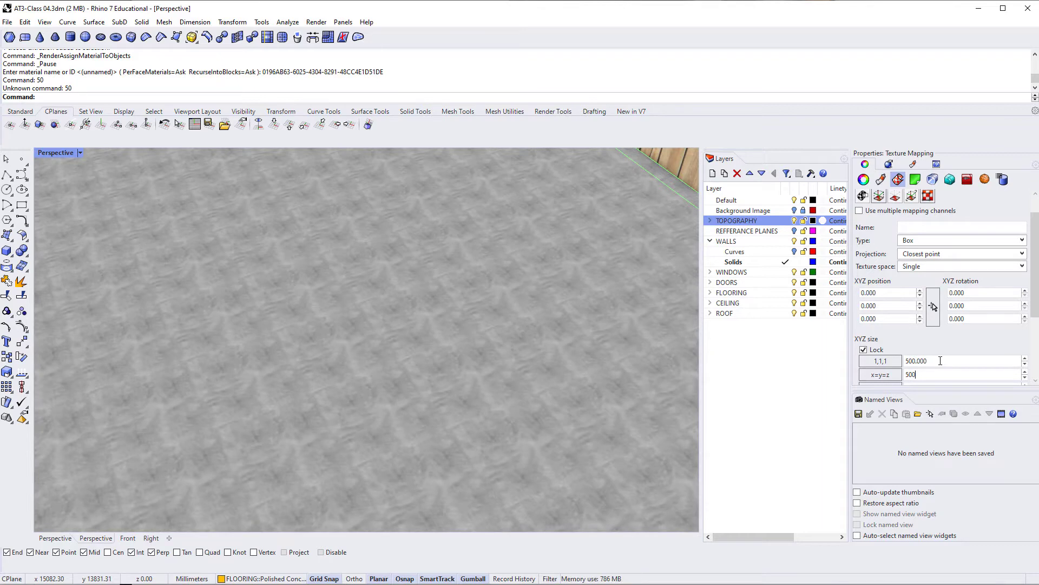
{"action": "type", "text": "0"}
{"action": "key", "text": "Return"}
{"action": "scroll", "coordinate": [234, 326], "scroll_direction": "down", "scroll_amount": 3}
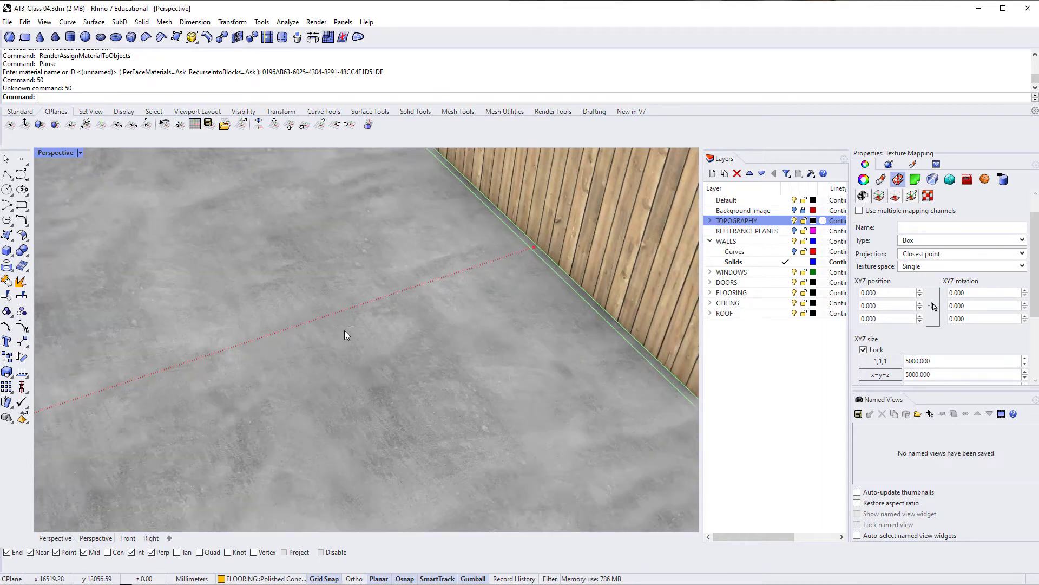
{"action": "scroll", "coordinate": [345, 336], "scroll_direction": "down", "scroll_amount": 3}
{"action": "right_click_drag", "start_coordinate": [346, 338], "coordinate": [442, 451]}
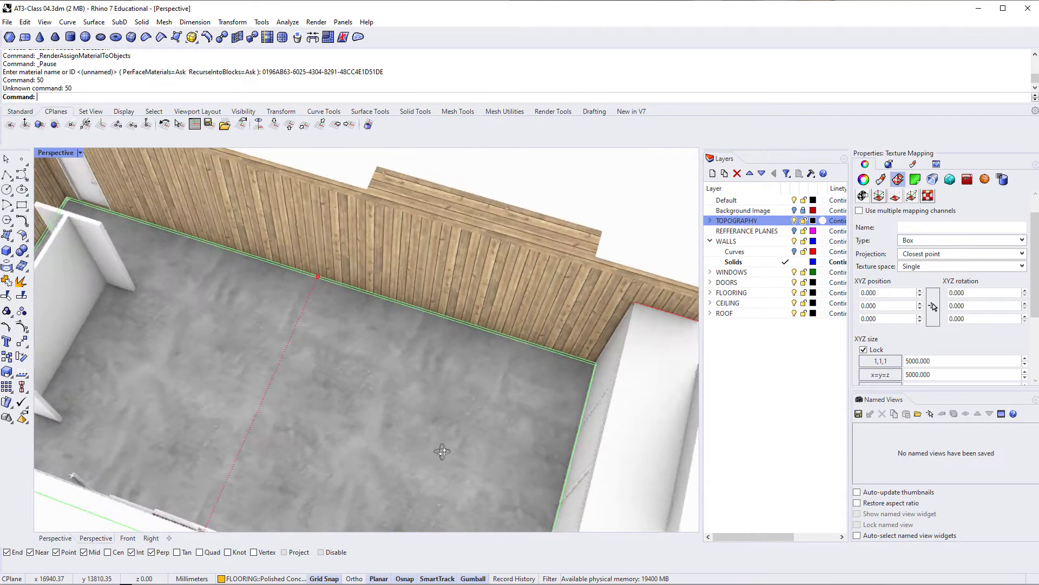
{"action": "scroll", "coordinate": [382, 447], "scroll_direction": "up", "scroll_amount": 5}
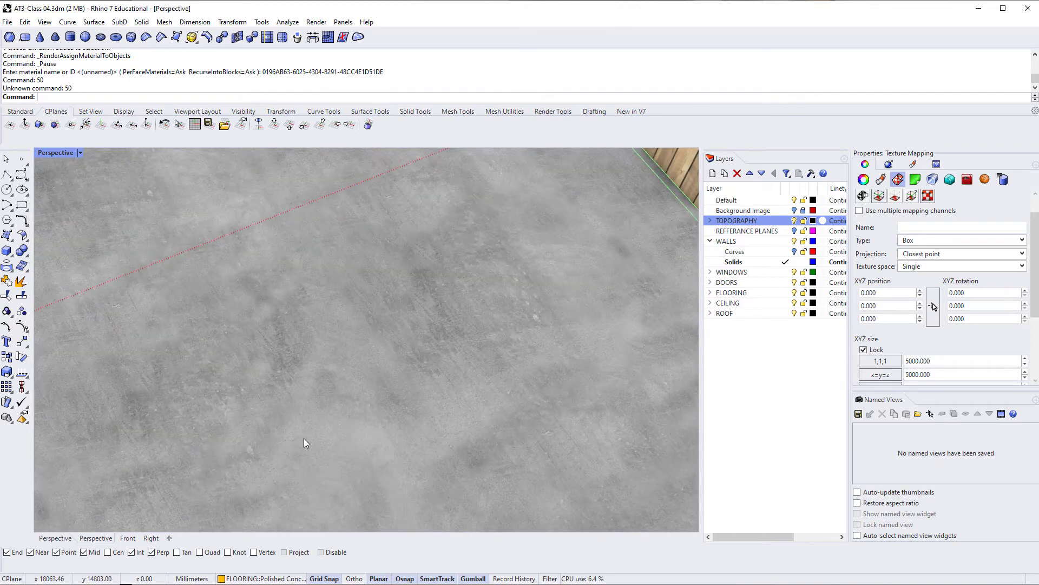
{"action": "scroll", "coordinate": [304, 442], "scroll_direction": "down", "scroll_amount": 6}
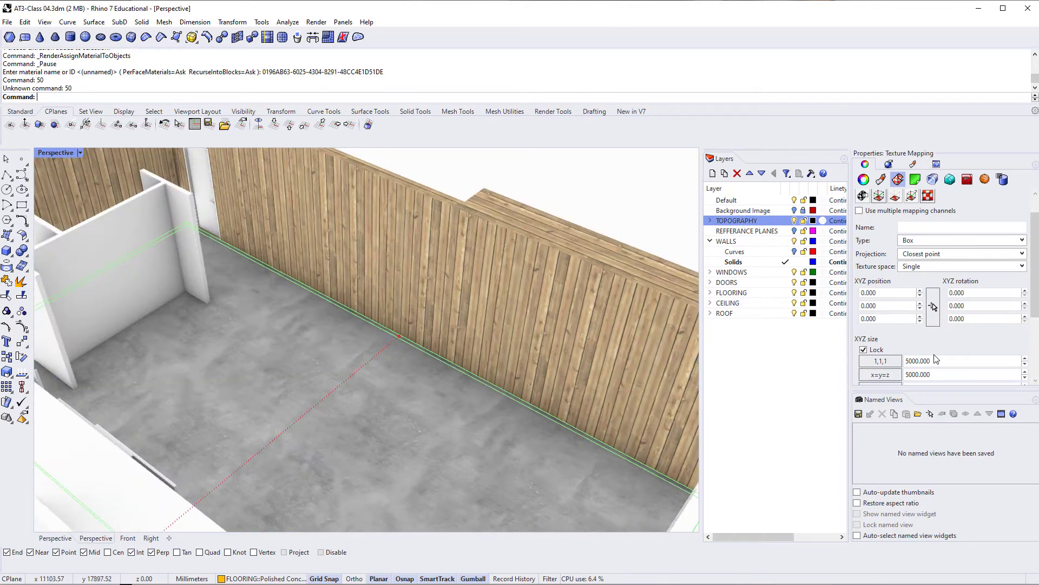
Set the floor's locked box mapping size to 3000
{"action": "left_click", "coordinate": [939, 375]}
{"action": "type", "text": "300"}
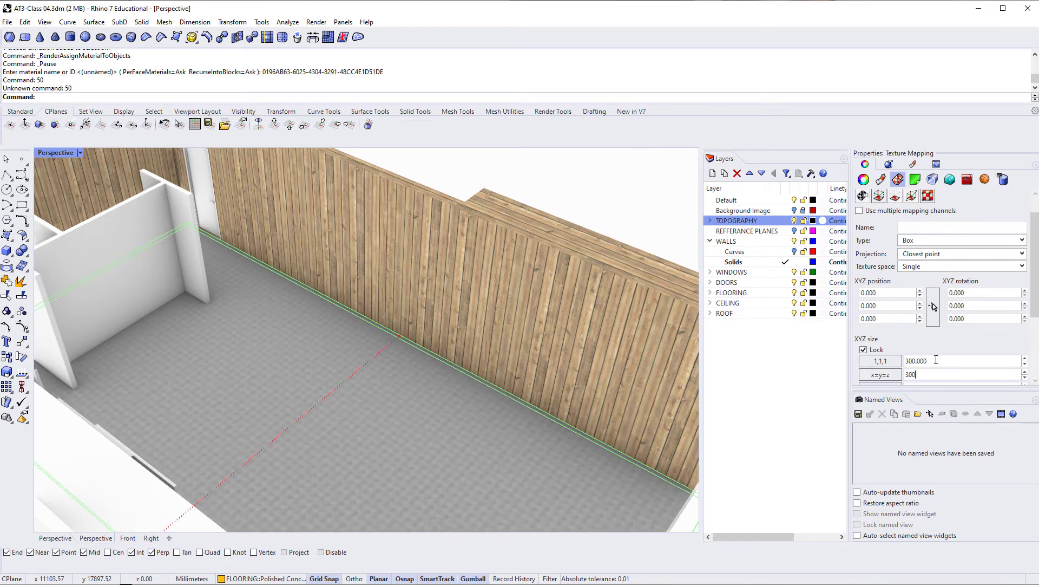
{"action": "type", "text": "0"}
{"action": "key", "text": "Return"}
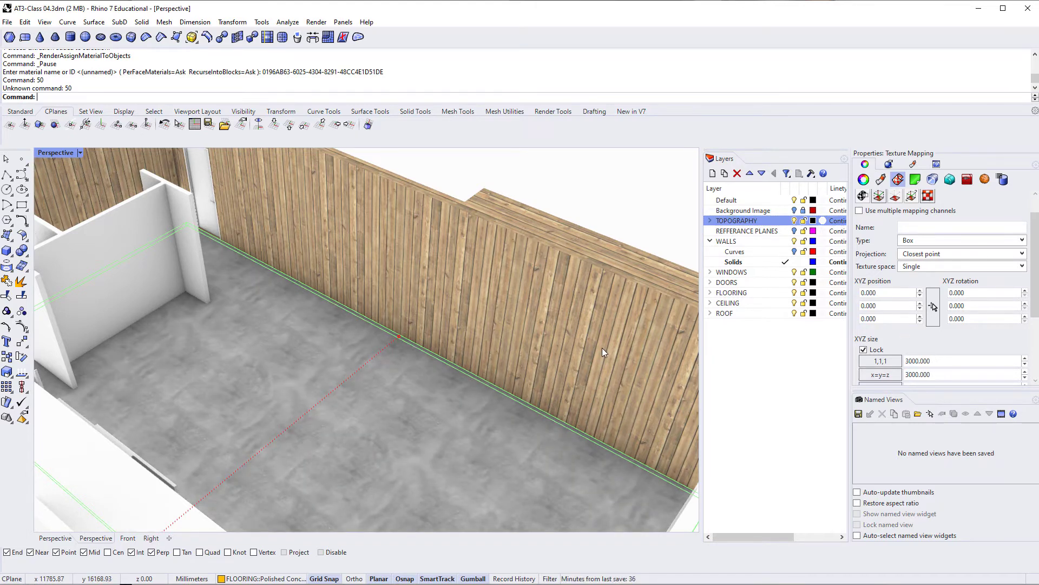
Deselect the floor and examine the scale and repetition of its concrete texture across the room
{"action": "left_click", "coordinate": [410, 422]}
{"action": "scroll", "coordinate": [409, 424], "scroll_direction": "down", "scroll_amount": 6}
{"action": "key", "text": "Escape"}
{"action": "right_click_drag", "start_coordinate": [407, 427], "coordinate": [396, 490]}
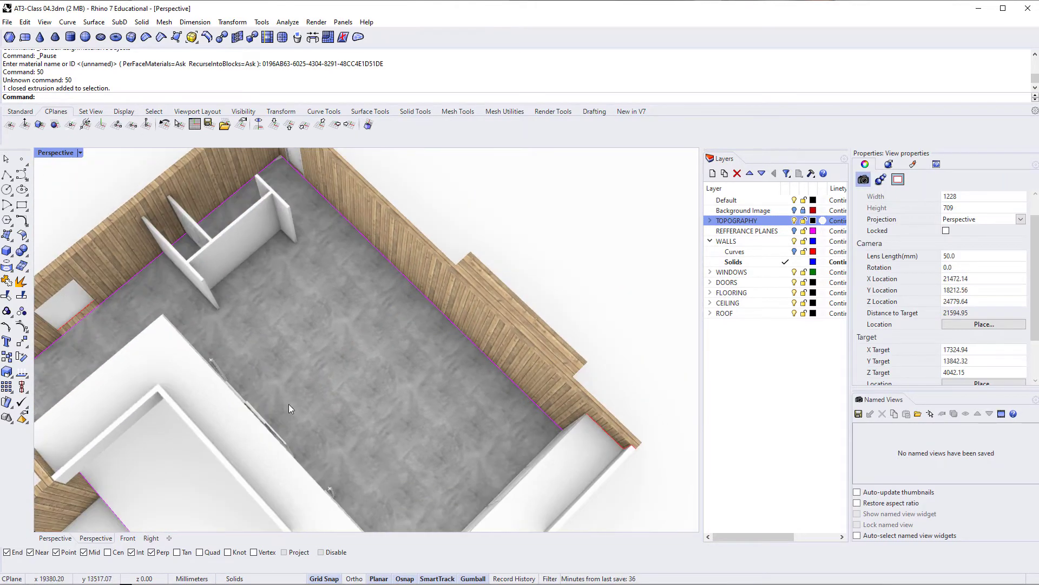
{"action": "right_click_drag", "start_coordinate": [288, 404], "coordinate": [300, 355], "text": "shift"}
{"action": "scroll", "coordinate": [399, 358], "scroll_direction": "up", "scroll_amount": 5}
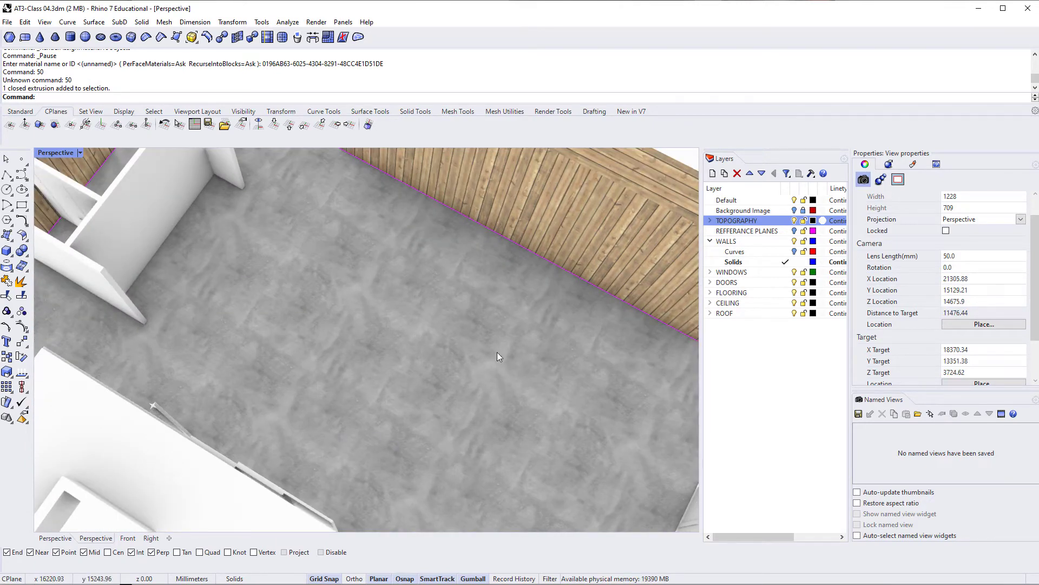
{"action": "scroll", "coordinate": [339, 407], "scroll_direction": "down", "scroll_amount": 3}
{"action": "right_click_drag", "start_coordinate": [339, 407], "coordinate": [343, 374]}
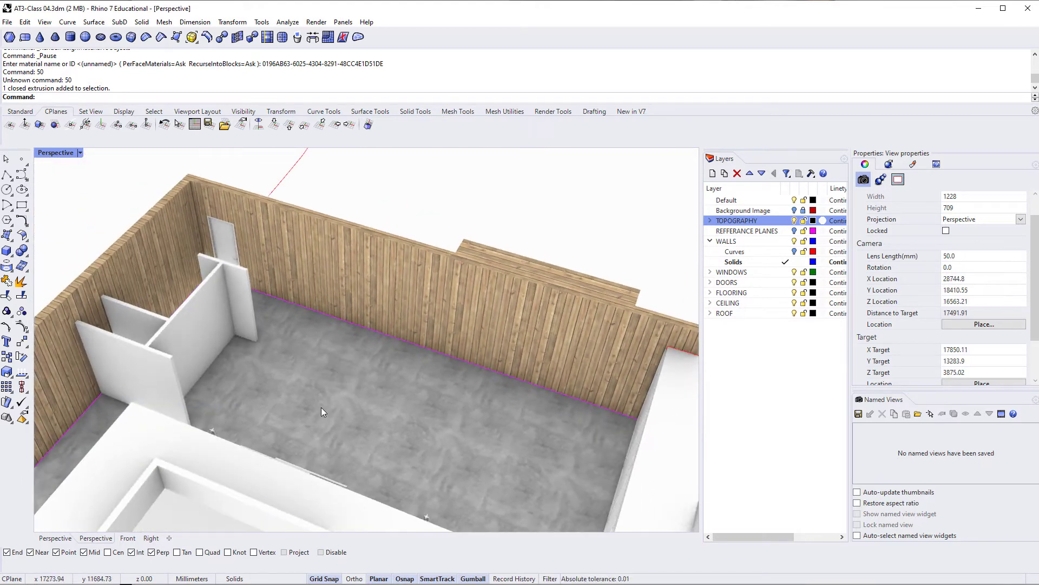
Examine the concrete floor texture up close and from a low, eye-level view inside the room
{"action": "scroll", "coordinate": [320, 407], "scroll_direction": "up", "scroll_amount": 4}
{"action": "right_click_drag", "start_coordinate": [323, 413], "coordinate": [194, 394]}
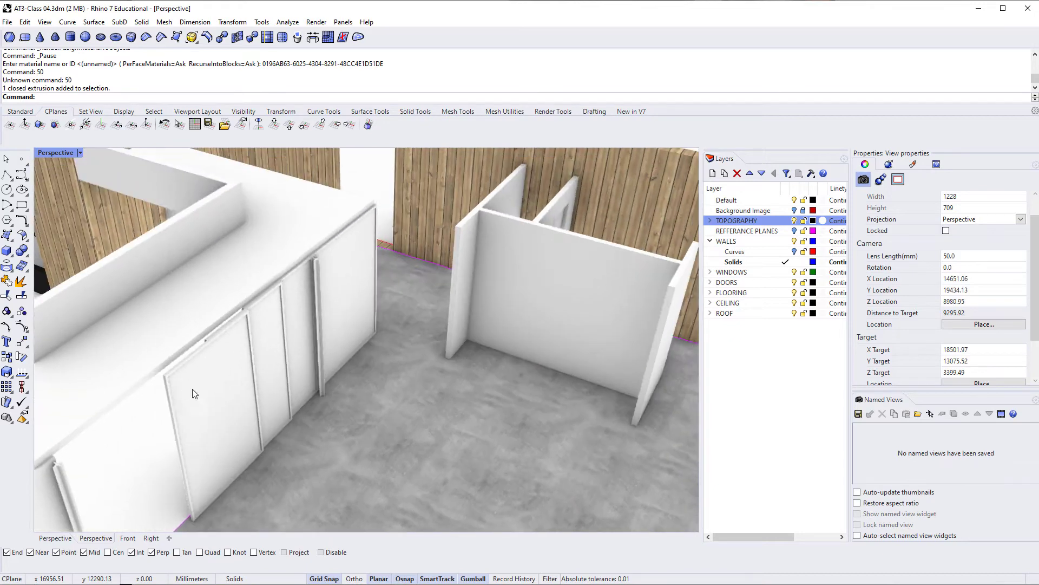
{"action": "scroll", "coordinate": [375, 412], "scroll_direction": "up", "scroll_amount": 3}
{"action": "right_click_drag", "start_coordinate": [374, 418], "coordinate": [319, 285]}
{"action": "scroll", "coordinate": [359, 388], "scroll_direction": "down", "scroll_amount": 9}
{"action": "scroll", "coordinate": [378, 441], "scroll_direction": "up", "scroll_amount": 3}
{"action": "scroll", "coordinate": [378, 441], "scroll_direction": "up", "scroll_amount": 16}
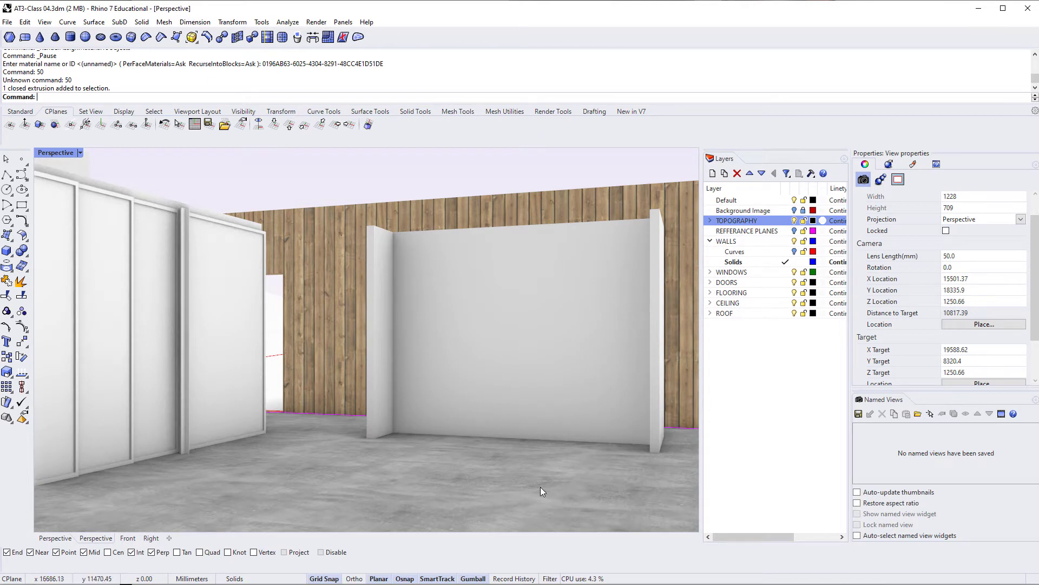
Try moving the origin of the floor's box mapping to X 17960, Y 12470 on the room's floor
{"action": "left_click", "coordinate": [410, 498]}
{"action": "left_click", "coordinate": [899, 180]}
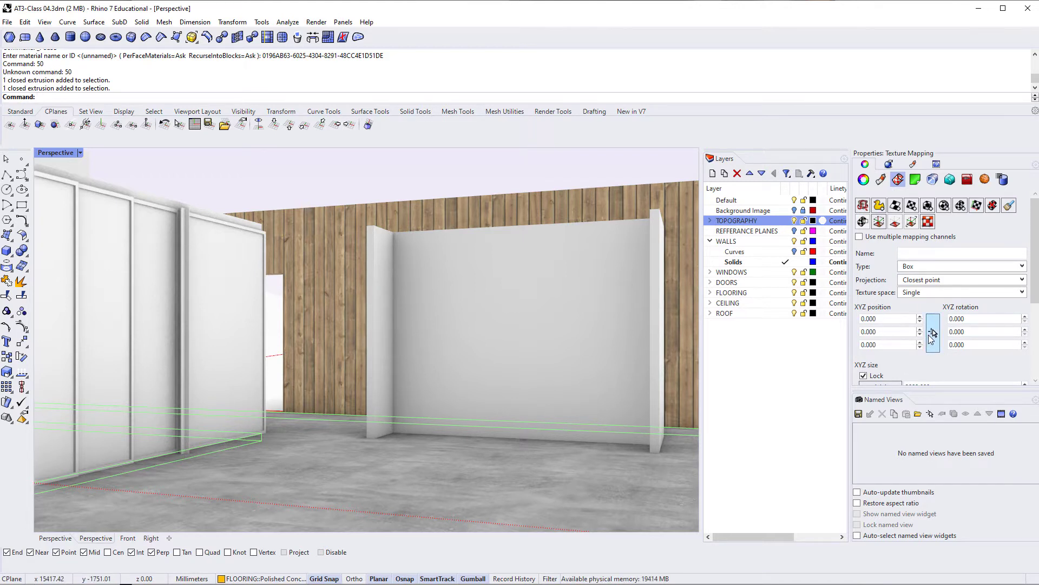
{"action": "left_click", "coordinate": [931, 330]}
{"action": "left_click", "coordinate": [358, 497]}
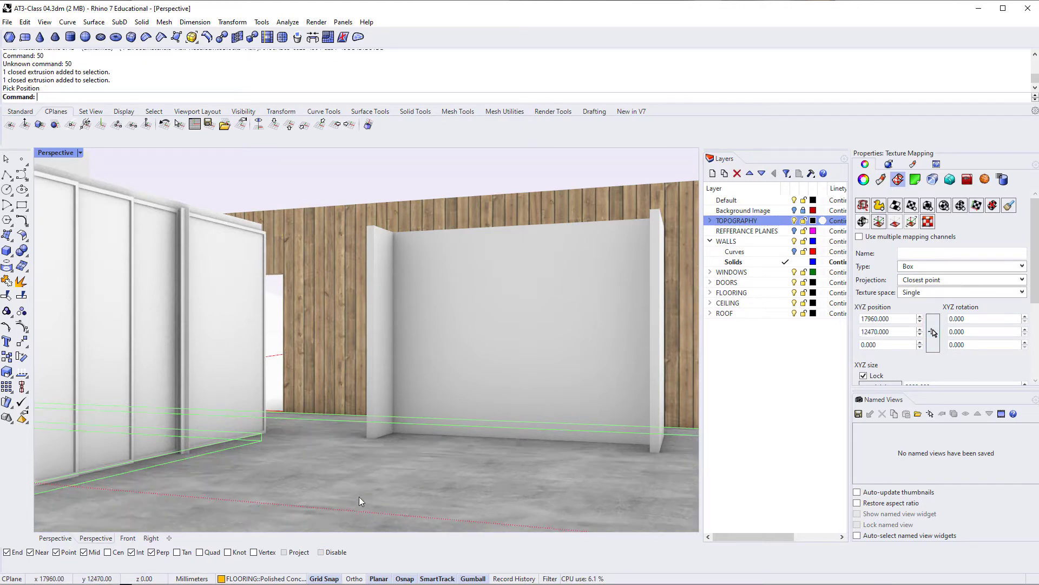
Reposition the floor's box mapping to X 19820, Y 18050, Z 0 by picking a point on the floor
{"action": "right_click_drag", "start_coordinate": [292, 499], "coordinate": [357, 447]}
{"action": "left_click", "coordinate": [930, 338]}
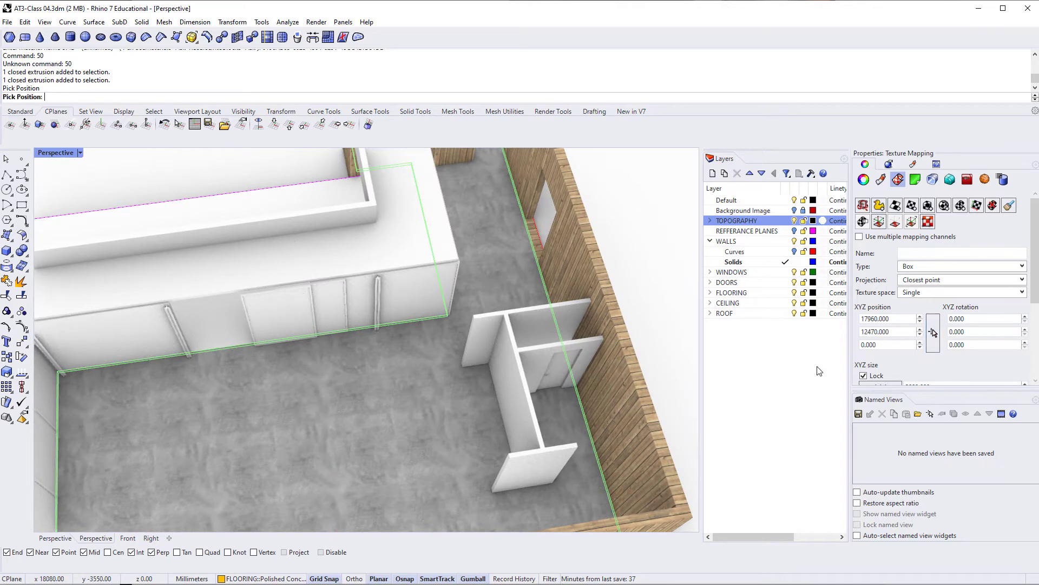
{"action": "left_click", "coordinate": [115, 399]}
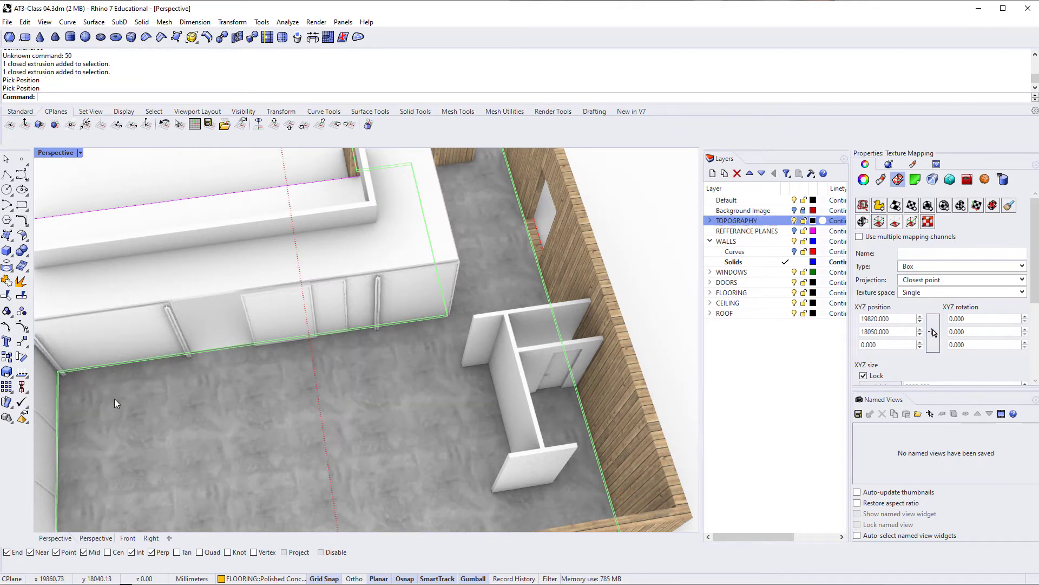
{"action": "right_click_drag", "start_coordinate": [113, 415], "coordinate": [277, 394]}
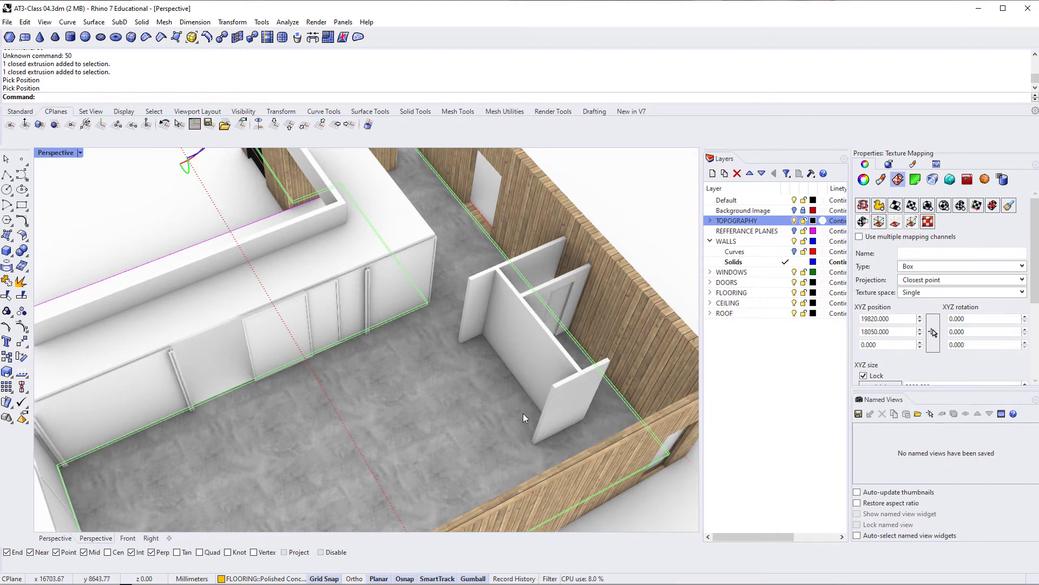
Try assigning Default material to two interior wall faces while the floor is also selected, and undo the assignment
{"action": "right_click_drag", "start_coordinate": [346, 407], "coordinate": [258, 237]}
{"action": "left_click", "coordinate": [474, 343]}
{"action": "left_click", "coordinate": [250, 276]}
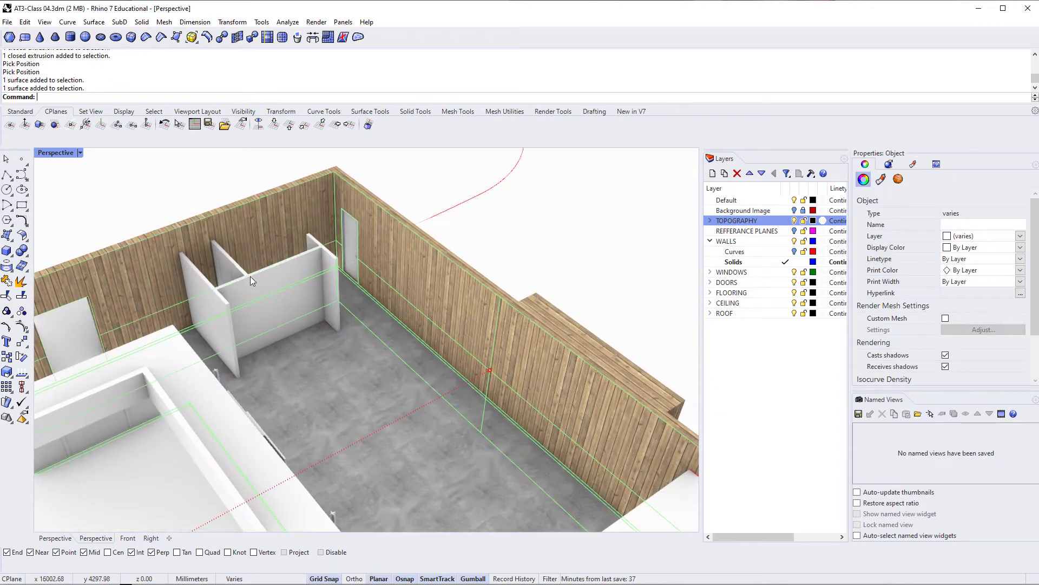
{"action": "left_click", "coordinate": [881, 180]}
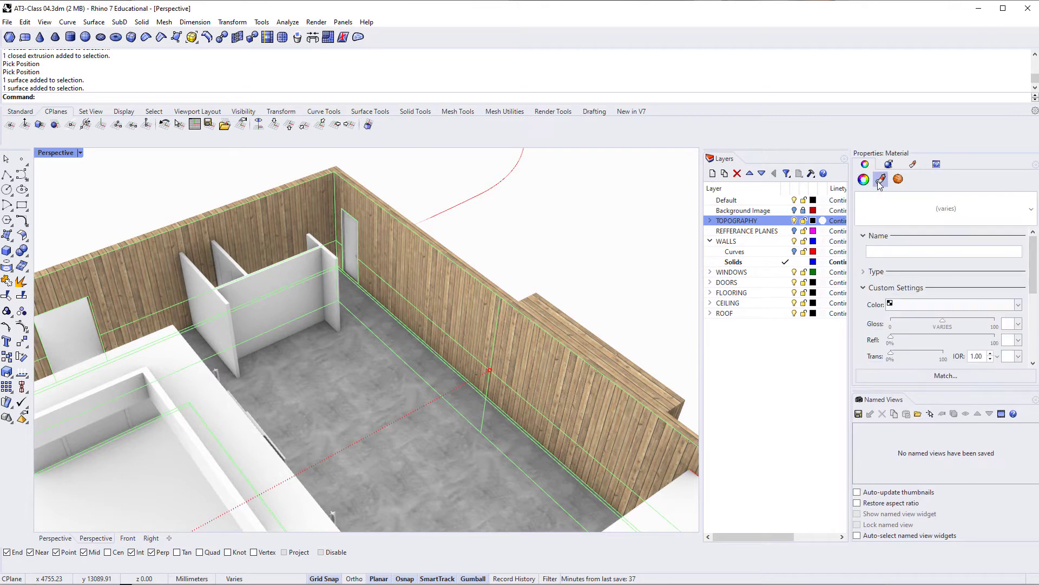
{"action": "left_click", "coordinate": [899, 216]}
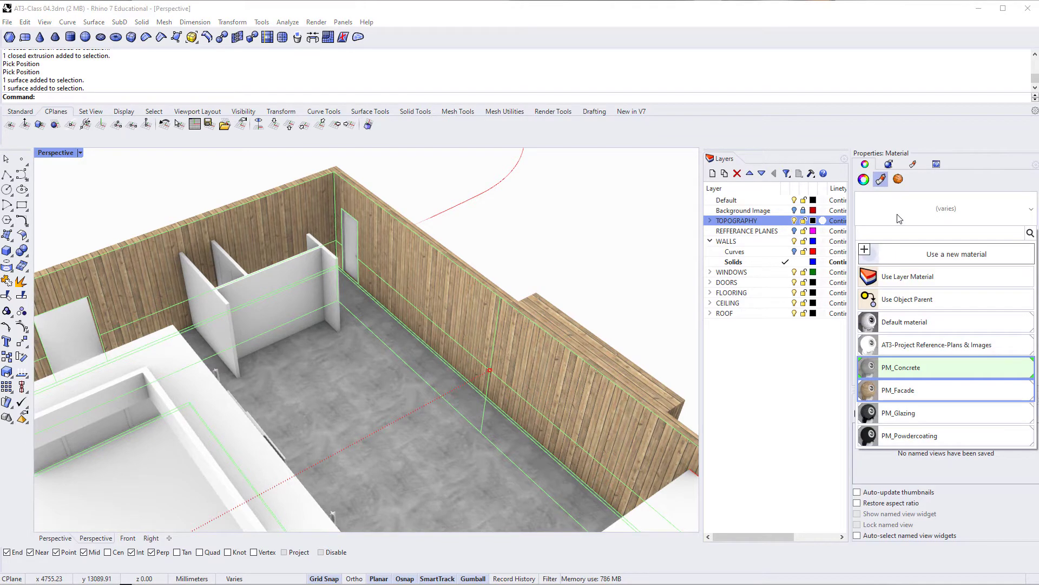
{"action": "left_click", "coordinate": [889, 330]}
{"action": "left_click", "coordinate": [557, 274]}
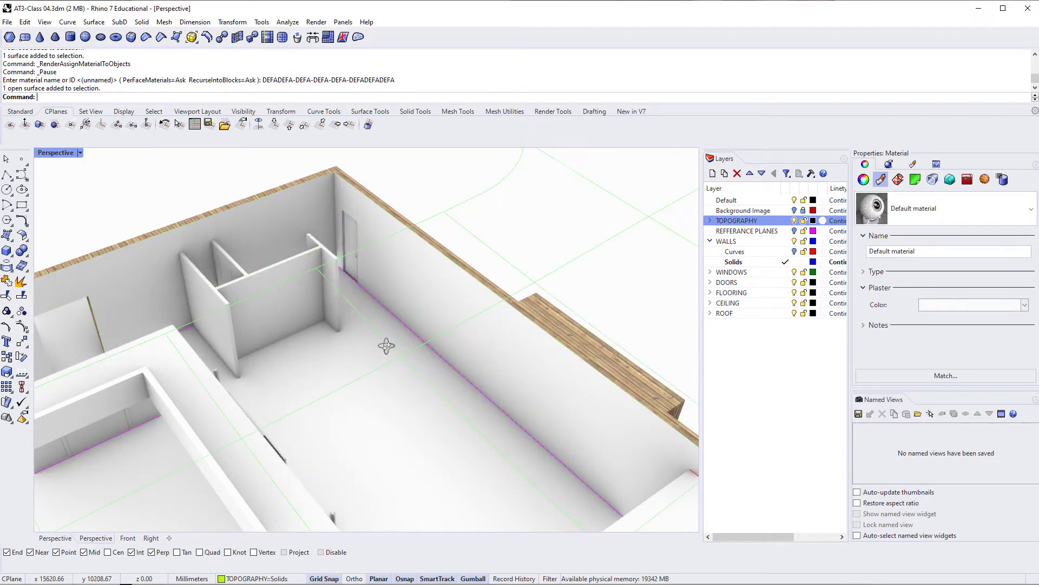
{"action": "right_click_drag", "start_coordinate": [386, 346], "coordinate": [419, 348]}
{"action": "key", "text": "ctrl+z"}
Assign Default material to only the two inner faces of the room's timber exterior walls and clear the selection
{"action": "left_click", "coordinate": [411, 255]}
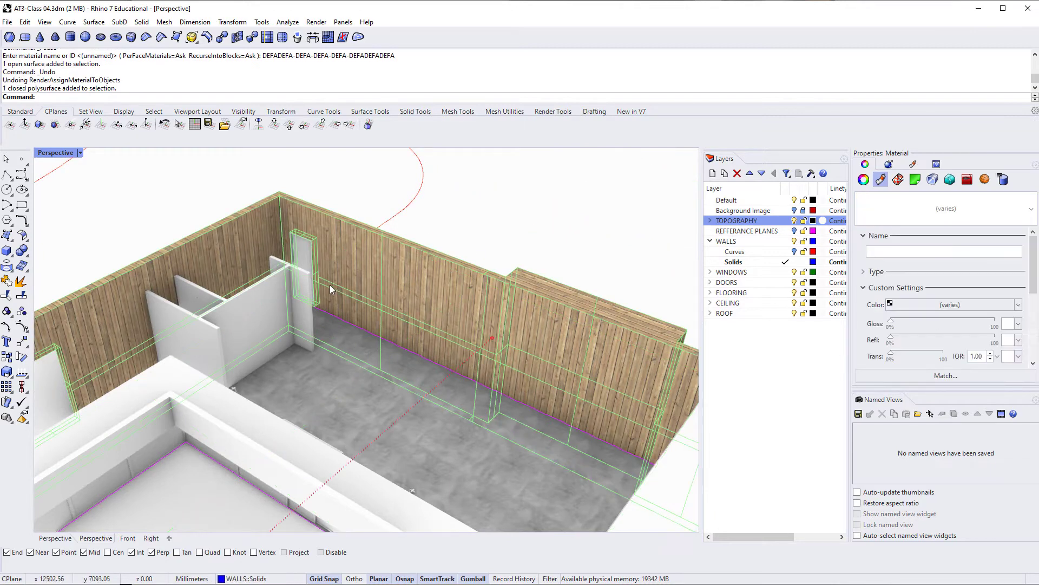
{"action": "key", "text": "Escape"}
{"action": "left_click", "coordinate": [358, 255]}
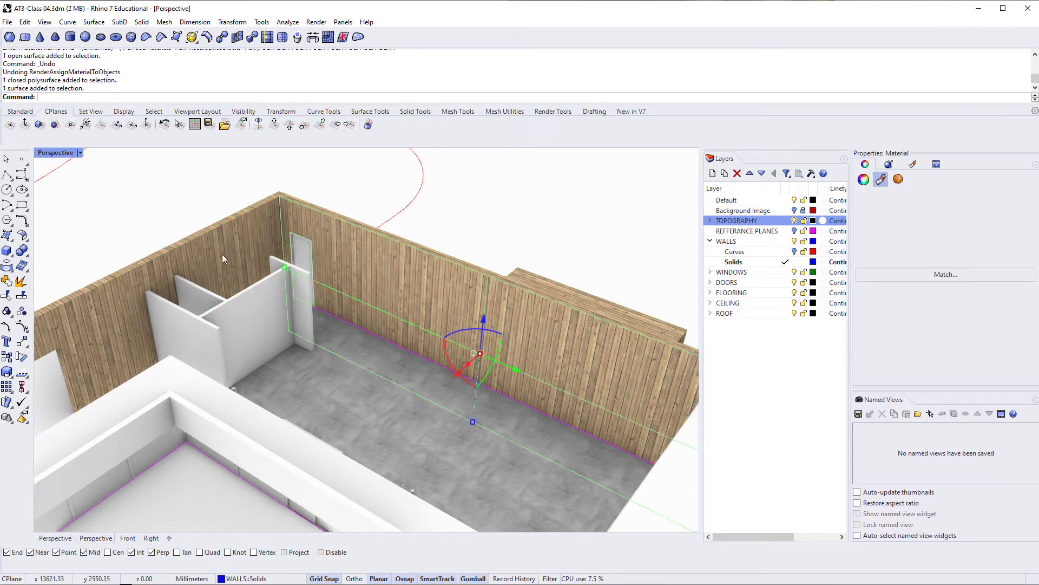
{"action": "left_click", "coordinate": [222, 254], "text": "shift"}
{"action": "left_click", "coordinate": [921, 222]}
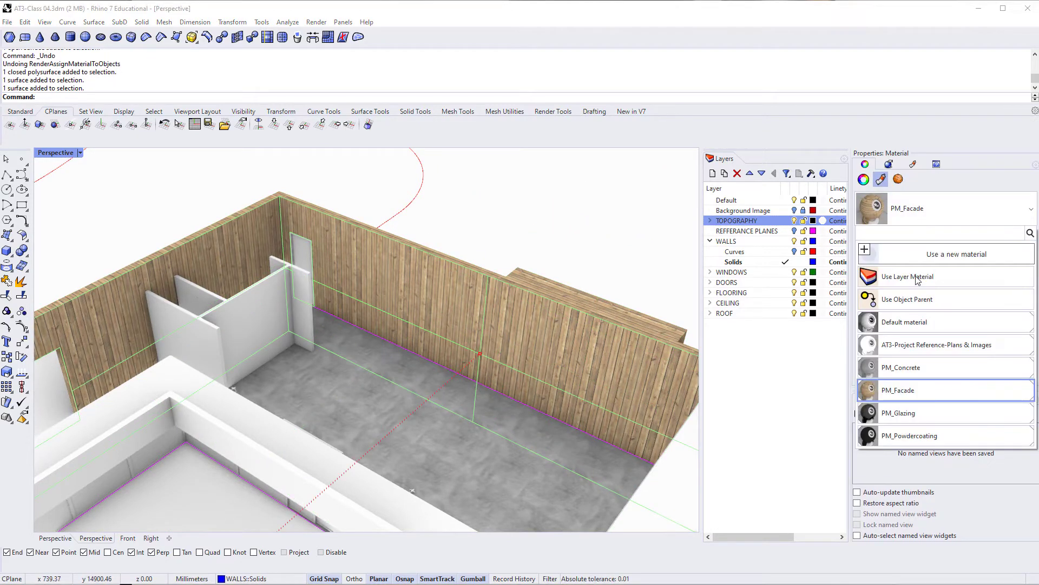
{"action": "left_click", "coordinate": [908, 329]}
{"action": "key", "text": "Escape"}
Examine the plain inner wall faces, timber exterior and concrete floor from several angles around the house
{"action": "right_click_drag", "start_coordinate": [411, 379], "coordinate": [361, 352]}
{"action": "scroll", "coordinate": [361, 349], "scroll_direction": "down", "scroll_amount": 2}
{"action": "right_click_drag", "start_coordinate": [358, 397], "coordinate": [490, 350], "text": "shift"}
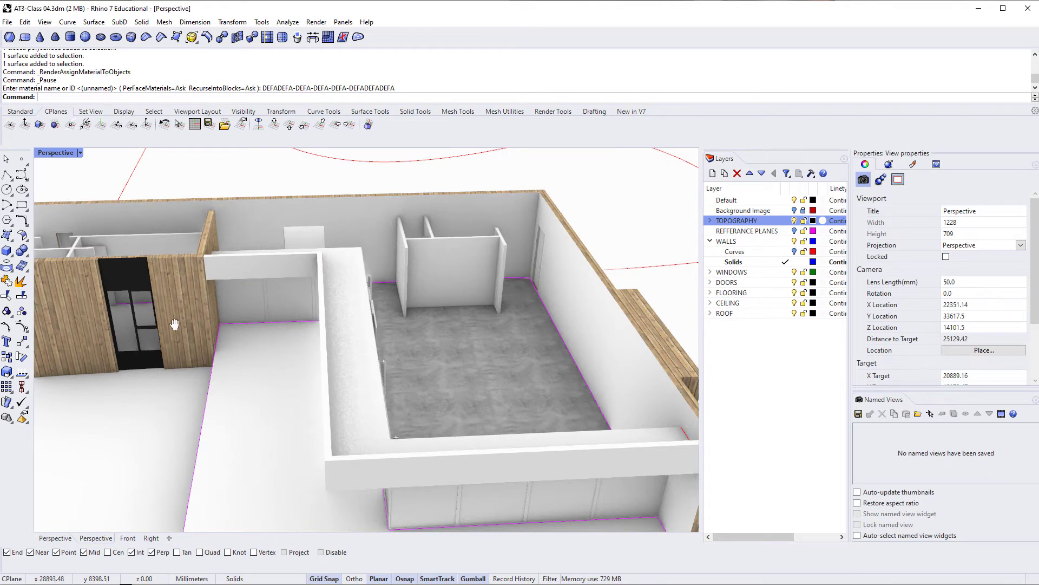
{"action": "right_click_drag", "start_coordinate": [174, 324], "coordinate": [387, 314], "text": "shift"}
{"action": "right_click_drag", "start_coordinate": [228, 358], "coordinate": [269, 328]}
{"action": "scroll", "coordinate": [281, 317], "scroll_direction": "down", "scroll_amount": 6}
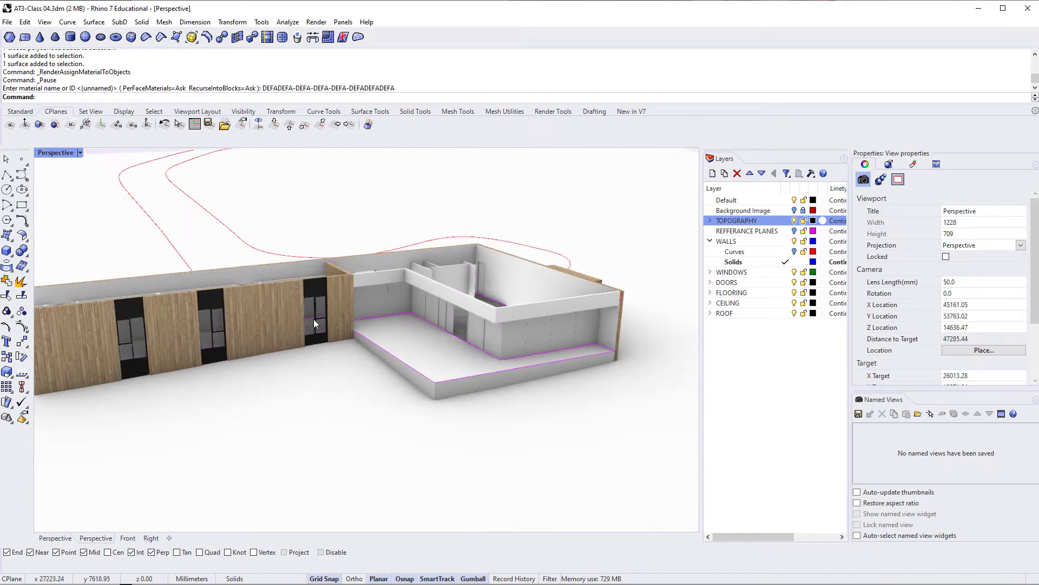
{"action": "right_click_drag", "start_coordinate": [372, 343], "coordinate": [308, 366]}
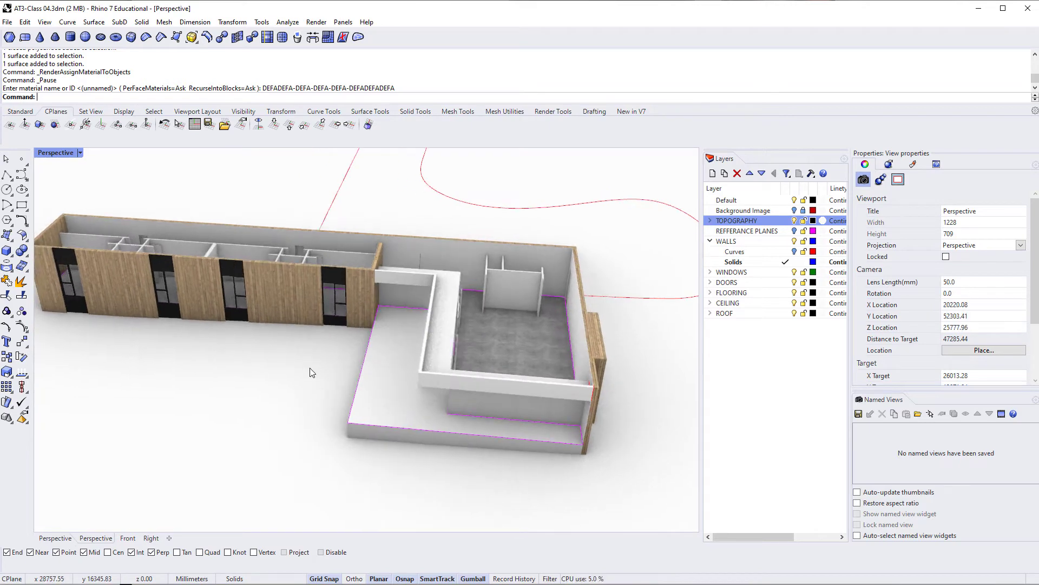
{"action": "scroll", "coordinate": [366, 339], "scroll_direction": "up", "scroll_amount": 5}
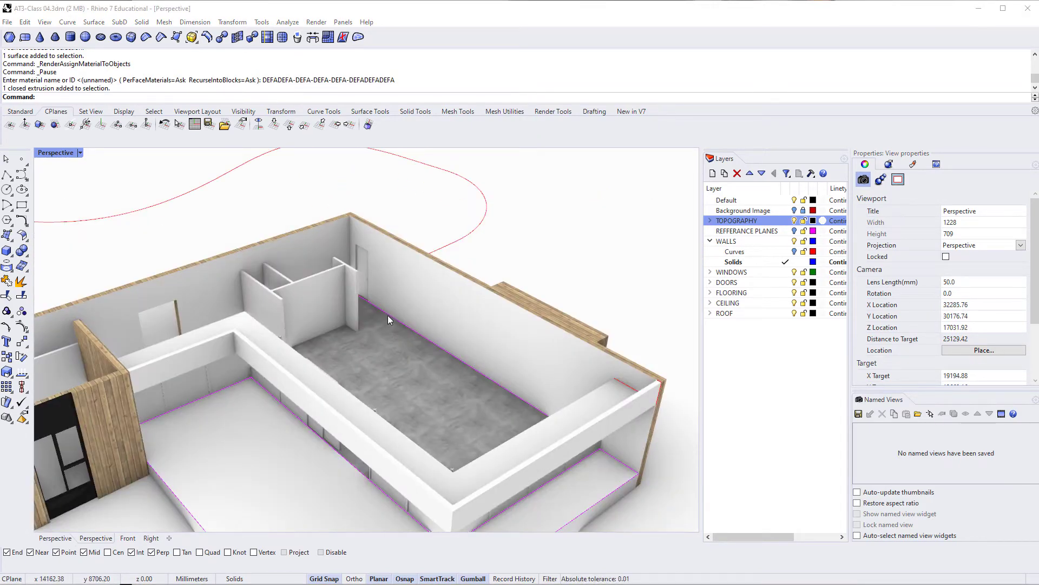
Isolate the door block at the far corner of the room and open it for block editing
{"action": "left_click", "coordinate": [366, 275]}
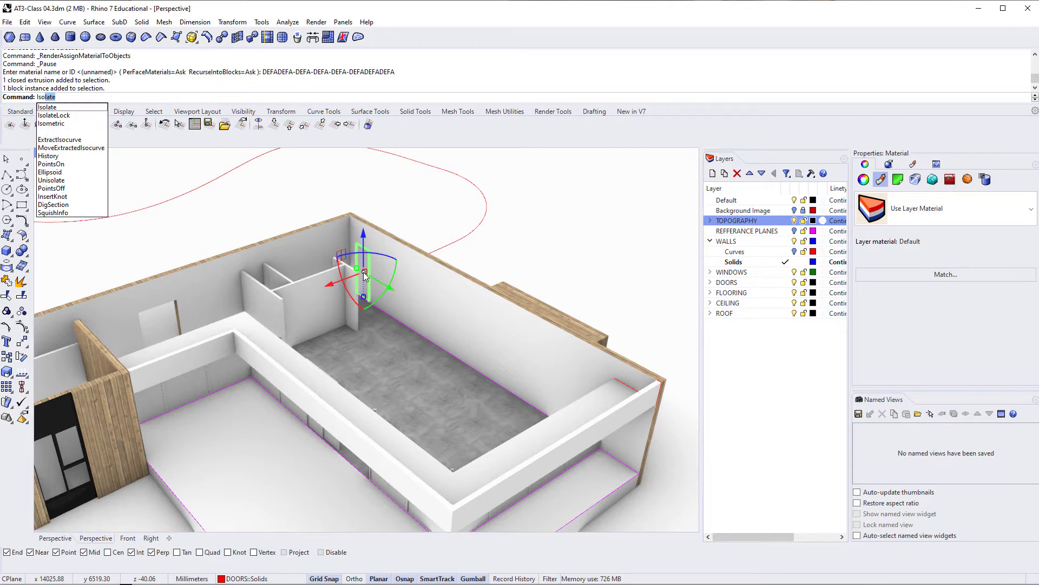
{"action": "key", "text": "Return"}
{"action": "type", "text": "ZS"}
{"action": "key", "text": "Return"}
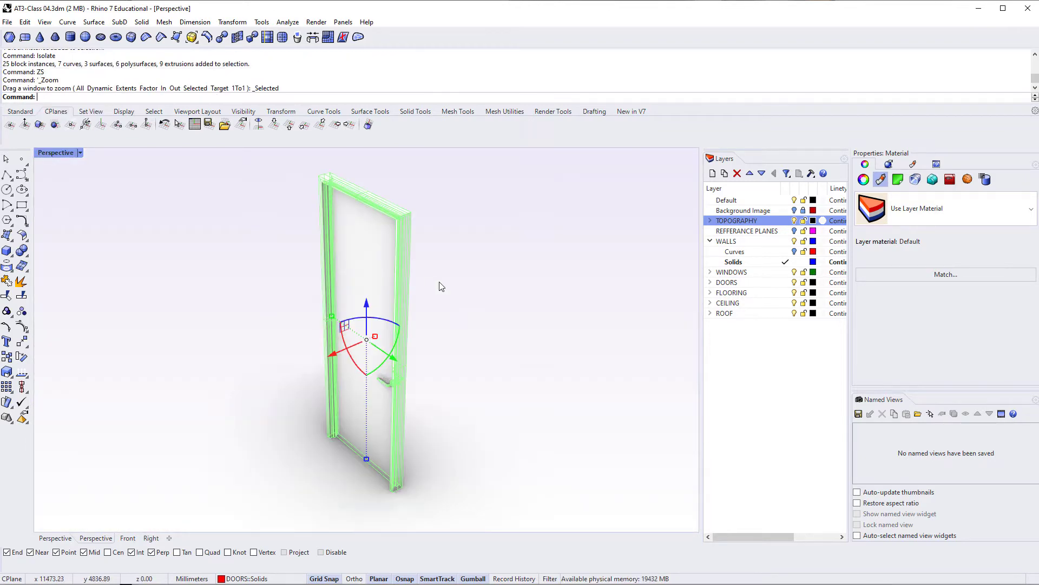
{"action": "key", "text": "Escape"}
{"action": "right_click_drag", "start_coordinate": [543, 379], "coordinate": [186, 413]}
{"action": "scroll", "coordinate": [372, 369], "scroll_direction": "up", "scroll_amount": 8}
{"action": "mouse_move", "coordinate": [373, 369]}
{"action": "right_mouse_down"}
{"action": "mouse_move", "coordinate": [594, 367]}
{"action": "mouse_move", "coordinate": [339, 371]}
{"action": "mouse_move", "coordinate": [429, 375]}
{"action": "mouse_move", "coordinate": [371, 370]}
{"action": "right_mouse_up"}
{"action": "left_click", "coordinate": [420, 367]}
{"action": "double_click", "coordinate": [372, 373]}
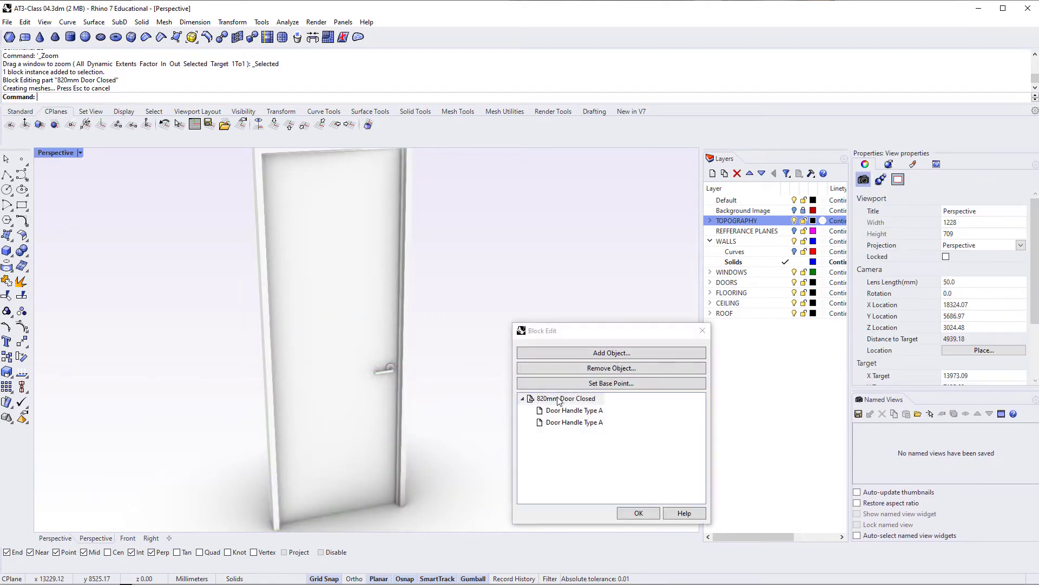
Assign the PM_Powdercoating material to the door frame inside the block
{"action": "left_click", "coordinate": [402, 265]}
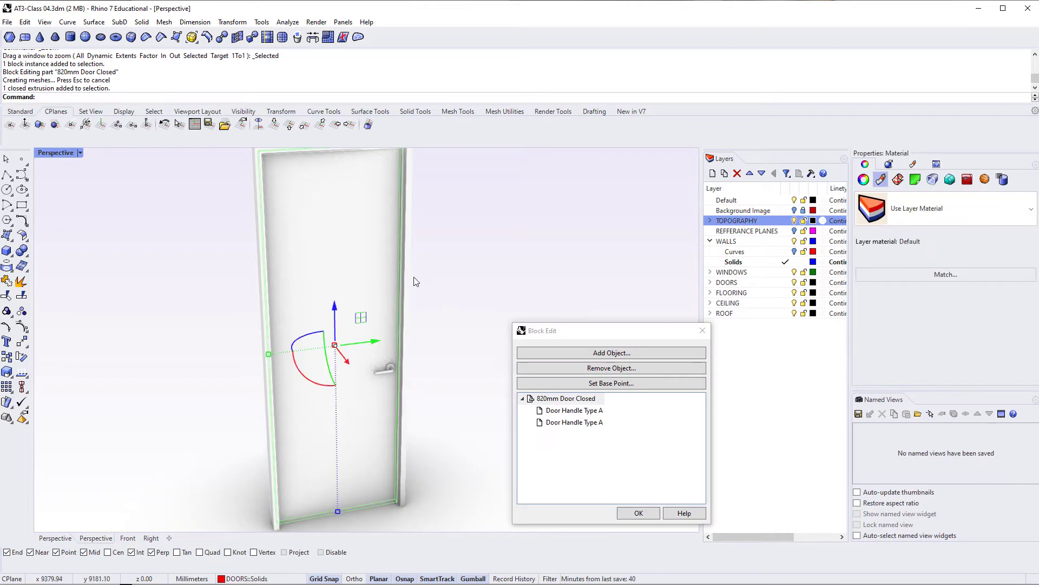
{"action": "left_click", "coordinate": [407, 221]}
{"action": "left_click", "coordinate": [527, 229]}
{"action": "left_click", "coordinate": [400, 245]}
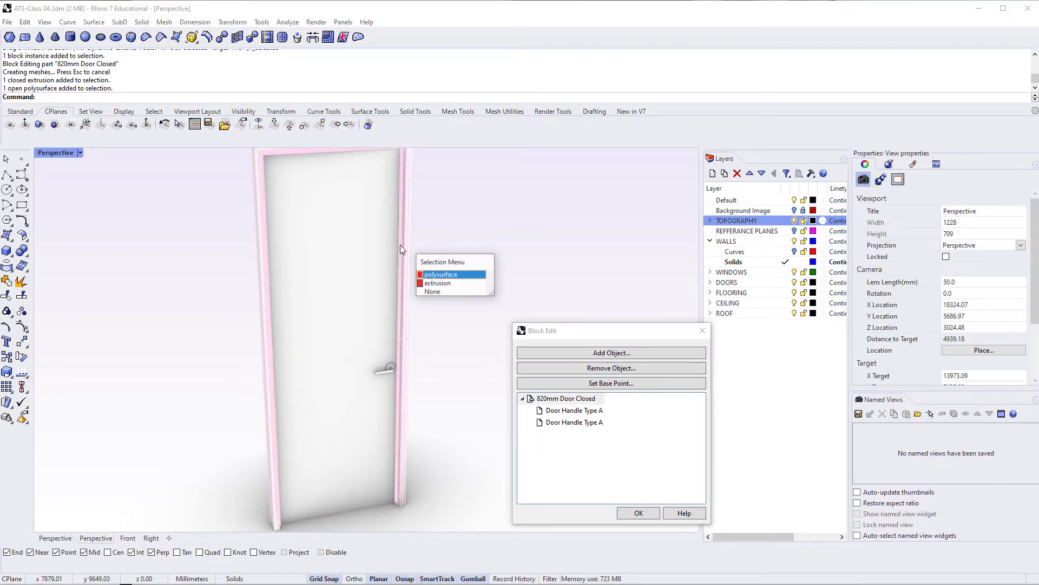
{"action": "left_click", "coordinate": [459, 276]}
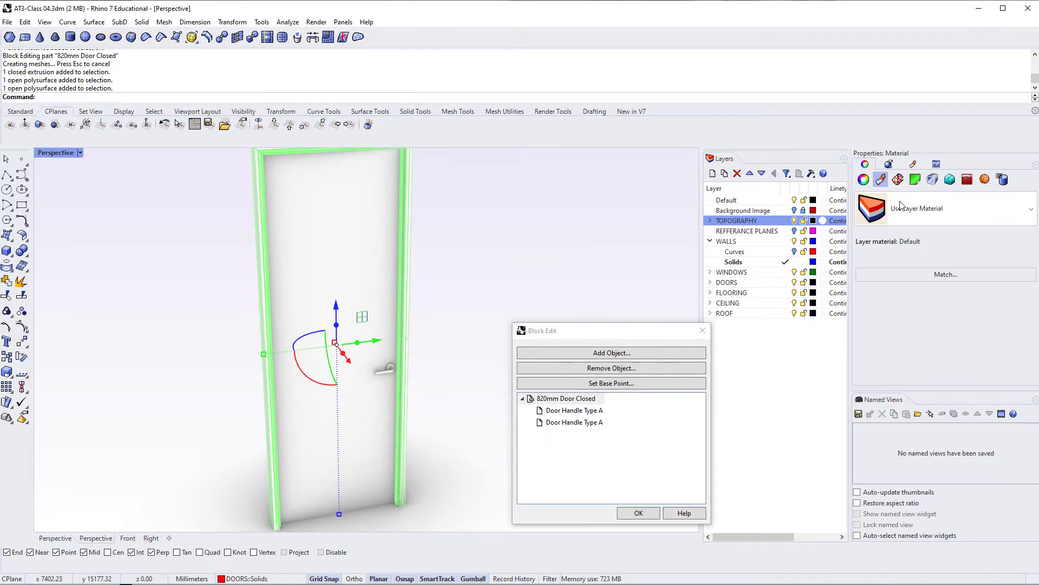
{"action": "left_click", "coordinate": [900, 205]}
{"action": "left_click", "coordinate": [904, 458]}
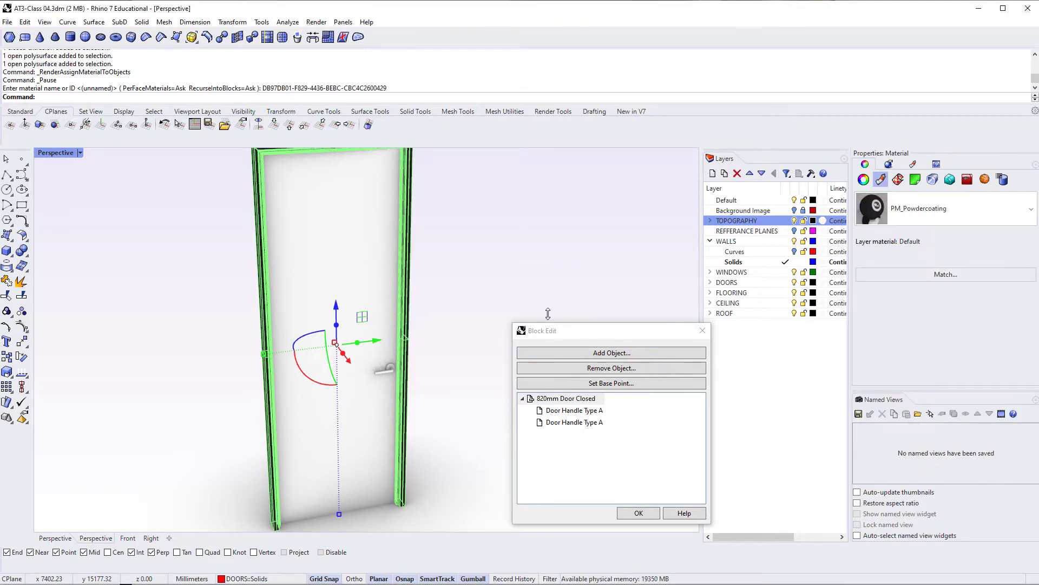
{"action": "left_click", "coordinate": [497, 272]}
Open the nested Door Handle Type A block for editing
{"action": "left_click", "coordinate": [377, 287]}
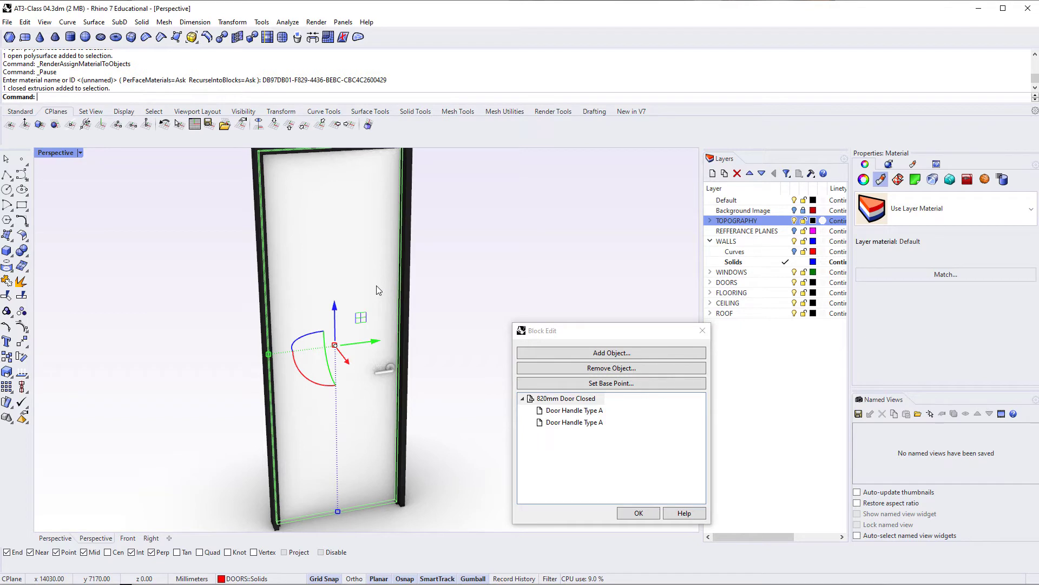
{"action": "right_click_drag", "start_coordinate": [361, 317], "coordinate": [382, 307]}
{"action": "left_click", "coordinate": [430, 288]}
{"action": "right_click_drag", "start_coordinate": [429, 348], "coordinate": [403, 338], "text": "shift"}
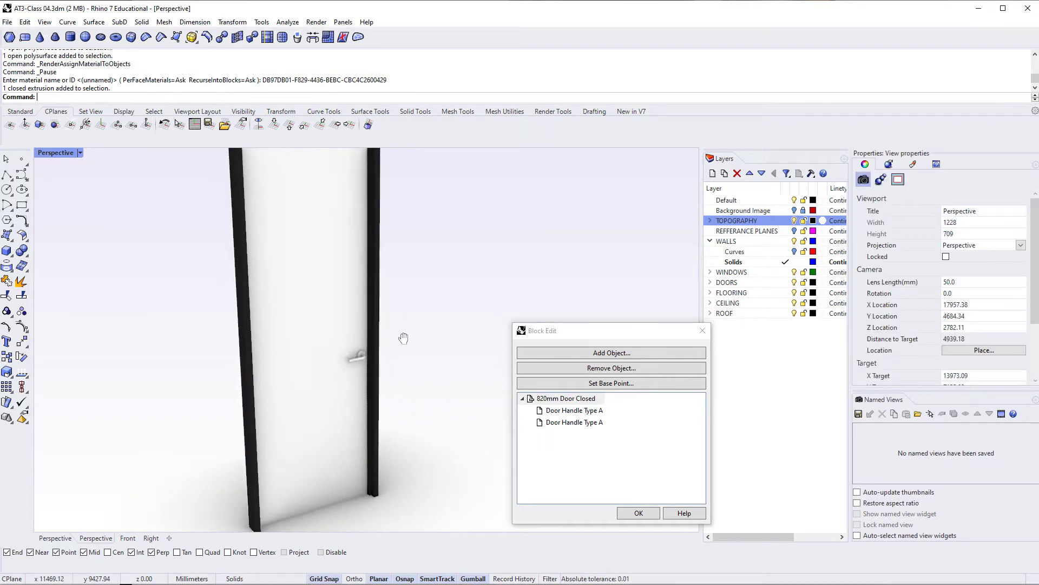
{"action": "scroll", "coordinate": [361, 357], "scroll_direction": "up", "scroll_amount": 2}
{"action": "scroll", "coordinate": [362, 356], "scroll_direction": "up", "scroll_amount": 3}
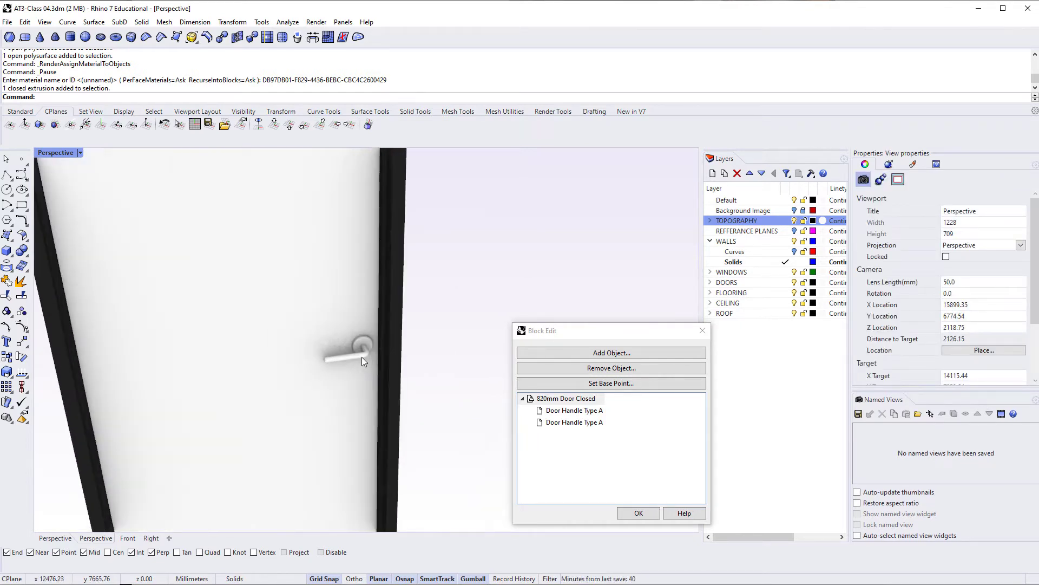
{"action": "left_click", "coordinate": [361, 356]}
{"action": "right_click_drag", "start_coordinate": [361, 353], "coordinate": [319, 387]}
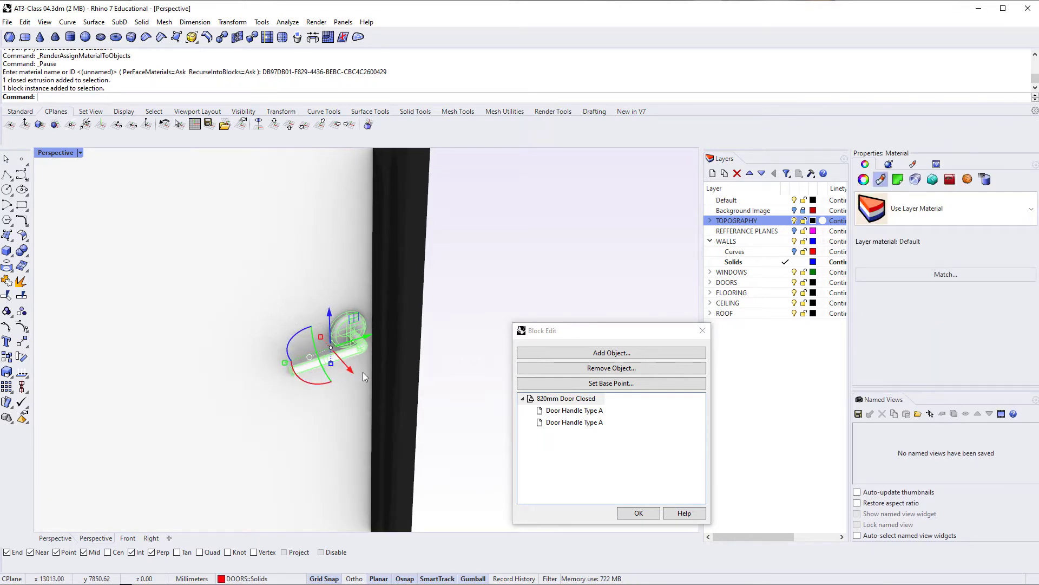
{"action": "left_click", "coordinate": [374, 302]}
{"action": "left_click", "coordinate": [356, 319]}
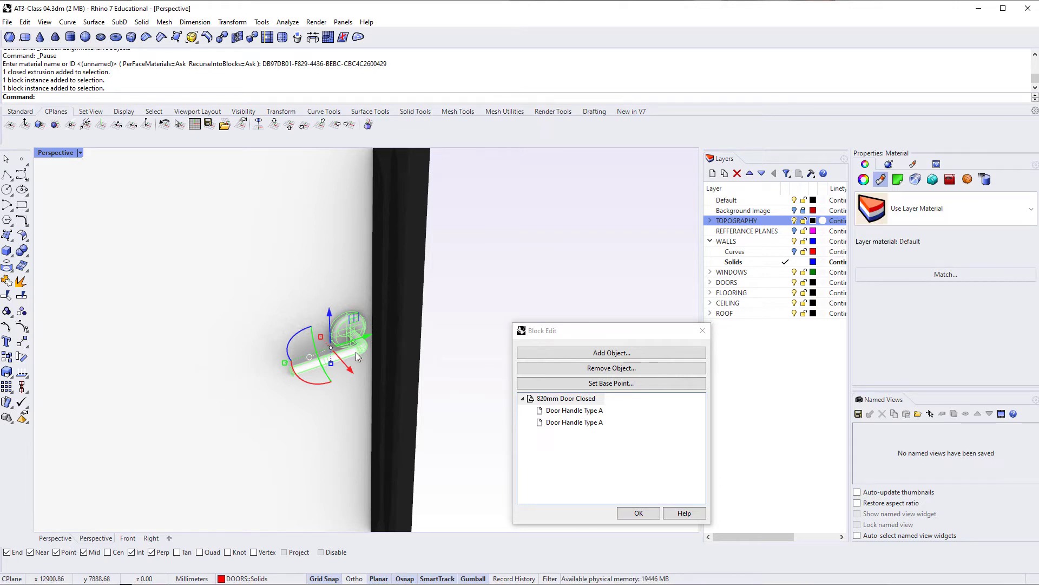
{"action": "left_click", "coordinate": [356, 352]}
{"action": "left_click", "coordinate": [356, 352]}
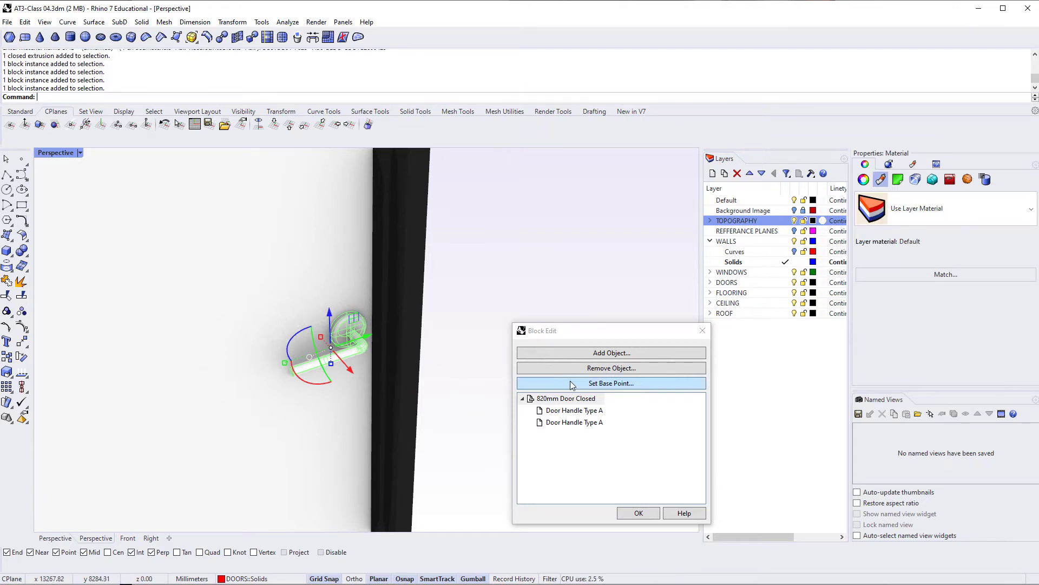
{"action": "double_click", "coordinate": [567, 414]}
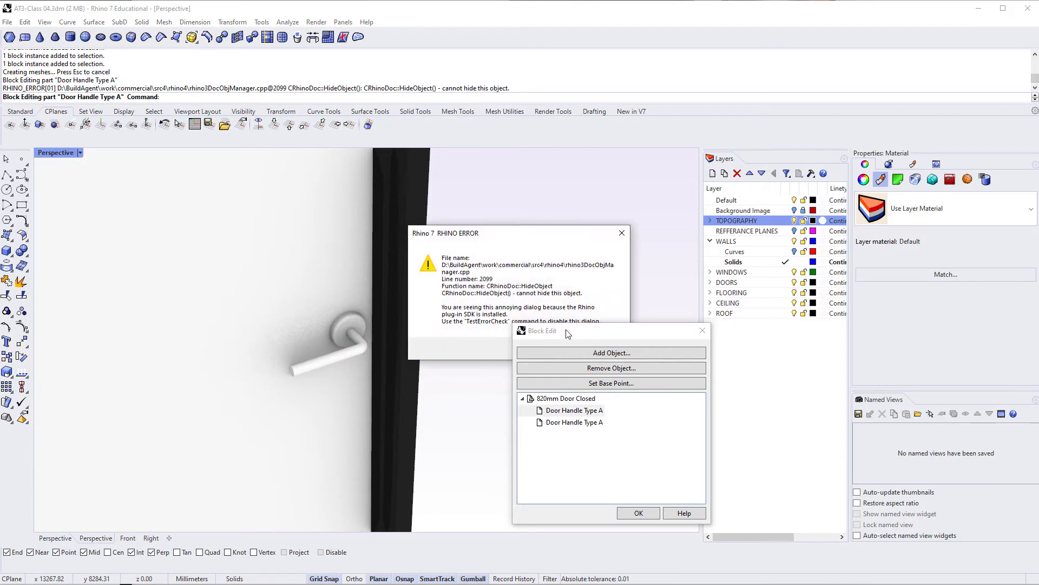
{"action": "left_click", "coordinate": [591, 349]}
Try to assign the PM_Powdercoating material to the lever of the door handle
{"action": "left_click", "coordinate": [333, 362]}
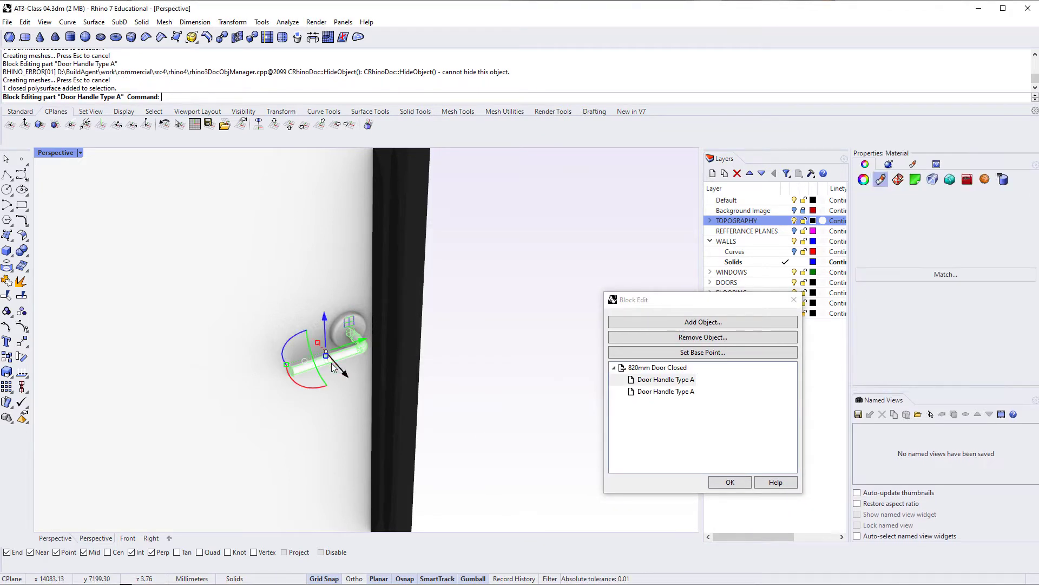
{"action": "scroll", "coordinate": [340, 355], "scroll_direction": "up", "scroll_amount": 2}
{"action": "scroll", "coordinate": [340, 356], "scroll_direction": "up", "scroll_amount": 2}
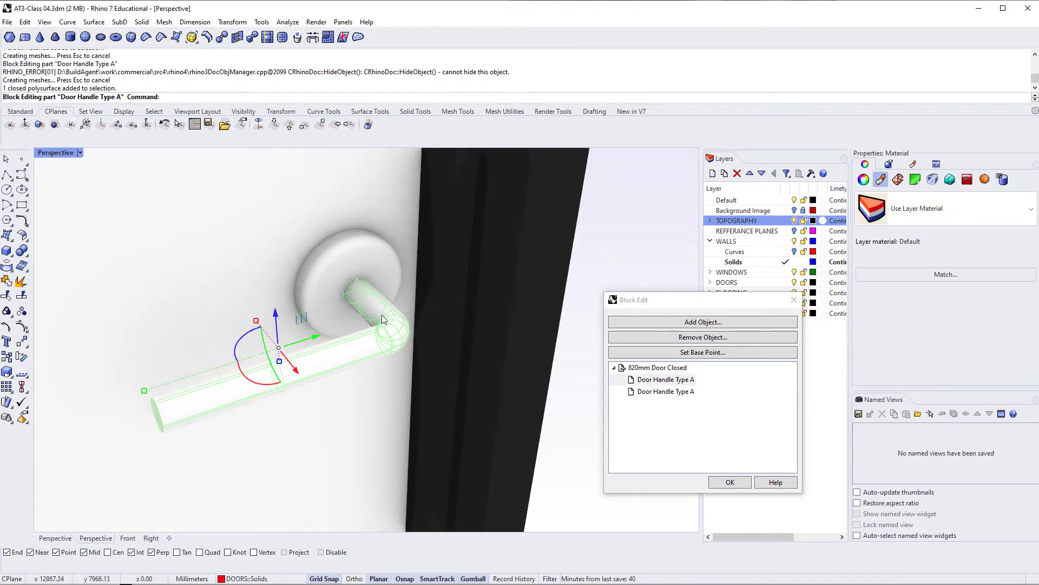
{"action": "left_click", "coordinate": [342, 267]}
{"action": "left_click", "coordinate": [362, 360]}
{"action": "left_click", "coordinate": [892, 200]}
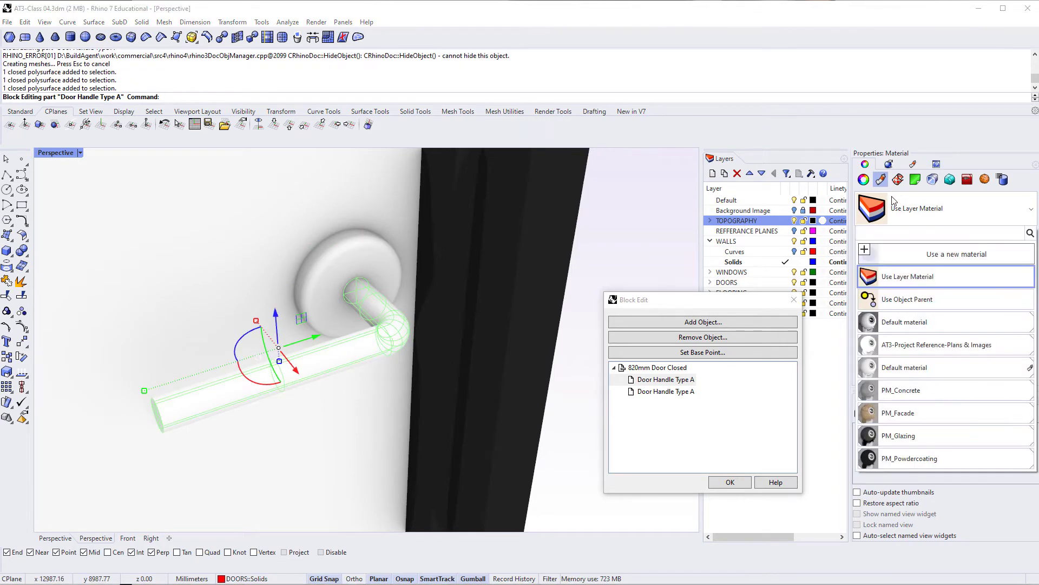
{"action": "left_click", "coordinate": [907, 456]}
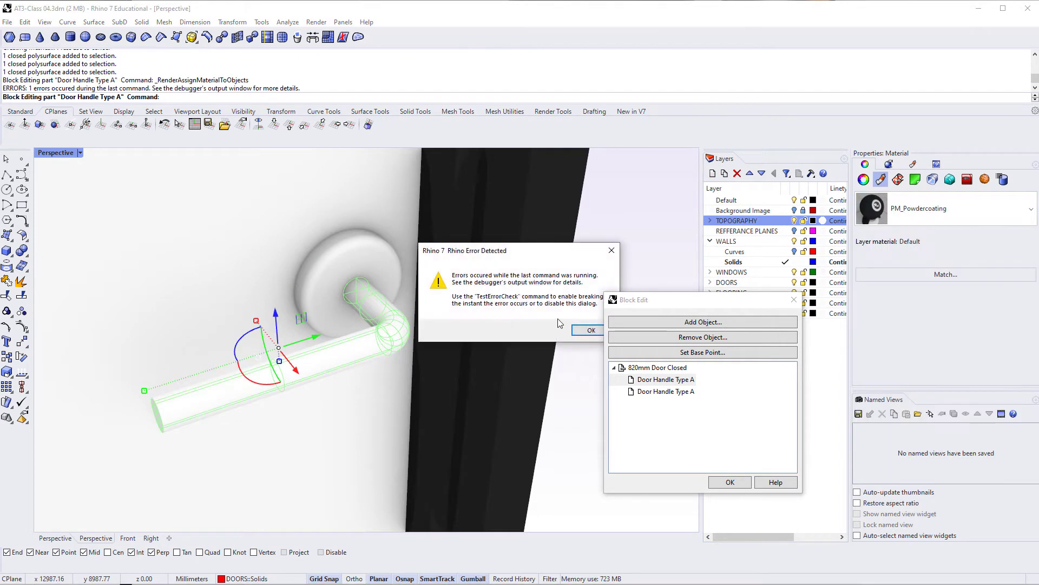
{"action": "left_click", "coordinate": [587, 332]}
{"action": "scroll", "coordinate": [324, 363], "scroll_direction": "down", "scroll_amount": 2}
{"action": "key", "text": "Escape"}
Delete the door handle's lever and undo the deletion
{"action": "left_click", "coordinate": [341, 351]}
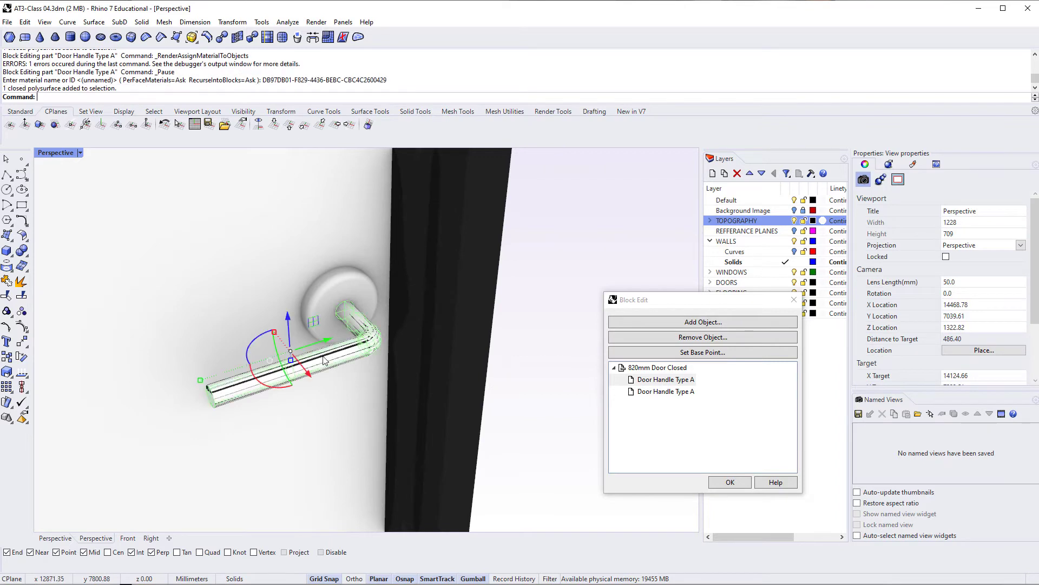
{"action": "key", "text": "Delete"}
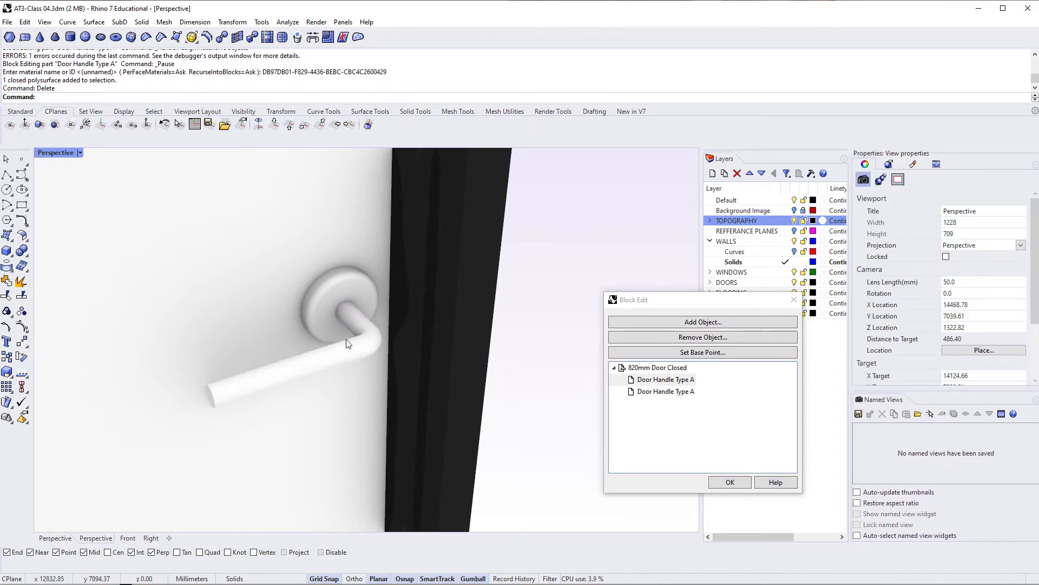
{"action": "key", "text": "ctrl+z"}
Undo the material assignments and block edits back to before the door was isolated
{"action": "key", "text": "ctrl+z"}
{"action": "key", "text": "ctrl+z"}
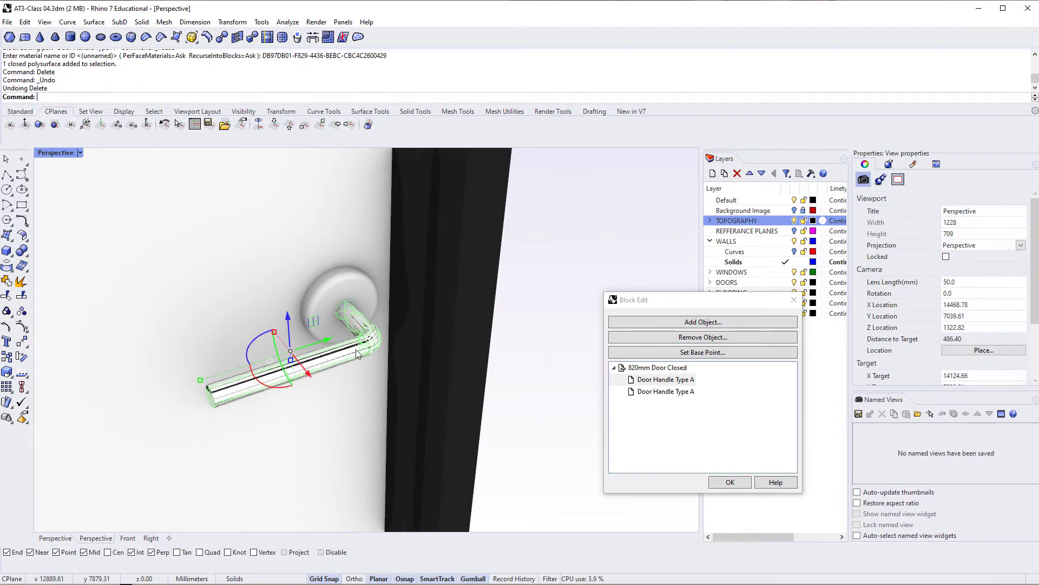
{"action": "left_click", "coordinate": [616, 323]}
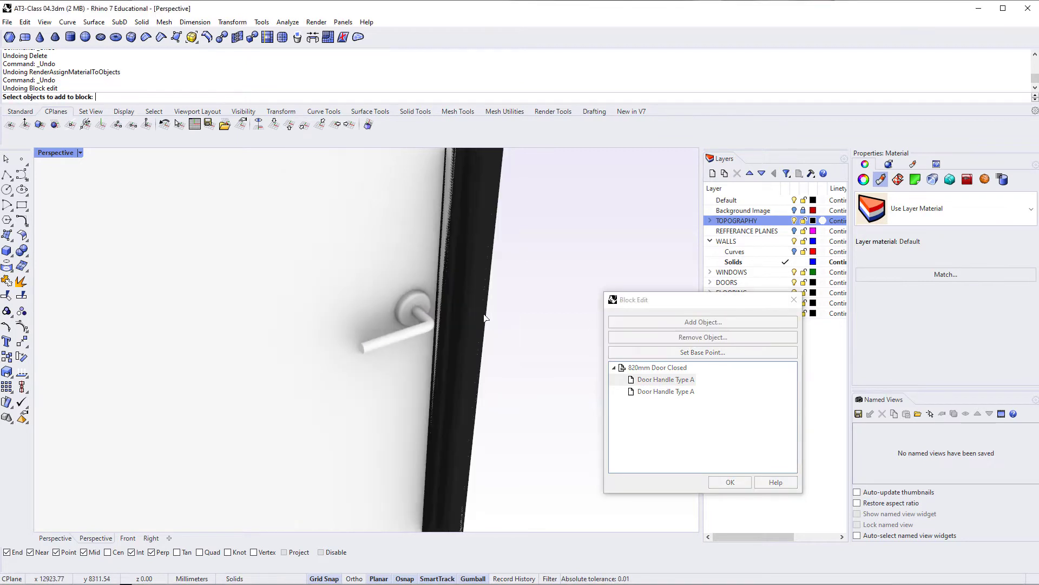
{"action": "key", "text": "ctrl+z"}
{"action": "key", "text": "ctrl+z"}
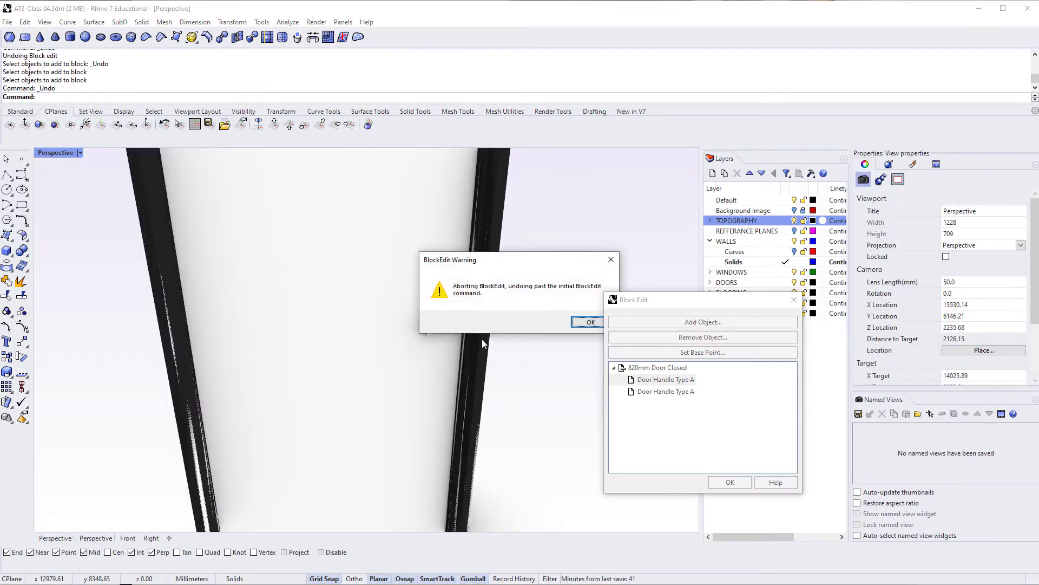
{"action": "left_click", "coordinate": [591, 322]}
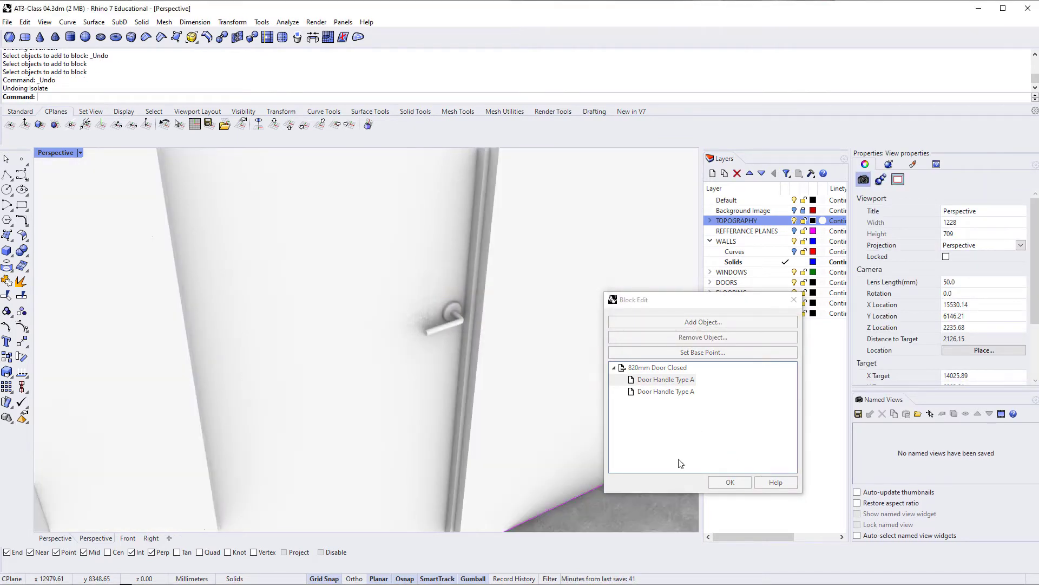
Isolate the door block and open 820mm Door Closed for block editing
{"action": "left_click", "coordinate": [428, 326]}
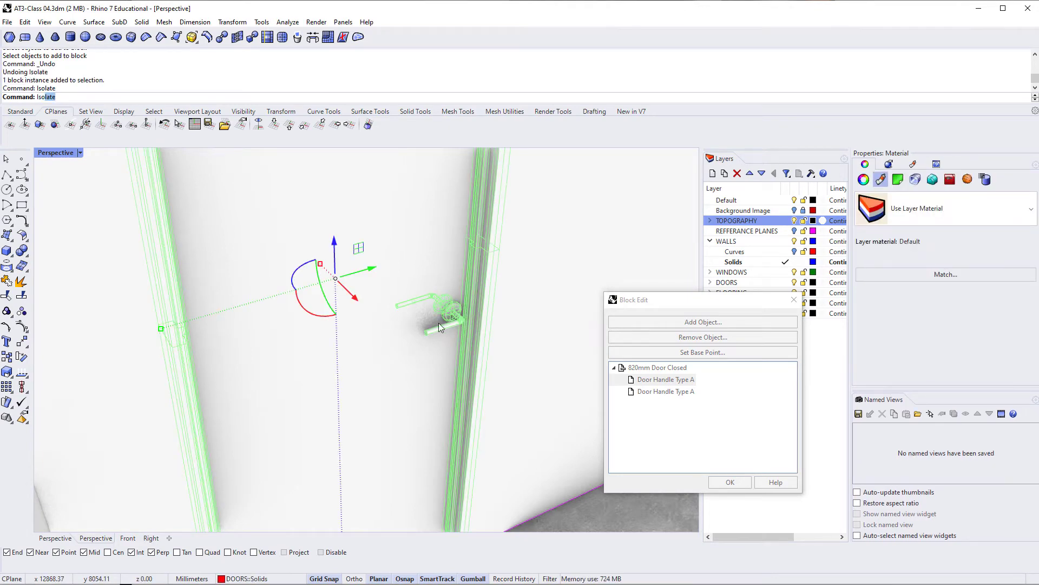
{"action": "left_click", "coordinate": [439, 326]}
{"action": "left_click", "coordinate": [434, 330]}
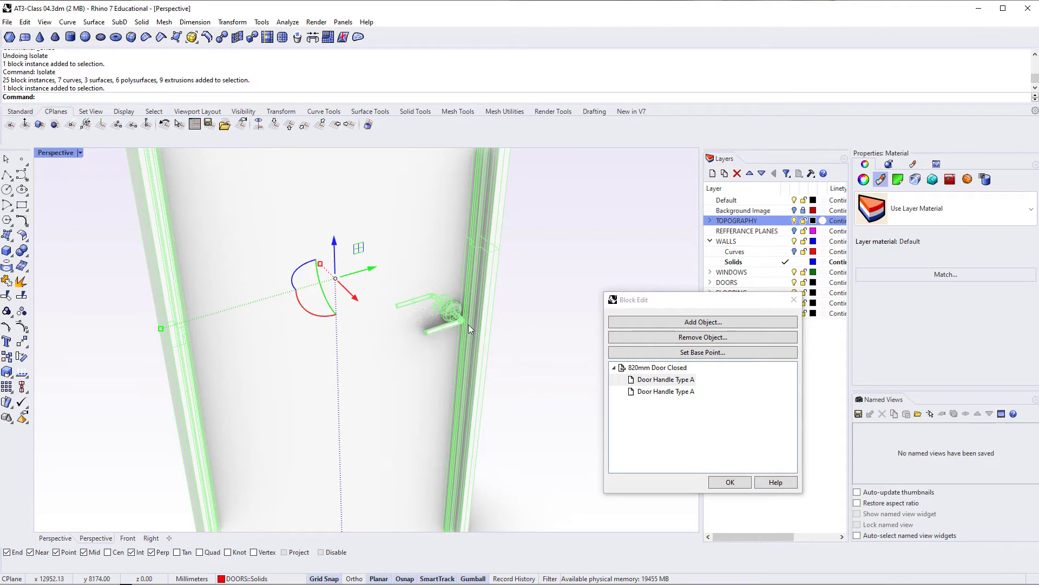
{"action": "left_click", "coordinate": [472, 335]}
{"action": "left_click", "coordinate": [457, 338]}
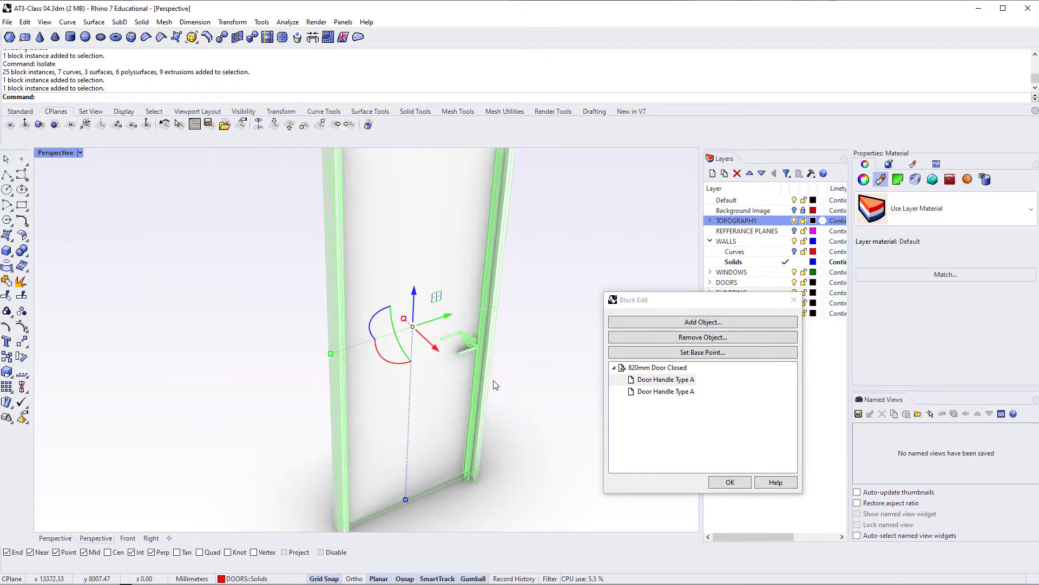
{"action": "left_click", "coordinate": [470, 340]}
{"action": "left_click", "coordinate": [470, 340]}
{"action": "left_click", "coordinate": [663, 368]}
Assign PM_Powdercoating to the frame polysurface of the 820mm Door Closed block
{"action": "right_click_drag", "start_coordinate": [381, 381], "coordinate": [319, 355]}
{"action": "left_click", "coordinate": [464, 367]}
{"action": "scroll", "coordinate": [440, 375], "scroll_direction": "up", "scroll_amount": 3}
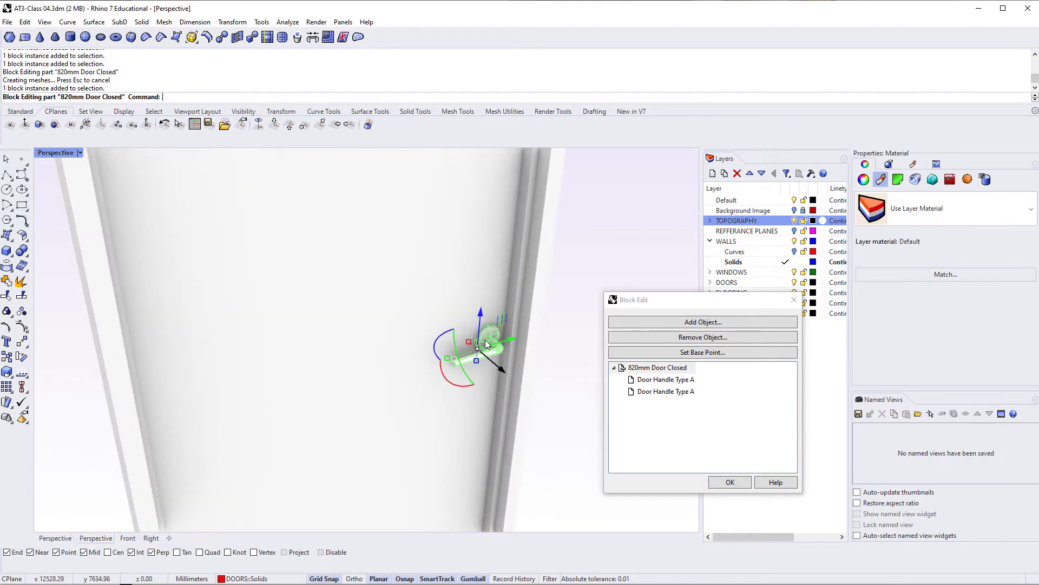
{"action": "left_click", "coordinate": [305, 349]}
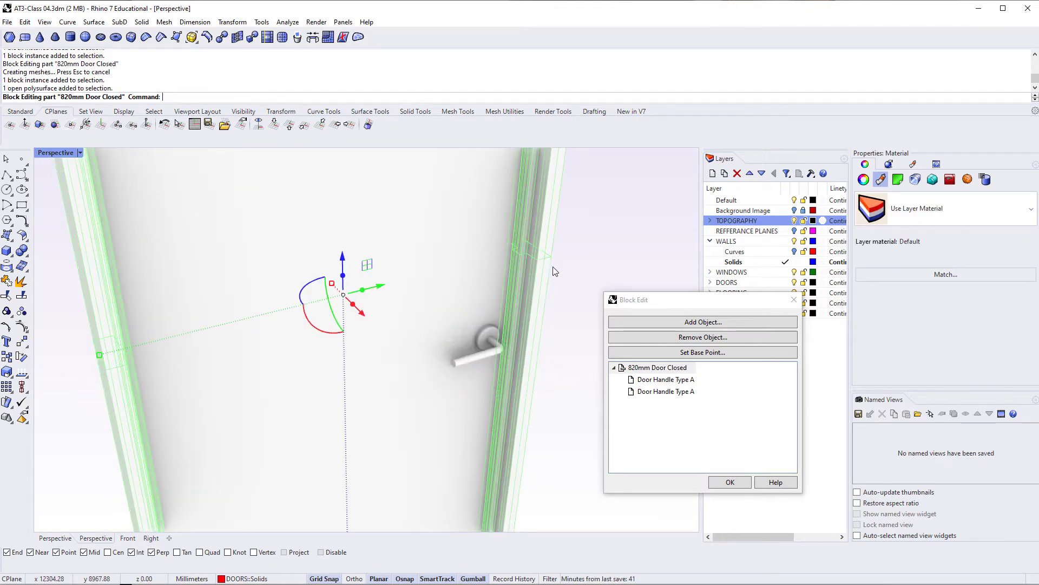
{"action": "left_click", "coordinate": [905, 210]}
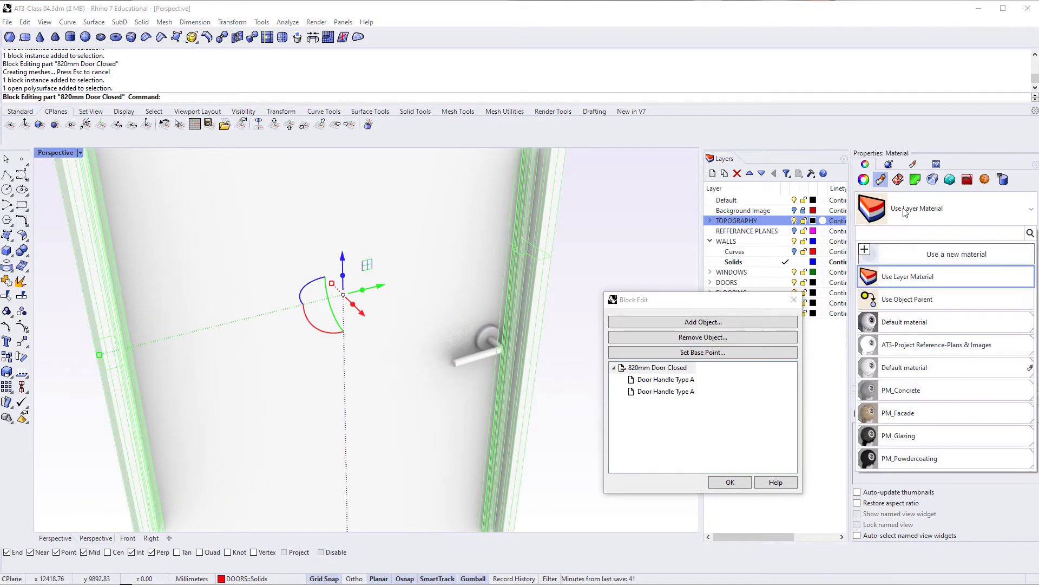
{"action": "left_click", "coordinate": [898, 458]}
Create a new Metal material for the door handle and assign it to the objects inside the Door Handle Type A block
{"action": "left_click", "coordinate": [464, 362]}
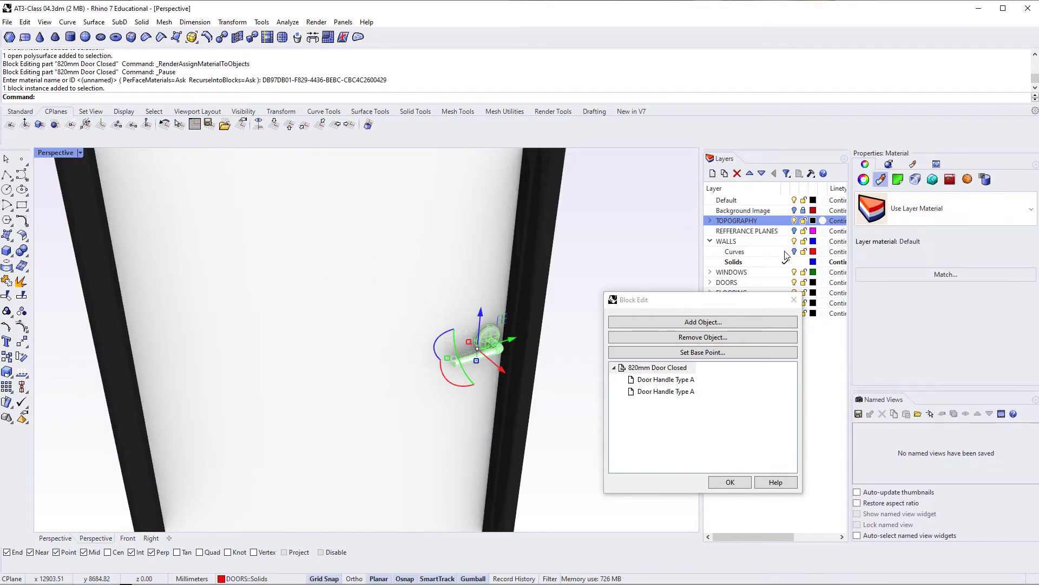
{"action": "right_click_drag", "start_coordinate": [550, 364], "coordinate": [353, 400]}
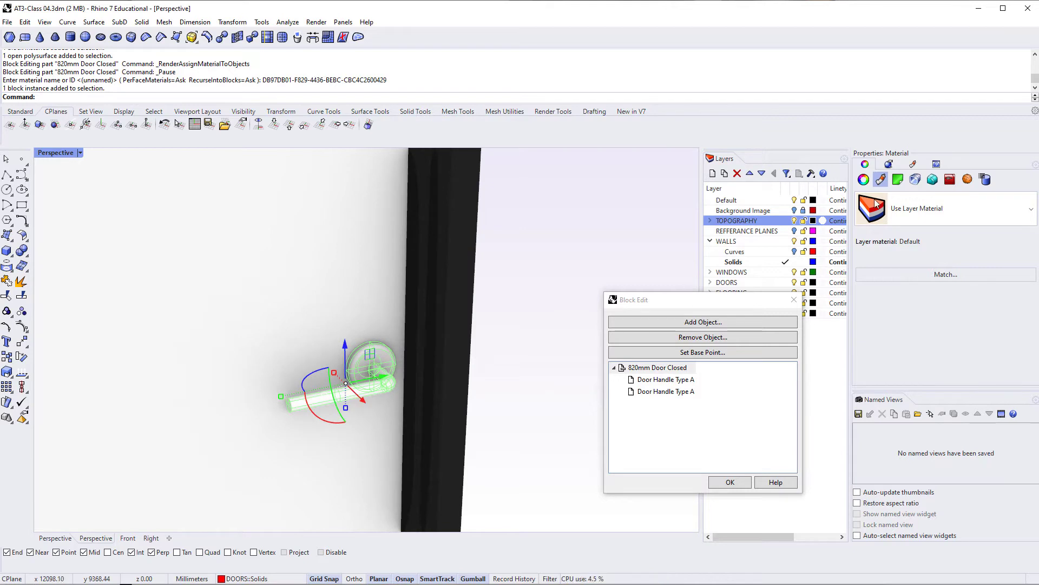
{"action": "left_click", "coordinate": [933, 222]}
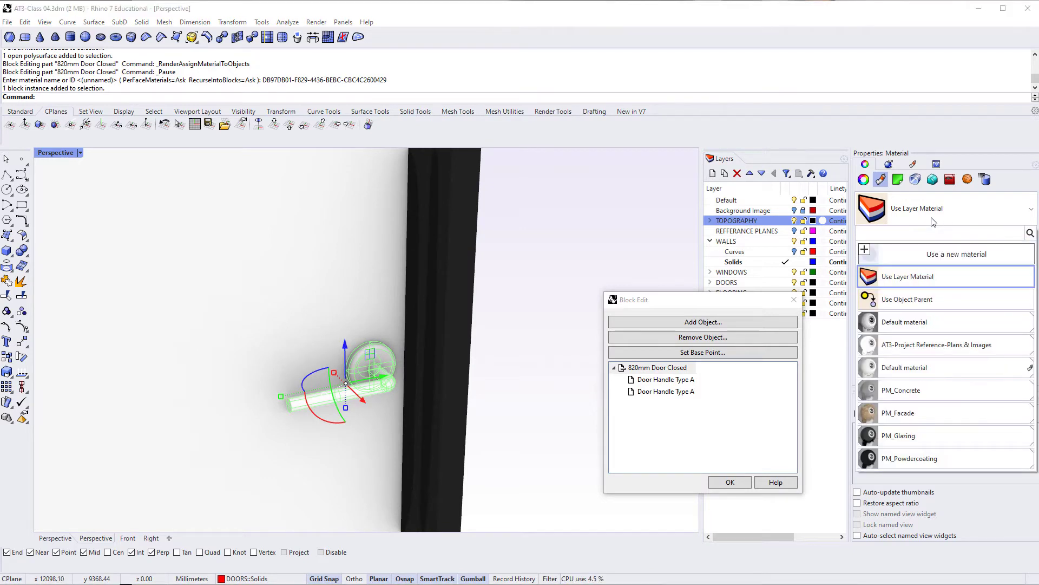
{"action": "left_click", "coordinate": [864, 250]}
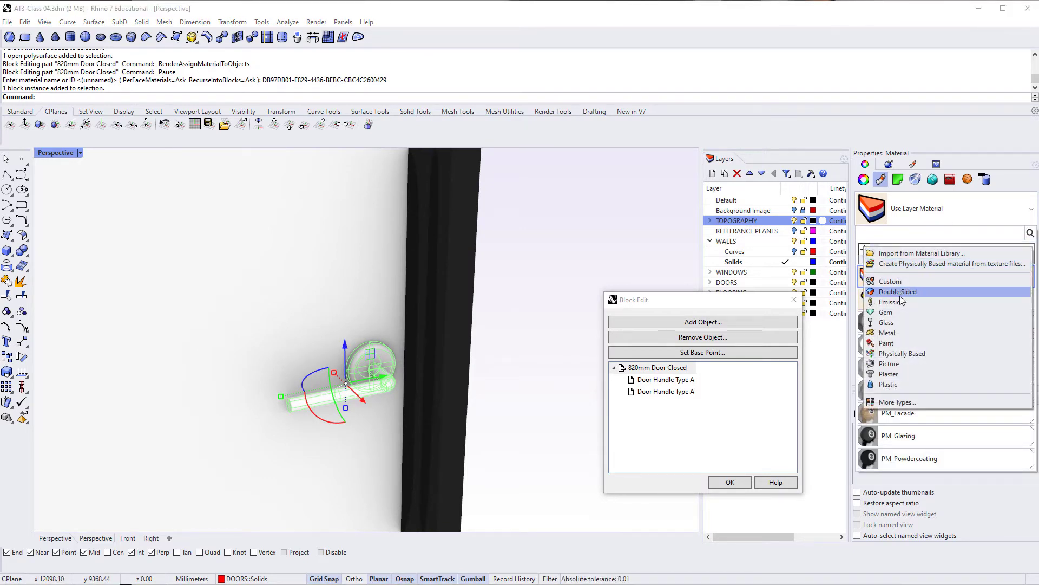
{"action": "left_click", "coordinate": [920, 334]}
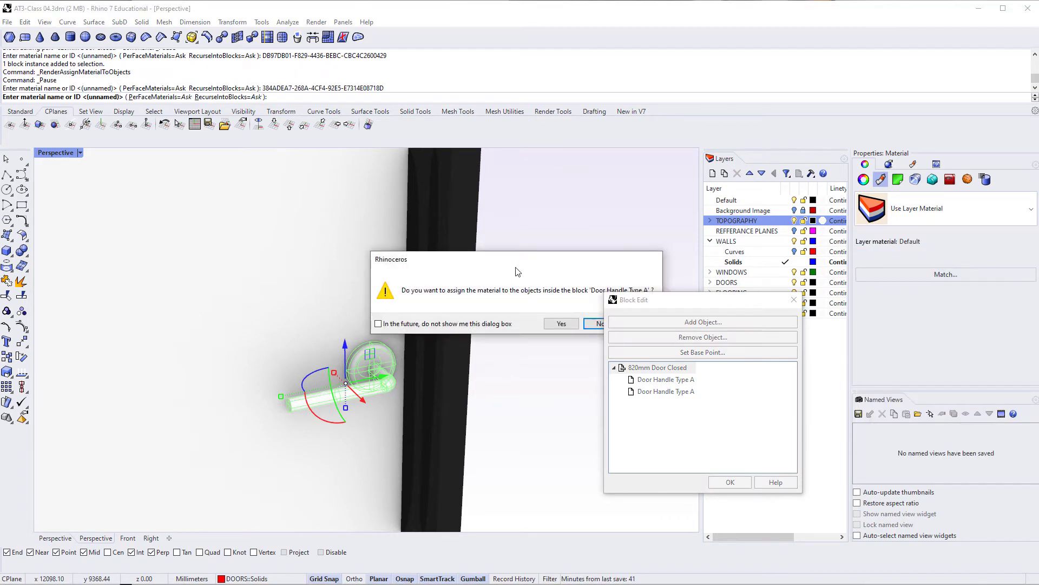
{"action": "left_click_drag", "start_coordinate": [516, 267], "coordinate": [446, 226]}
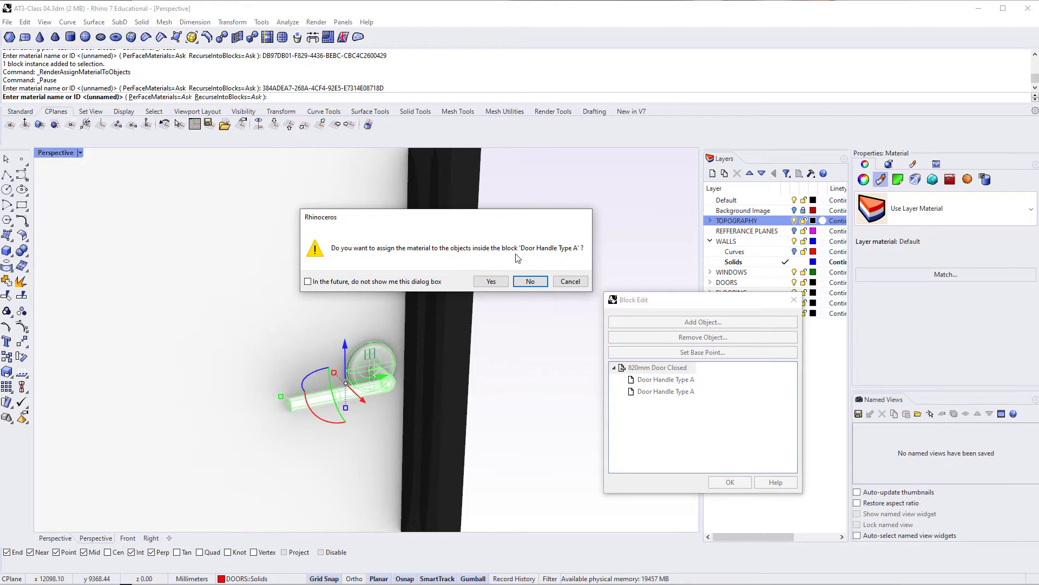
{"action": "left_click", "coordinate": [498, 280]}
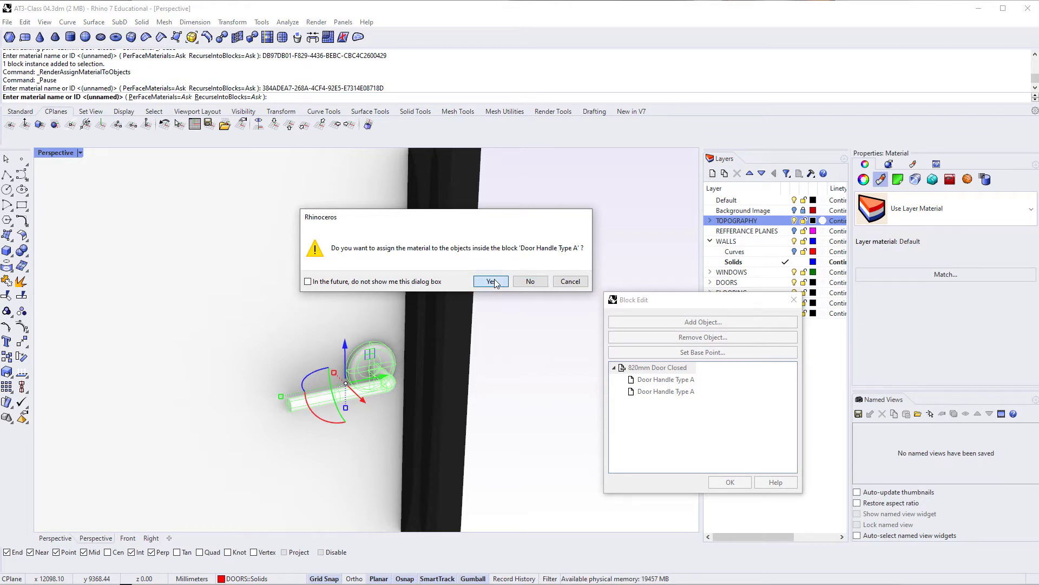
{"action": "left_click", "coordinate": [509, 372]}
Assign the existing Metal material to the handle on the door's other side, including the objects inside its block
{"action": "scroll", "coordinate": [351, 399], "scroll_direction": "up", "scroll_amount": 4}
{"action": "mouse_move", "coordinate": [353, 399]}
{"action": "right_mouse_down"}
{"action": "mouse_move", "coordinate": [402, 410]}
{"action": "mouse_move", "coordinate": [480, 385]}
{"action": "mouse_move", "coordinate": [274, 374]}
{"action": "mouse_move", "coordinate": [269, 421]}
{"action": "mouse_move", "coordinate": [255, 410]}
{"action": "mouse_move", "coordinate": [357, 386]}
{"action": "right_mouse_up"}
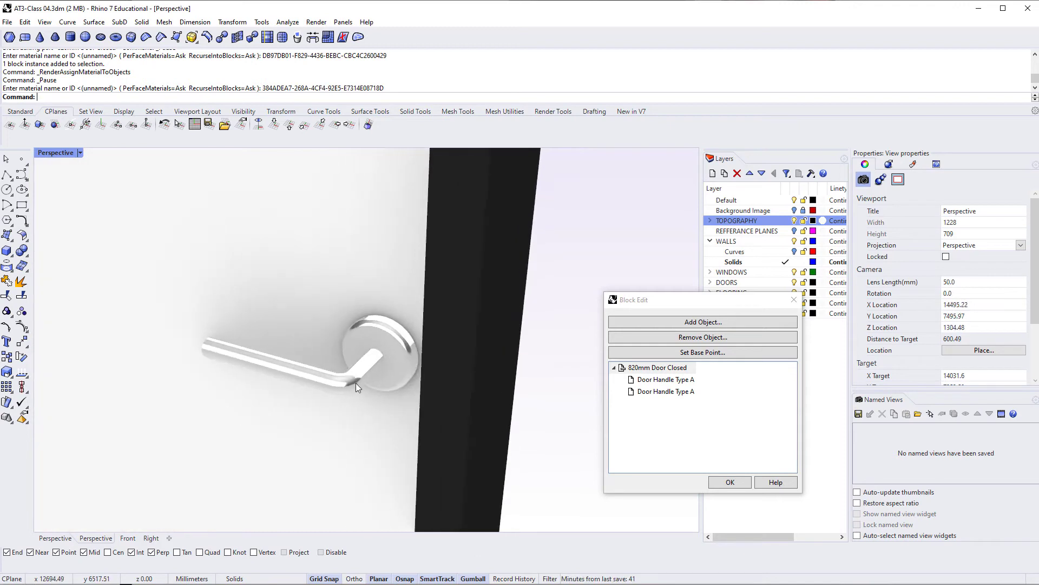
{"action": "left_click", "coordinate": [356, 379]}
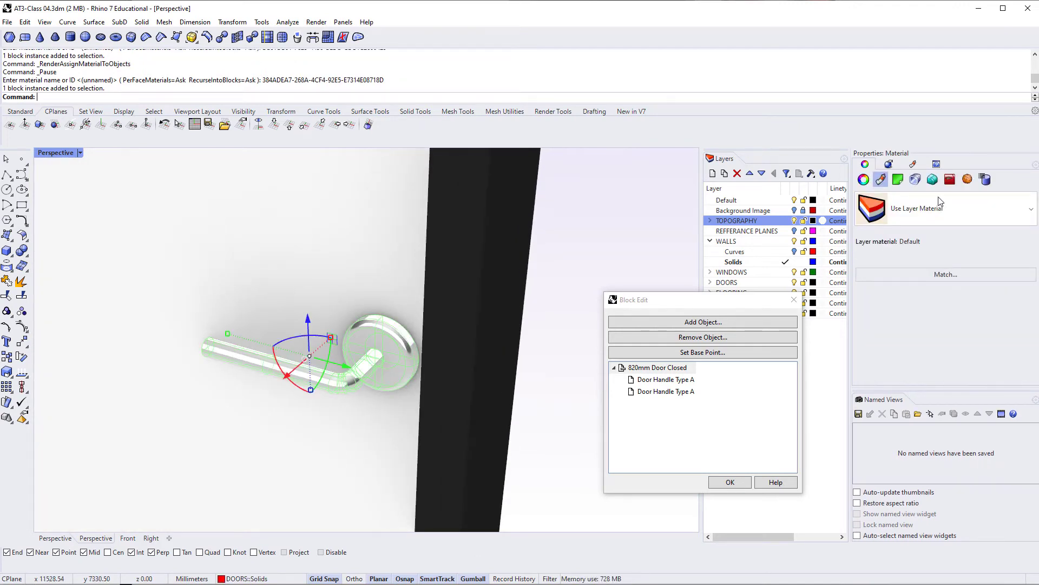
{"action": "left_click", "coordinate": [893, 218]}
{"action": "left_click", "coordinate": [883, 205]}
{"action": "left_click", "coordinate": [912, 214]}
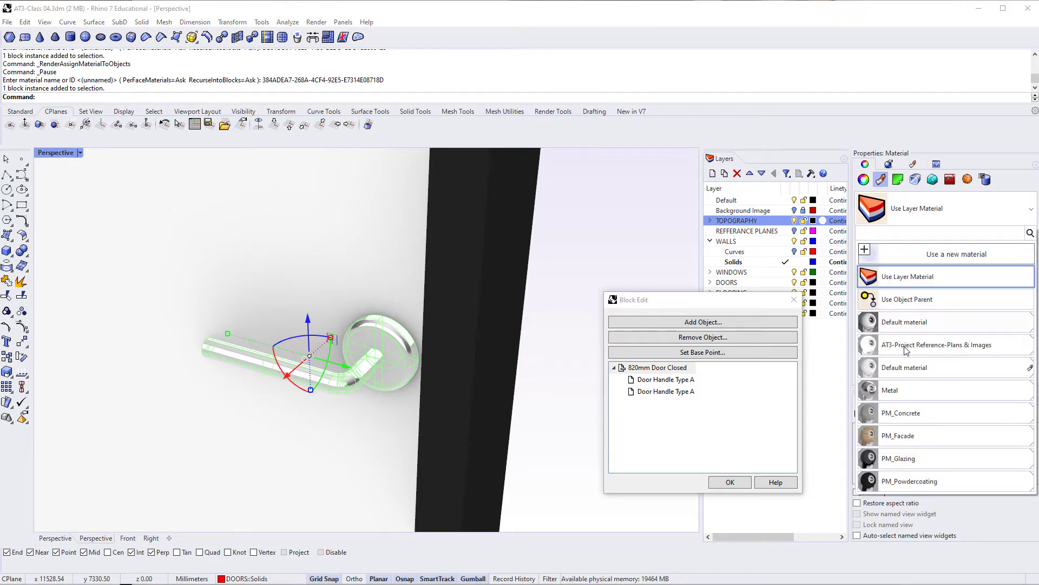
{"action": "left_click", "coordinate": [889, 395]}
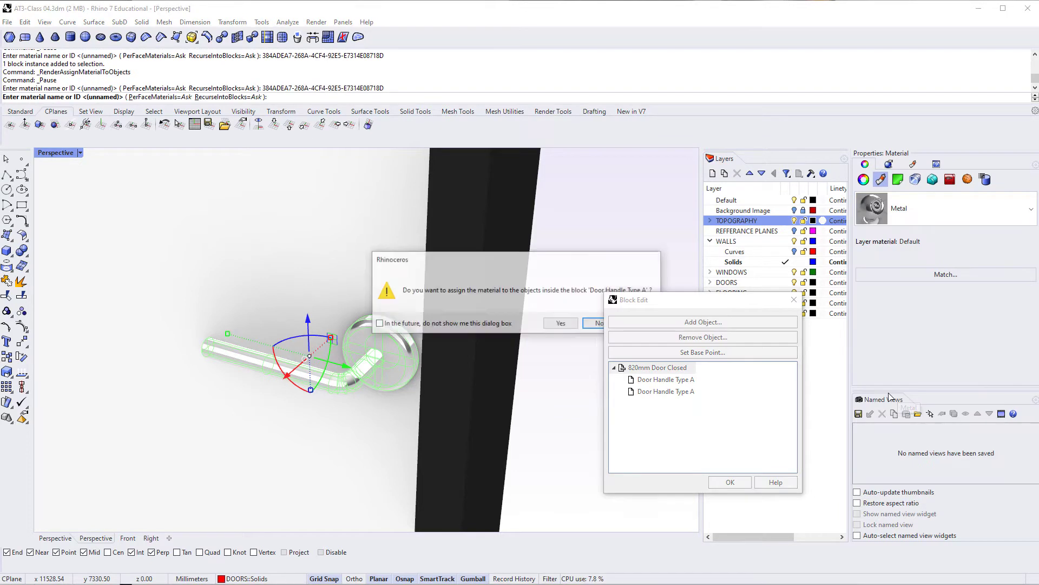
{"action": "left_click", "coordinate": [561, 323]}
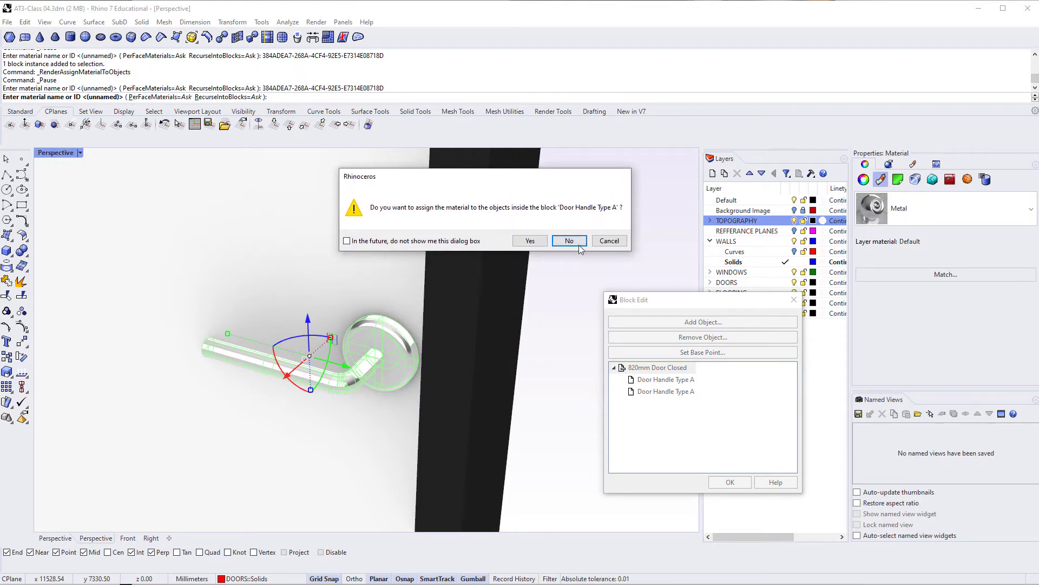
{"action": "left_click", "coordinate": [530, 241]}
Rename the Metal material as PM_Metal
{"action": "left_click", "coordinate": [943, 220]}
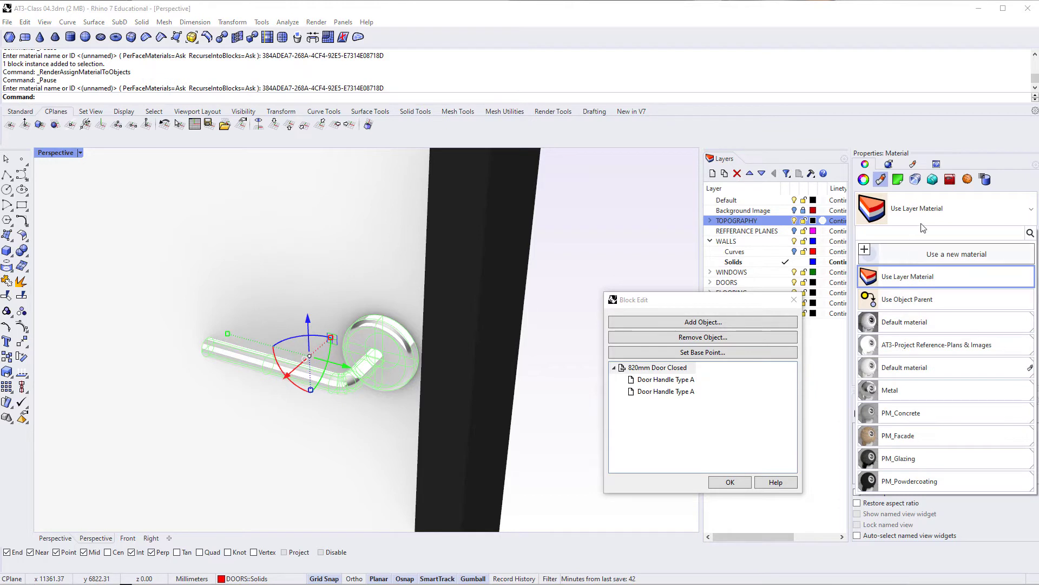
{"action": "left_click", "coordinate": [923, 227]}
{"action": "left_click", "coordinate": [914, 165]}
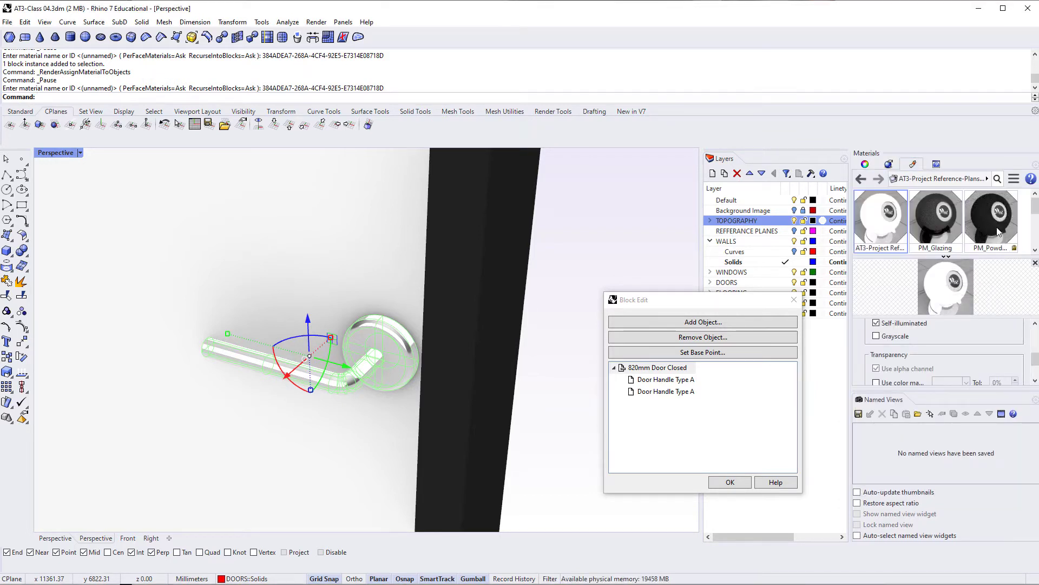
{"action": "scroll", "coordinate": [998, 231], "scroll_direction": "down", "scroll_amount": 3}
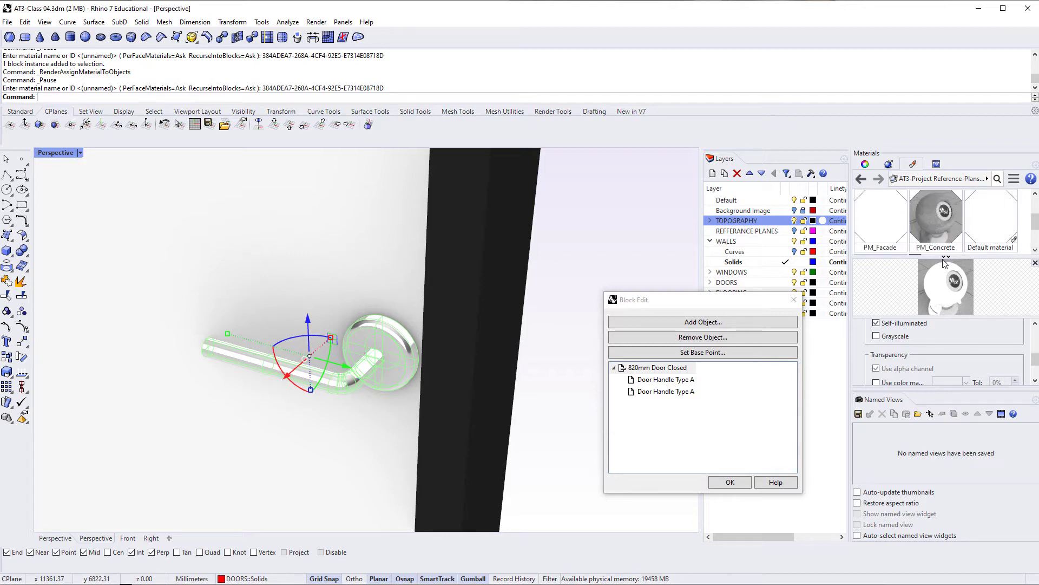
{"action": "scroll", "coordinate": [981, 234], "scroll_direction": "down", "scroll_amount": 3}
{"action": "left_click", "coordinate": [899, 233]}
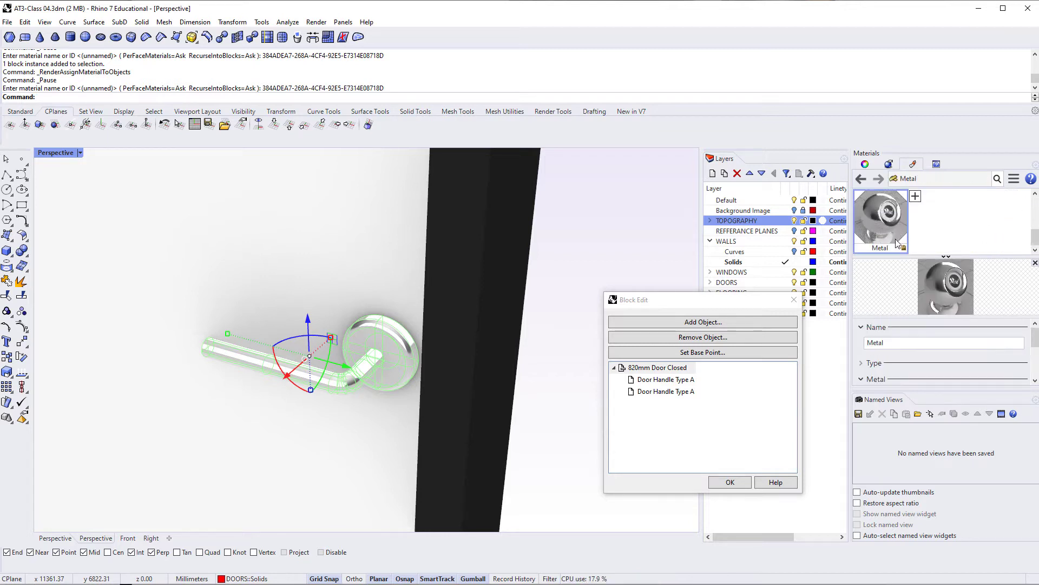
{"action": "double_click", "coordinate": [908, 342]}
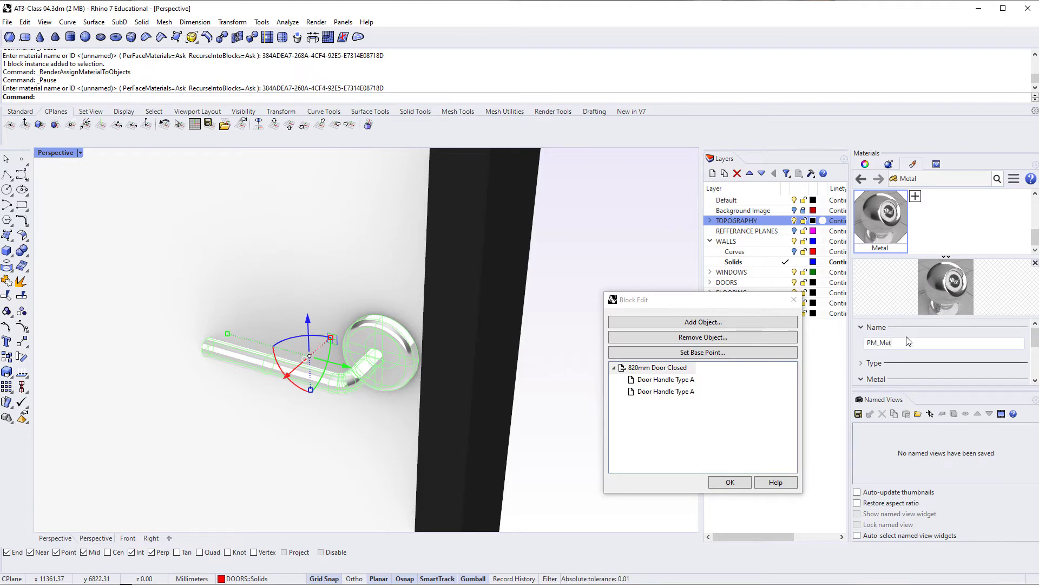
{"action": "key", "text": "Return"}
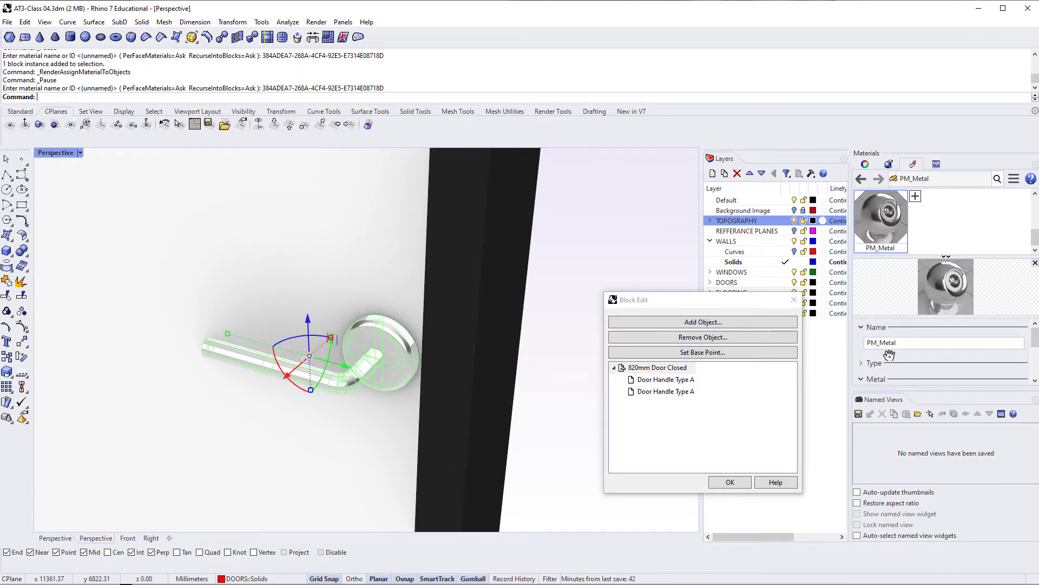
Set the polish of the PM_Metal material to 49%
{"action": "scroll", "coordinate": [883, 355], "scroll_direction": "down", "scroll_amount": 1}
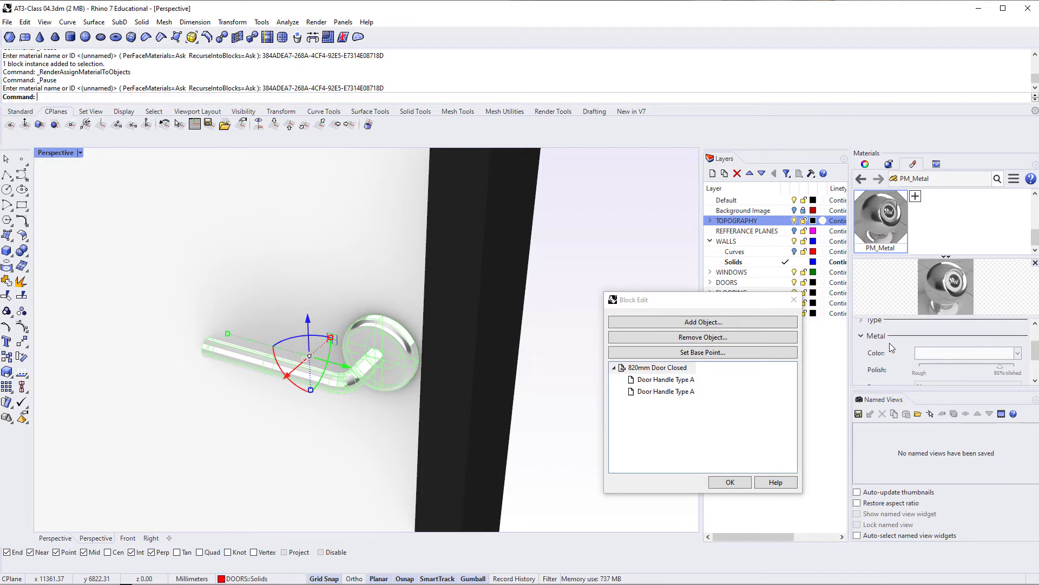
{"action": "scroll", "coordinate": [950, 341], "scroll_direction": "down", "scroll_amount": 1}
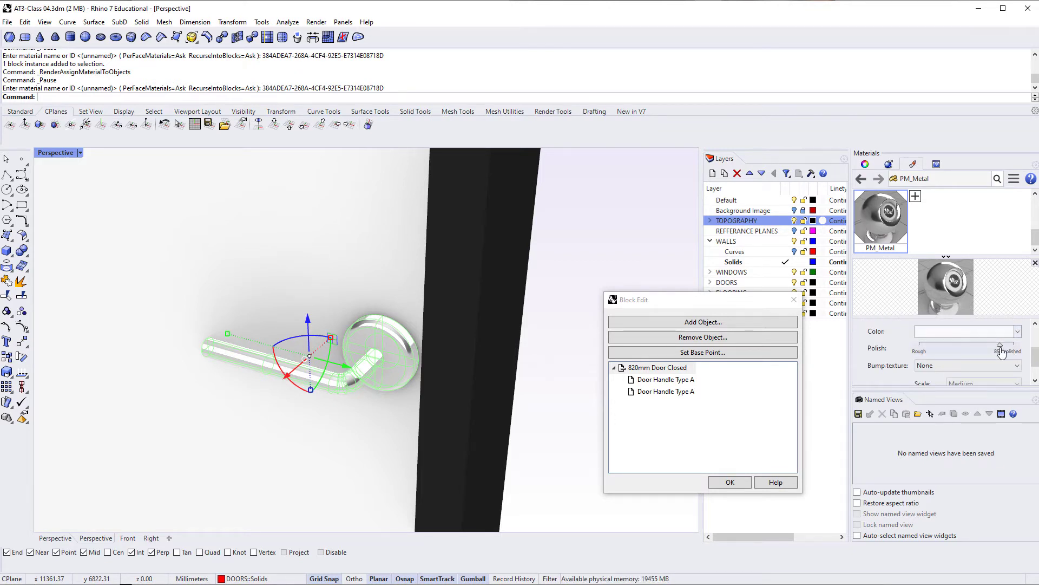
{"action": "left_click_drag", "start_coordinate": [1002, 350], "coordinate": [949, 350]}
{"action": "scroll", "coordinate": [268, 371], "scroll_direction": "up", "scroll_amount": 5}
{"action": "right_click_drag", "start_coordinate": [325, 373], "coordinate": [282, 332]}
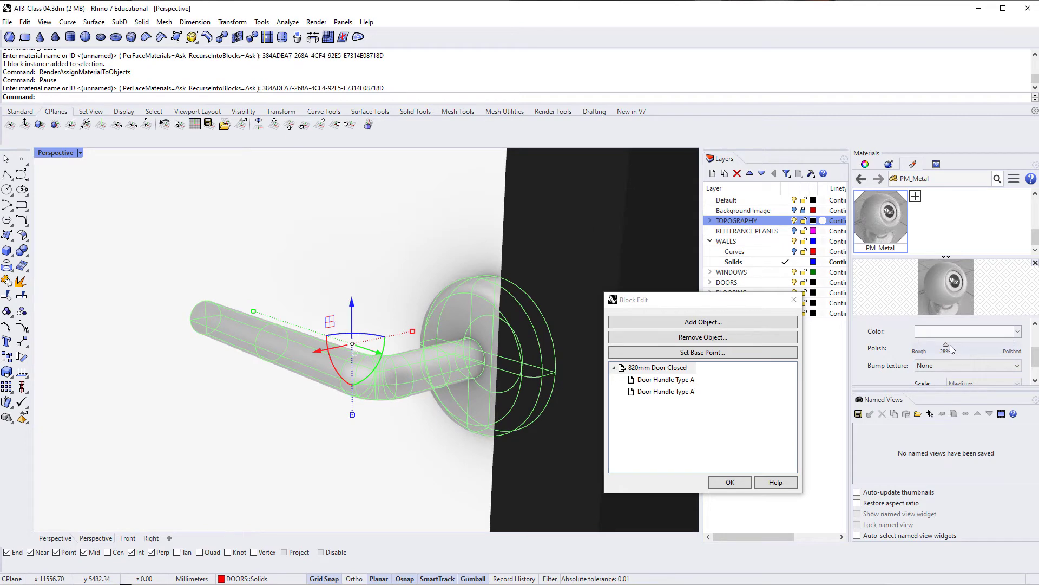
{"action": "left_click_drag", "start_coordinate": [951, 349], "coordinate": [966, 349]}
{"action": "right_click_drag", "start_coordinate": [401, 404], "coordinate": [227, 383]}
Try the Grit bump texture on PM_Metal and inspect it up close on the door handle
{"action": "scroll", "coordinate": [916, 363], "scroll_direction": "down", "scroll_amount": 1}
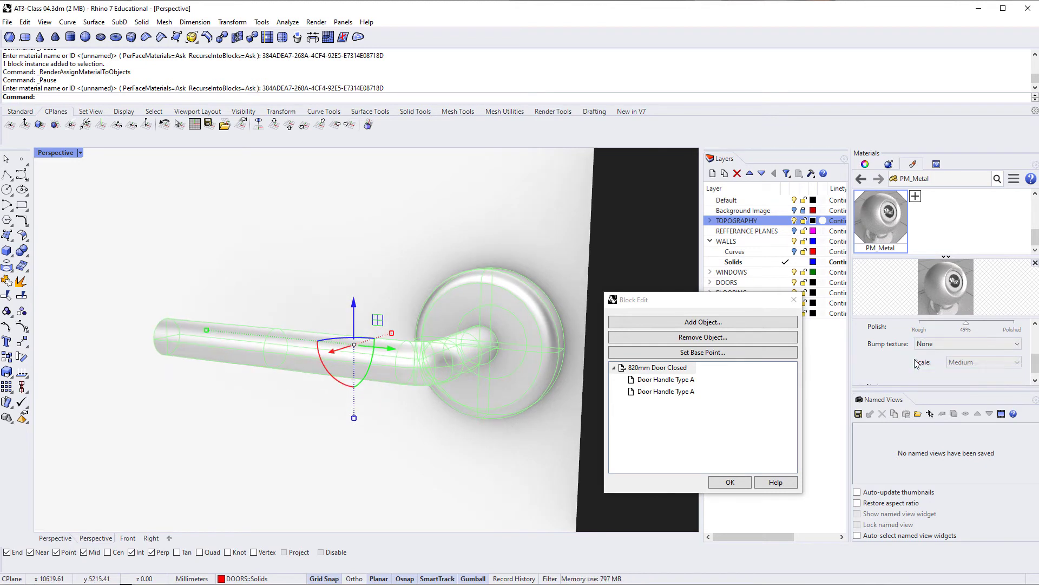
{"action": "scroll", "coordinate": [916, 363], "scroll_direction": "down", "scroll_amount": 1}
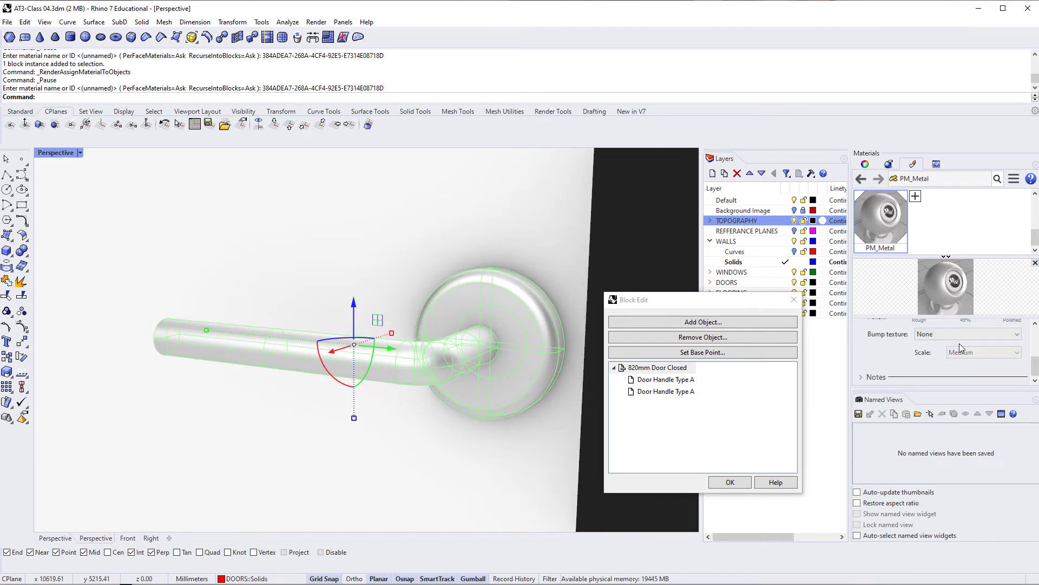
{"action": "left_click", "coordinate": [967, 339]}
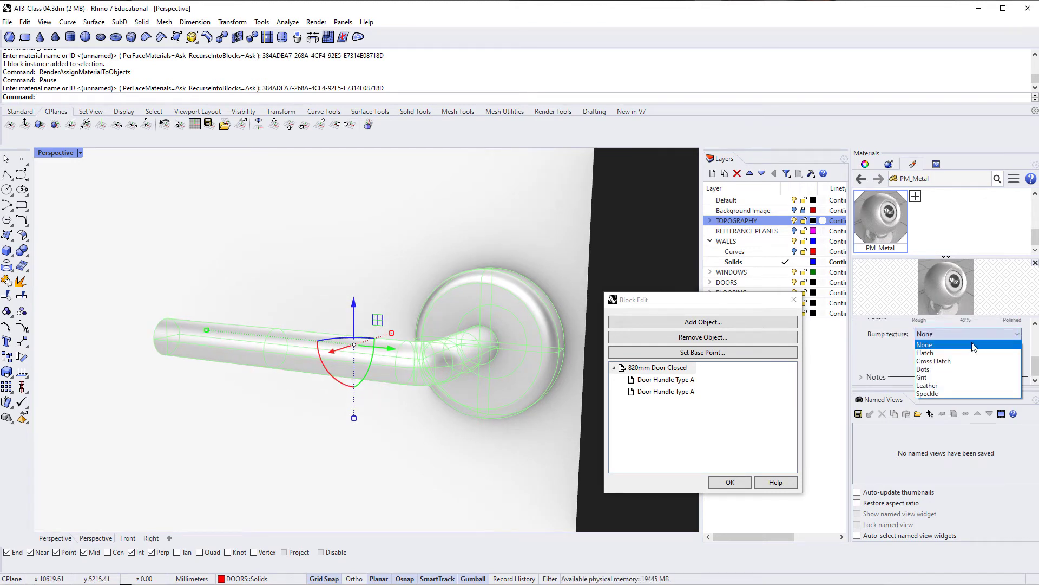
{"action": "left_click", "coordinate": [961, 378]}
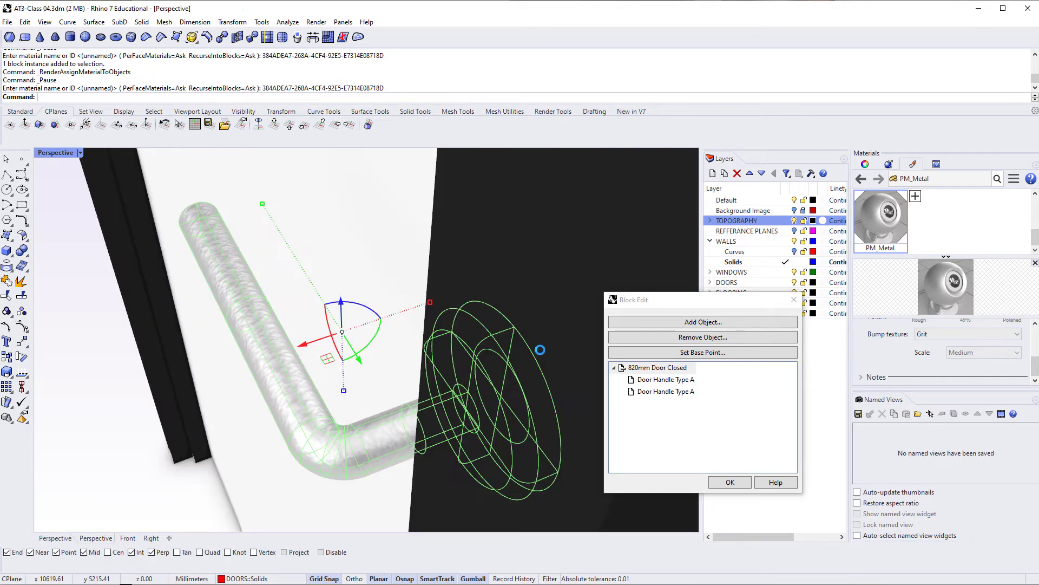
{"action": "right_click_drag", "start_coordinate": [540, 349], "coordinate": [227, 341]}
{"action": "scroll", "coordinate": [216, 339], "scroll_direction": "up", "scroll_amount": 6}
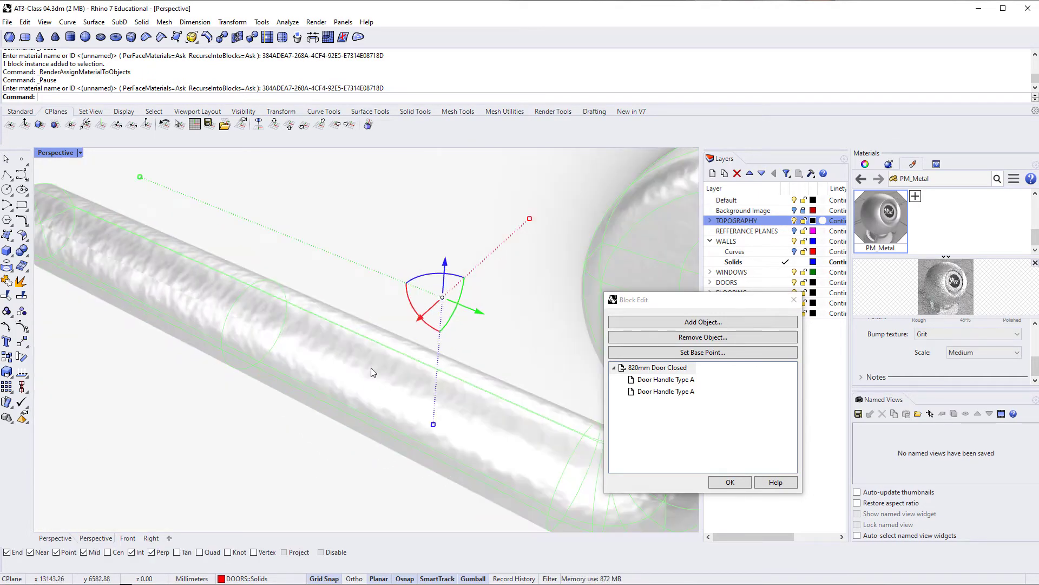
{"action": "scroll", "coordinate": [359, 364], "scroll_direction": "down", "scroll_amount": 5}
{"action": "scroll", "coordinate": [515, 364], "scroll_direction": "down", "scroll_amount": 2}
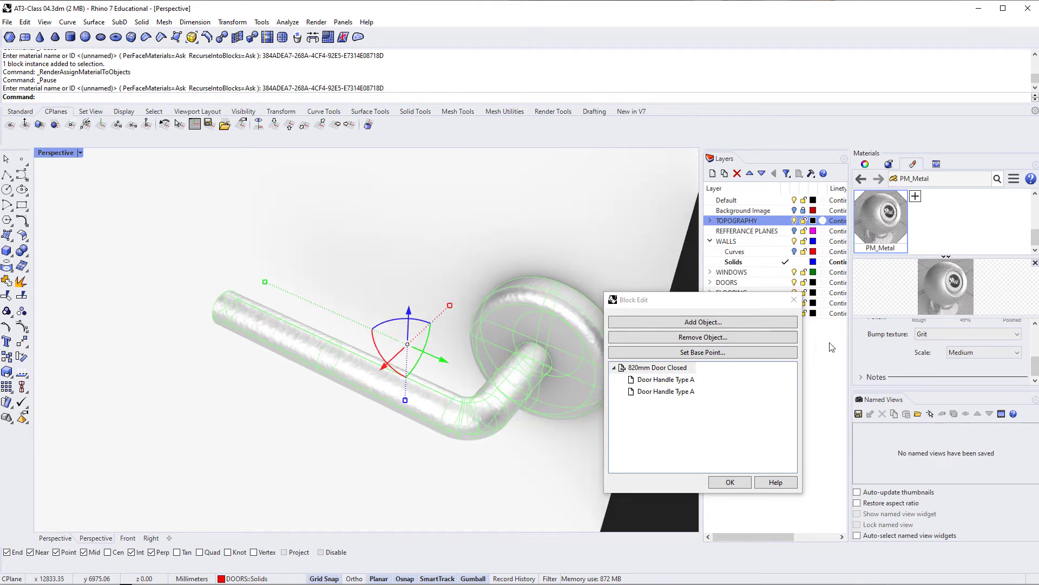
Set the PM_Metal bump texture to Cross Hatch and check the handle's surface
{"action": "left_click", "coordinate": [948, 334]}
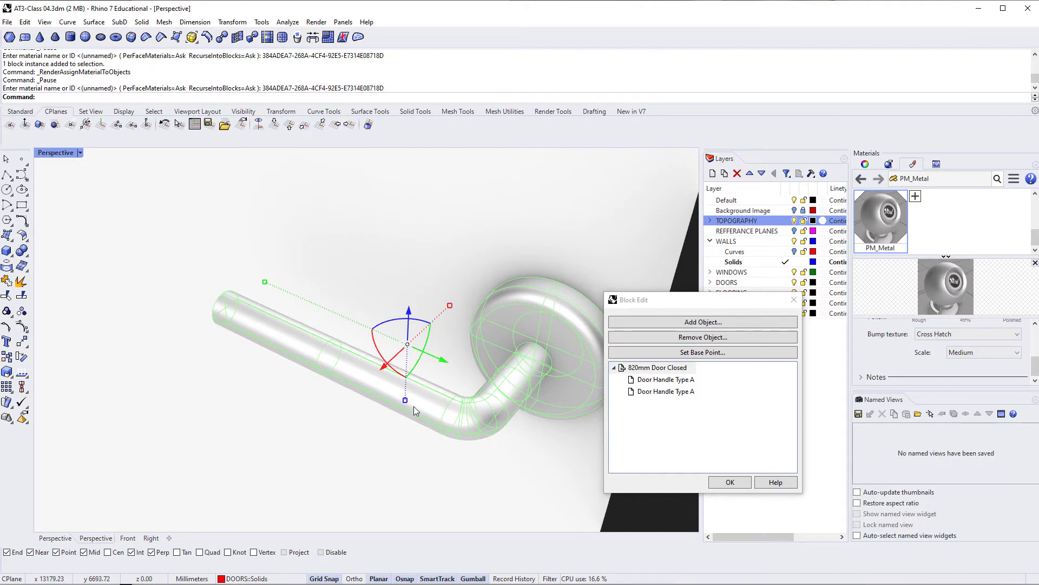
{"action": "scroll", "coordinate": [446, 412], "scroll_direction": "up", "scroll_amount": 5}
{"action": "scroll", "coordinate": [445, 412], "scroll_direction": "down", "scroll_amount": 6}
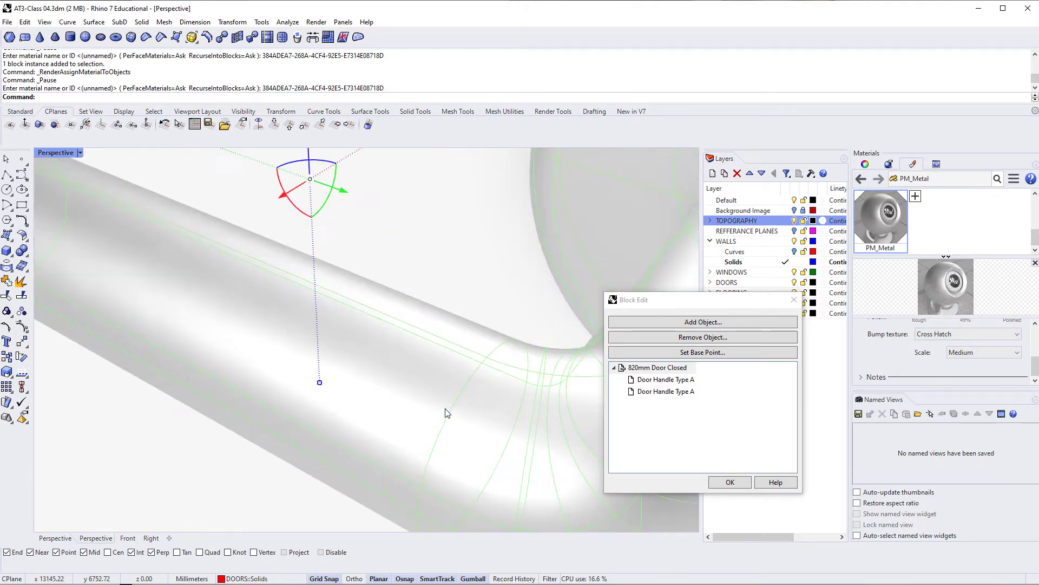
{"action": "right_click_drag", "start_coordinate": [445, 414], "coordinate": [465, 374]}
Set the scale of PM_Metal's bump texture to XL and deselect the handle to check its finish
{"action": "left_click", "coordinate": [984, 353]}
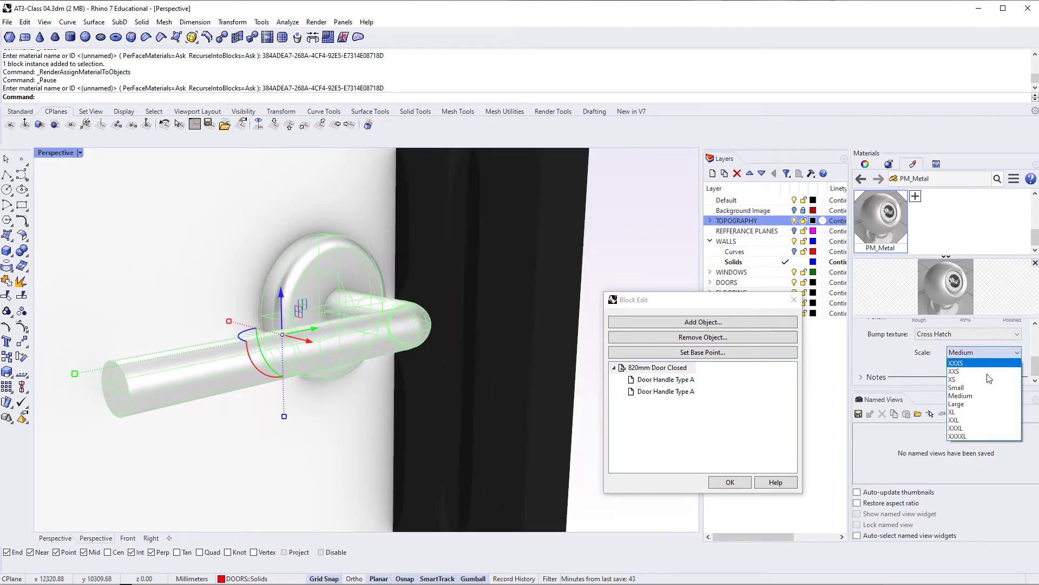
{"action": "left_click", "coordinate": [992, 414]}
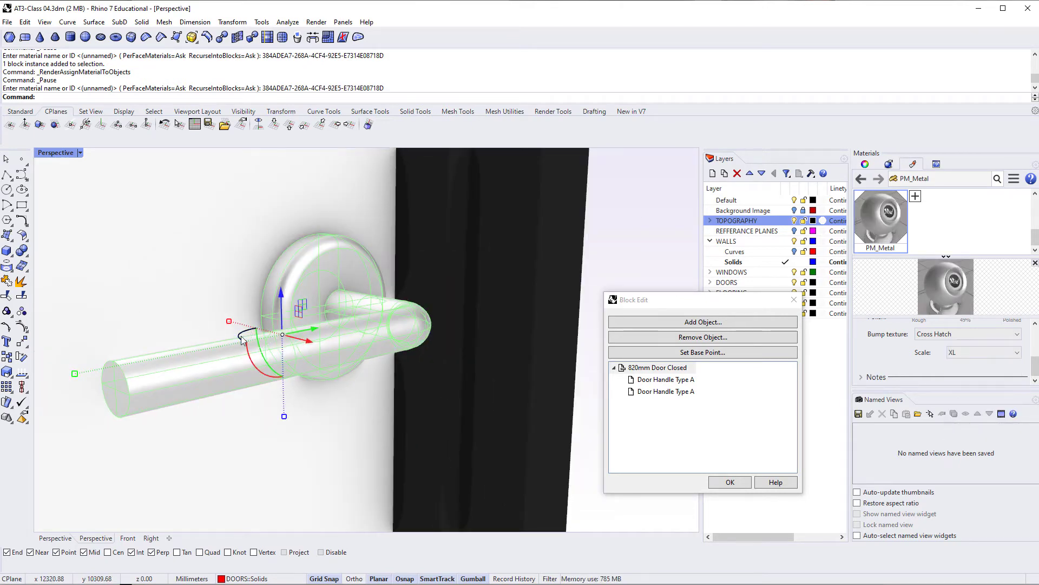
{"action": "right_click_drag", "start_coordinate": [200, 375], "coordinate": [406, 388]}
{"action": "key", "text": "Escape"}
{"action": "scroll", "coordinate": [501, 335], "scroll_direction": "up", "scroll_amount": 2}
{"action": "scroll", "coordinate": [481, 346], "scroll_direction": "down", "scroll_amount": 5}
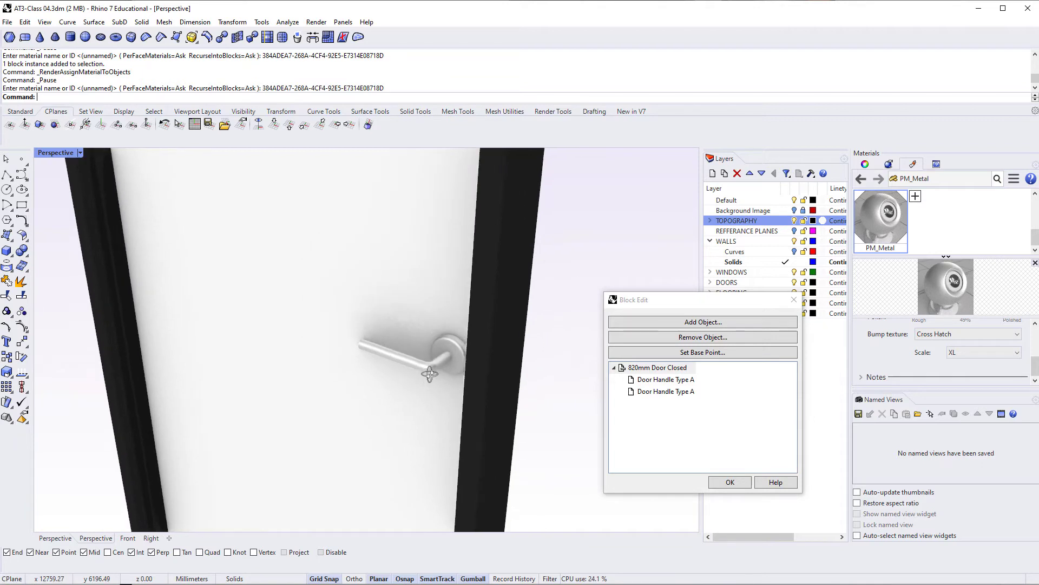
Try the Steel, Titanium, Copper, Brass and Aluminum colour presets on PM_Metal and compare them on the door handle
{"action": "scroll", "coordinate": [939, 357], "scroll_direction": "up", "scroll_amount": 3}
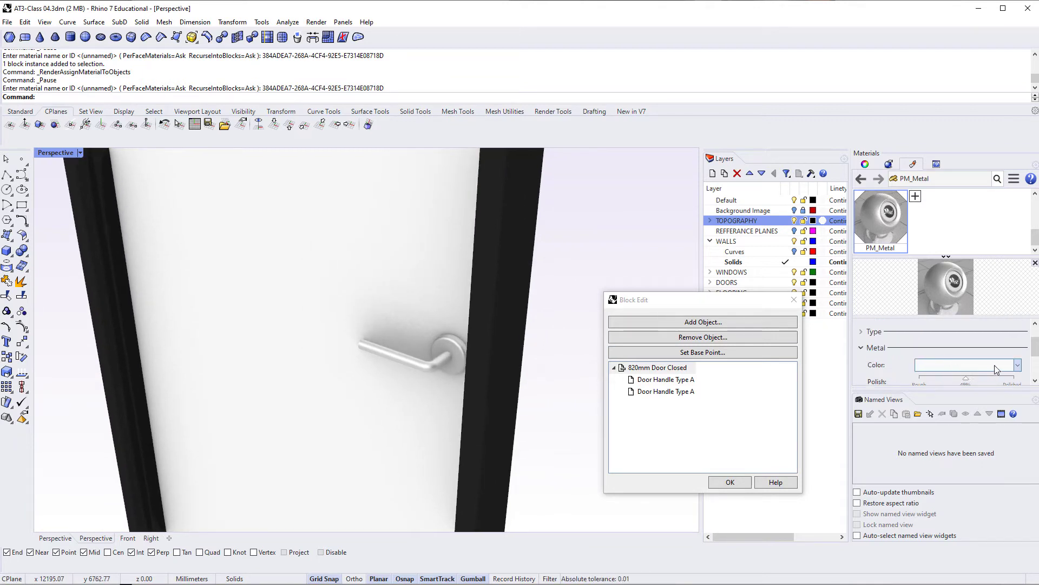
{"action": "left_click", "coordinate": [1015, 366]}
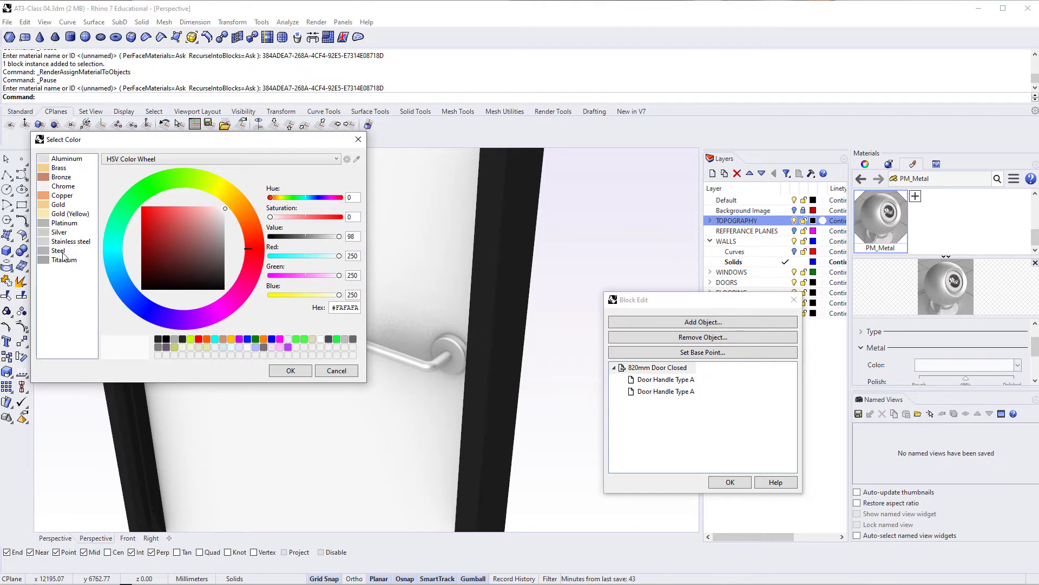
{"action": "left_click", "coordinate": [59, 250]}
{"action": "left_click", "coordinate": [62, 260]}
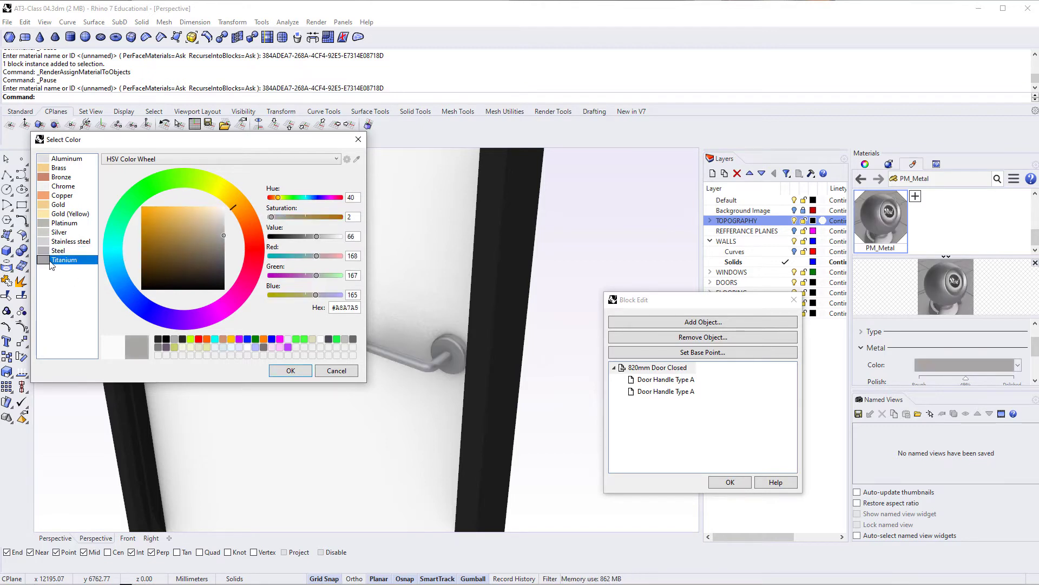
{"action": "left_click_drag", "start_coordinate": [210, 151], "coordinate": [487, 57]}
{"action": "left_click", "coordinate": [340, 100]}
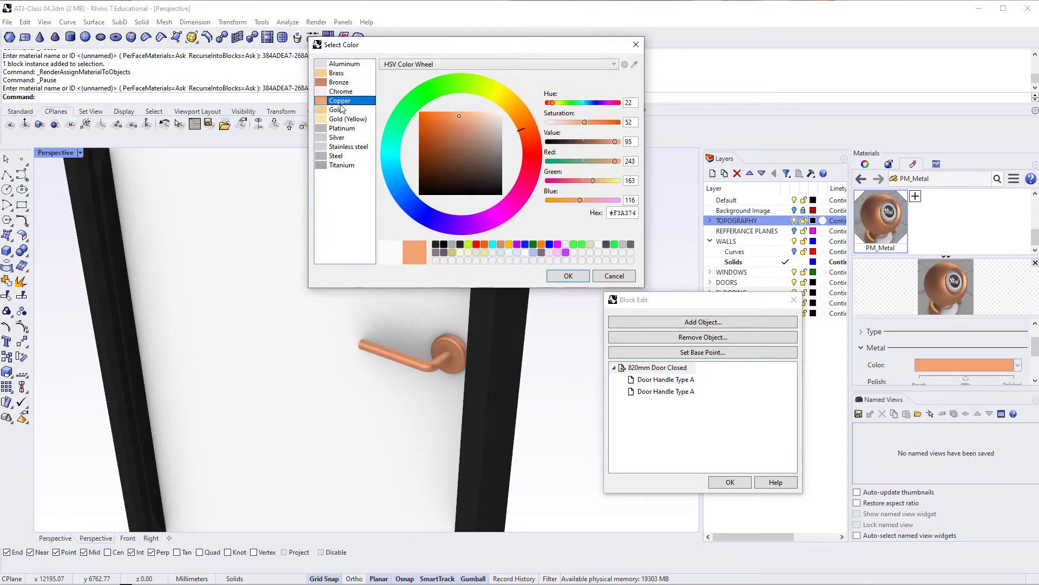
{"action": "left_click", "coordinate": [342, 74]}
{"action": "left_click", "coordinate": [350, 65]}
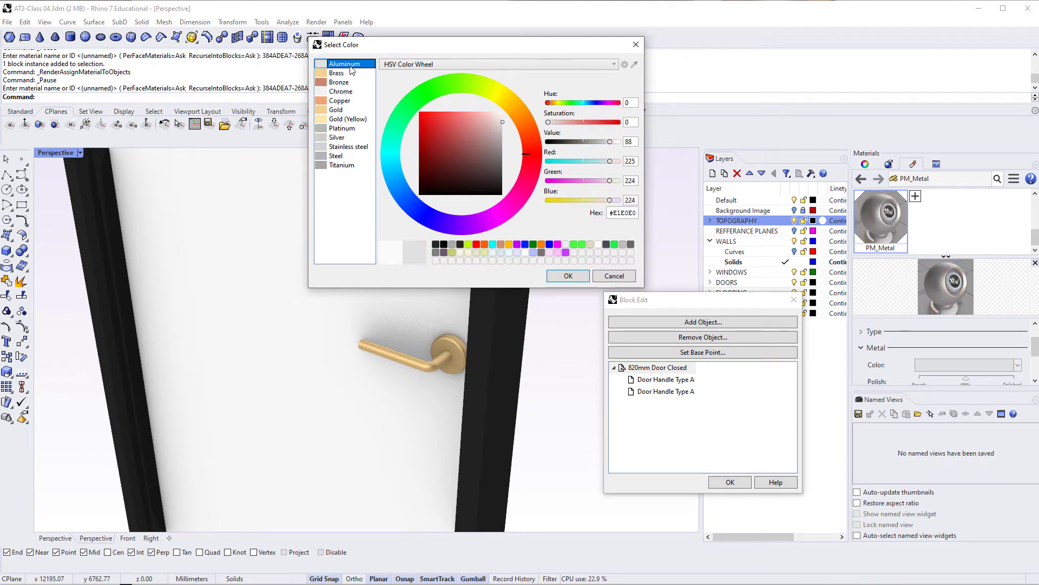
Compare the Chrome, Silver, Stainless steel and Platinum presets and set the PM_Metal colour to Titanium
{"action": "left_click", "coordinate": [341, 92]}
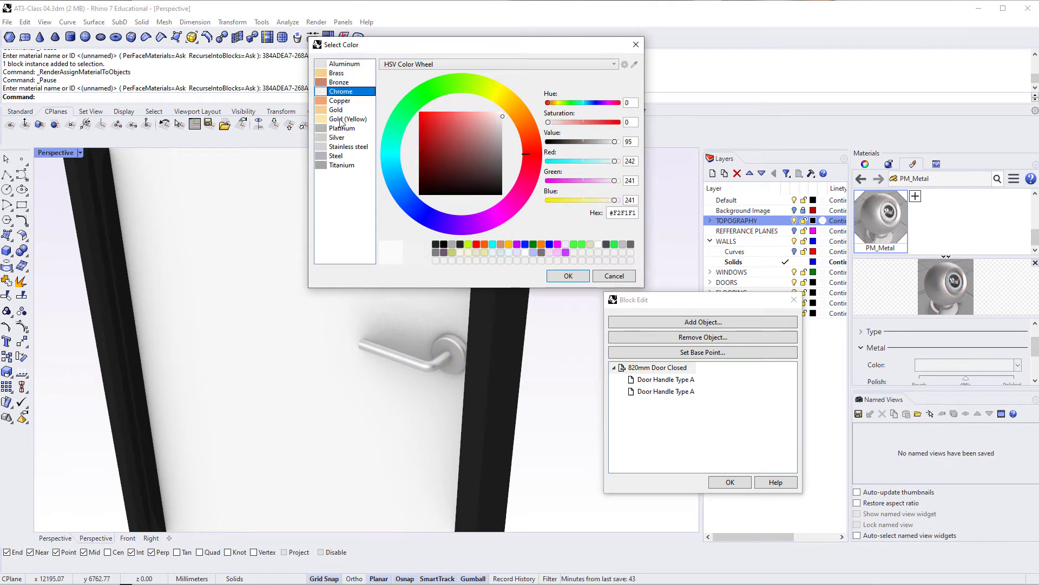
{"action": "left_click", "coordinate": [343, 138]}
{"action": "left_click", "coordinate": [342, 147]}
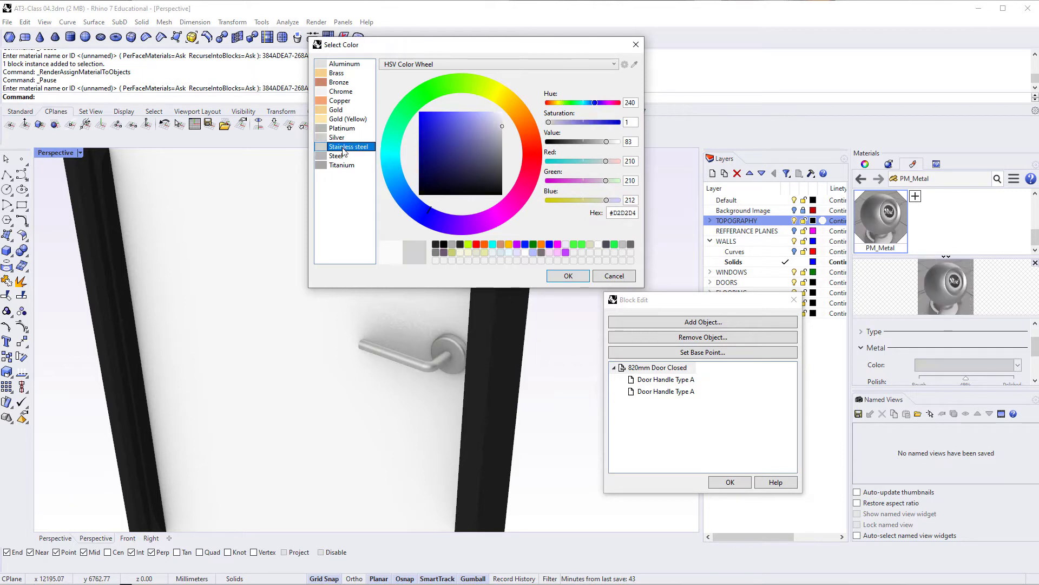
{"action": "left_click", "coordinate": [341, 131]}
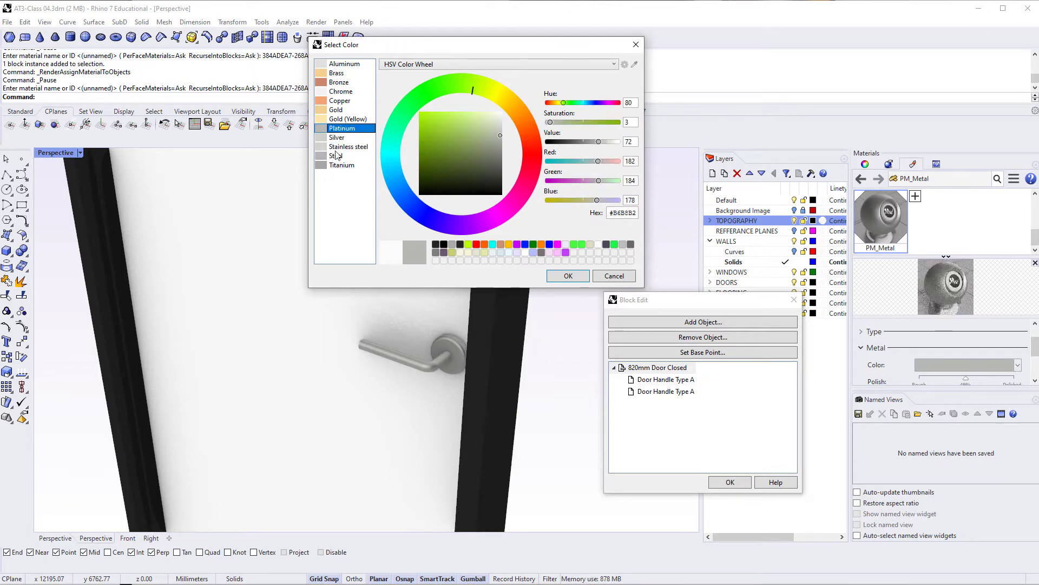
{"action": "left_click", "coordinate": [336, 168]}
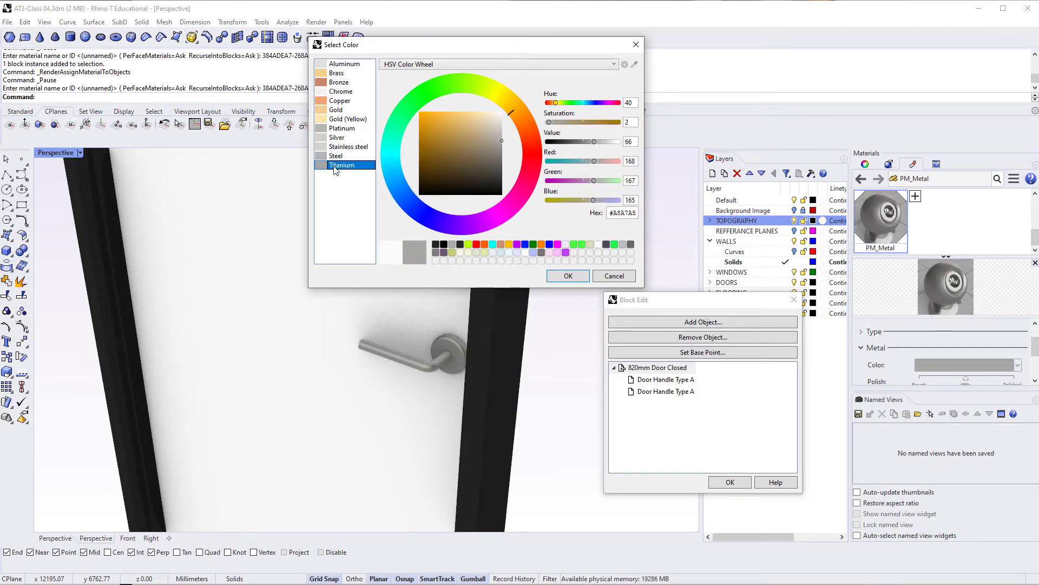
{"action": "left_click", "coordinate": [568, 276]}
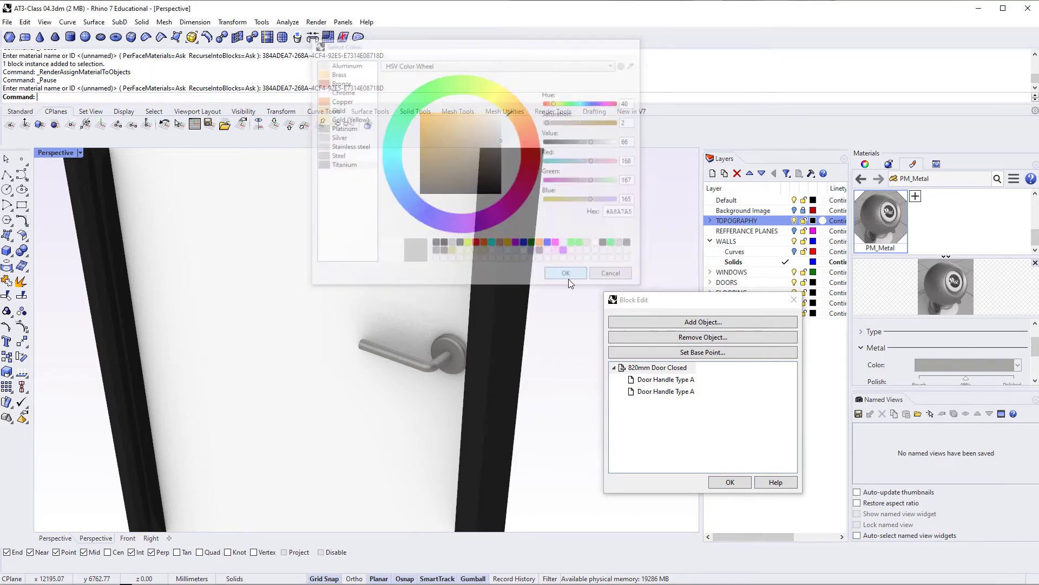
Finish editing the 820mm Door Closed block and show all hidden objects of the building again
{"action": "left_click", "coordinate": [730, 482]}
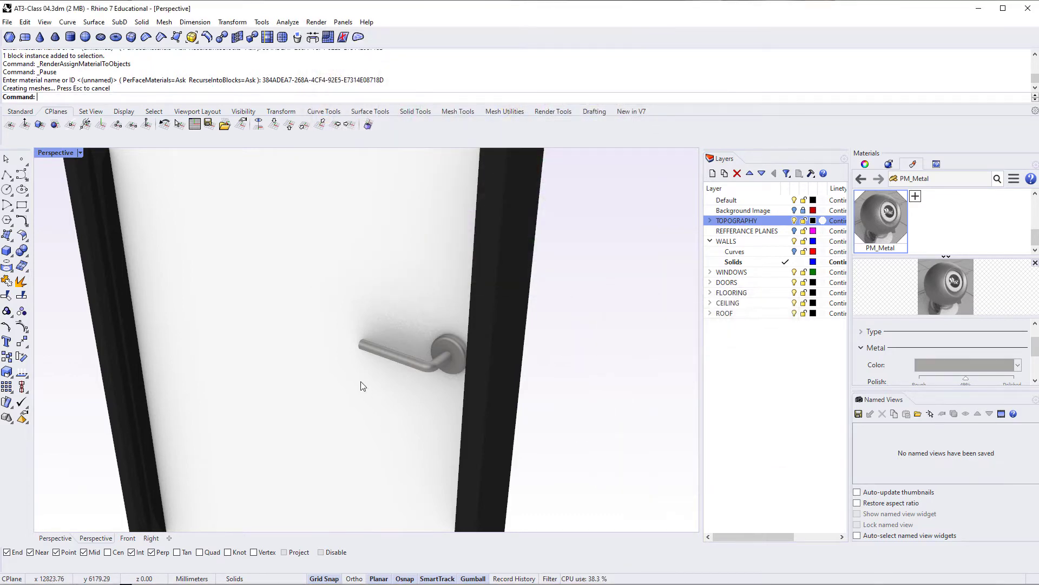
{"action": "right_click_drag", "start_coordinate": [568, 346], "coordinate": [302, 362]}
{"action": "scroll", "coordinate": [349, 410], "scroll_direction": "down", "scroll_amount": 5}
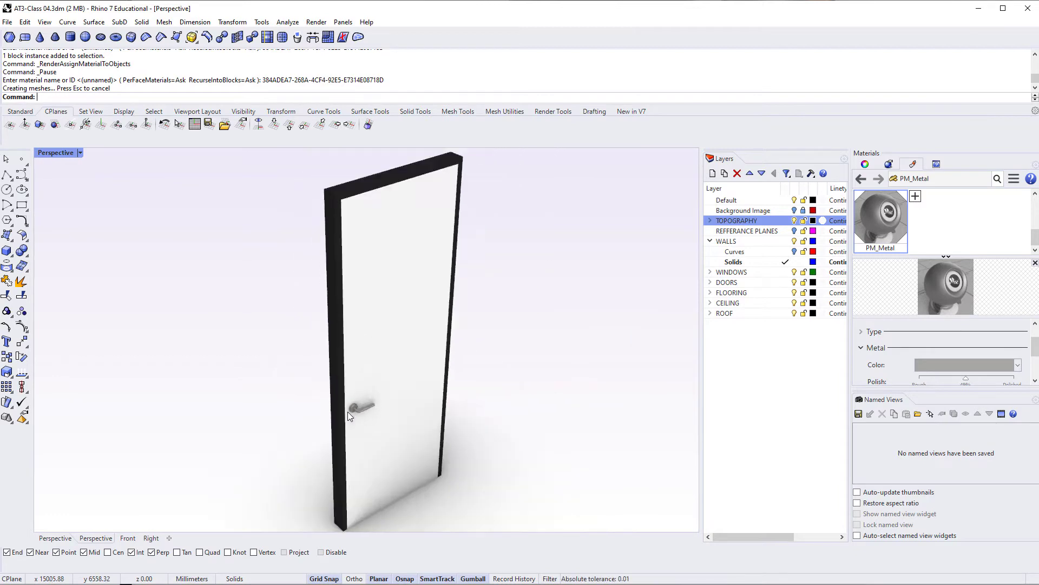
{"action": "right_click_drag", "start_coordinate": [348, 411], "coordinate": [632, 370]}
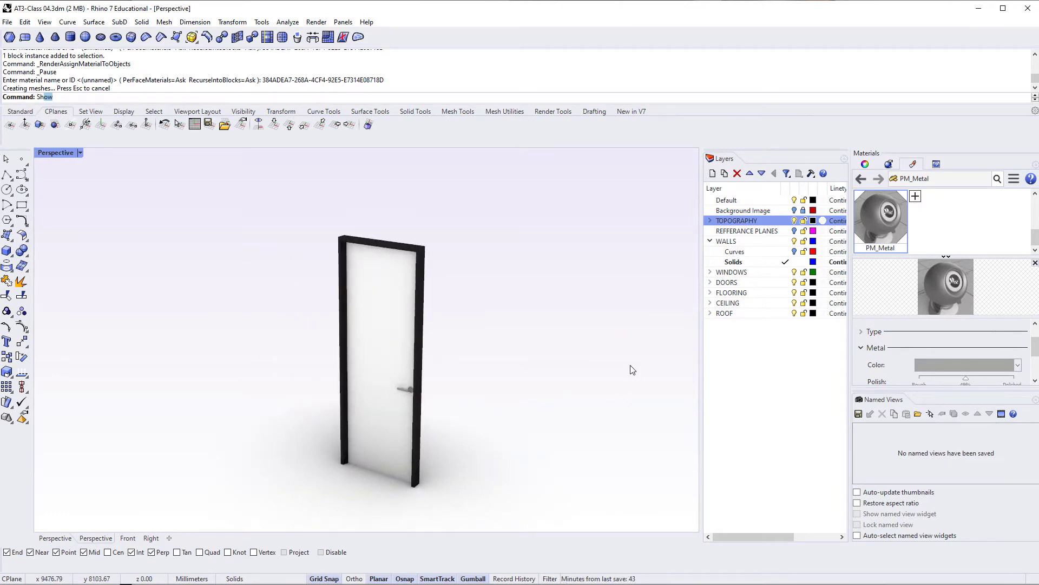
{"action": "key", "text": "Return"}
Hide the roof slab extrusion that covers the interior rooms
{"action": "scroll", "coordinate": [411, 272], "scroll_direction": "down", "scroll_amount": 6}
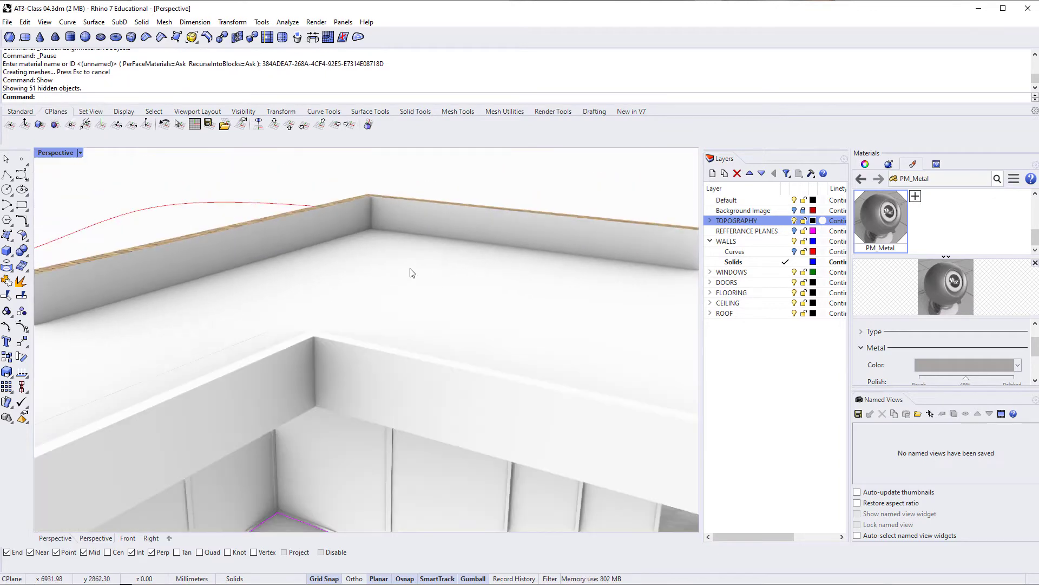
{"action": "key", "text": "ctrl+h"}
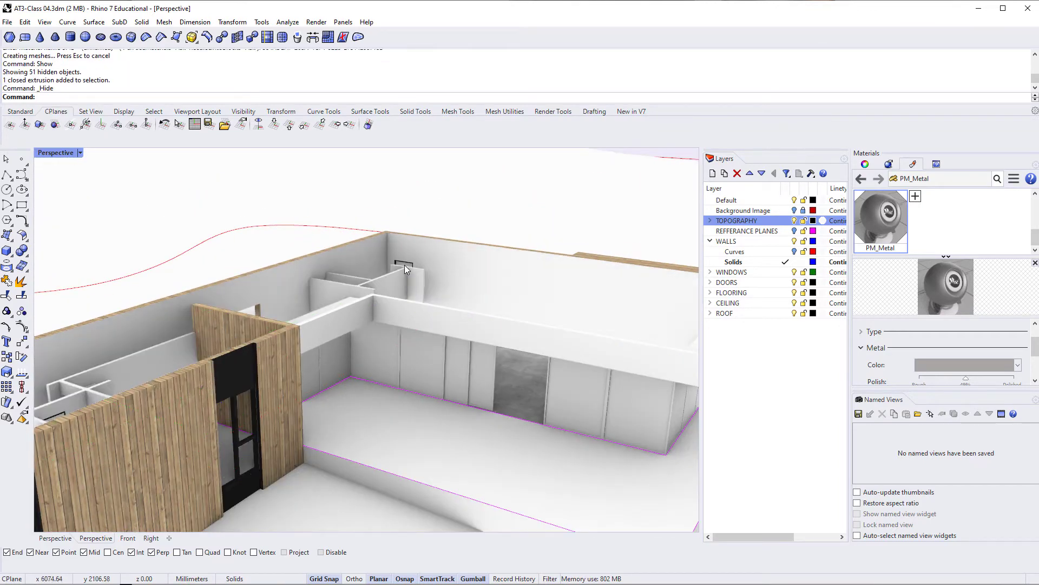
{"action": "right_click_drag", "start_coordinate": [404, 265], "coordinate": [368, 341]}
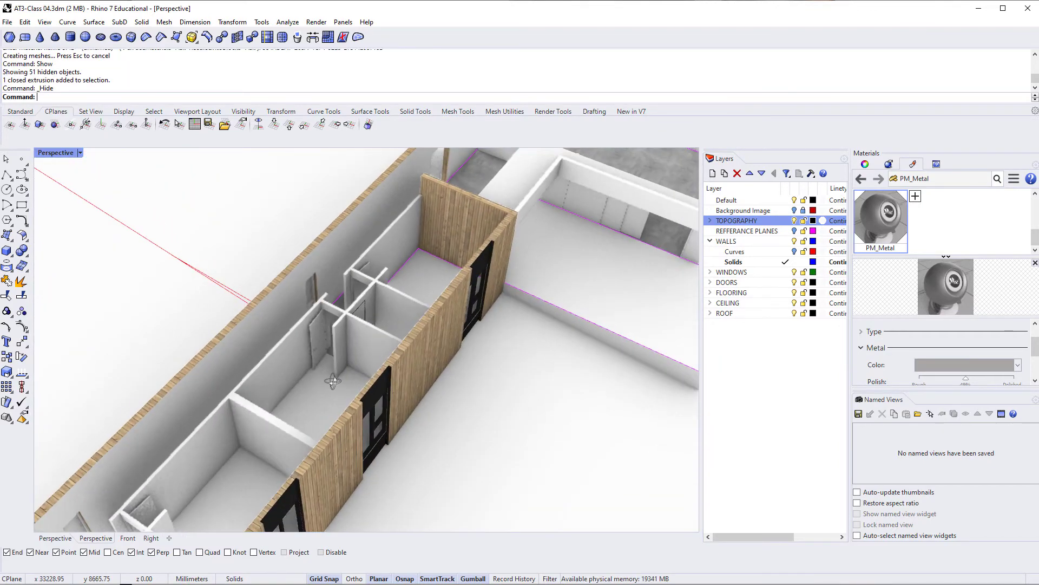
Zoom to the closed interior door block and examine its metal handle in the room
{"action": "scroll", "coordinate": [348, 352], "scroll_direction": "up", "scroll_amount": 5}
{"action": "scroll", "coordinate": [348, 349], "scroll_direction": "up", "scroll_amount": 10}
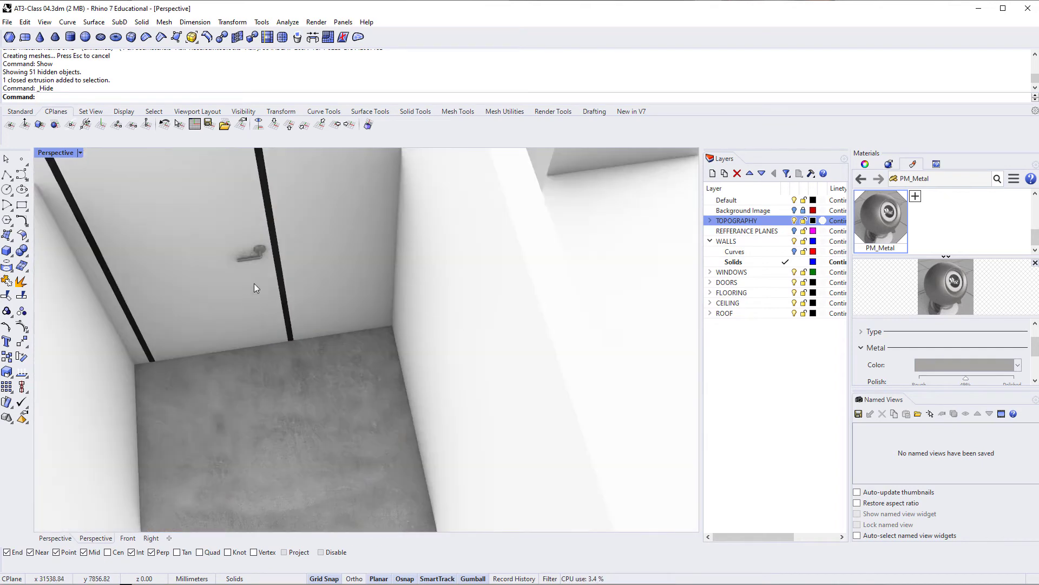
{"action": "left_click", "coordinate": [258, 265]}
{"action": "type", "text": "ZS"}
{"action": "key", "text": "Return"}
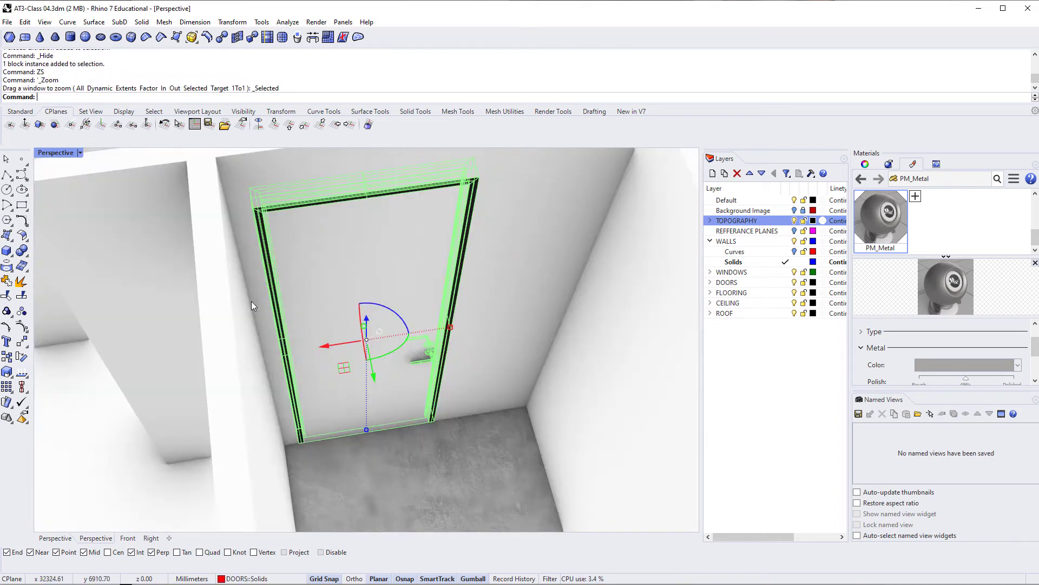
{"action": "key", "text": "Escape"}
Check the metal finish up close on the open interior door's handle
{"action": "scroll", "coordinate": [206, 299], "scroll_direction": "up", "scroll_amount": 2}
{"action": "scroll", "coordinate": [358, 346], "scroll_direction": "down", "scroll_amount": 5}
{"action": "right_click_drag", "start_coordinate": [359, 357], "coordinate": [316, 390]}
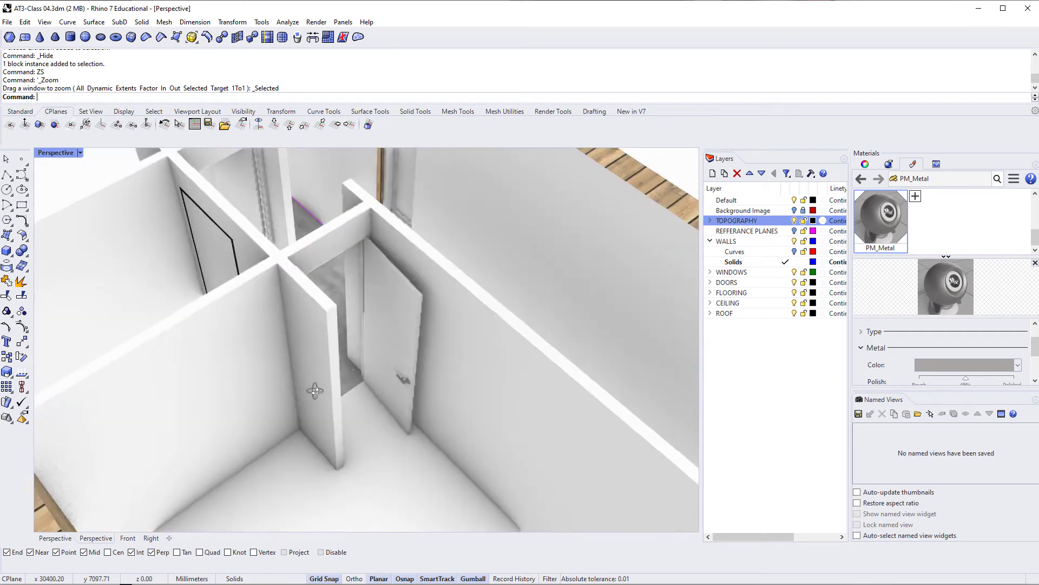
{"action": "scroll", "coordinate": [411, 396], "scroll_direction": "up", "scroll_amount": 4}
{"action": "scroll", "coordinate": [410, 396], "scroll_direction": "up", "scroll_amount": 4}
{"action": "right_click_drag", "start_coordinate": [387, 368], "coordinate": [436, 391]}
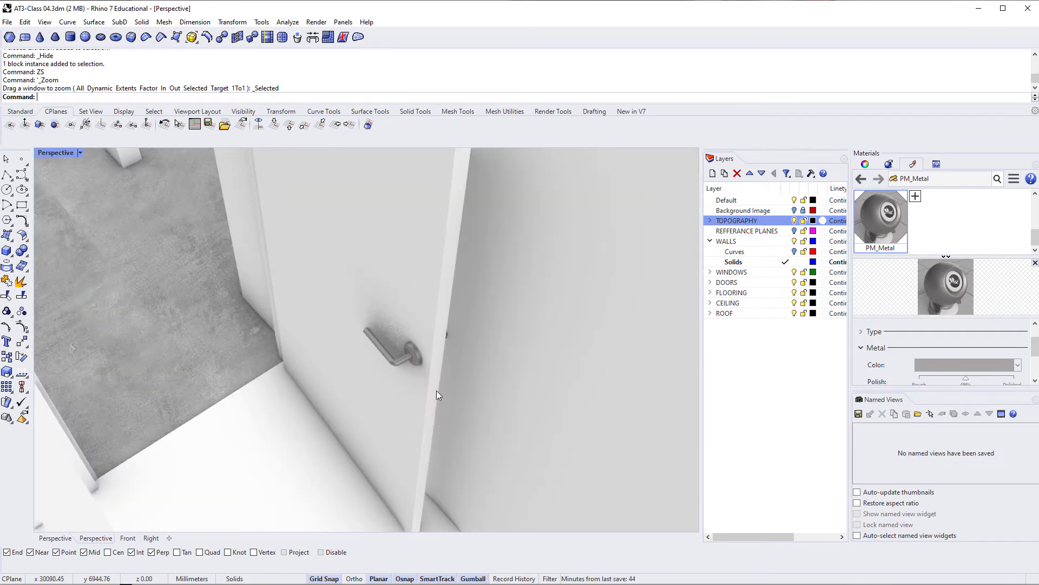
{"action": "scroll", "coordinate": [412, 357], "scroll_direction": "down", "scroll_amount": 5}
Examine the open interior door's frame, panel and handle from several angles
{"action": "left_click", "coordinate": [406, 300]}
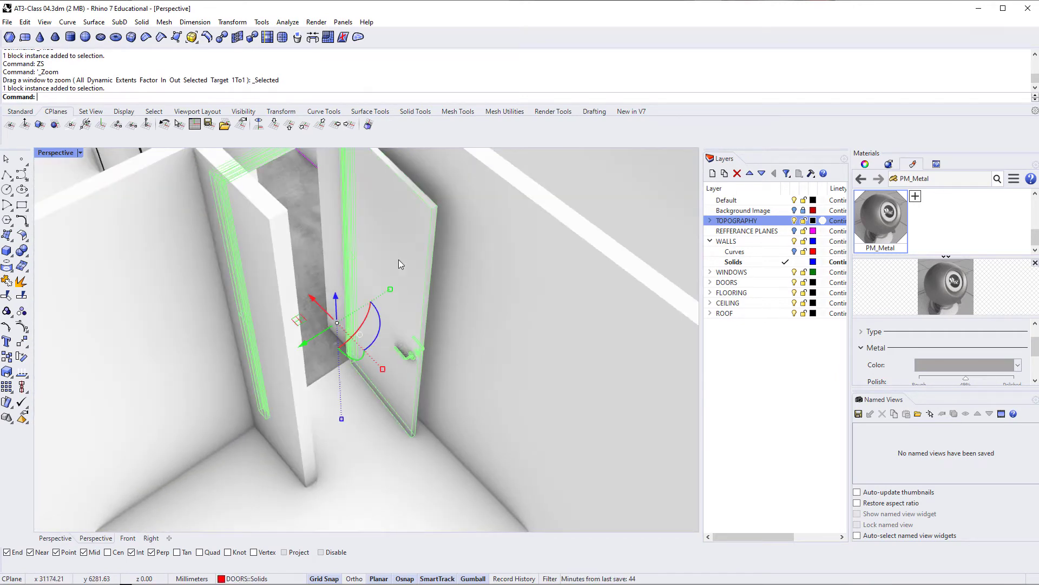
{"action": "right_click_drag", "start_coordinate": [399, 260], "coordinate": [372, 323]}
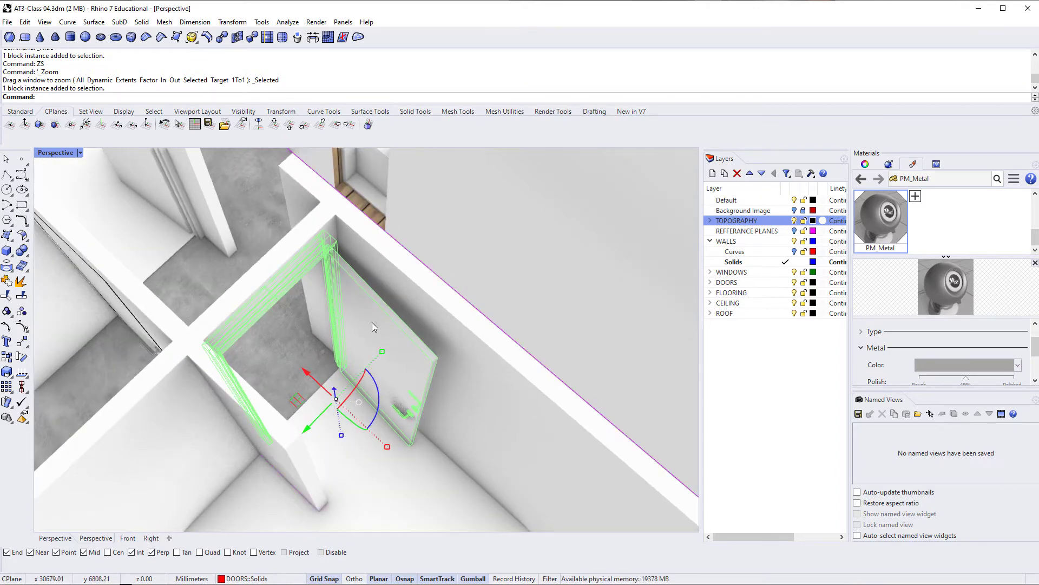
{"action": "right_click_drag", "start_coordinate": [372, 323], "coordinate": [385, 323]}
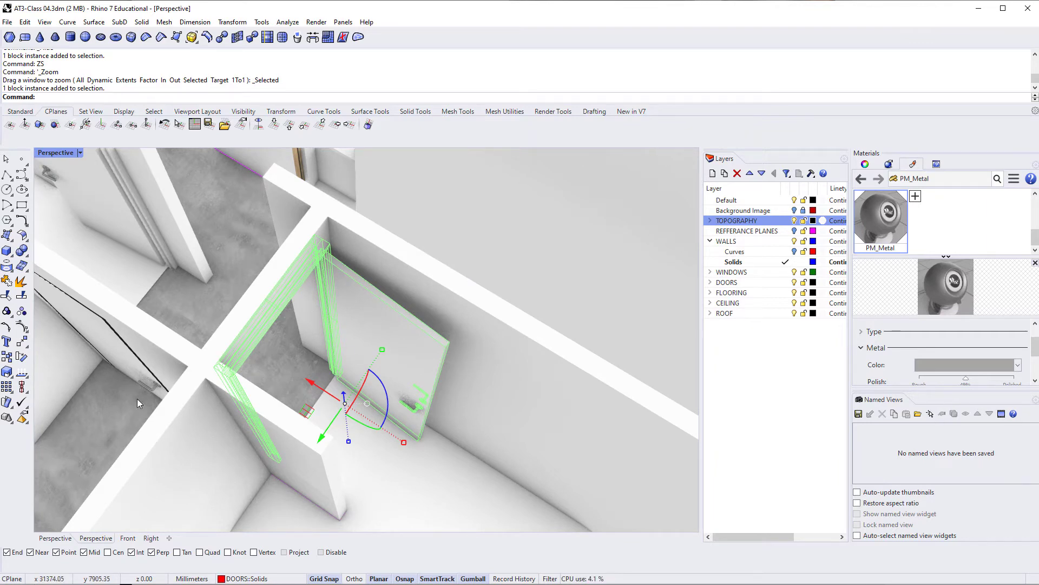
{"action": "left_click", "coordinate": [431, 476]}
{"action": "scroll", "coordinate": [411, 417], "scroll_direction": "up", "scroll_amount": 6}
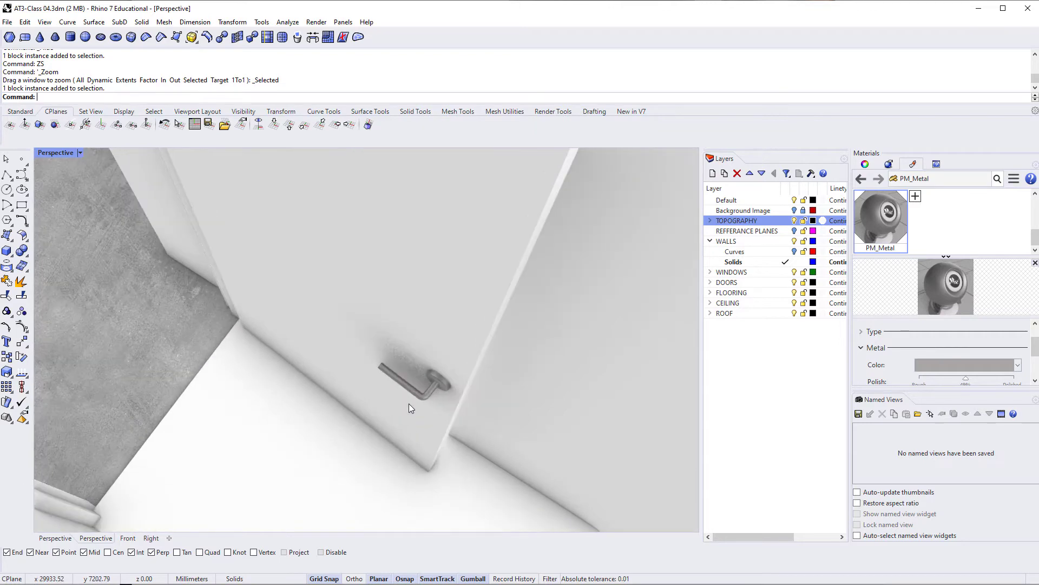
{"action": "right_click_drag", "start_coordinate": [420, 397], "coordinate": [366, 425]}
{"action": "scroll", "coordinate": [369, 398], "scroll_direction": "up", "scroll_amount": 2}
{"action": "scroll", "coordinate": [384, 387], "scroll_direction": "down", "scroll_amount": 5}
{"action": "left_click", "coordinate": [385, 388]}
{"action": "scroll", "coordinate": [385, 388], "scroll_direction": "down", "scroll_amount": 3}
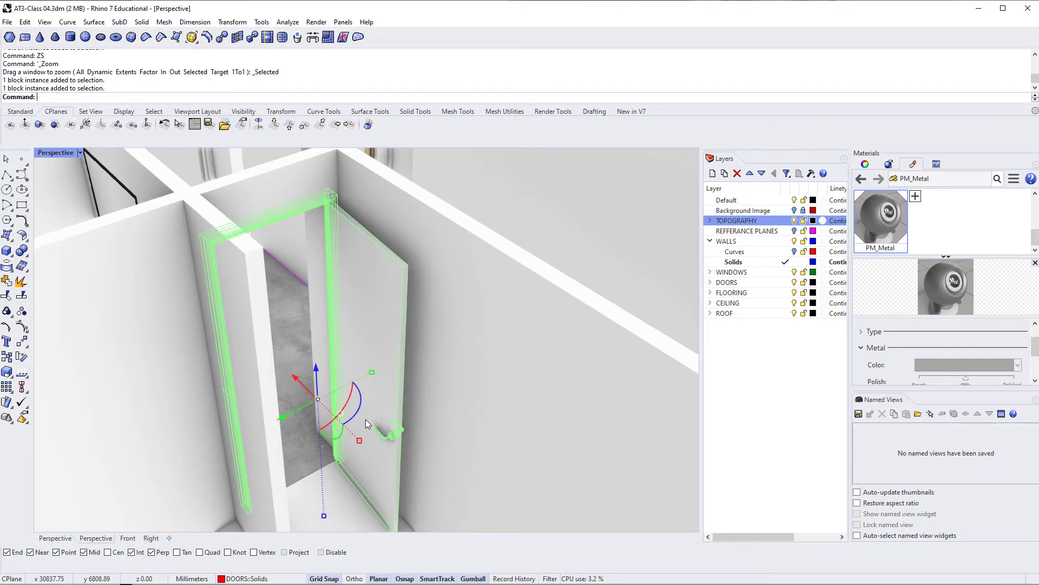
{"action": "right_click_drag", "start_coordinate": [349, 360], "coordinate": [372, 203]}
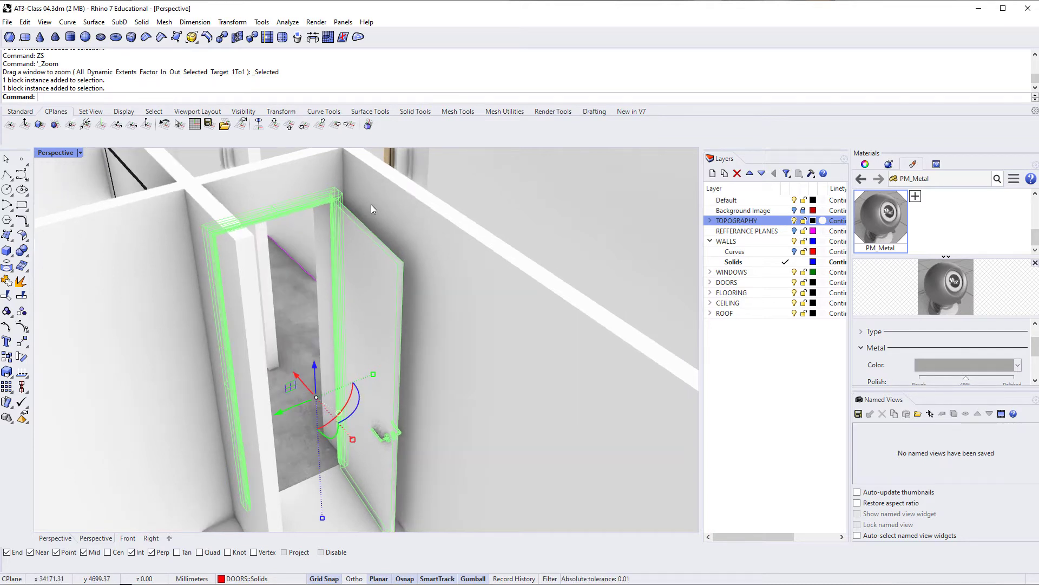
Assign the PM_Powdercoating material to the door frame inside the 820 Internal Door block
{"action": "double_click", "coordinate": [360, 227]}
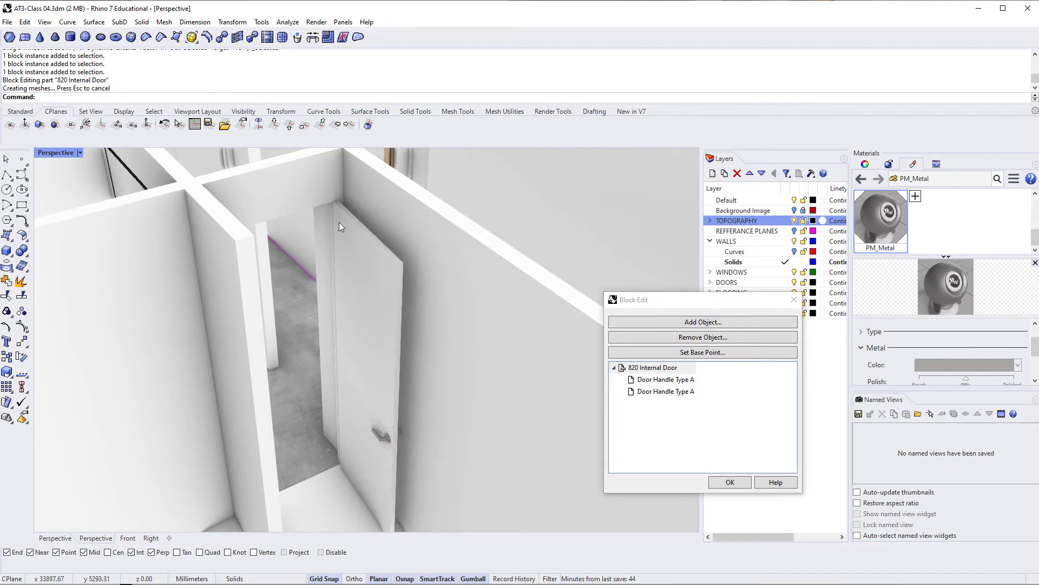
{"action": "left_click", "coordinate": [326, 208]}
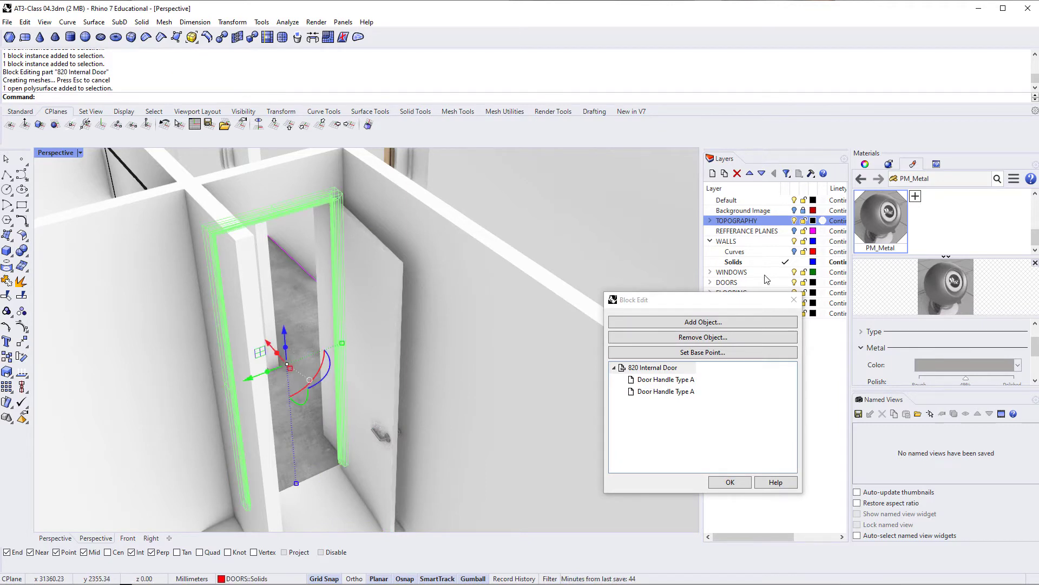
{"action": "left_click", "coordinate": [865, 164]}
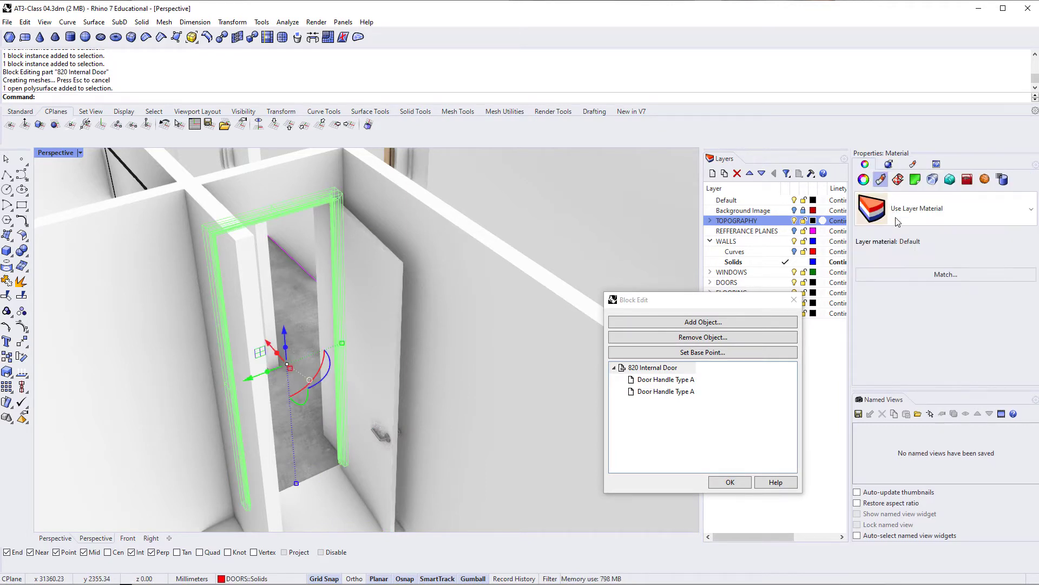
{"action": "left_click", "coordinate": [896, 216]}
{"action": "left_click", "coordinate": [892, 481]}
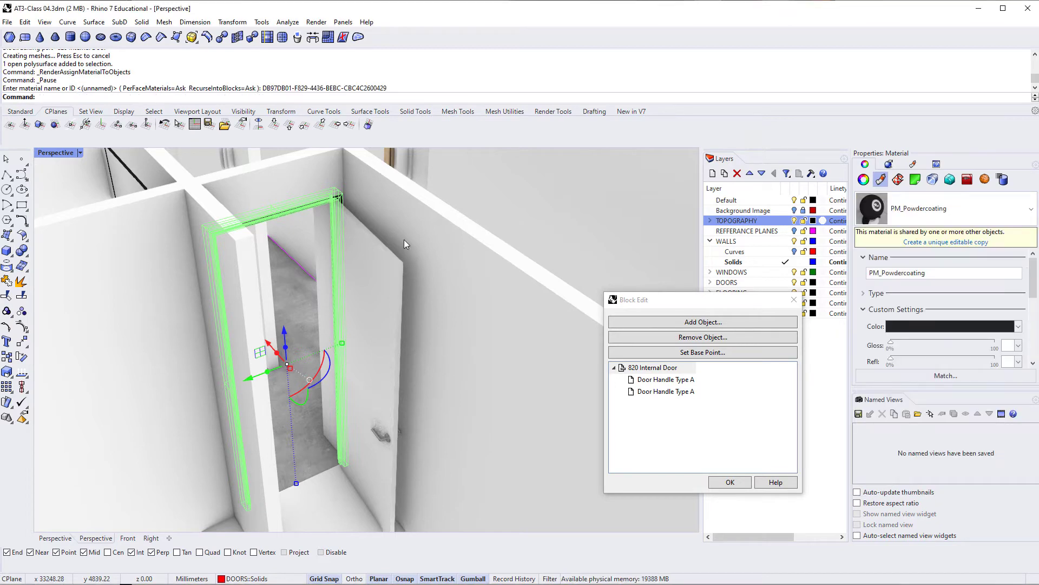
Finish editing the 820 Internal Door block and check the frames of the interior doors
{"action": "left_click", "coordinate": [390, 256]}
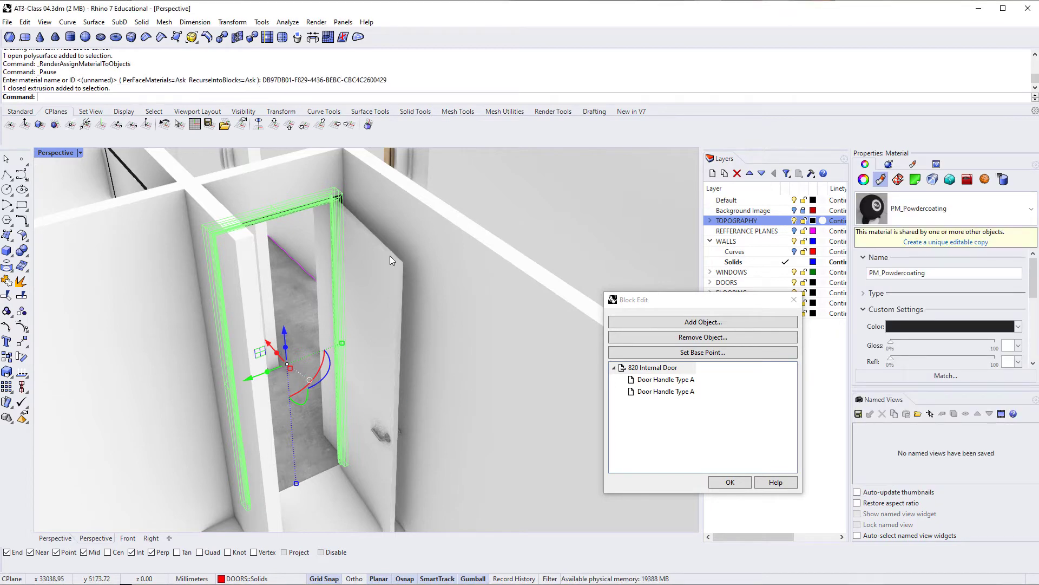
{"action": "left_click", "coordinate": [728, 481]}
{"action": "right_click_drag", "start_coordinate": [482, 398], "coordinate": [385, 329]}
{"action": "scroll", "coordinate": [404, 394], "scroll_direction": "down", "scroll_amount": 4}
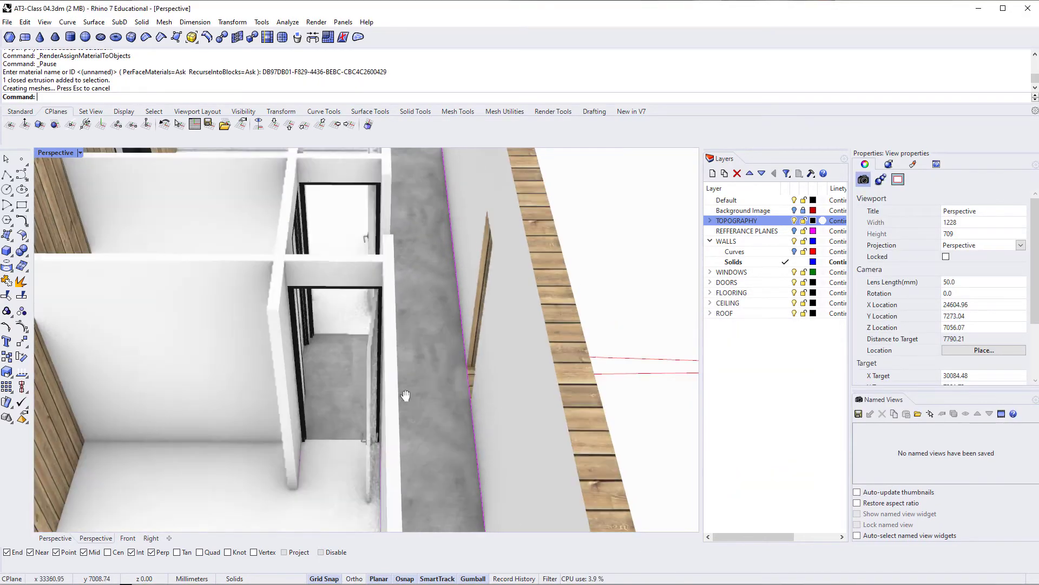
{"action": "right_click_drag", "start_coordinate": [403, 395], "coordinate": [381, 410]}
{"action": "scroll", "coordinate": [336, 382], "scroll_direction": "up", "scroll_amount": 4}
{"action": "scroll", "coordinate": [575, 373], "scroll_direction": "down", "scroll_amount": 6}
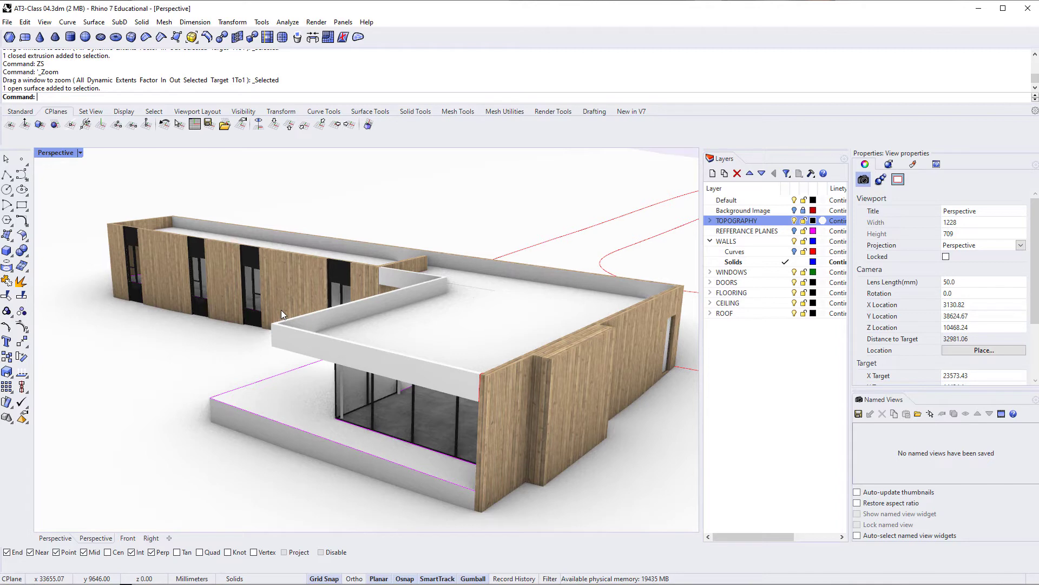
Select the topography surface around the building and highlight the Solids sublayer under TOPOGRAPHY
{"action": "right_click_drag", "start_coordinate": [174, 332], "coordinate": [466, 303]}
{"action": "scroll", "coordinate": [337, 381], "scroll_direction": "down", "scroll_amount": 6}
{"action": "left_click", "coordinate": [412, 455]}
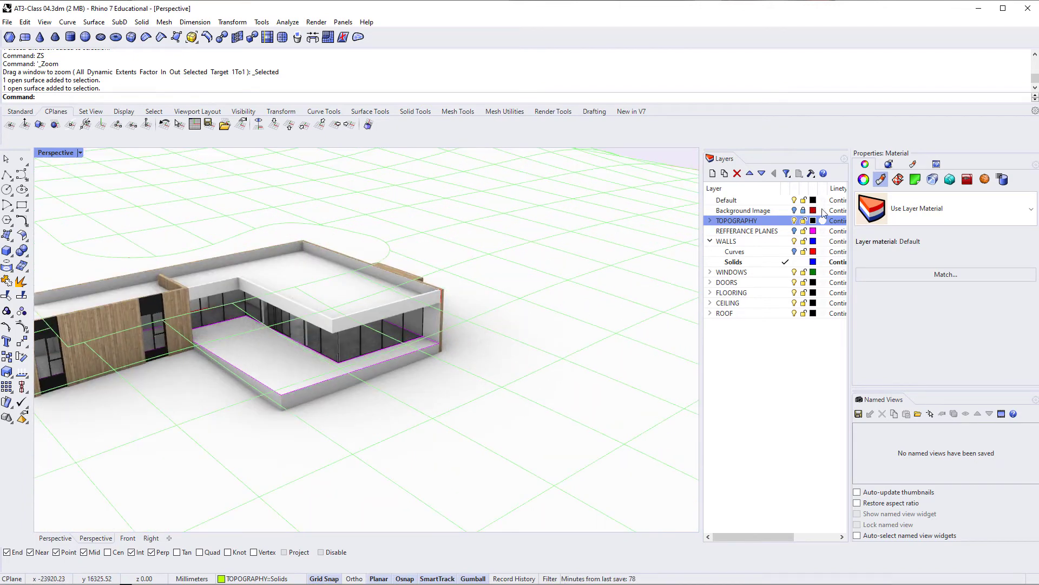
{"action": "left_click", "coordinate": [710, 221]}
{"action": "left_click", "coordinate": [749, 242]}
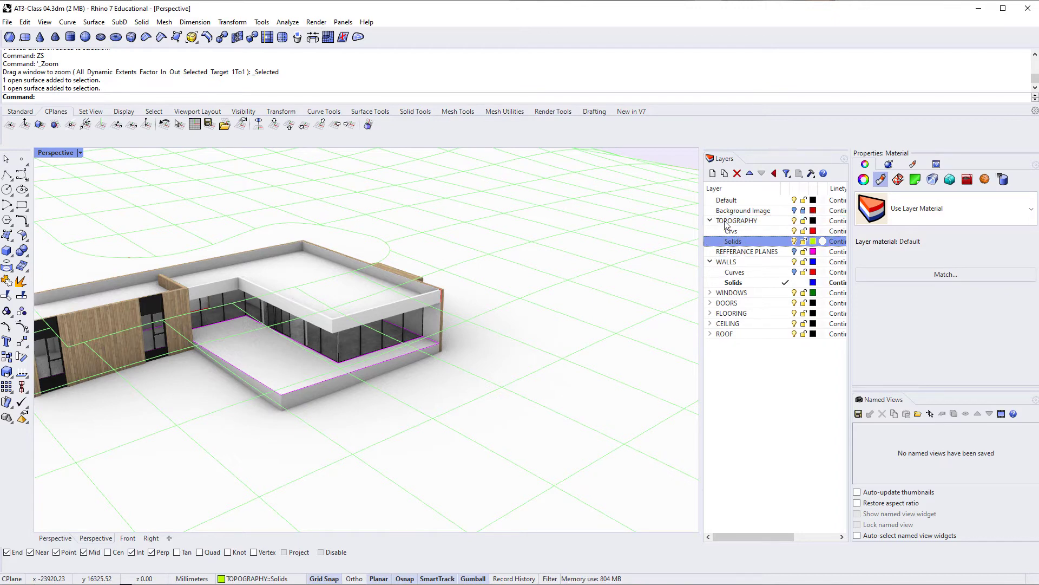
Give the TOPOGRAPHY Solids sublayer a Custom type material named PM_Landscape
{"action": "key", "text": "ctrl"}
{"action": "left_click", "coordinate": [823, 242]}
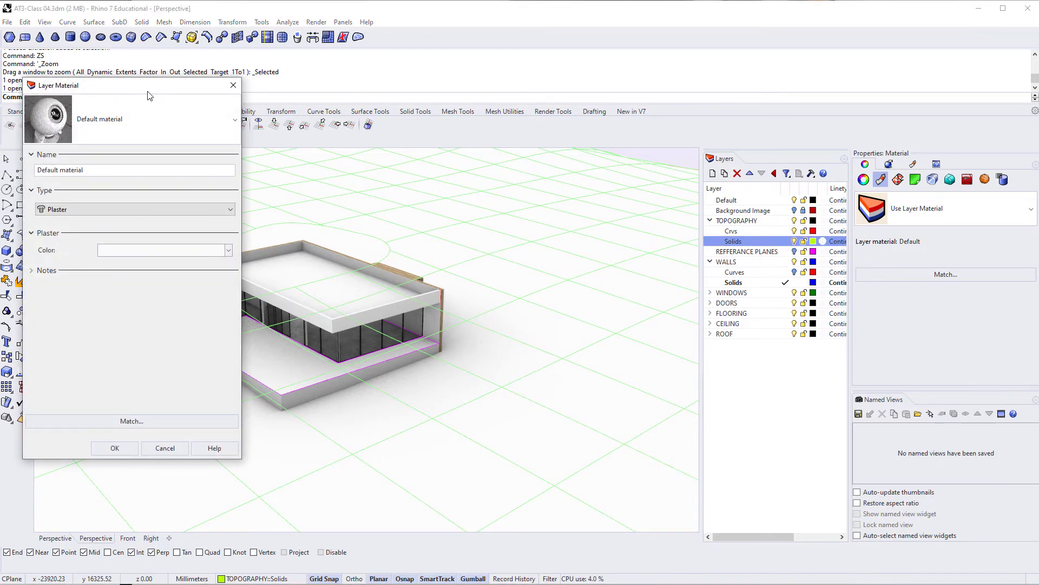
{"action": "left_click_drag", "start_coordinate": [146, 93], "coordinate": [583, 152]}
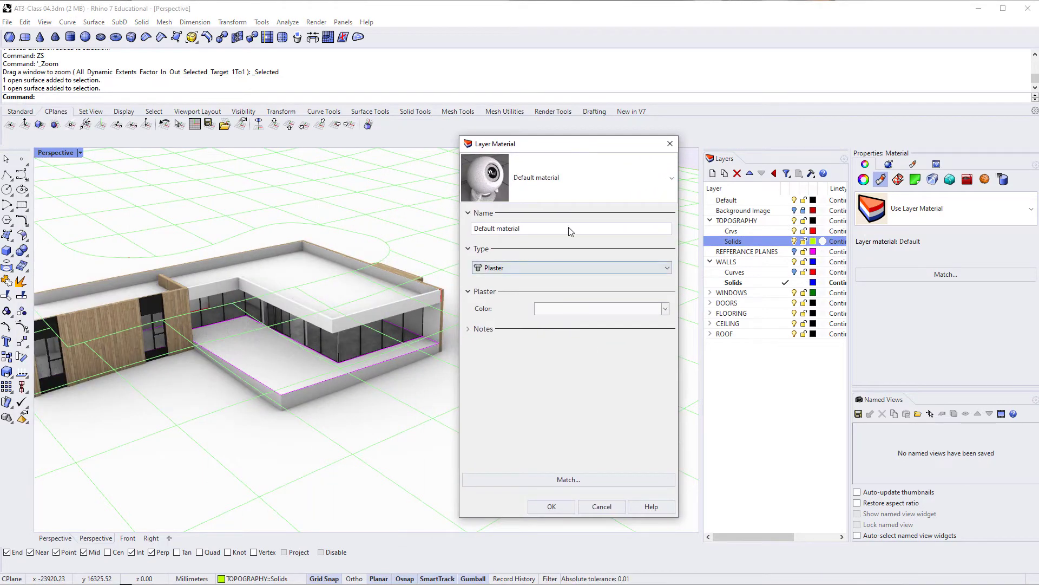
{"action": "left_click", "coordinate": [549, 268]}
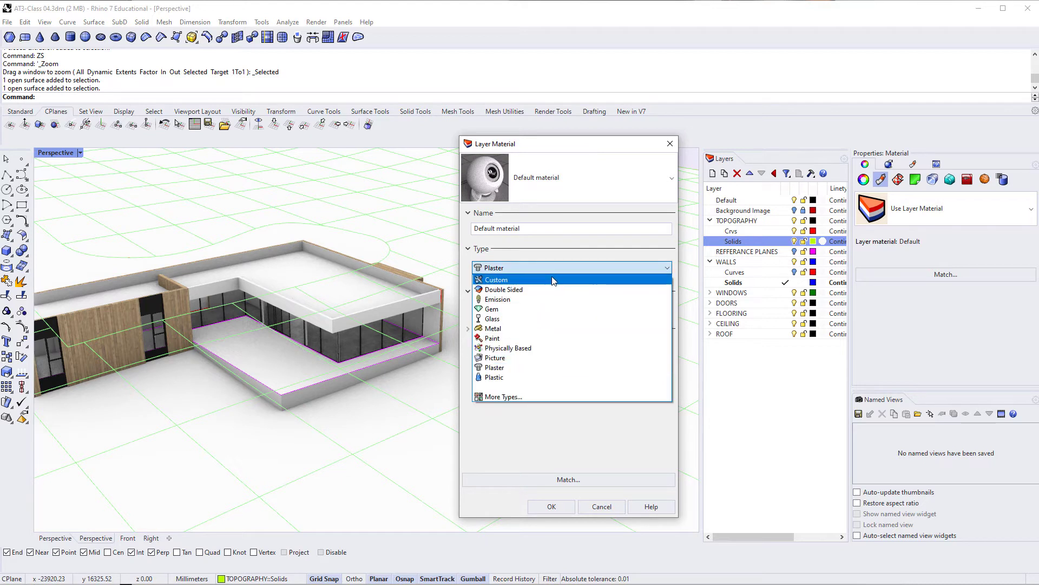
{"action": "left_click", "coordinate": [553, 279]}
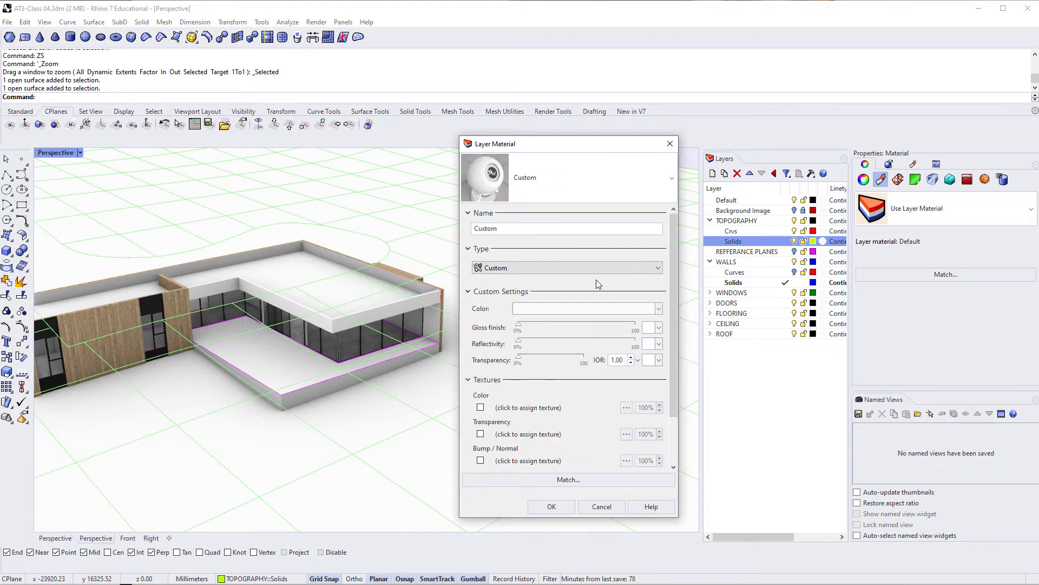
{"action": "double_click", "coordinate": [517, 231]}
{"action": "type", "text": "PM_Landscape"}
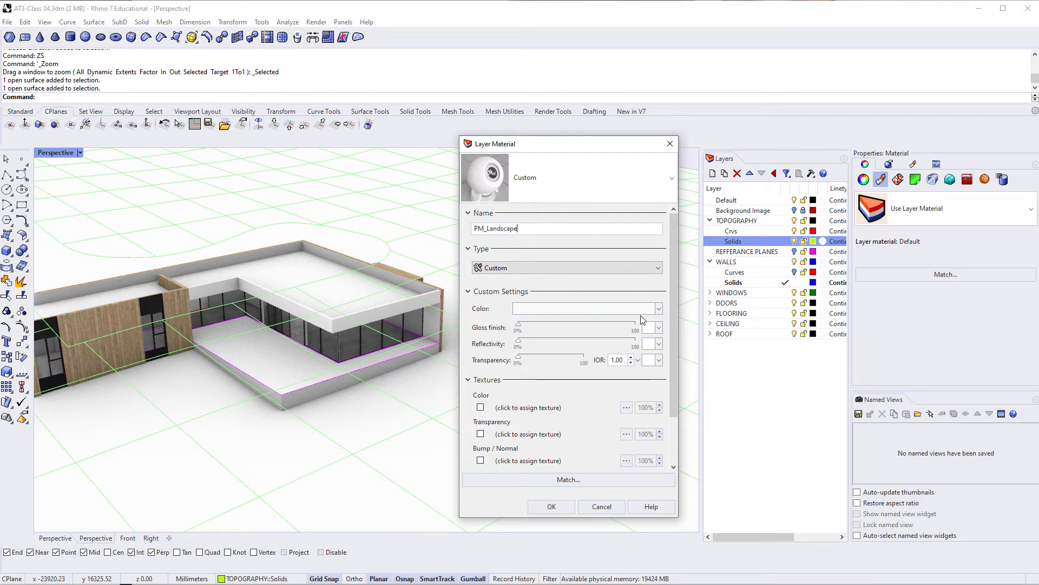
Use the Sitework.Planting.Grass.Short image from the Original Textures Ground Coverings folder as PM_Landscape's color texture and accept the material
{"action": "left_click", "coordinate": [657, 310]}
{"action": "left_click", "coordinate": [692, 367]}
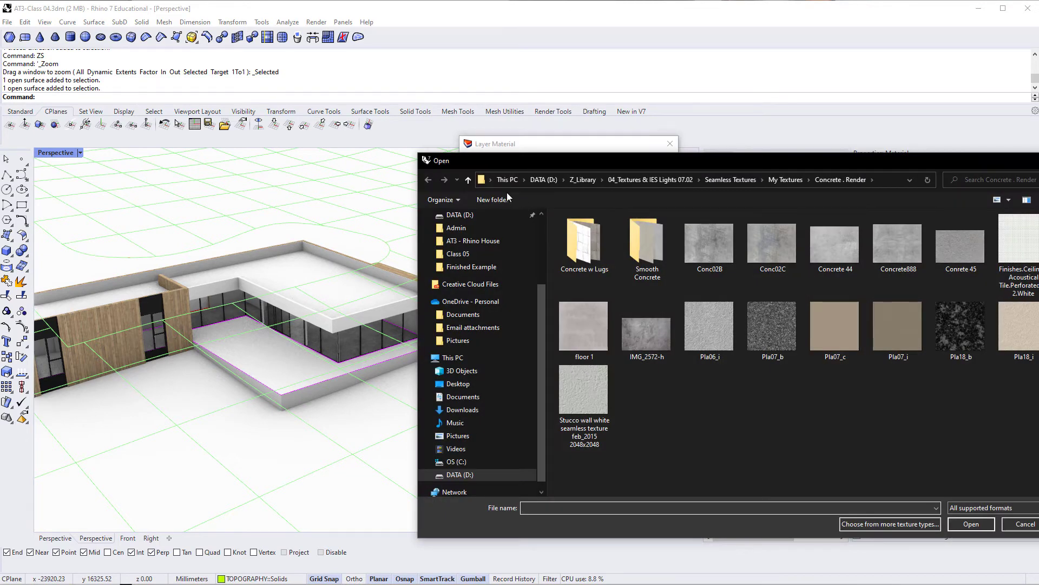
{"action": "left_click", "coordinate": [468, 180]}
{"action": "left_click", "coordinate": [468, 181]}
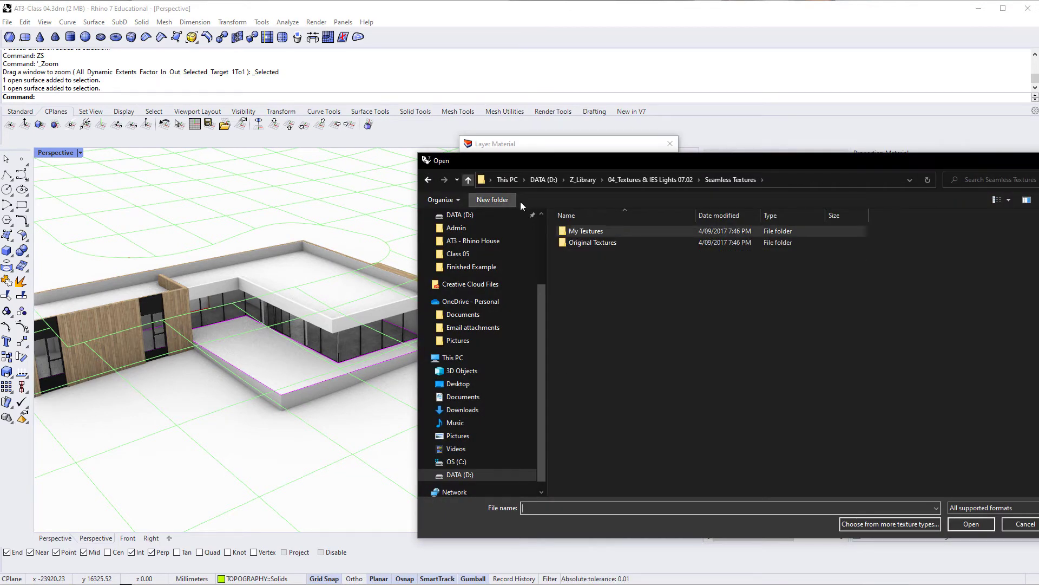
{"action": "double_click", "coordinate": [618, 242]}
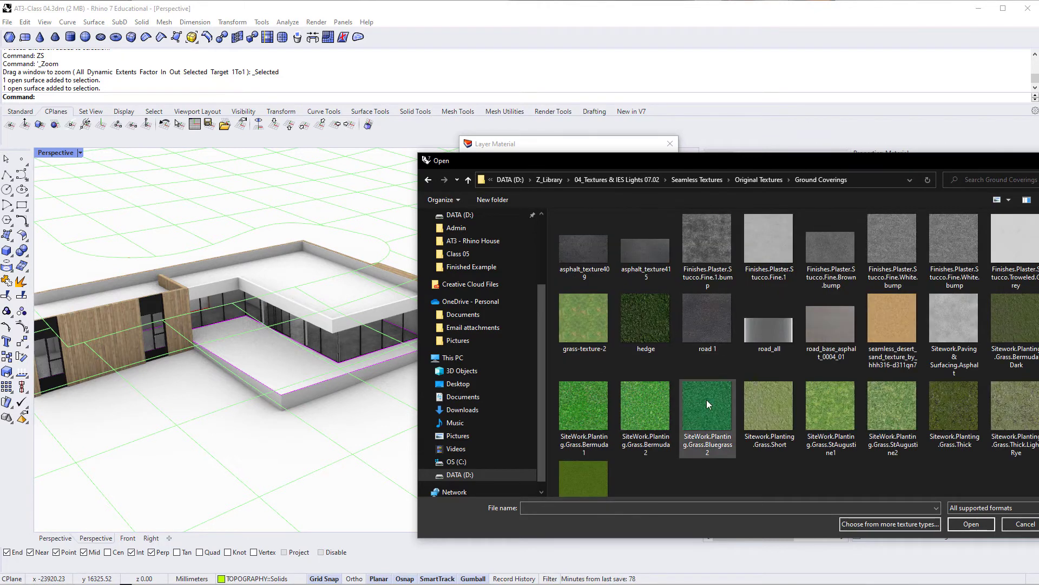
{"action": "left_click", "coordinate": [787, 431]}
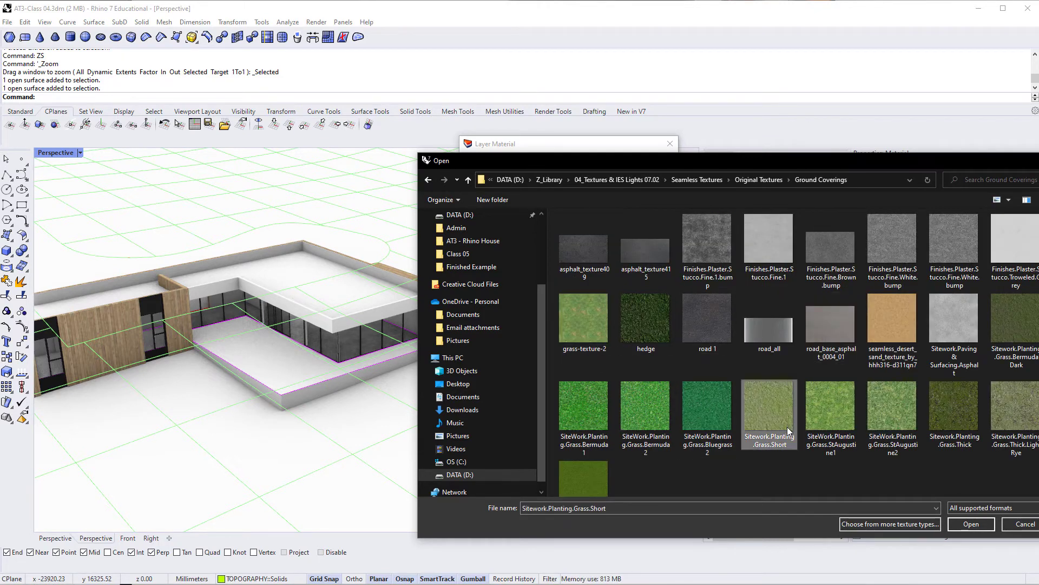
{"action": "left_click", "coordinate": [971, 524]}
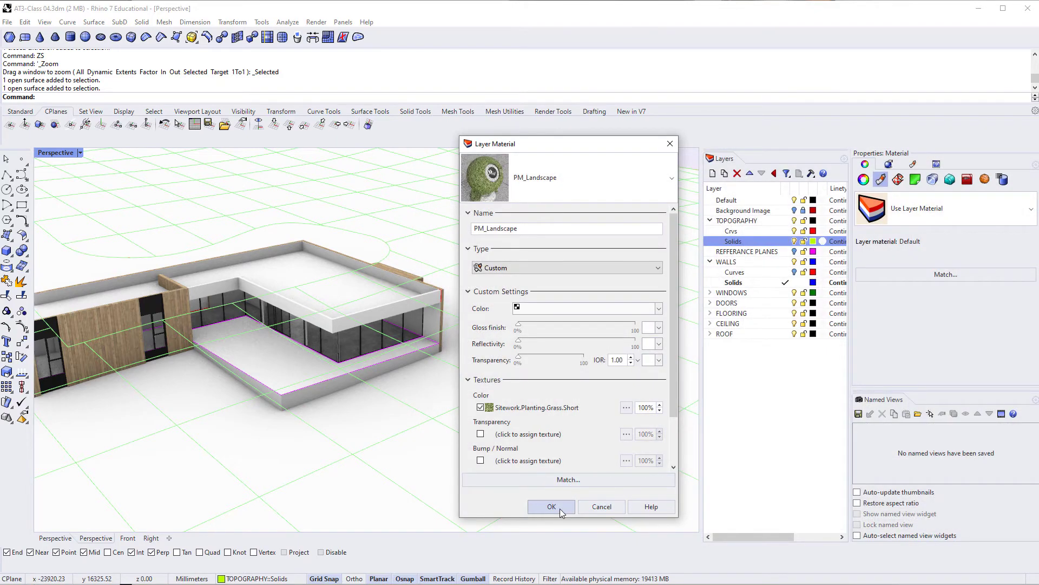
{"action": "left_click", "coordinate": [559, 508]}
Lock the XYZ size of the topography surface's texture mapping and set it to 5000
{"action": "scroll", "coordinate": [536, 371], "scroll_direction": "down", "scroll_amount": 5}
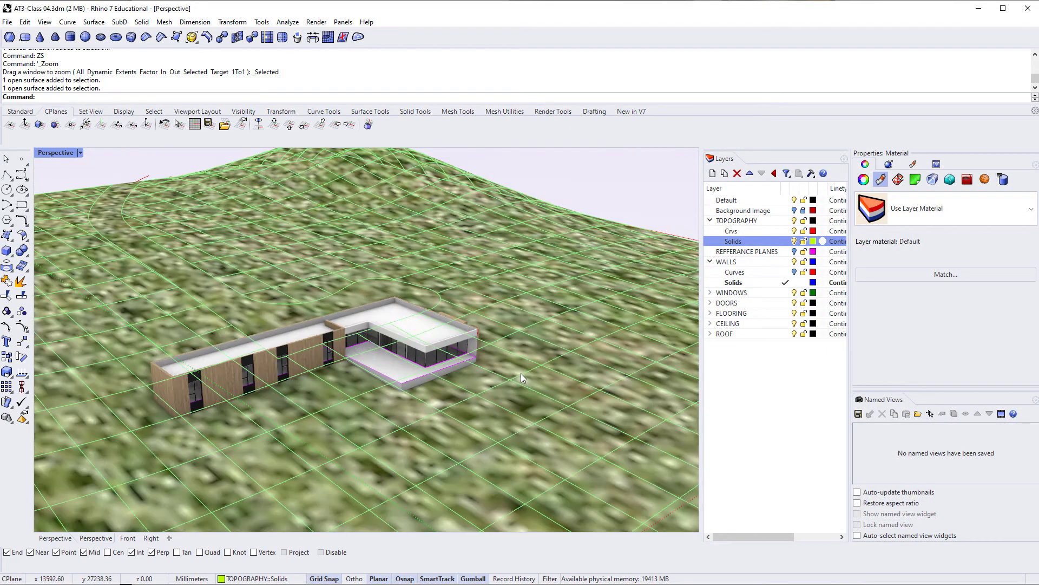
{"action": "scroll", "coordinate": [540, 384], "scroll_direction": "up", "scroll_amount": 6}
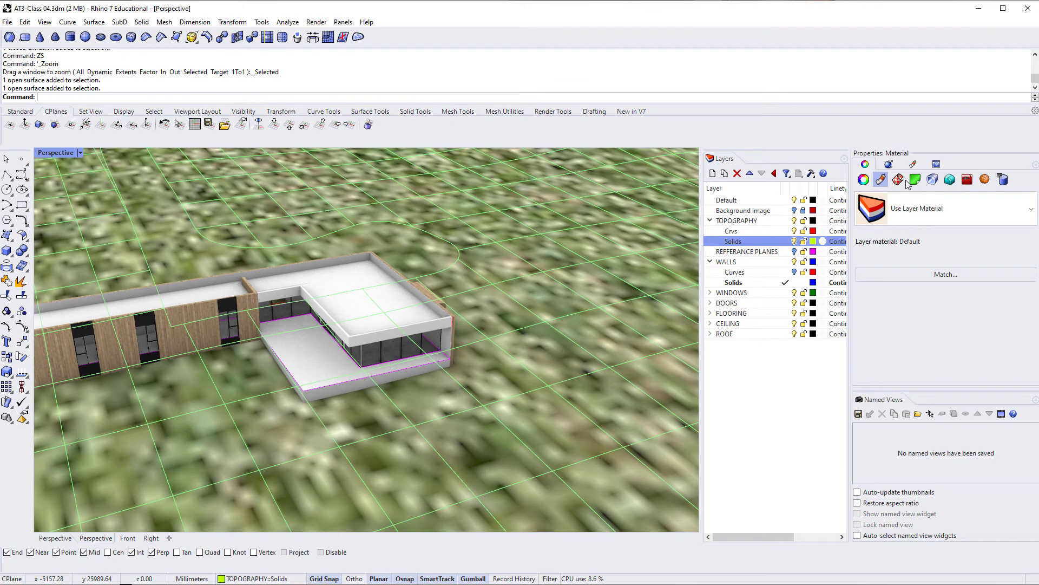
{"action": "left_click", "coordinate": [898, 179]}
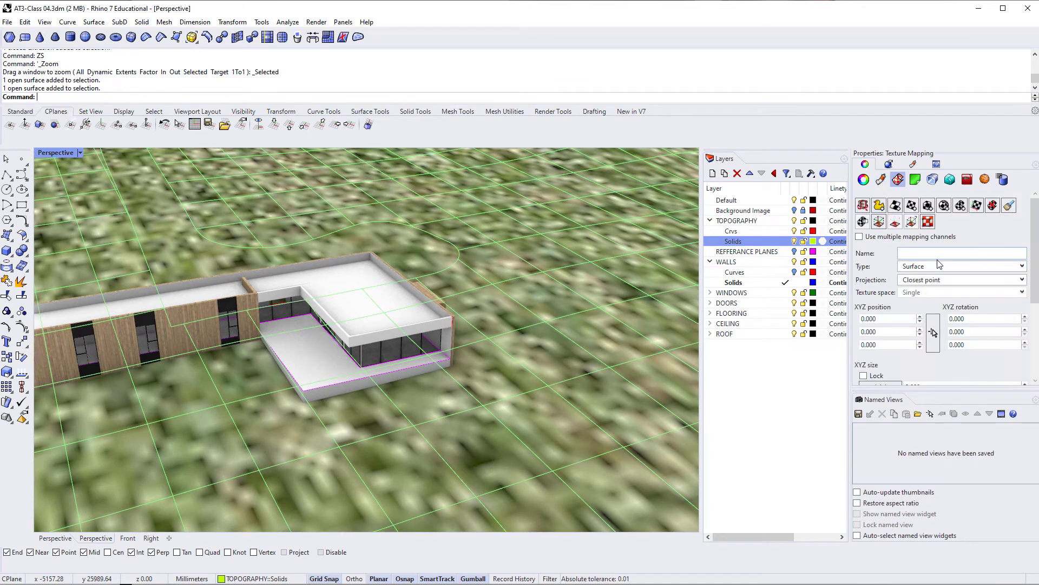
{"action": "left_click", "coordinate": [925, 268]}
{"action": "left_click", "coordinate": [896, 287]}
{"action": "scroll", "coordinate": [898, 324], "scroll_direction": "down", "scroll_amount": 2}
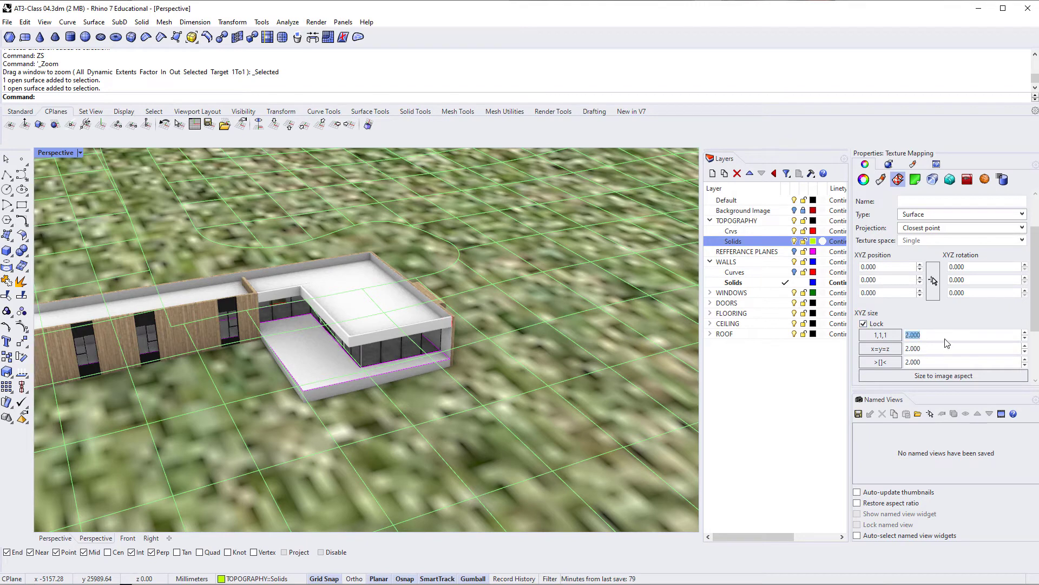
{"action": "type", "text": "000"}
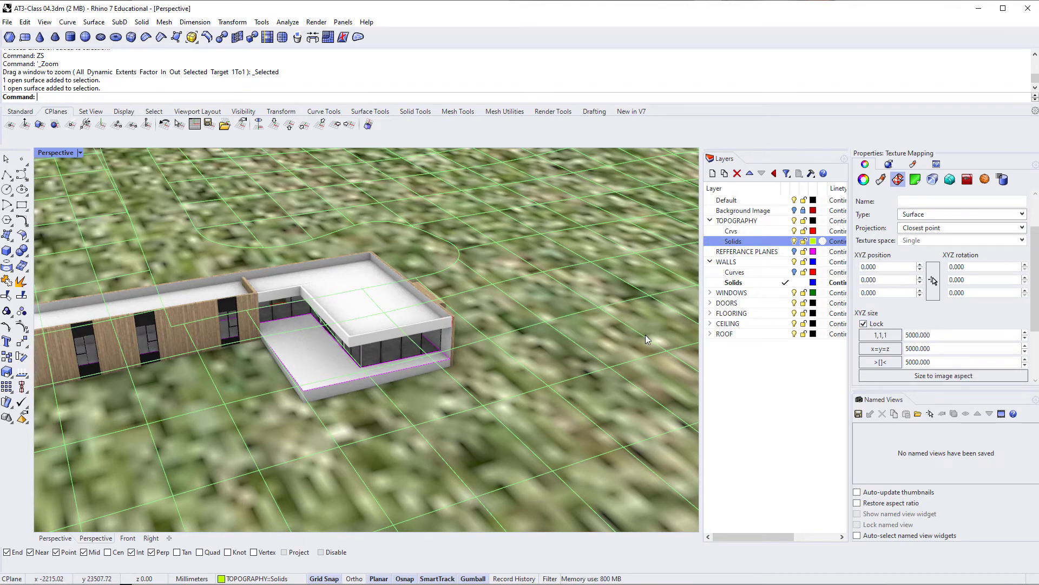
{"action": "right_click_drag", "start_coordinate": [645, 335], "coordinate": [681, 336]}
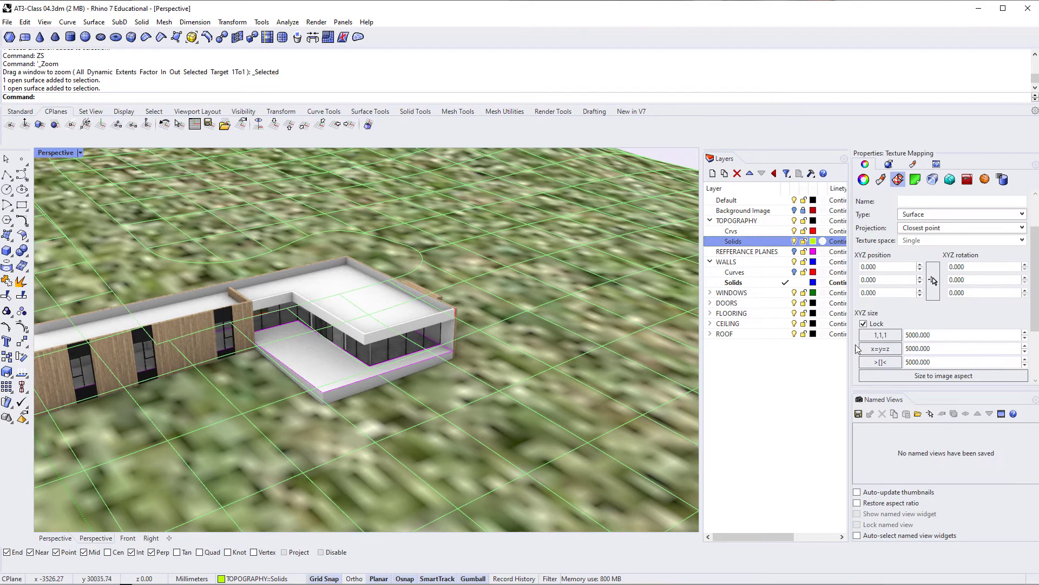
Change the topography surface's texture mapping type to Box and check the grass scale near the building
{"action": "left_click", "coordinate": [945, 349]}
{"action": "left_click", "coordinate": [929, 214]}
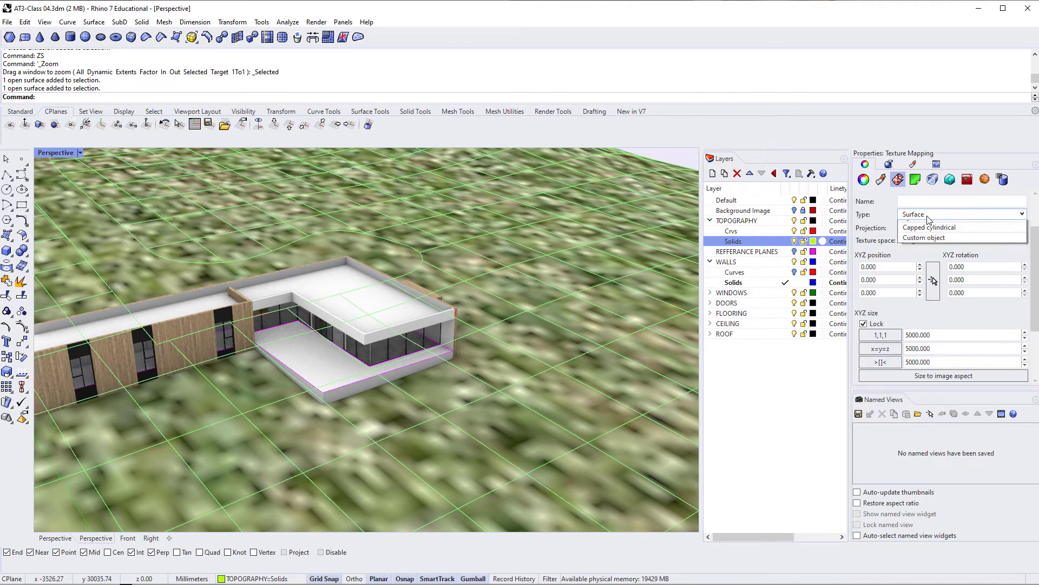
{"action": "left_click", "coordinate": [932, 259]}
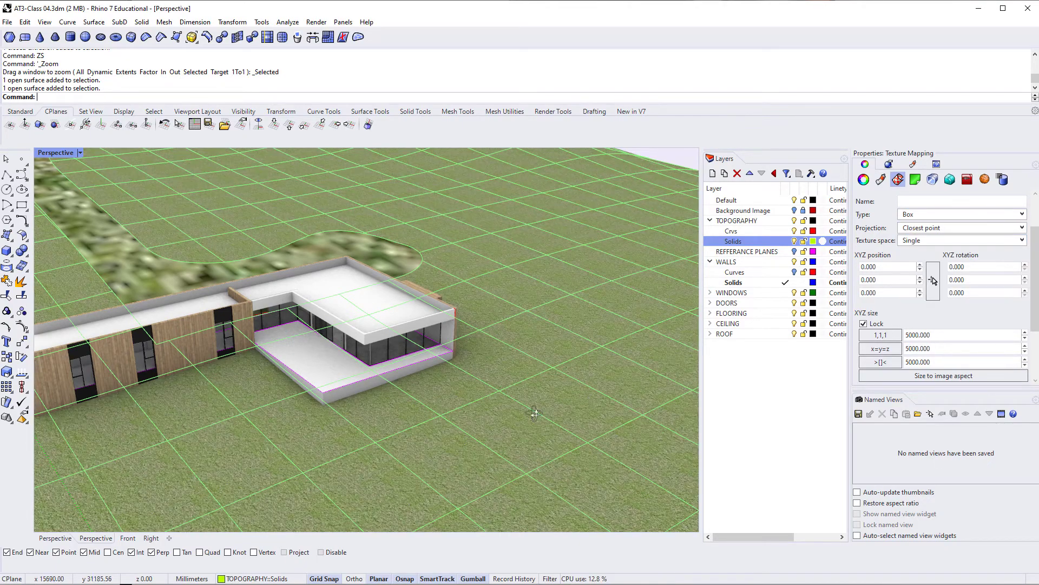
{"action": "scroll", "coordinate": [249, 352], "scroll_direction": "up", "scroll_amount": 10}
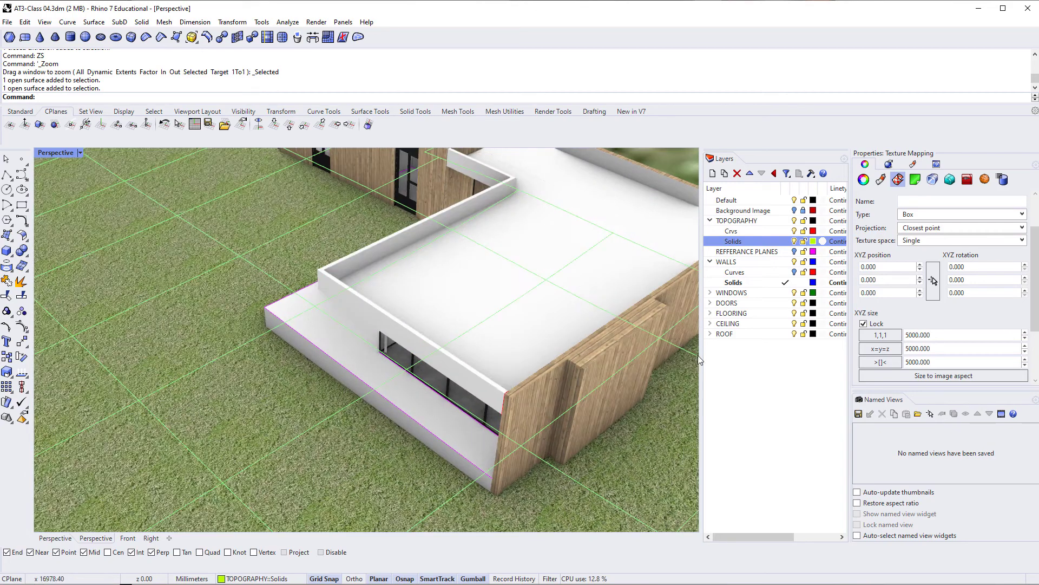
Set the grass mapping's XYZ size to 3000, deselect the topography and view the building from ground level
{"action": "left_click", "coordinate": [968, 342]}
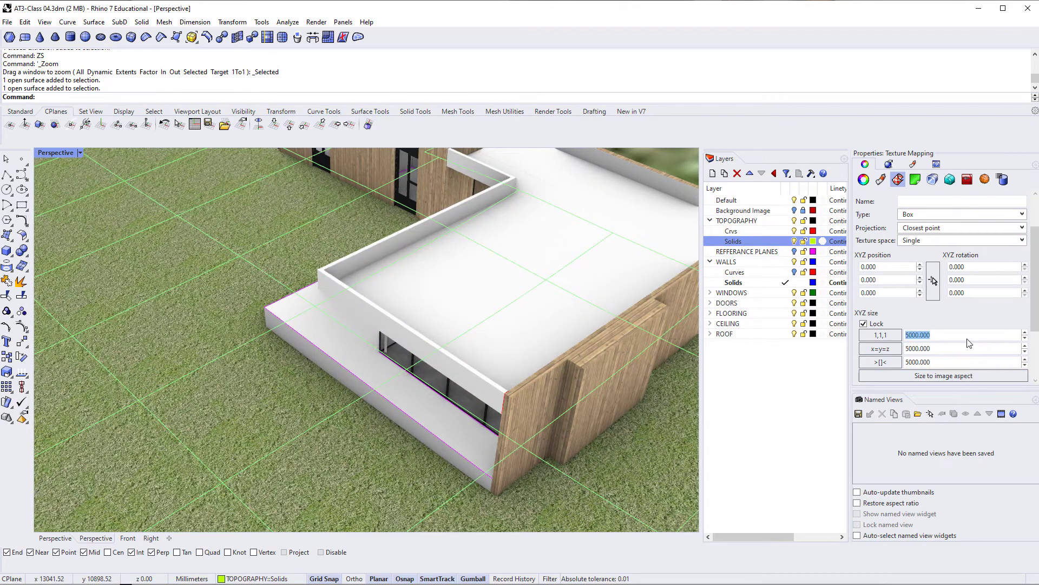
{"action": "type", "text": "3000"}
{"action": "key", "text": "Return"}
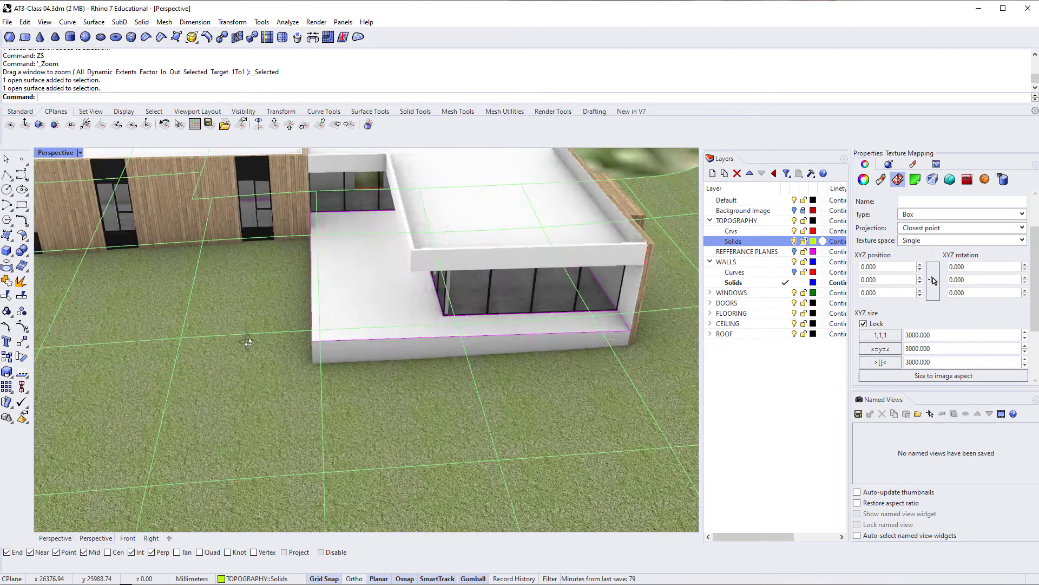
{"action": "right_click_drag", "start_coordinate": [249, 343], "coordinate": [356, 329]}
{"action": "key", "text": "Escape"}
{"action": "scroll", "coordinate": [341, 374], "scroll_direction": "down", "scroll_amount": 5}
{"action": "right_click_drag", "start_coordinate": [341, 373], "coordinate": [548, 242]}
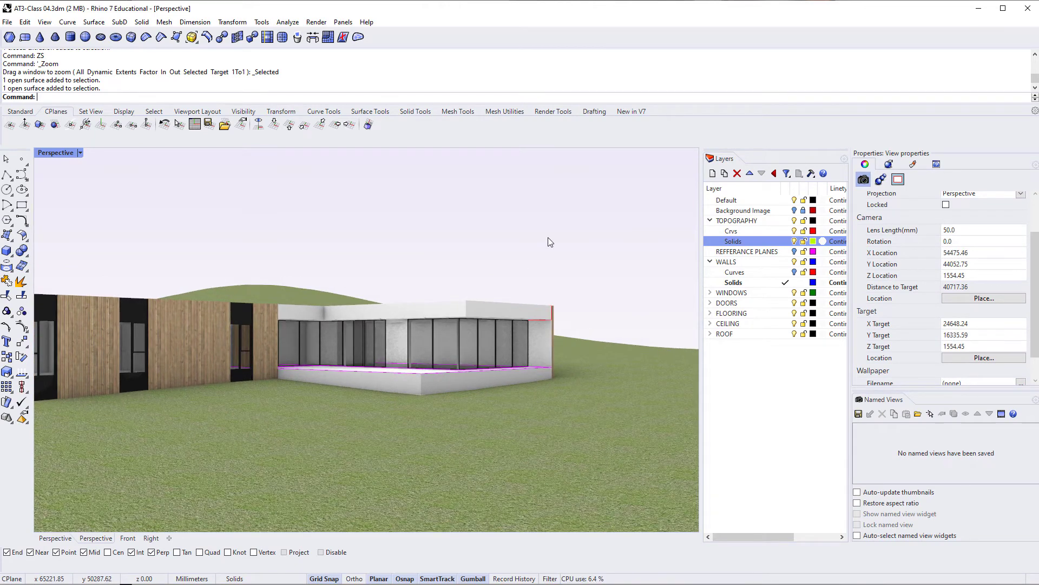
Open the viewport's display settings with DisplayProperties and dock them alongside the object properties
{"action": "type", "text": "DisplayProperties"}
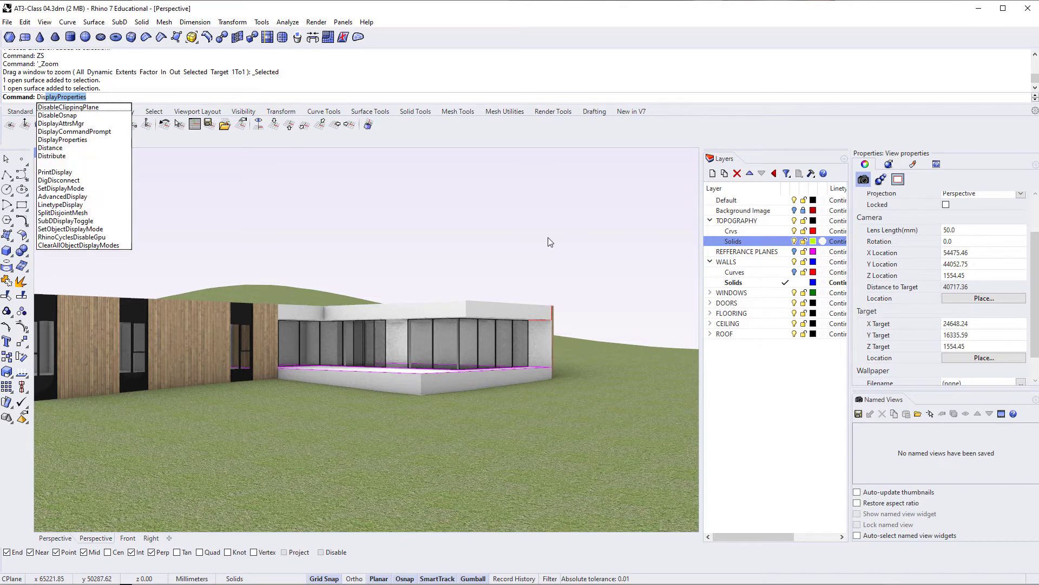
{"action": "key", "text": "Return"}
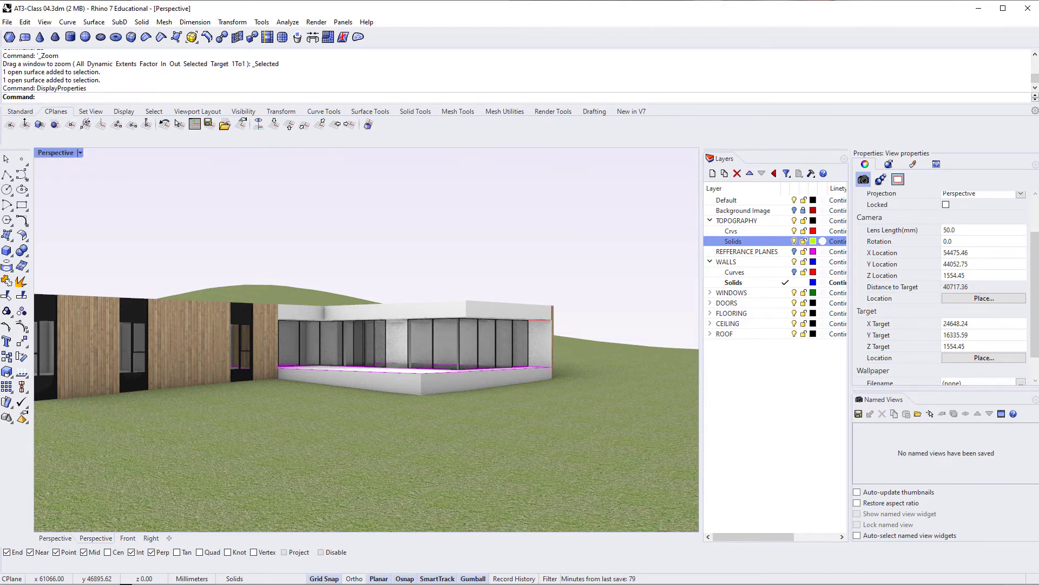
{"action": "left_click_drag", "start_coordinate": [427, 209], "coordinate": [345, 209]}
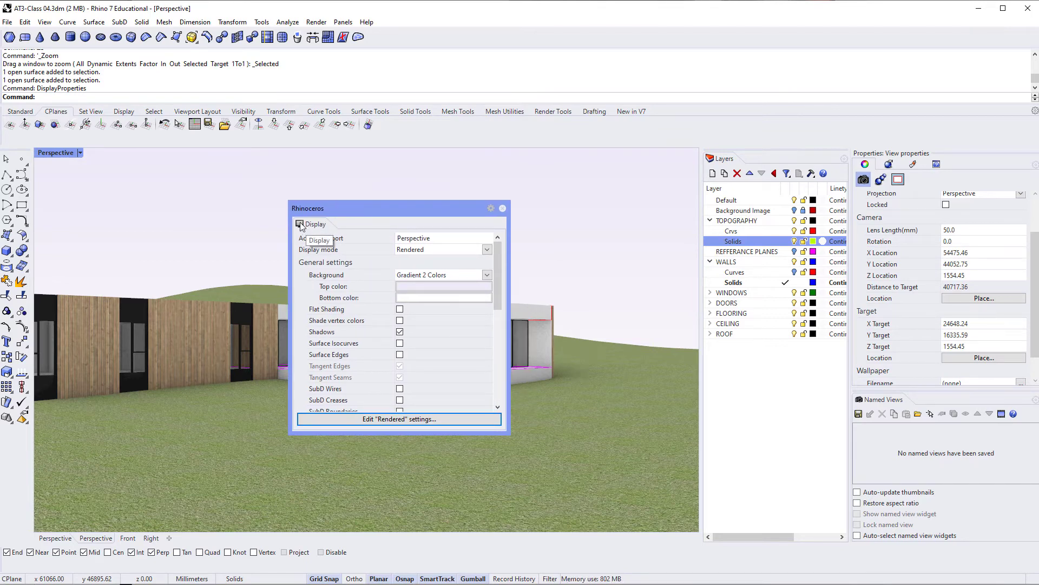
{"action": "left_click_drag", "start_coordinate": [301, 225], "coordinate": [960, 163]}
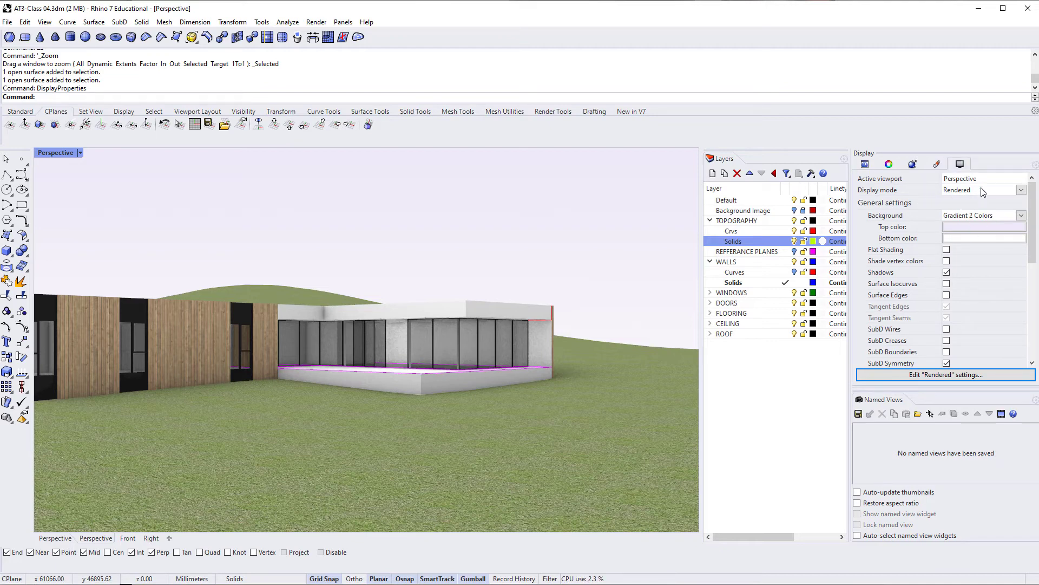
Set the top color of the Rendered mode's gradient background to light blue, #CAD6FF
{"action": "left_click", "coordinate": [974, 226]}
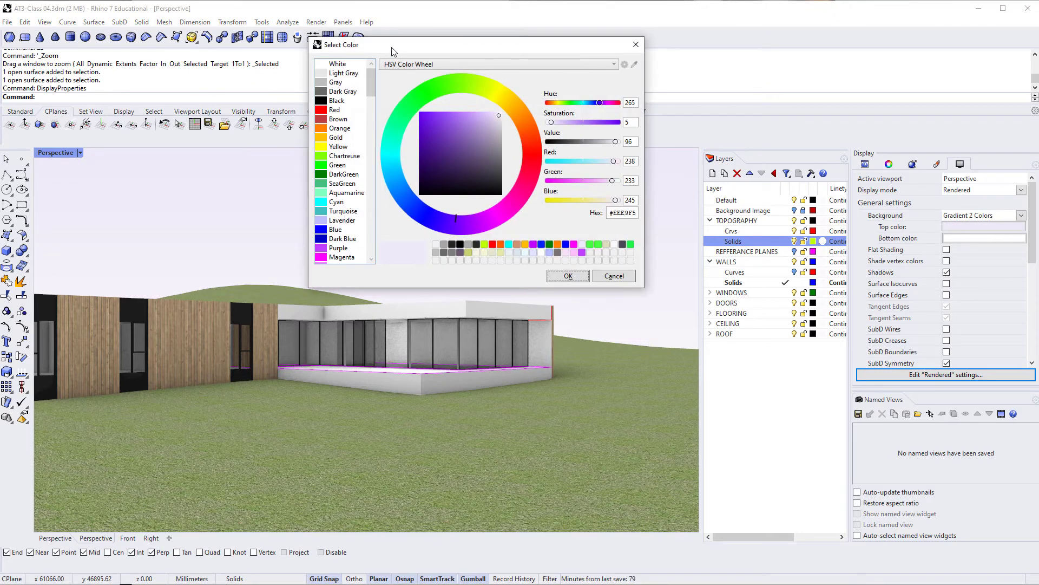
{"action": "left_click_drag", "start_coordinate": [393, 51], "coordinate": [339, 136]}
{"action": "left_click_drag", "start_coordinate": [346, 259], "coordinate": [371, 292]}
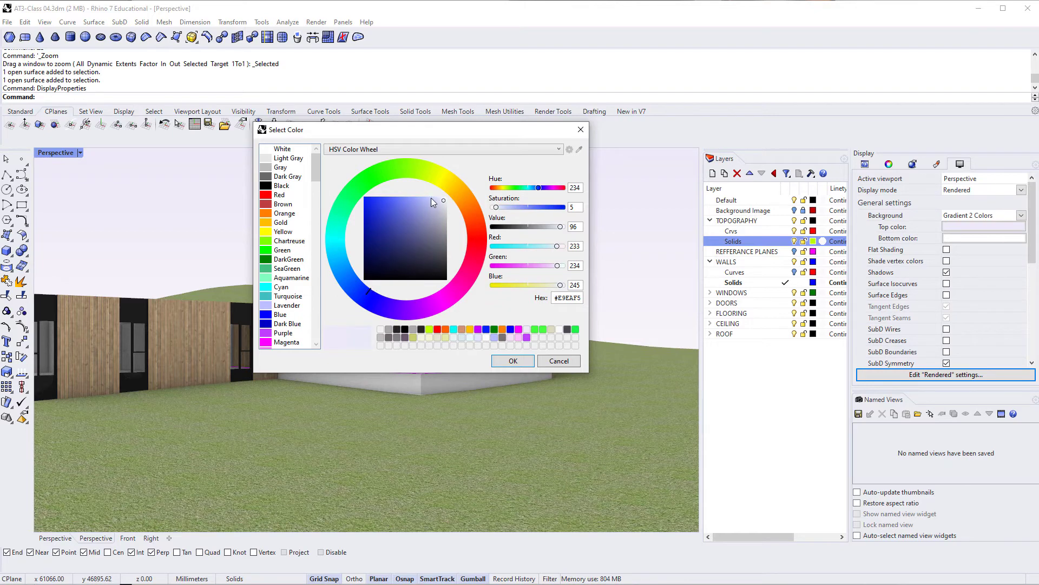
{"action": "mouse_move", "coordinate": [431, 197]}
{"action": "left_mouse_down"}
{"action": "mouse_move", "coordinate": [419, 202]}
{"action": "mouse_move", "coordinate": [430, 194]}
{"action": "left_mouse_up"}
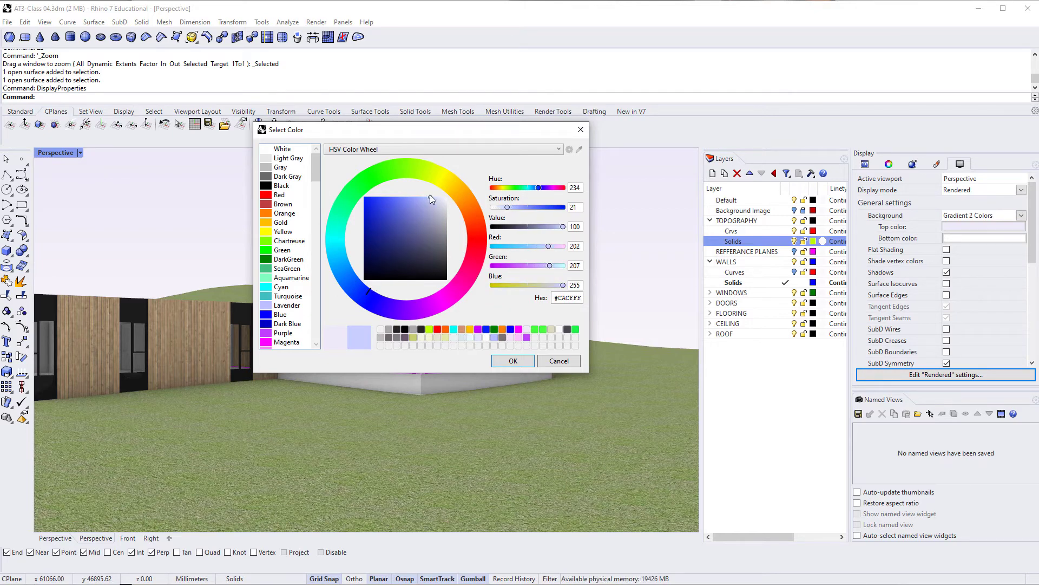
{"action": "mouse_move", "coordinate": [368, 291]}
{"action": "left_mouse_down"}
{"action": "mouse_move", "coordinate": [353, 290]}
{"action": "mouse_move", "coordinate": [385, 306]}
{"action": "mouse_move", "coordinate": [354, 292]}
{"action": "left_mouse_up"}
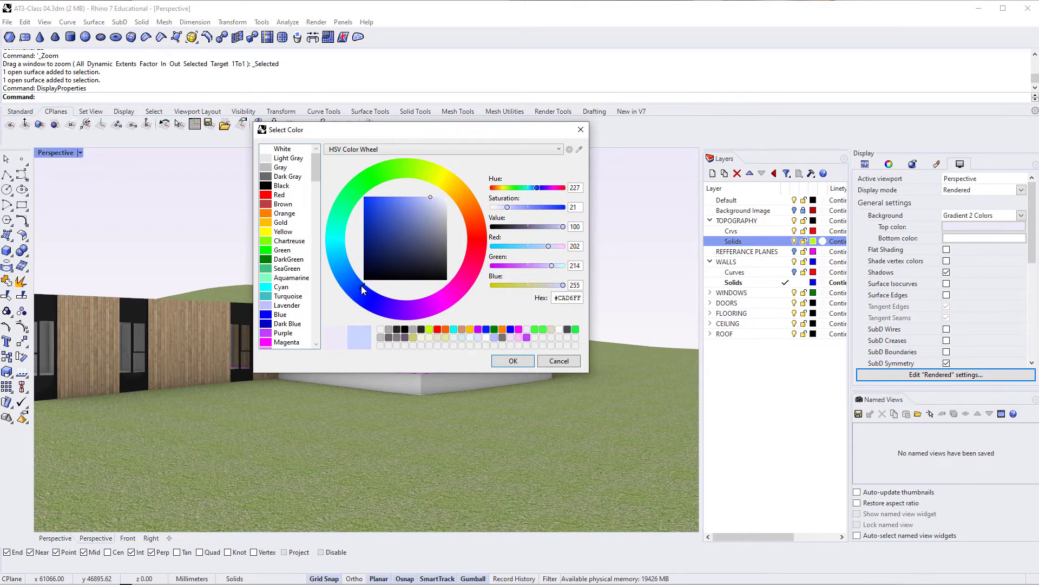
{"action": "left_click", "coordinate": [511, 362]}
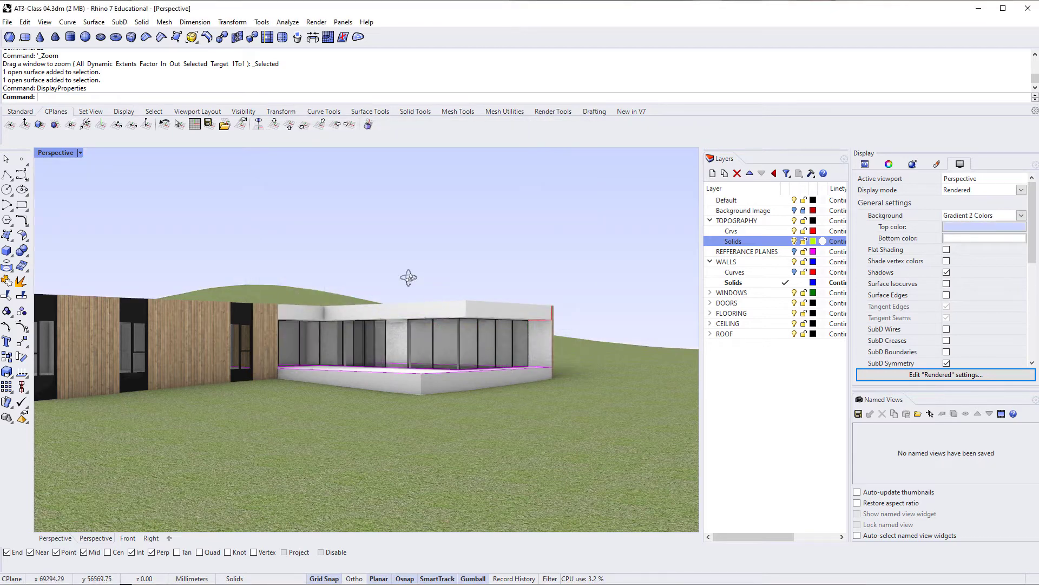
Lighten the top color of the Rendered mode's gradient background to #DEE5FF
{"action": "left_click", "coordinate": [958, 227]}
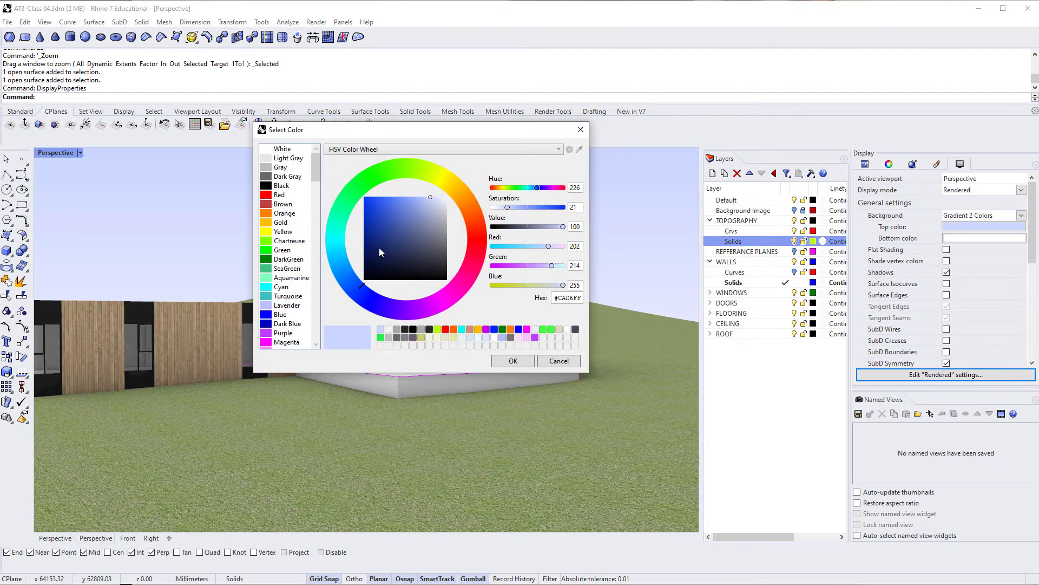
{"action": "left_click_drag", "start_coordinate": [500, 209], "coordinate": [503, 211]}
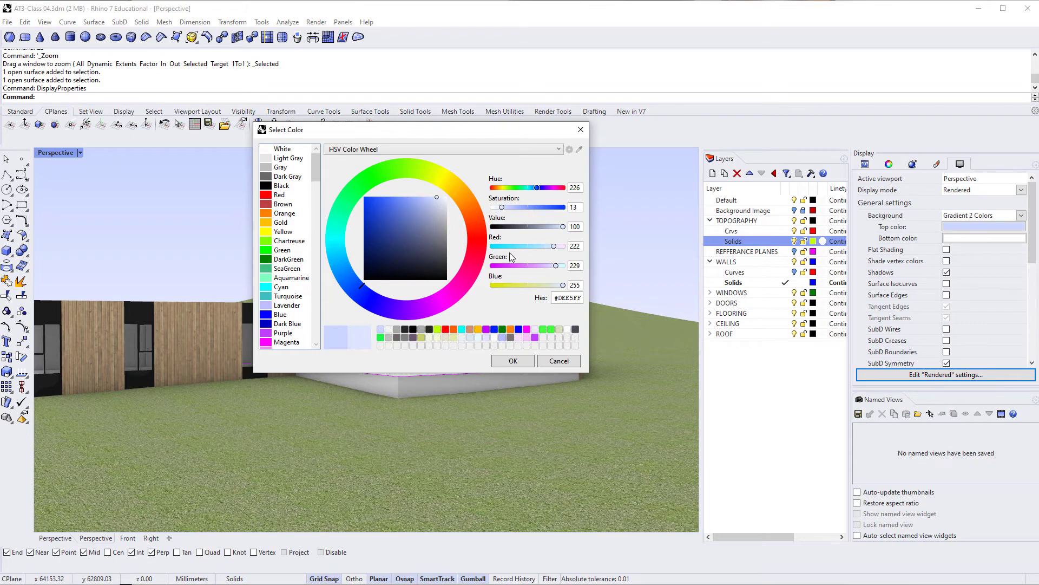
{"action": "left_click", "coordinate": [514, 360]}
Turn off the display of curves in the Rendered viewport's display settings
{"action": "right_click_drag", "start_coordinate": [511, 357], "coordinate": [425, 379]}
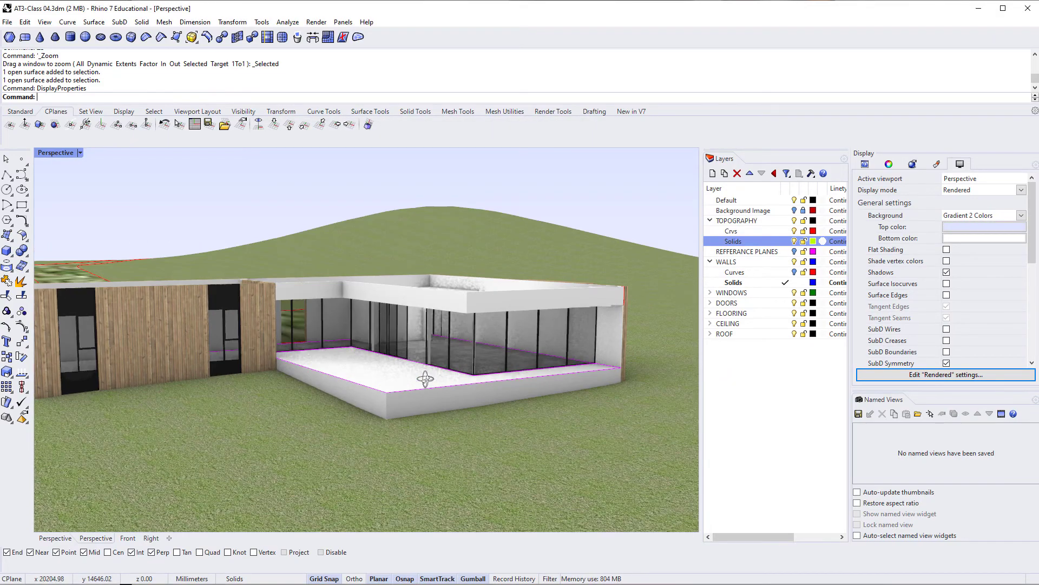
{"action": "scroll", "coordinate": [421, 340], "scroll_direction": "up", "scroll_amount": 4}
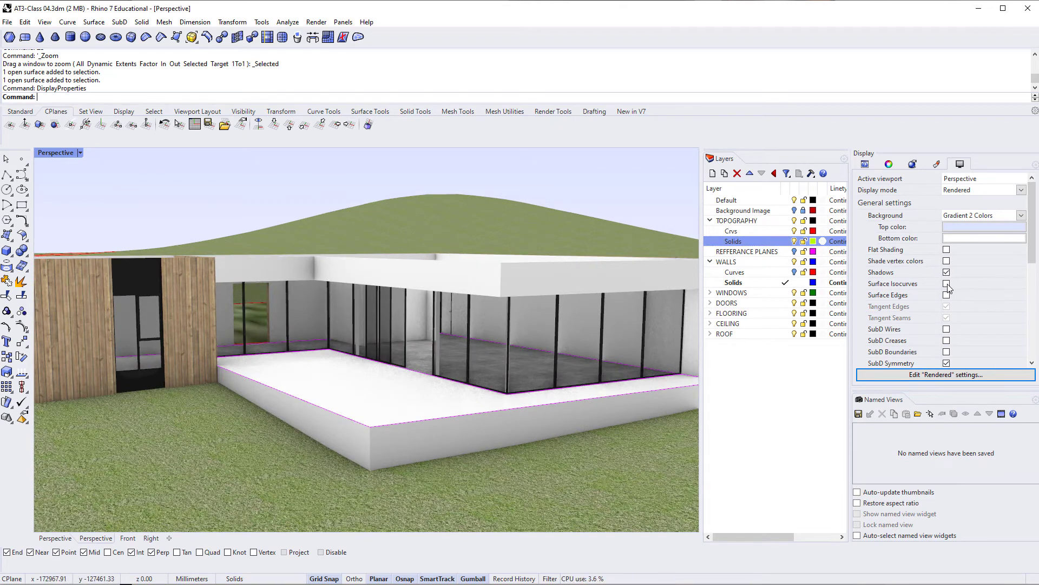
{"action": "scroll", "coordinate": [939, 346], "scroll_direction": "down", "scroll_amount": 2}
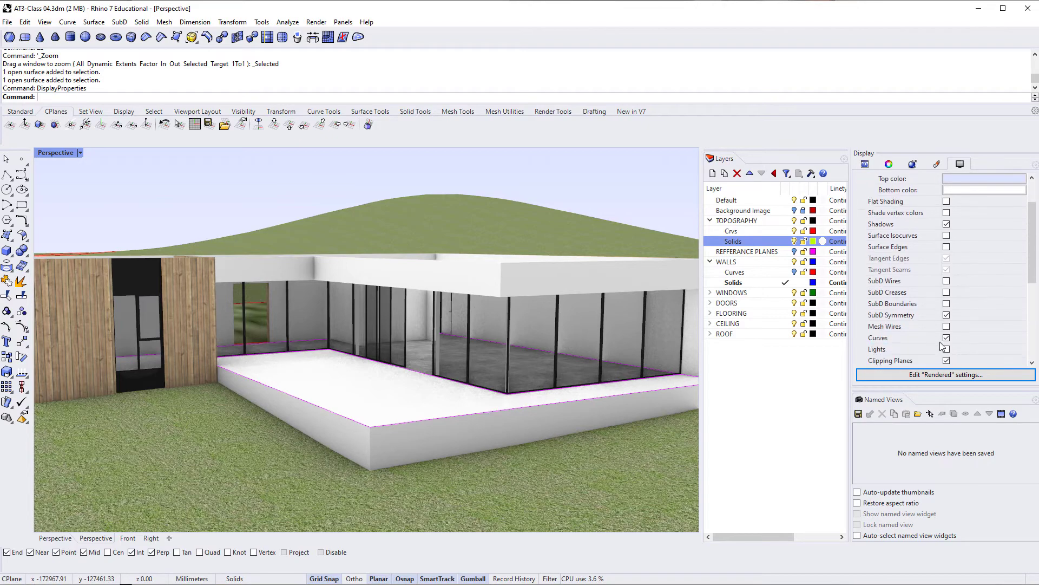
{"action": "left_click", "coordinate": [946, 338]}
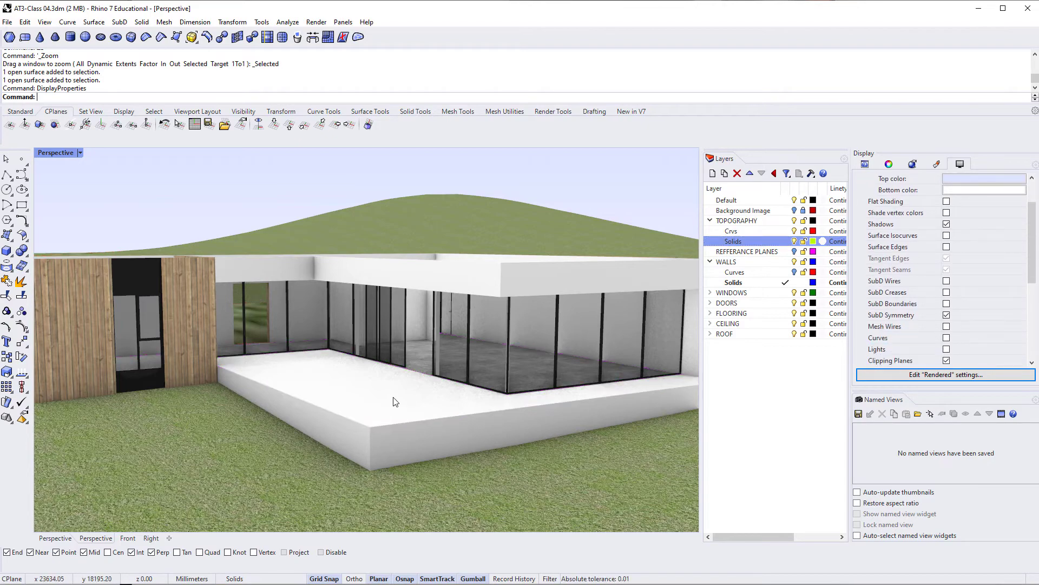
View the terrace corner from a low angle with nothing selected and call up the named views with NamedView
{"action": "right_click_drag", "start_coordinate": [606, 374], "coordinate": [443, 415]}
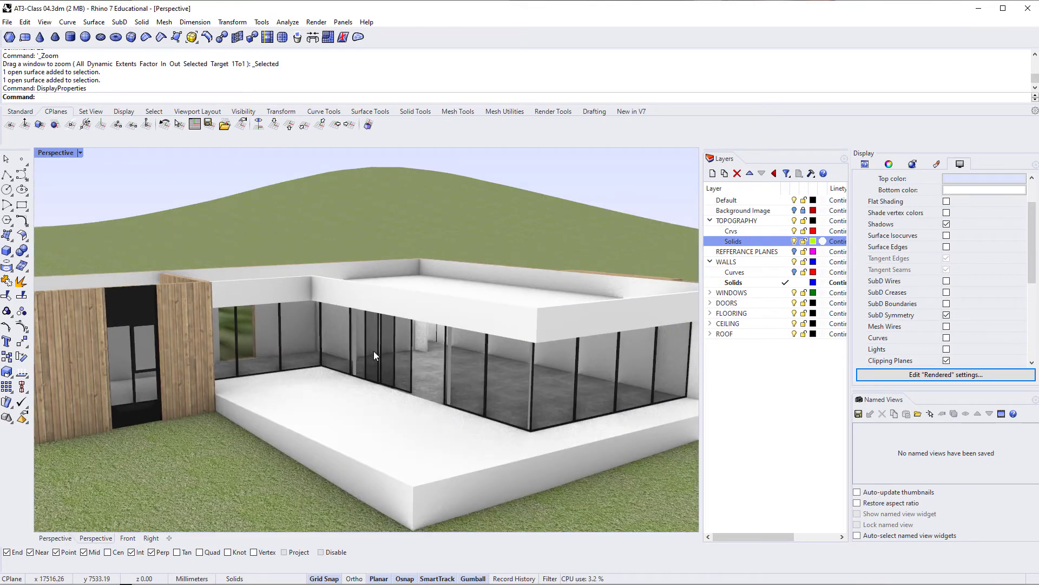
{"action": "right_click_drag", "start_coordinate": [460, 386], "coordinate": [456, 372]}
{"action": "right_click_drag", "start_coordinate": [495, 410], "coordinate": [446, 385], "text": "shift"}
{"action": "left_click", "coordinate": [446, 386]}
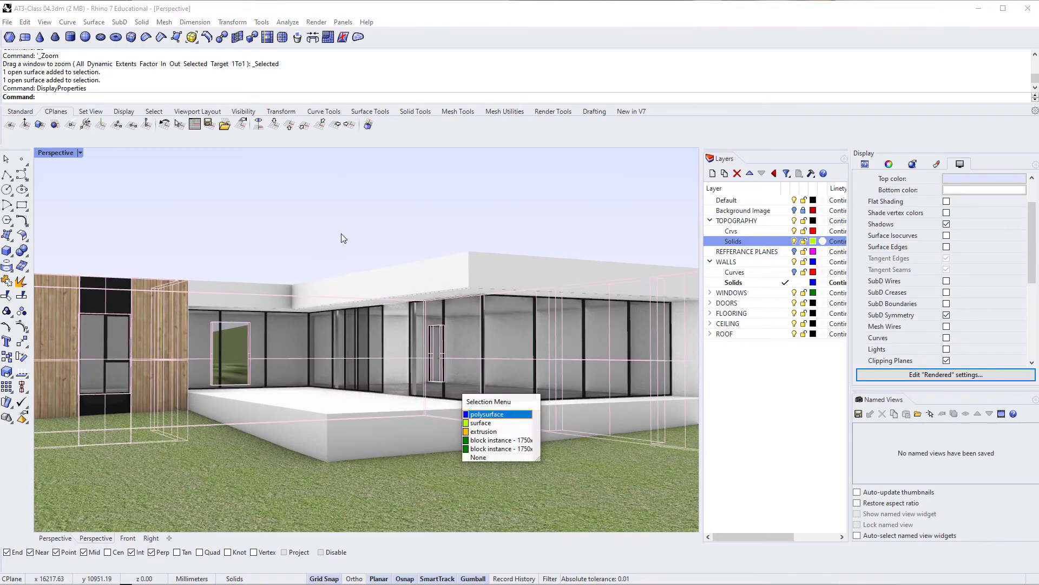
{"action": "left_click", "coordinate": [371, 248]}
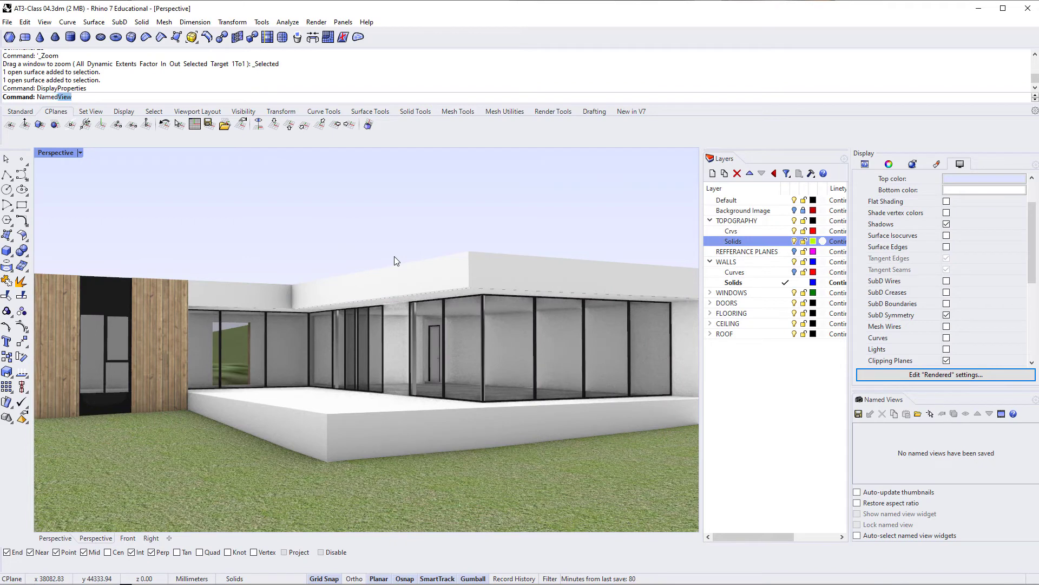
{"action": "type", "text": "Named"}
{"action": "key", "text": "Return"}
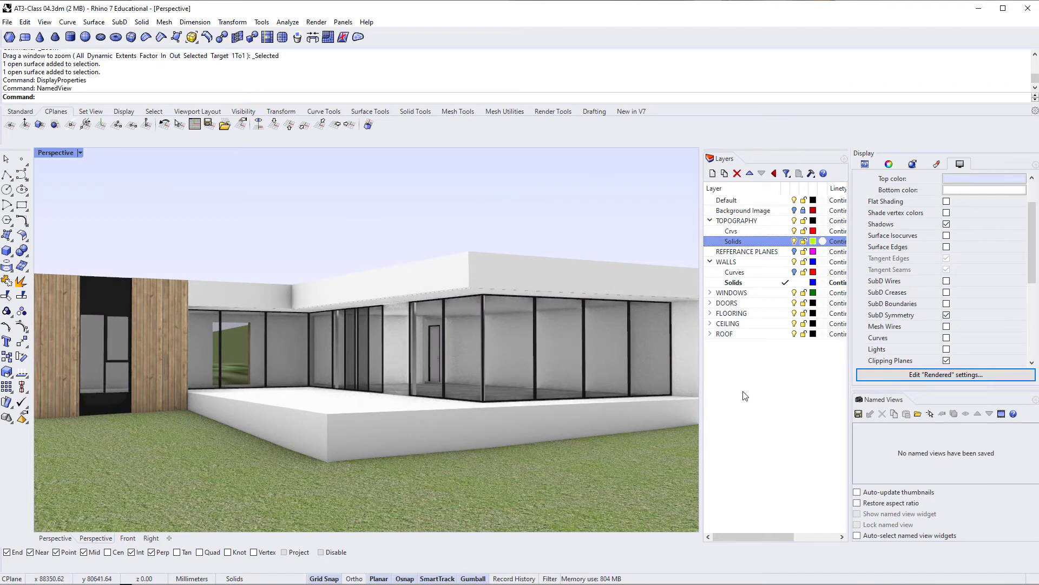
{"action": "left_click", "coordinate": [891, 431]}
Frame the whole building from a distance at ground level and save the viewport as named view Exterior 01
{"action": "scroll", "coordinate": [398, 392], "scroll_direction": "up", "scroll_amount": 4}
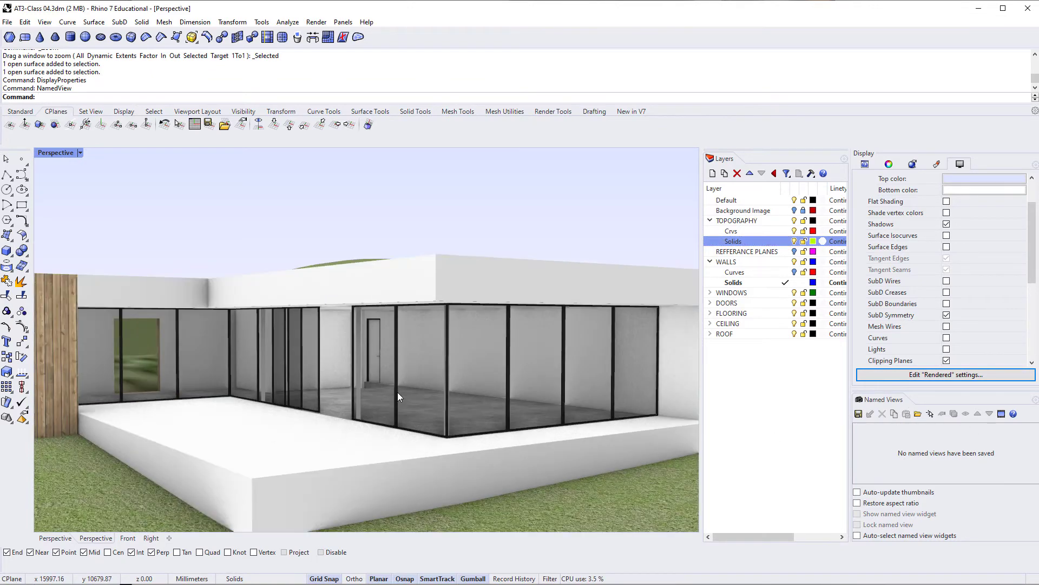
{"action": "scroll", "coordinate": [439, 392], "scroll_direction": "up", "scroll_amount": 3}
{"action": "right_click_drag", "start_coordinate": [482, 392], "coordinate": [378, 397]}
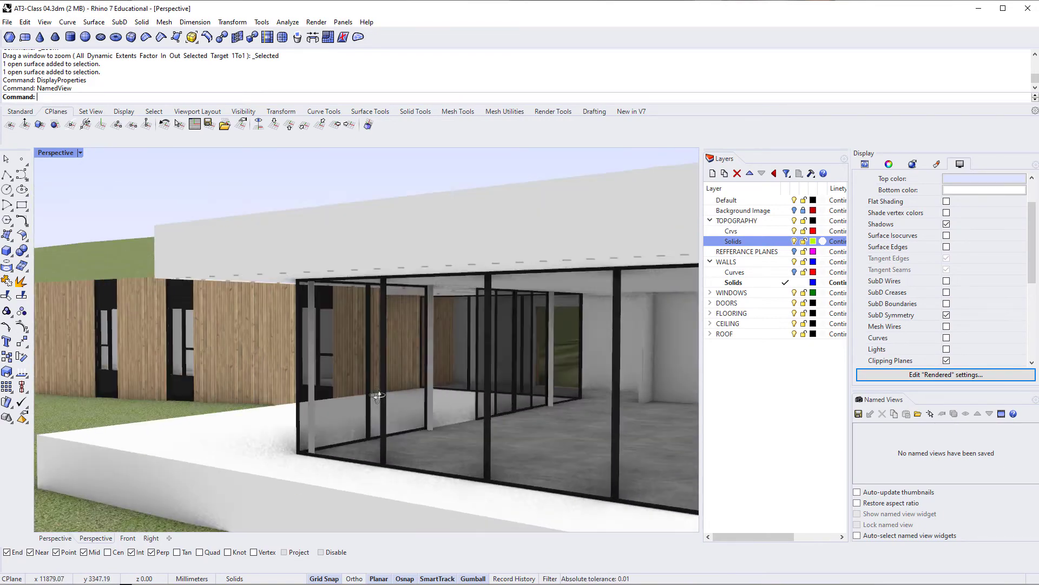
{"action": "scroll", "coordinate": [379, 398], "scroll_direction": "down", "scroll_amount": 6}
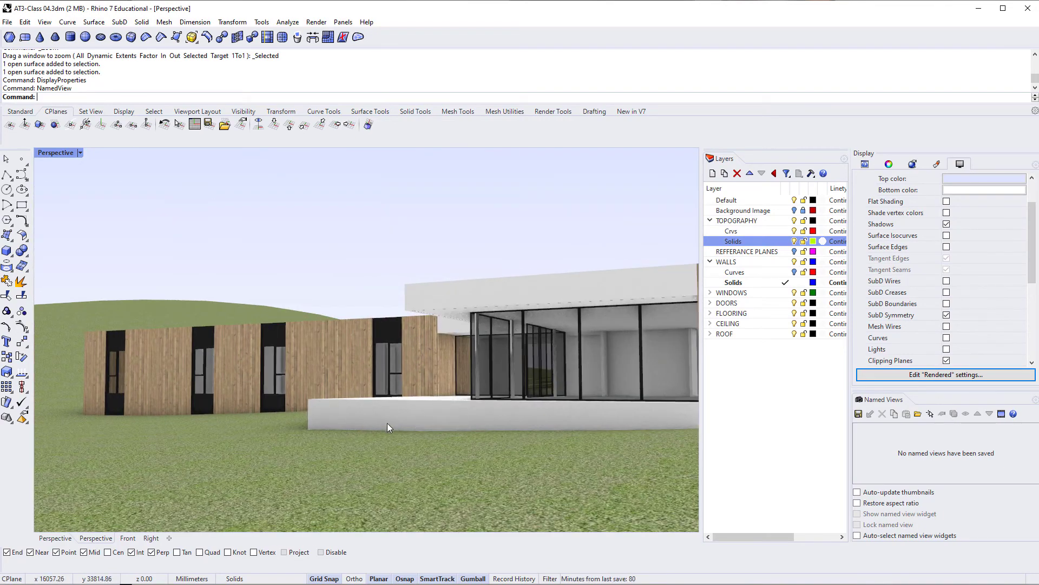
{"action": "scroll", "coordinate": [388, 428], "scroll_direction": "down", "scroll_amount": 3}
{"action": "right_click_drag", "start_coordinate": [422, 430], "coordinate": [379, 457]}
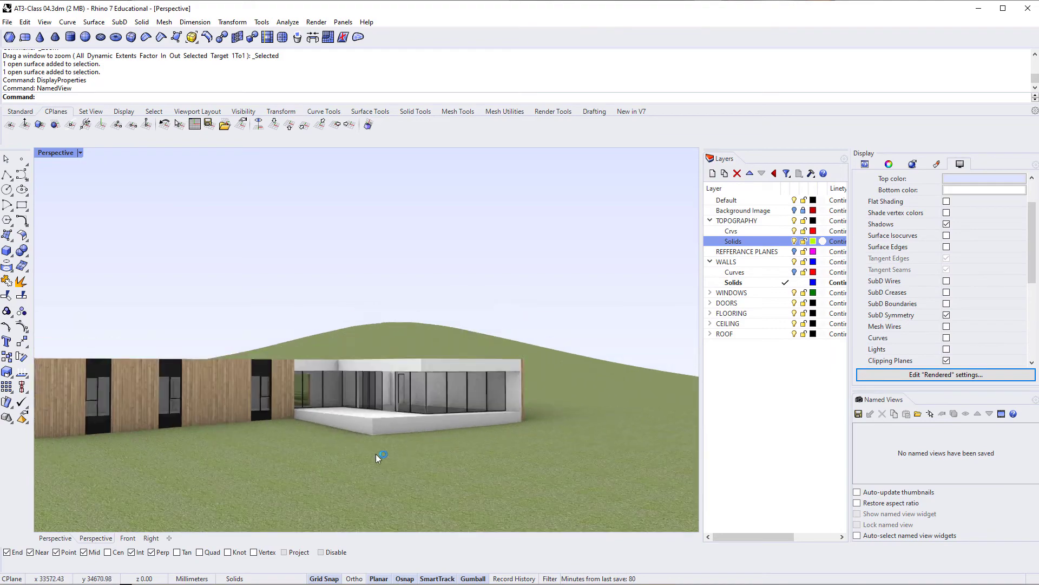
{"action": "scroll", "coordinate": [448, 420], "scroll_direction": "down", "scroll_amount": 5}
{"action": "right_click_drag", "start_coordinate": [448, 419], "coordinate": [491, 426]}
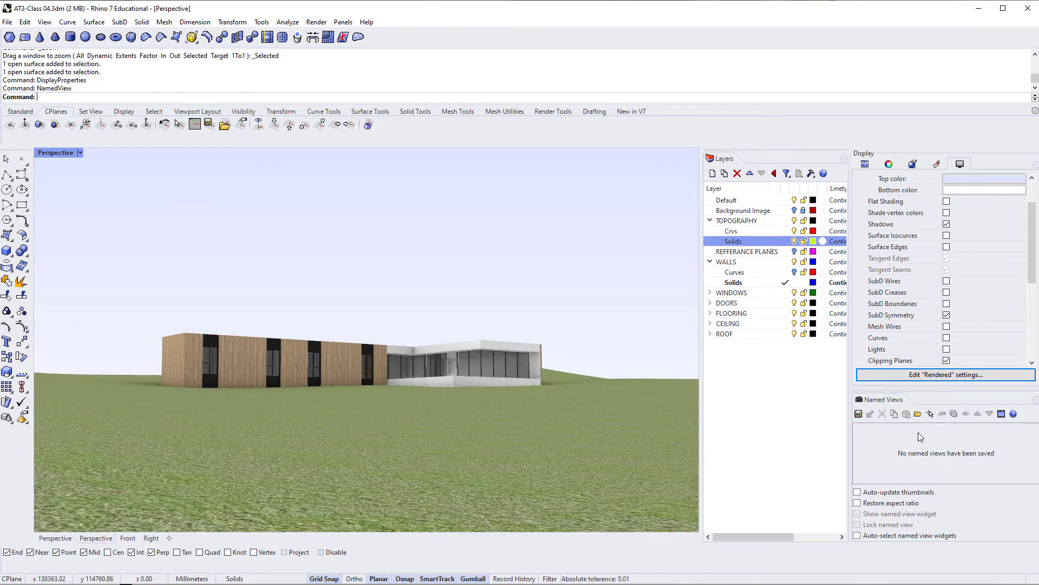
{"action": "left_click", "coordinate": [859, 414]}
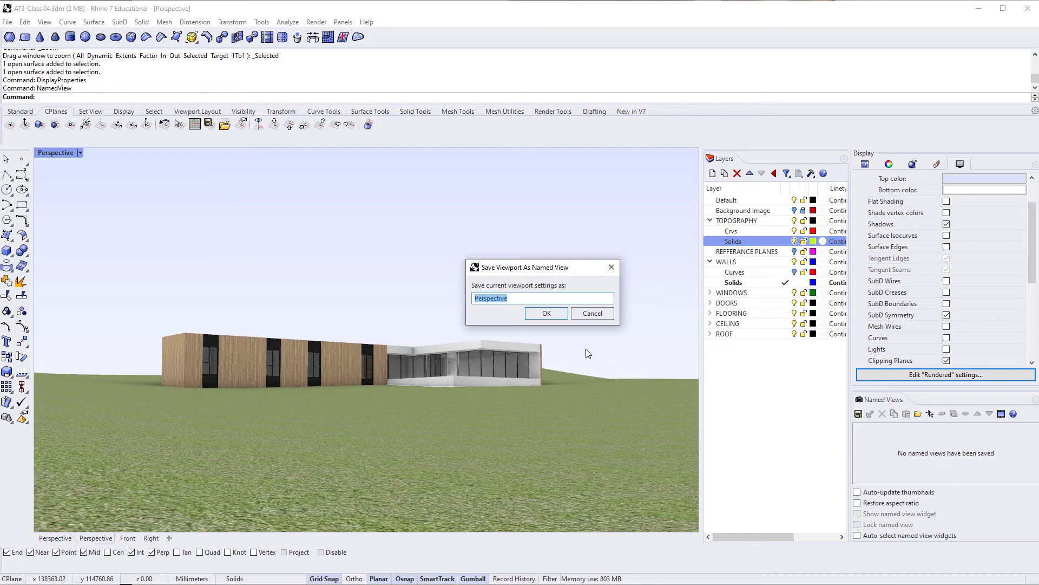
{"action": "type", "text": "Exterior 01"}
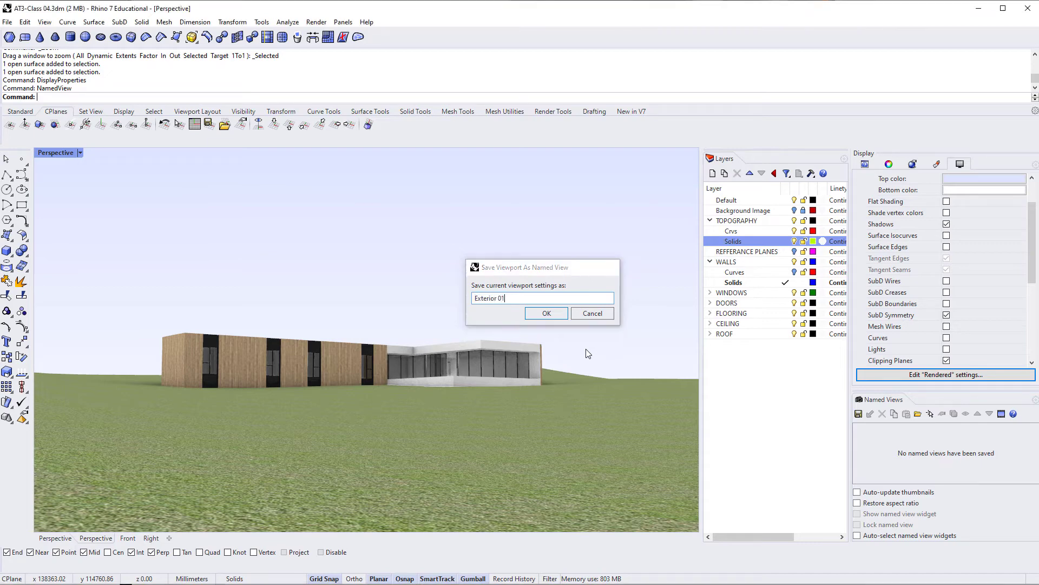
{"action": "key", "text": "Return"}
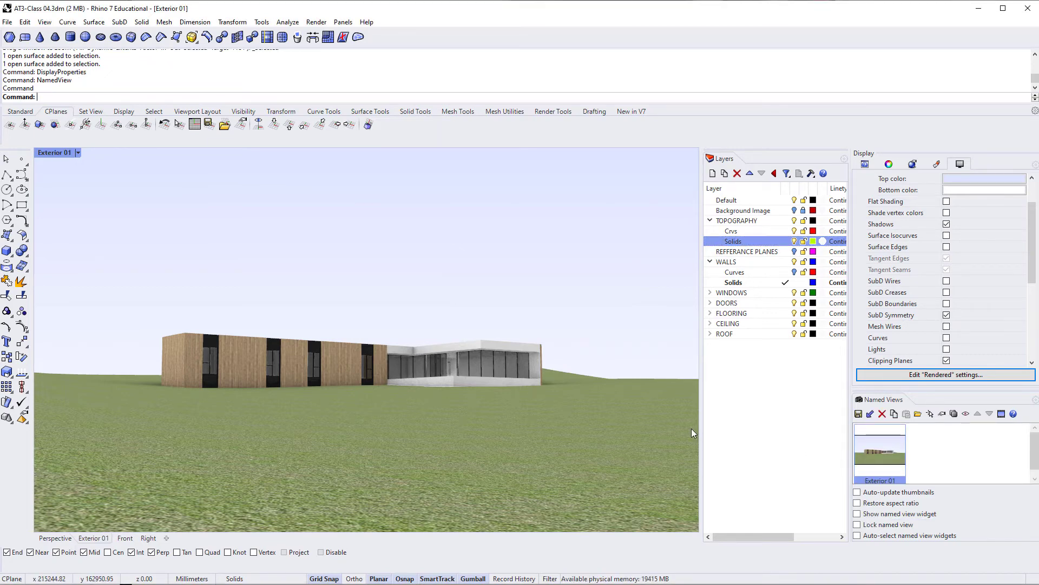
Orbit to the building's terrace end with the hill behind and save the viewport as named view Exterior 02
{"action": "right_click_drag", "start_coordinate": [542, 366], "coordinate": [460, 370]}
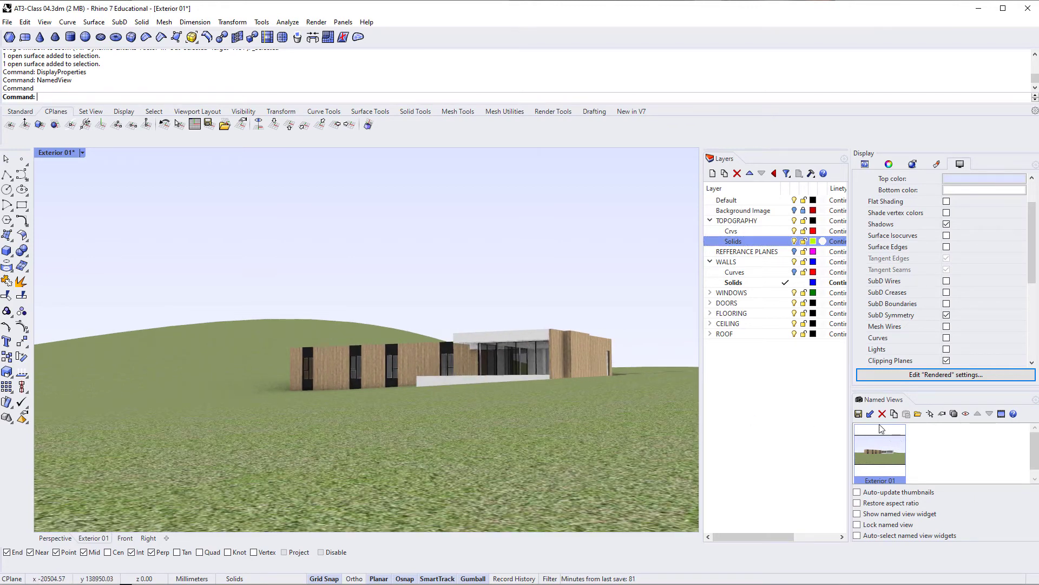
{"action": "left_click", "coordinate": [858, 414]}
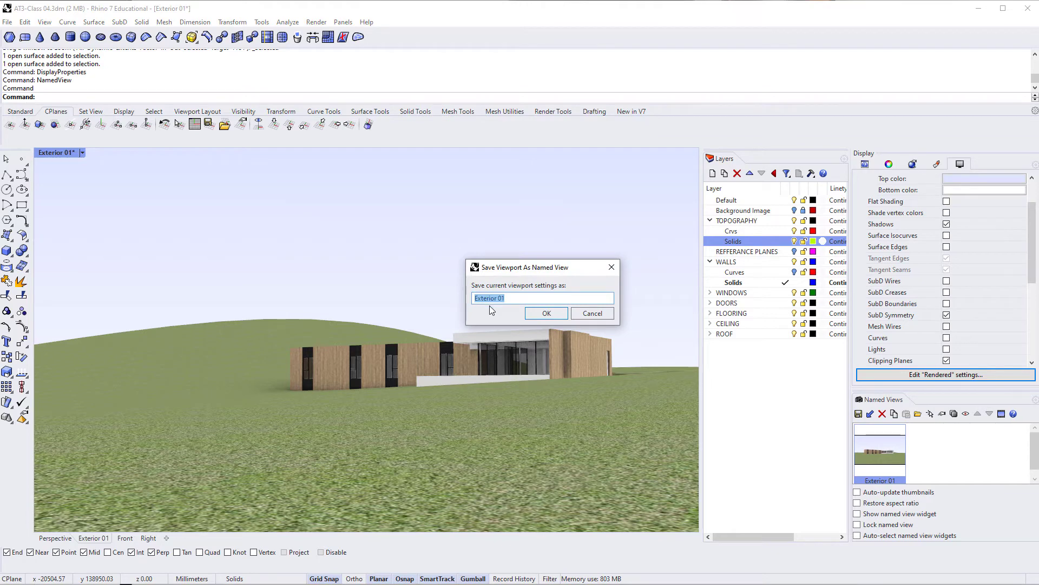
{"action": "key", "text": "BackSpace"}
{"action": "type", "text": "2"}
{"action": "key", "text": "Return"}
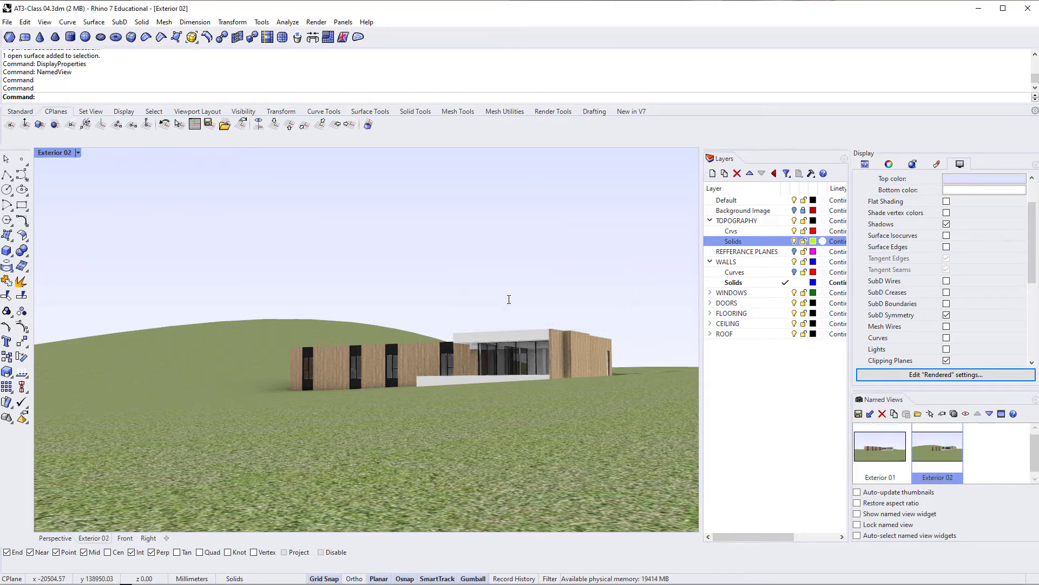
Orbit away from the saved view, then restore Exterior 01, Exterior 02 and Exterior 01 again to compare them
{"action": "right_click_drag", "start_coordinate": [503, 299], "coordinate": [304, 380]}
{"action": "left_click", "coordinate": [334, 372]}
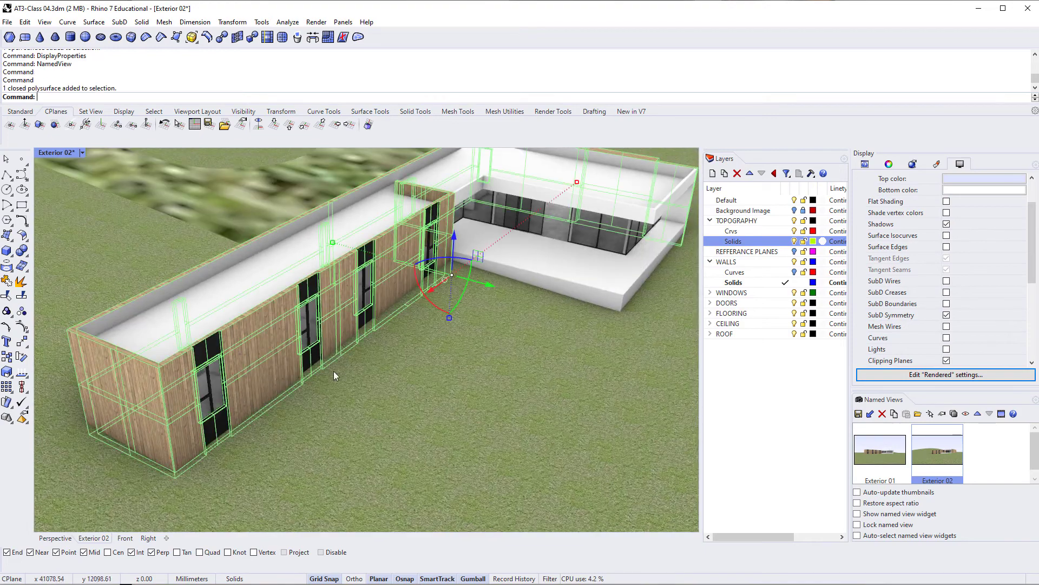
{"action": "key", "text": "Escape"}
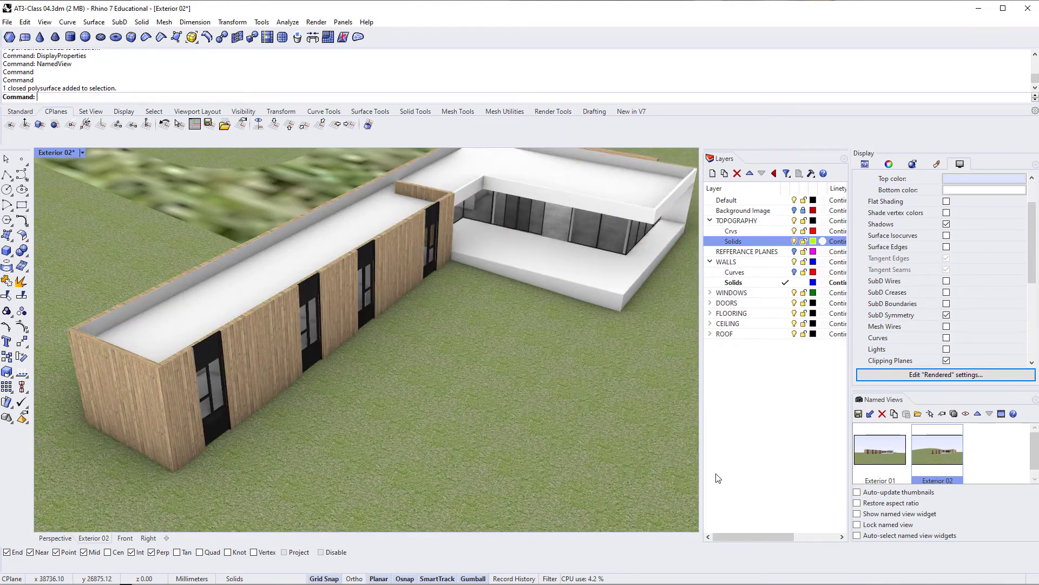
{"action": "double_click", "coordinate": [865, 459]}
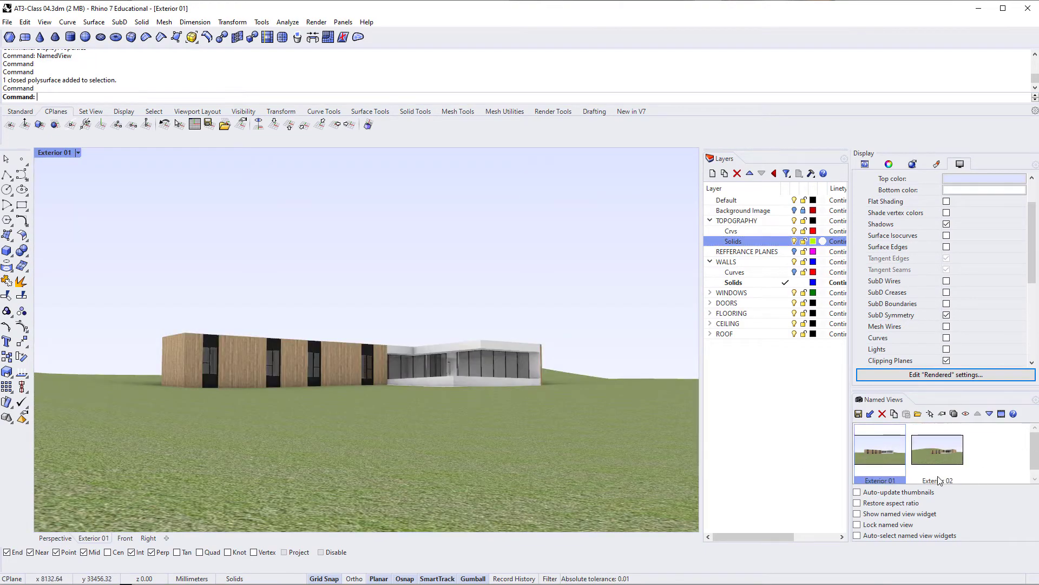
{"action": "double_click", "coordinate": [939, 480]}
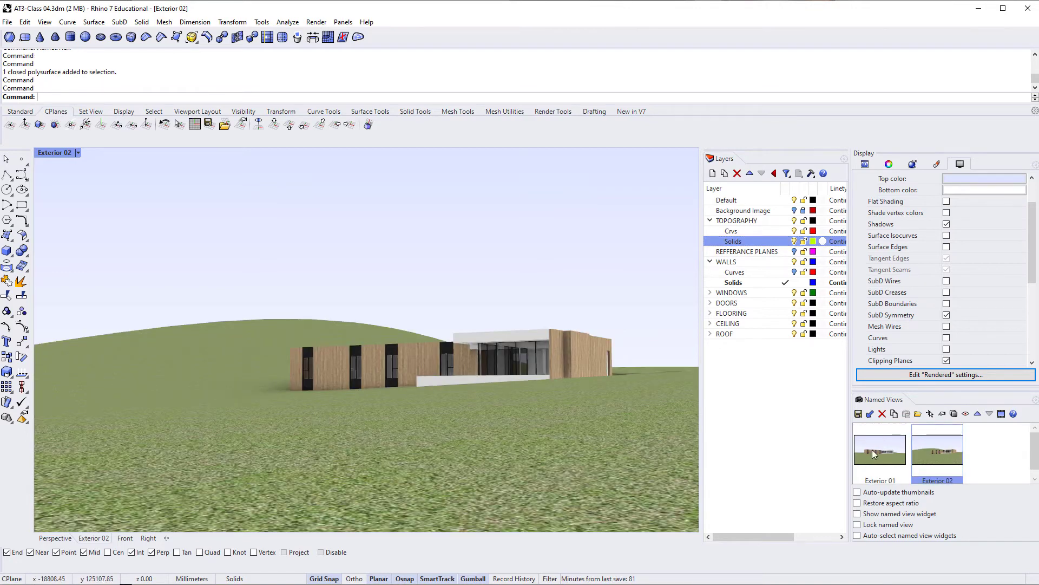
{"action": "double_click", "coordinate": [872, 449]}
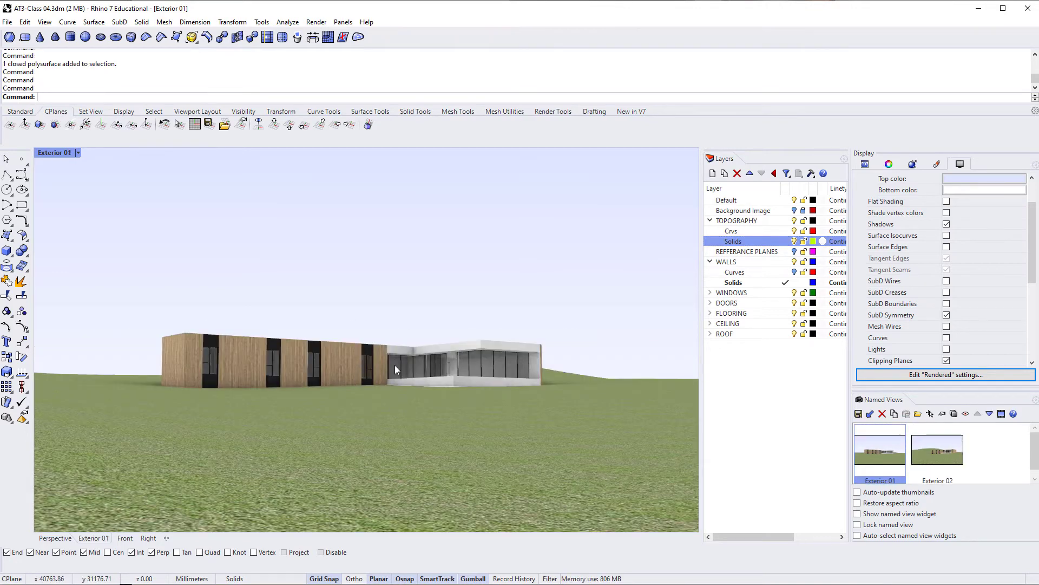
Frame the glazed terrace facade up close and lengthen the camera lens to about 60 with ZoomLens
{"action": "scroll", "coordinate": [414, 371], "scroll_direction": "up", "scroll_amount": 5}
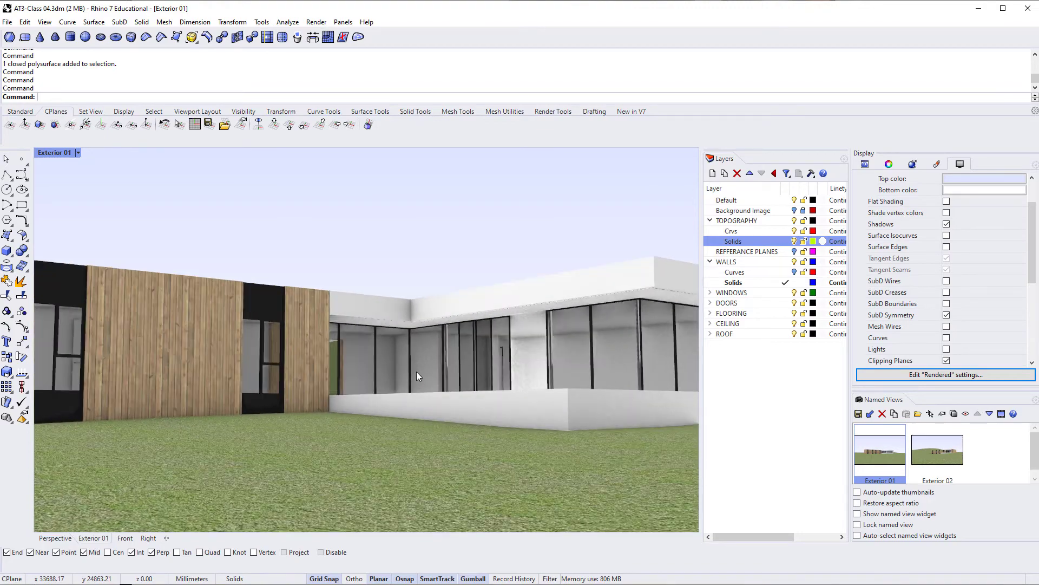
{"action": "scroll", "coordinate": [420, 436], "scroll_direction": "up", "scroll_amount": 6}
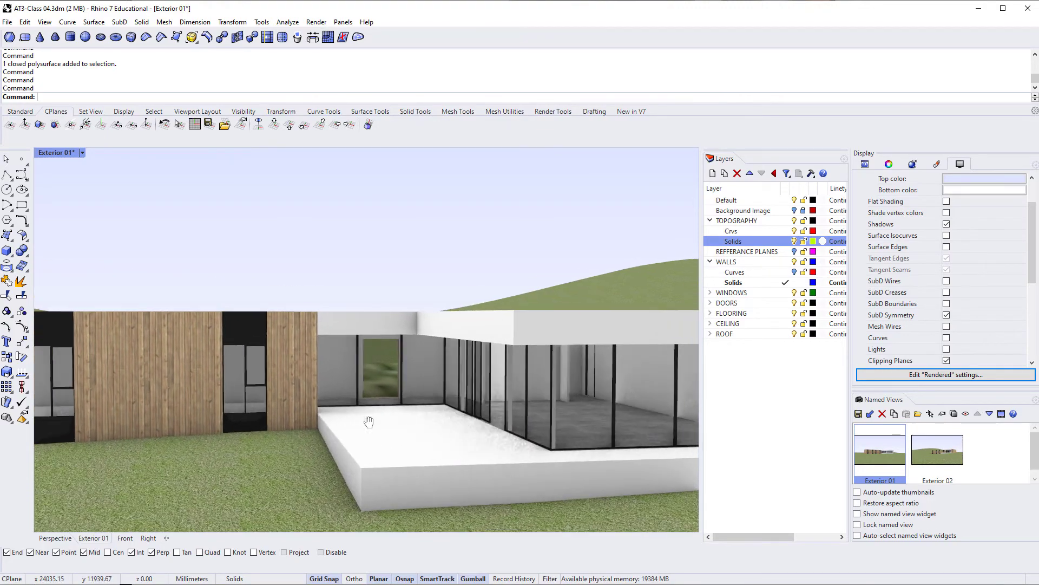
{"action": "scroll", "coordinate": [588, 397], "scroll_direction": "up", "scroll_amount": 6}
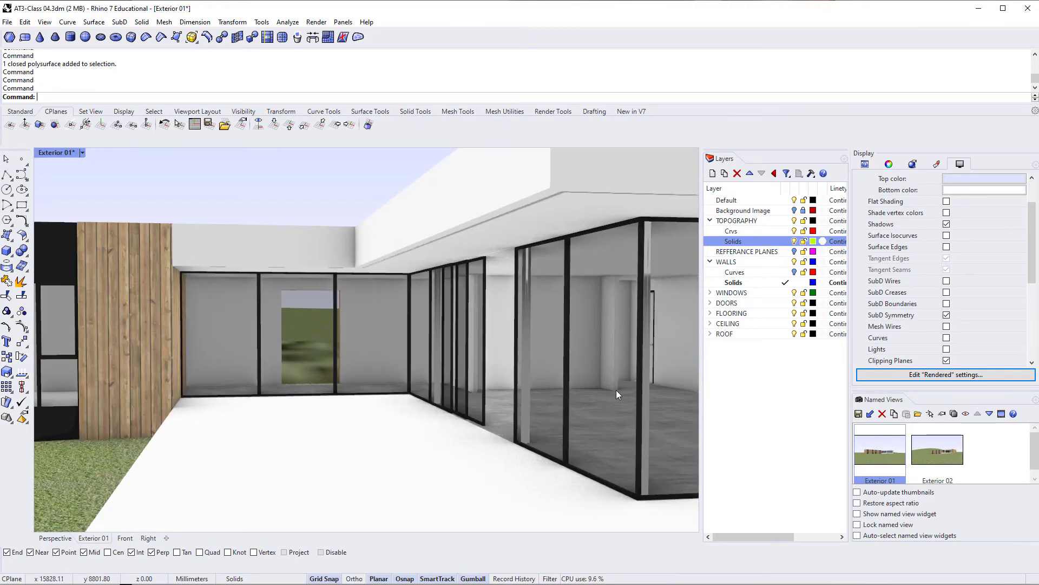
{"action": "right_click_drag", "start_coordinate": [573, 399], "coordinate": [399, 415]}
{"action": "scroll", "coordinate": [564, 397], "scroll_direction": "down", "scroll_amount": 2}
{"action": "scroll", "coordinate": [400, 431], "scroll_direction": "down", "scroll_amount": 6}
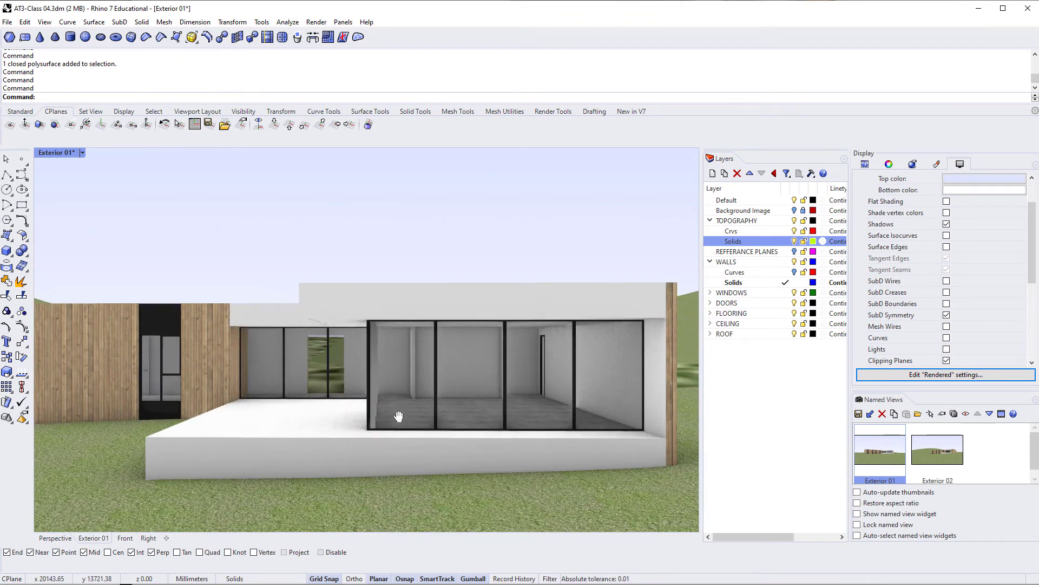
{"action": "type", "text": "ZoomLens"}
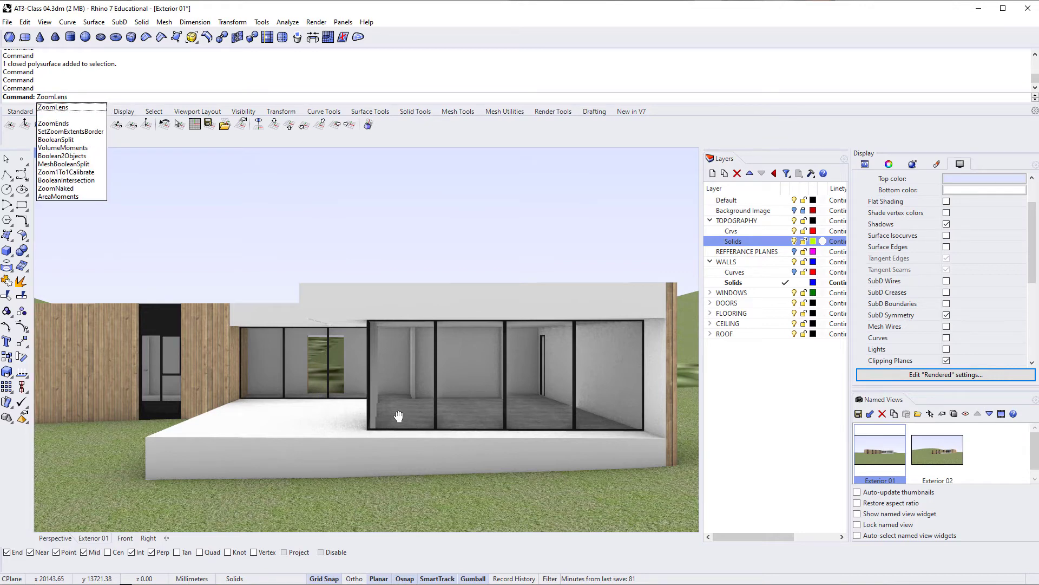
{"action": "key", "text": "Return"}
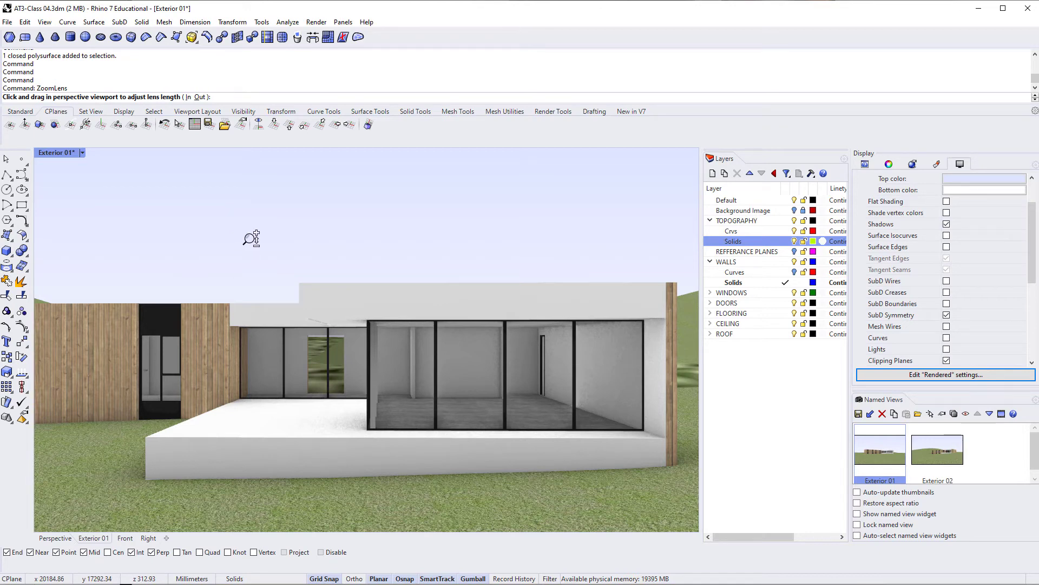
{"action": "mouse_move", "coordinate": [250, 238]}
{"action": "left_mouse_down"}
{"action": "mouse_move", "coordinate": [254, 259]}
{"action": "mouse_move", "coordinate": [252, 216]}
{"action": "mouse_move", "coordinate": [255, 225]}
{"action": "left_mouse_up"}
{"action": "key", "text": "Return"}
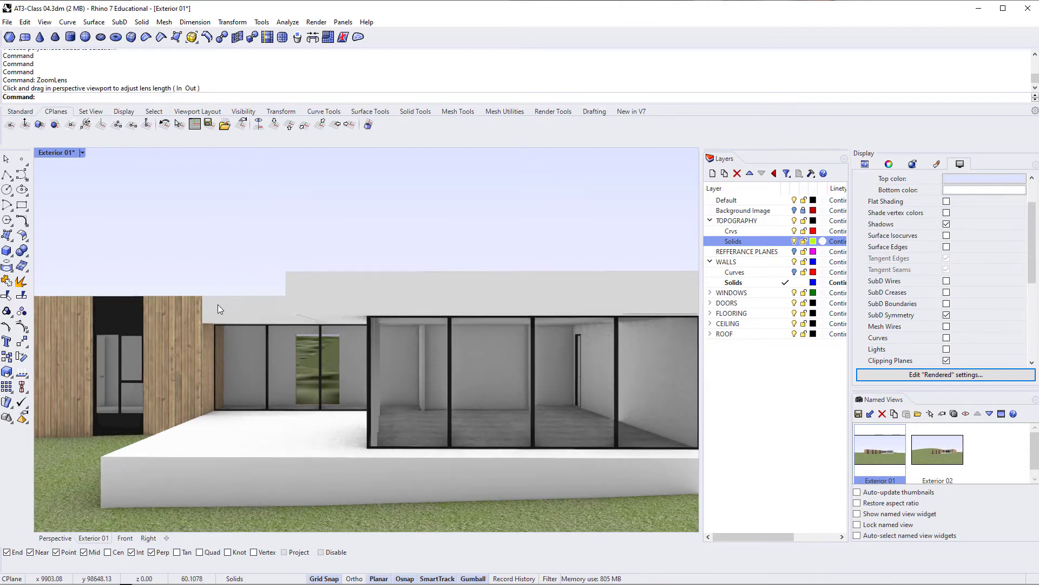
{"action": "left_click", "coordinate": [192, 581]}
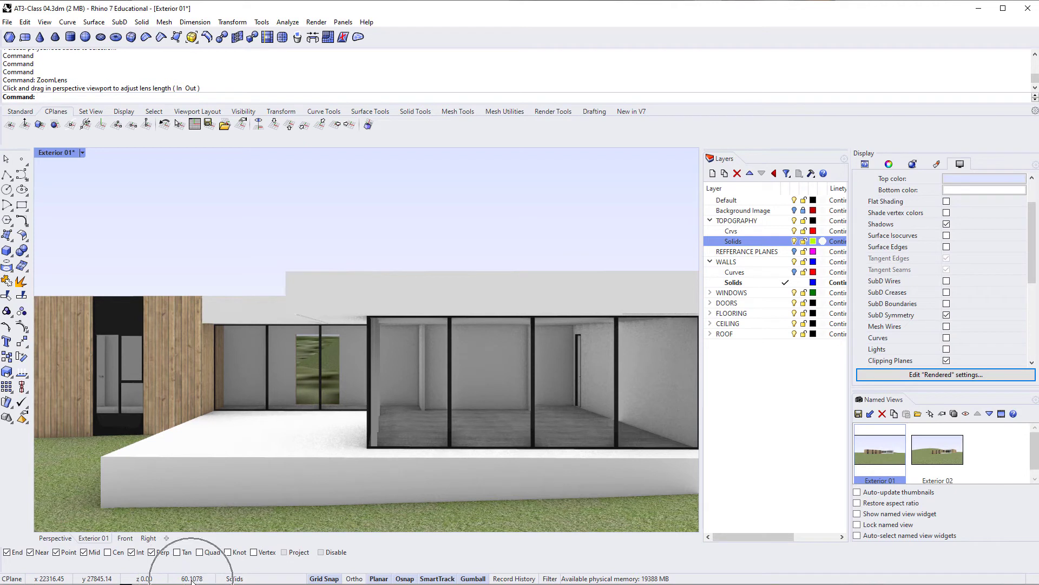
{"action": "left_click", "coordinate": [193, 580]}
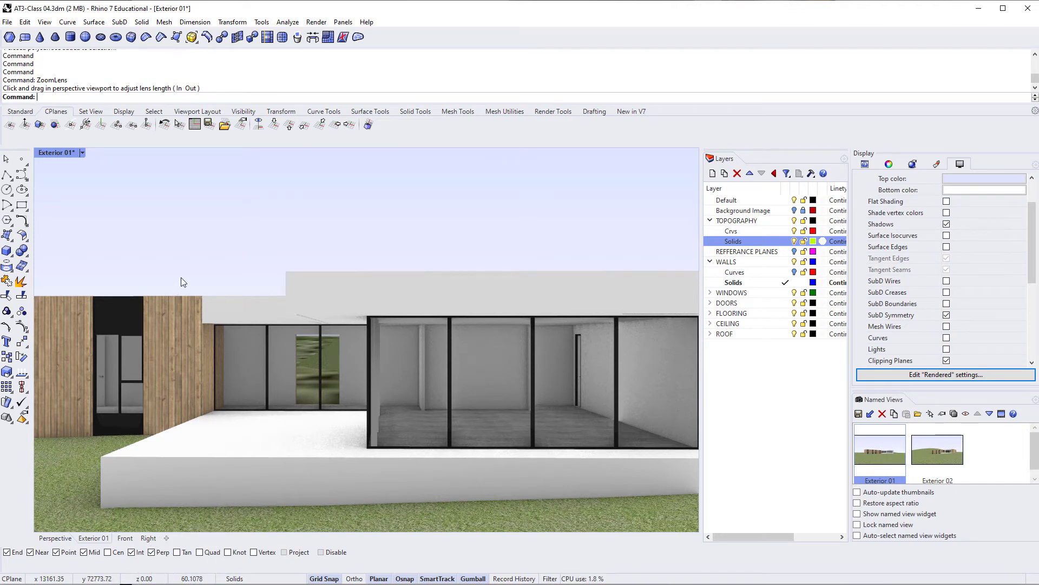
Shorten the camera lens to about 49 with ZoomLens and bring the view inside the glazed room
{"action": "type", "text": "ZoomLens"}
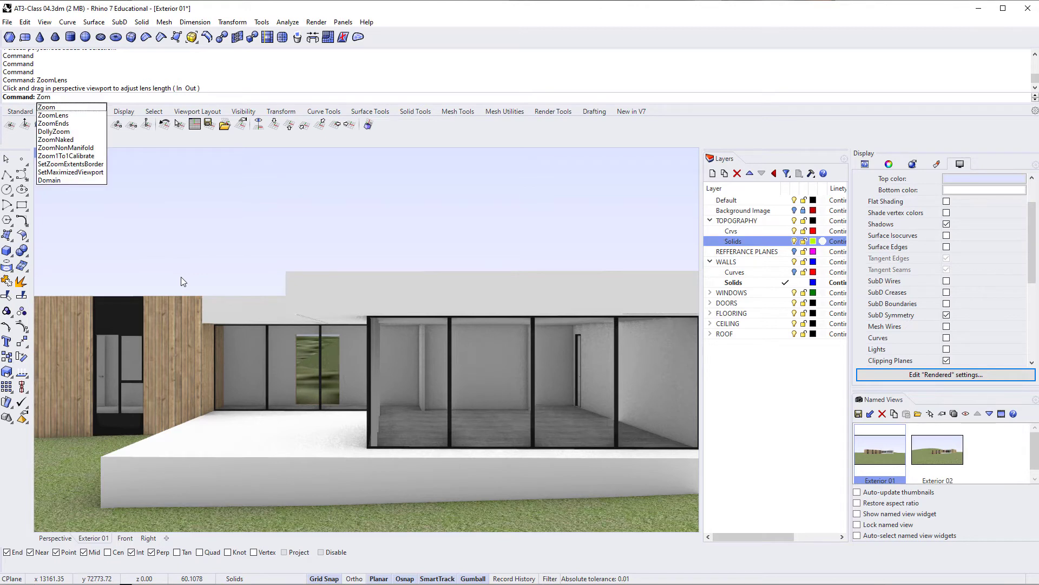
{"action": "key", "text": "Return"}
{"action": "left_click_drag", "start_coordinate": [254, 287], "coordinate": [257, 293]}
{"action": "scroll", "coordinate": [457, 388], "scroll_direction": "up", "scroll_amount": 15}
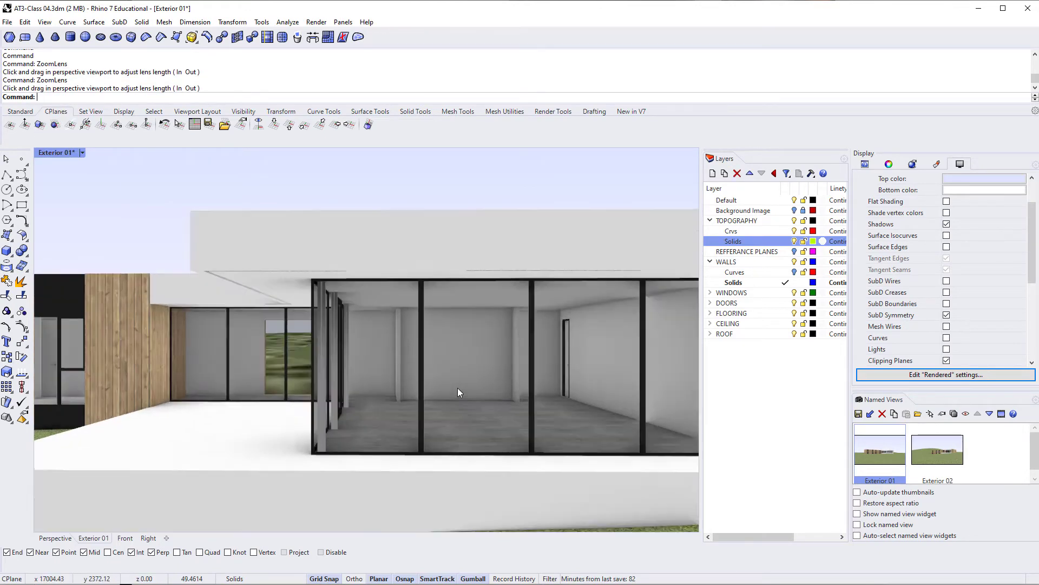
{"action": "scroll", "coordinate": [386, 405], "scroll_direction": "down", "scroll_amount": 15}
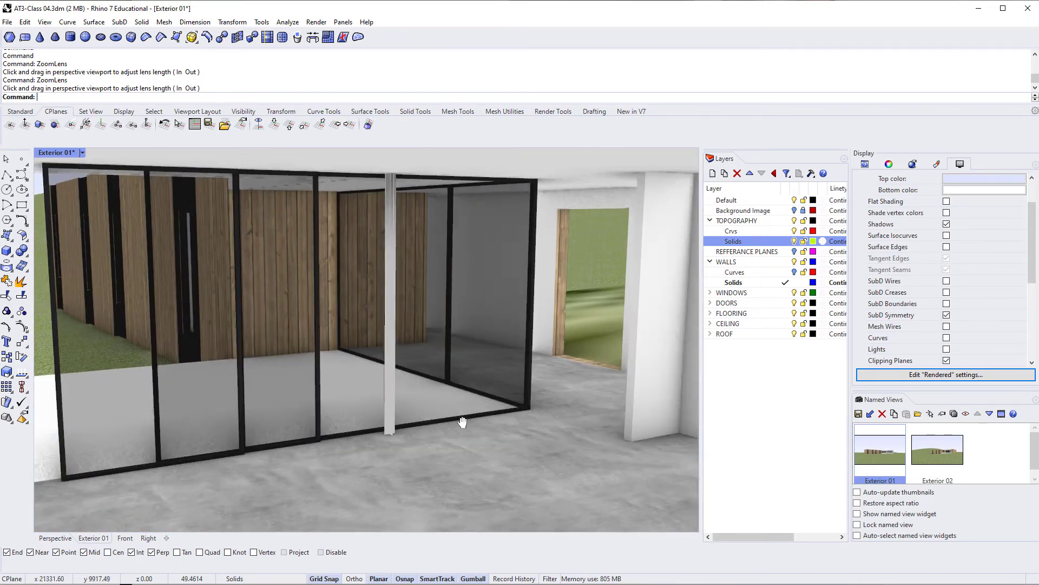
Turn the interior view toward the terrace glazing and shorten the camera lens to about 36 with ZoomLens
{"action": "right_click_drag", "start_coordinate": [462, 422], "coordinate": [399, 417]}
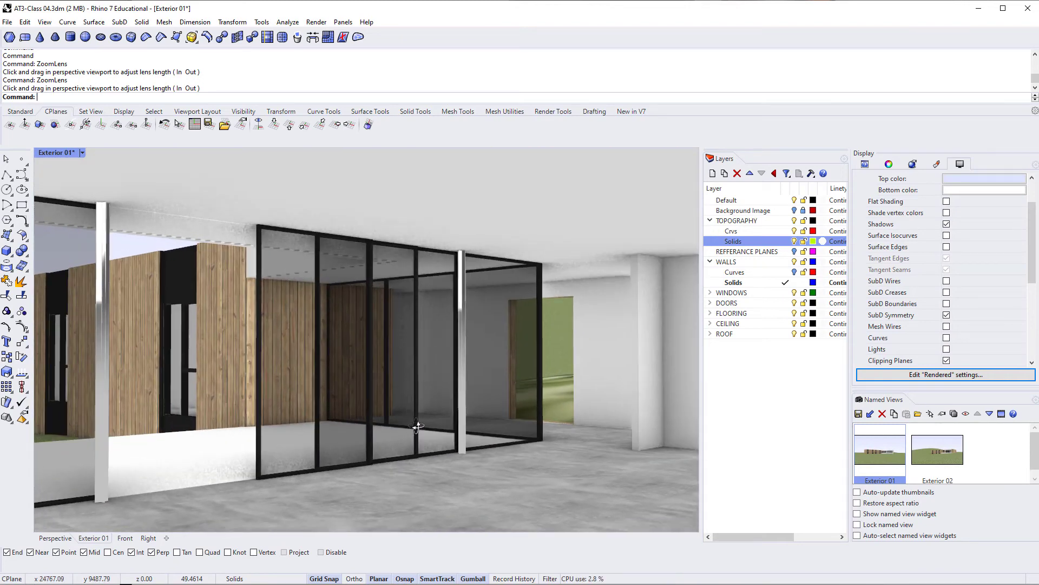
{"action": "type", "text": "oomLens"}
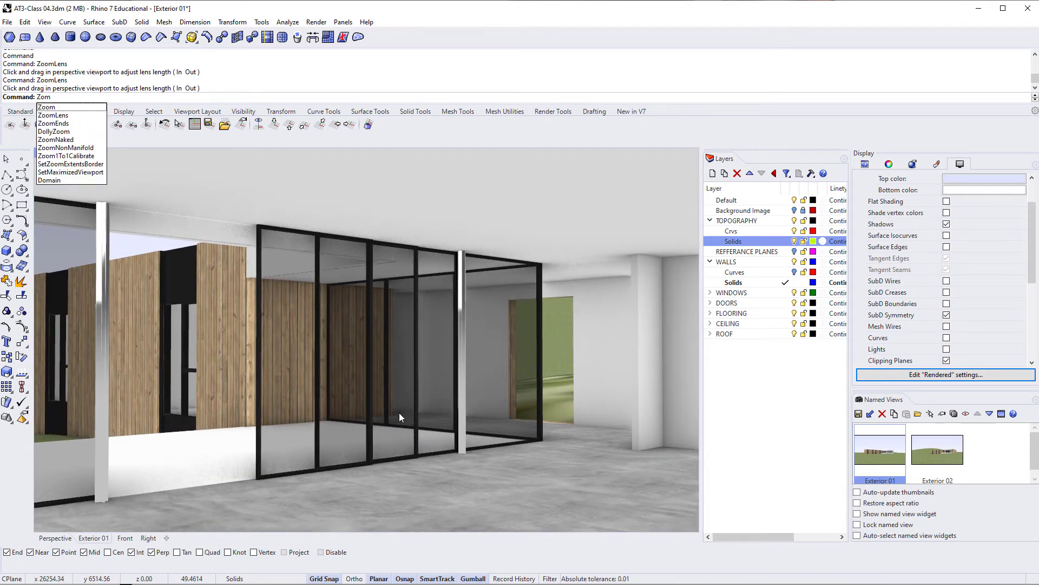
{"action": "key", "text": "Return"}
{"action": "left_click_drag", "start_coordinate": [519, 355], "coordinate": [521, 389]}
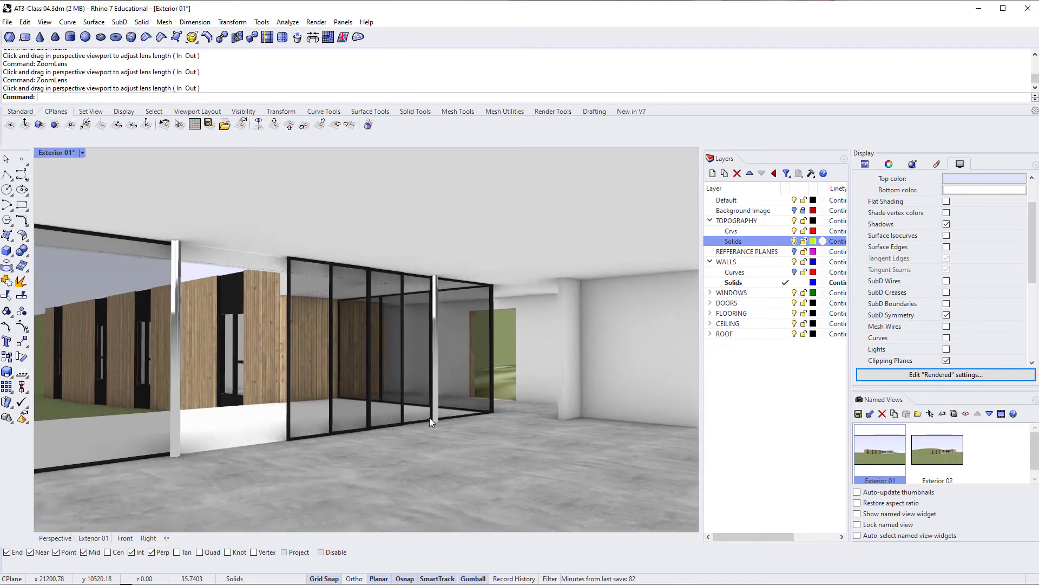
Frame the concrete-floored room with the terrace glazing and blank wall, and save the viewport as named view Interior 01
{"action": "right_click_drag", "start_coordinate": [430, 418], "coordinate": [404, 437]}
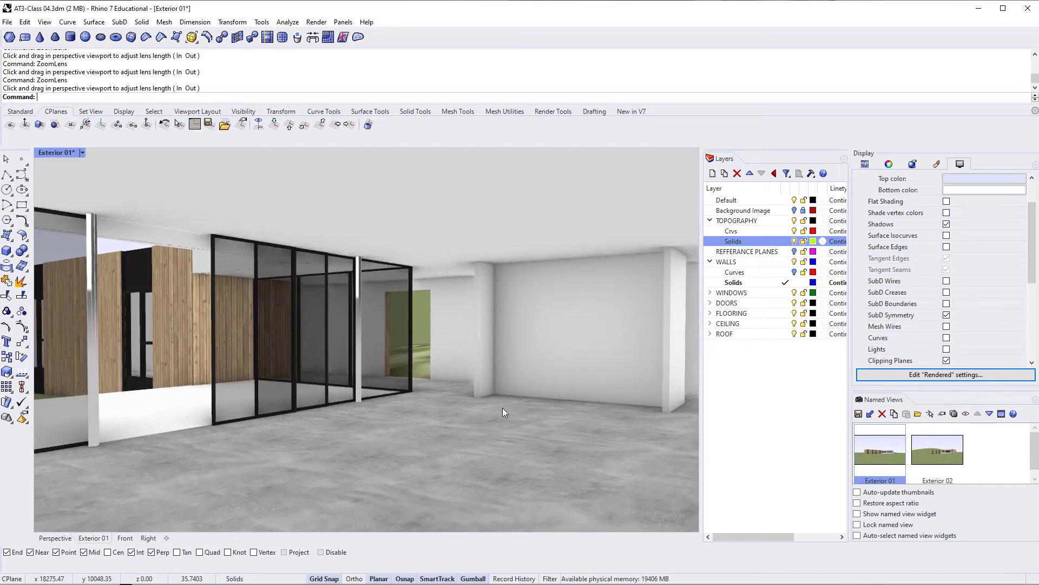
{"action": "right_click_drag", "start_coordinate": [503, 408], "coordinate": [473, 420], "text": "shift"}
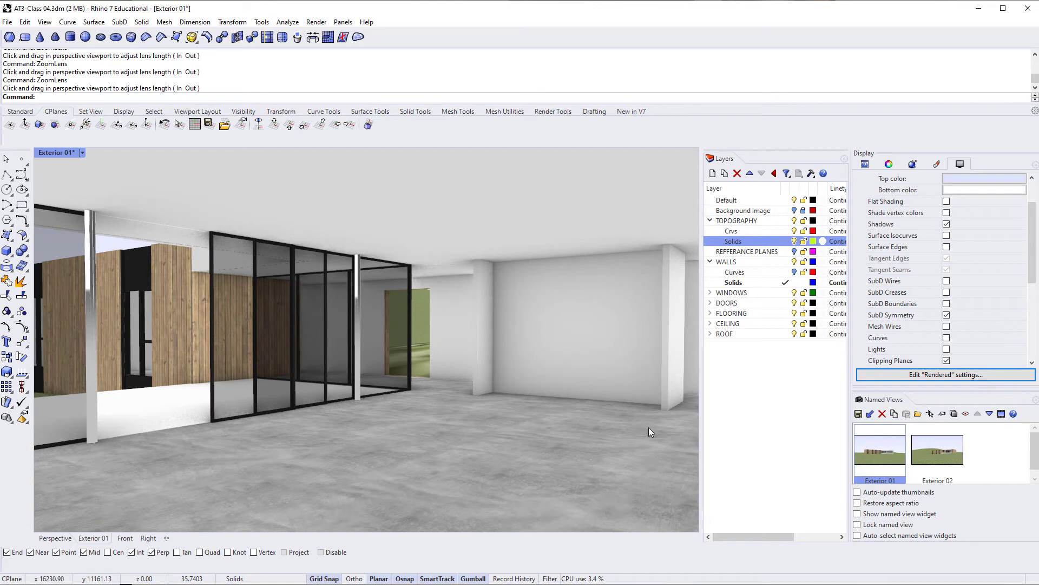
{"action": "left_click", "coordinate": [857, 414]}
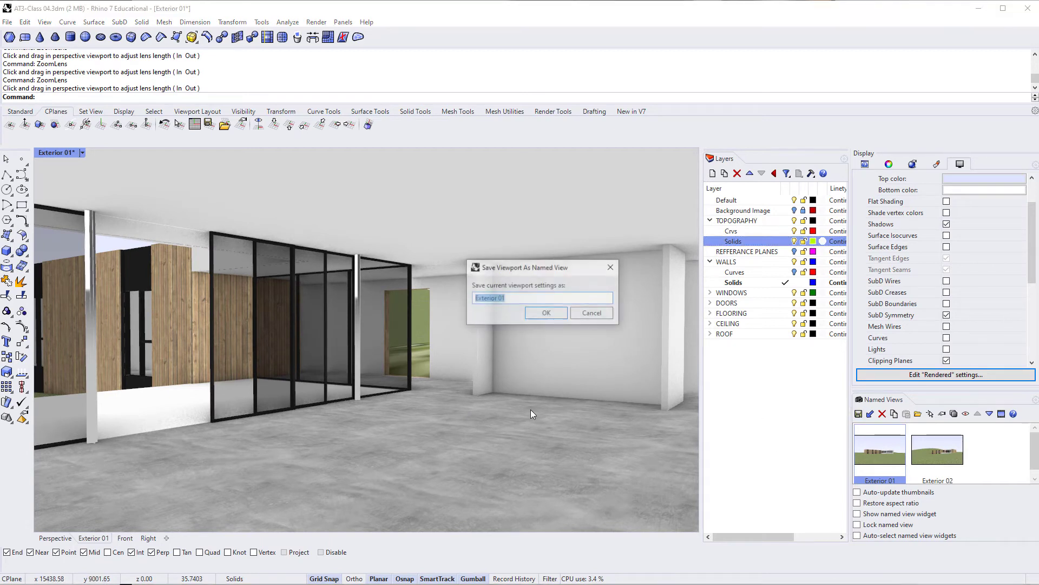
{"action": "type", "text": "Interior "}
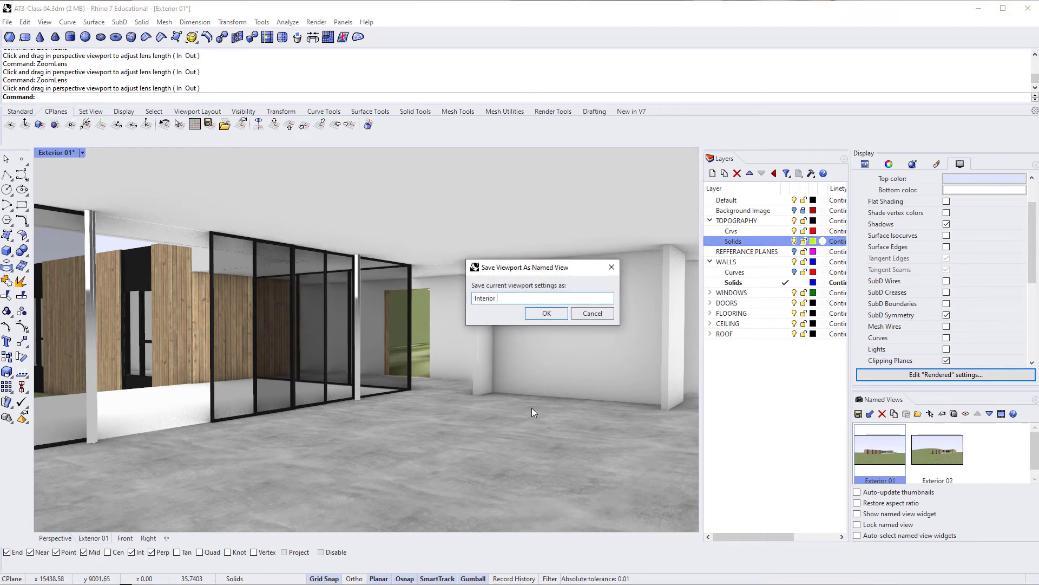
{"action": "type", "text": "01"}
{"action": "key", "text": "Return"}
Face the window wall overlooking the field, shorten the lens to about 28 with ZoomLens, and save the viewport as named view Interior 02
{"action": "right_click_drag", "start_coordinate": [465, 372], "coordinate": [396, 402]}
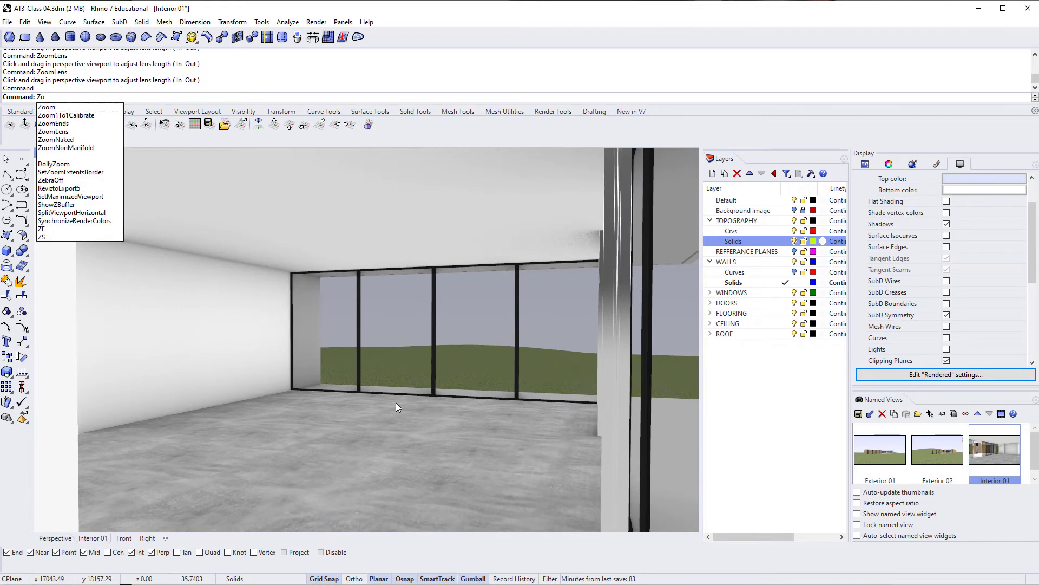
{"action": "key", "text": "Return"}
{"action": "left_click_drag", "start_coordinate": [417, 381], "coordinate": [417, 402]}
{"action": "mouse_move", "coordinate": [418, 401]}
{"action": "right_mouse_down"}
{"action": "mouse_move", "coordinate": [409, 380]}
{"action": "mouse_move", "coordinate": [406, 408]}
{"action": "right_mouse_up"}
{"action": "left_click", "coordinate": [859, 414]}
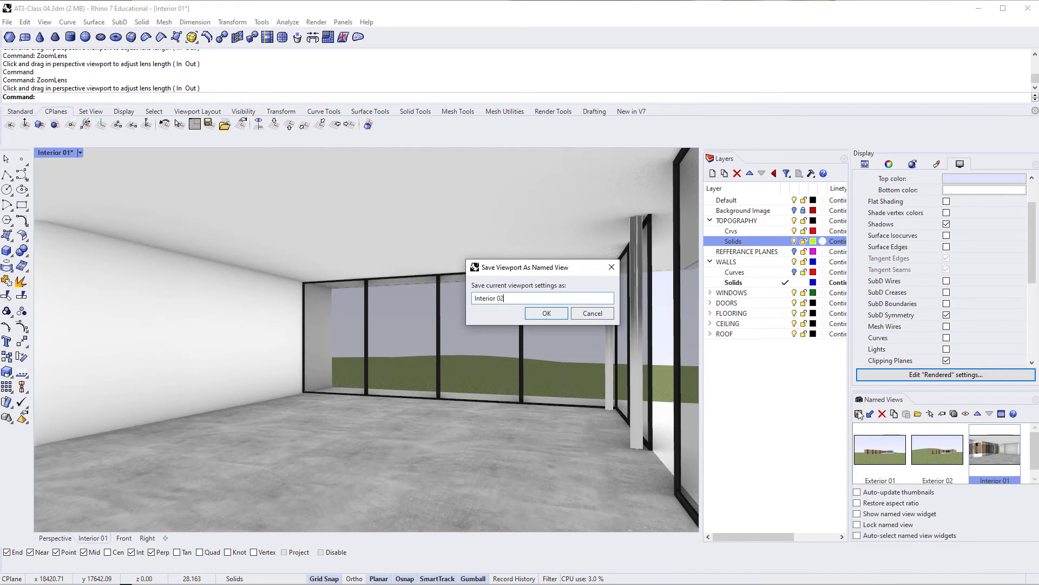
{"action": "key", "text": "Return"}
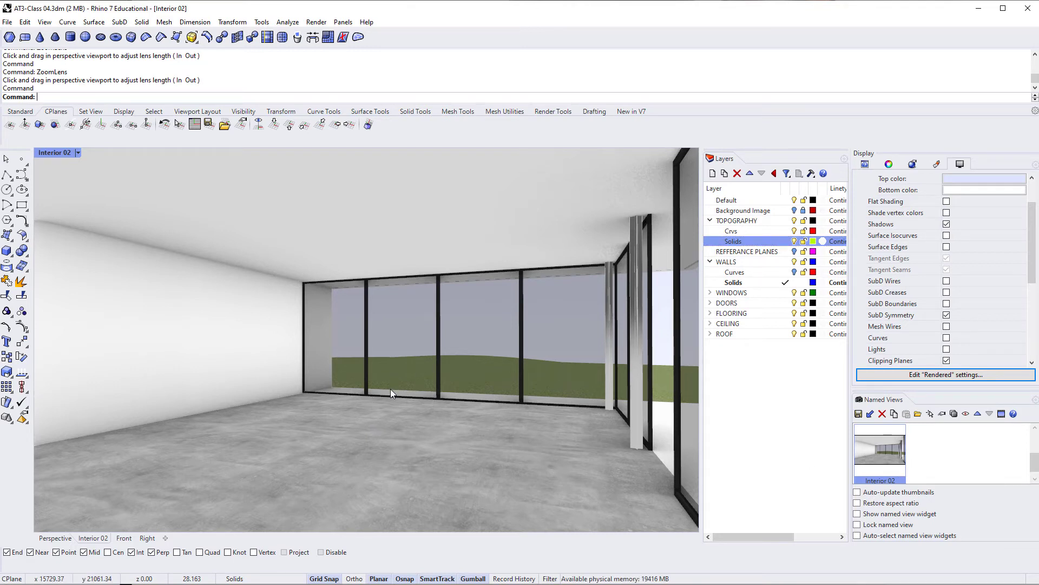
Slightly adjust the framing of the window wall and save the viewport as Interior 02 again, replacing the existing named view
{"action": "right_click_drag", "start_coordinate": [385, 358], "coordinate": [427, 359], "text": "shift"}
{"action": "double_click", "coordinate": [904, 457]}
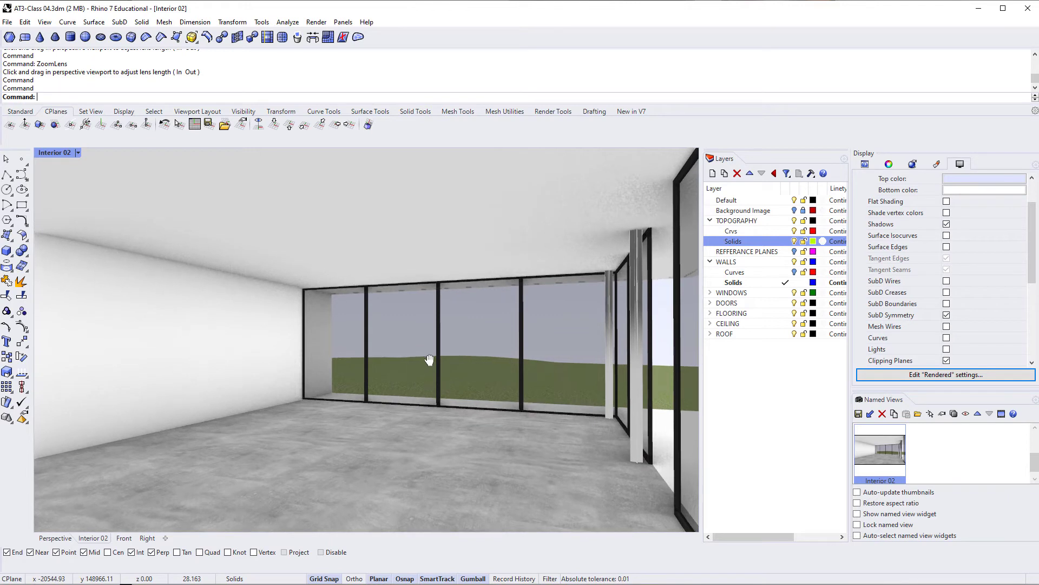
{"action": "left_click", "coordinate": [878, 442]}
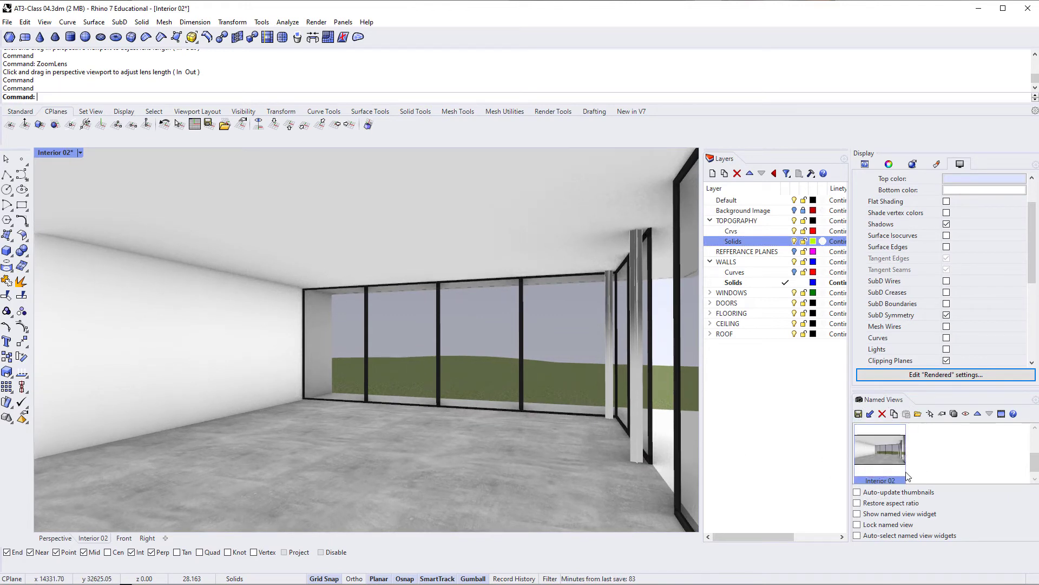
{"action": "left_click", "coordinate": [858, 414]}
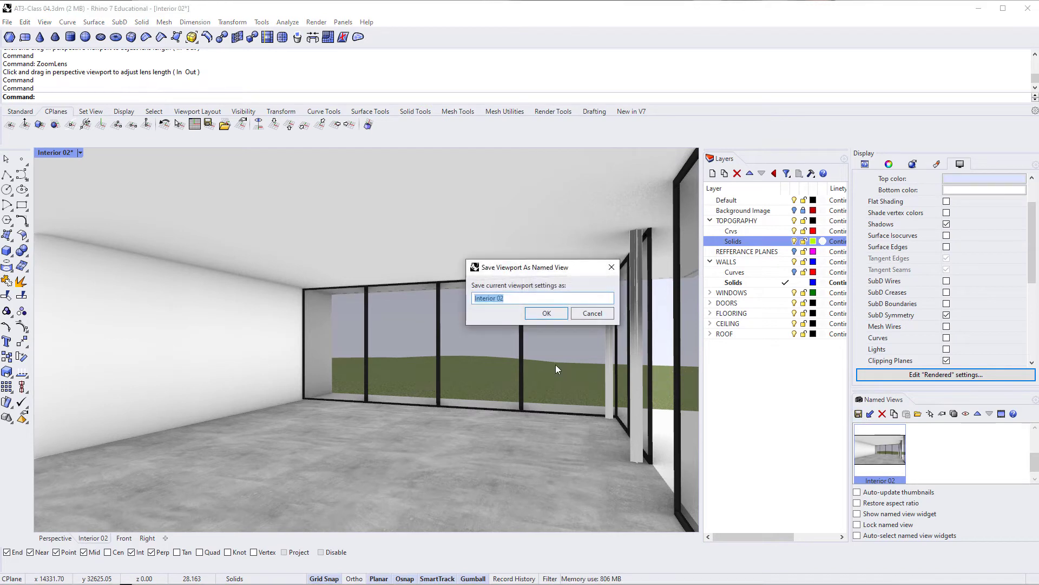
{"action": "left_click", "coordinate": [562, 315]}
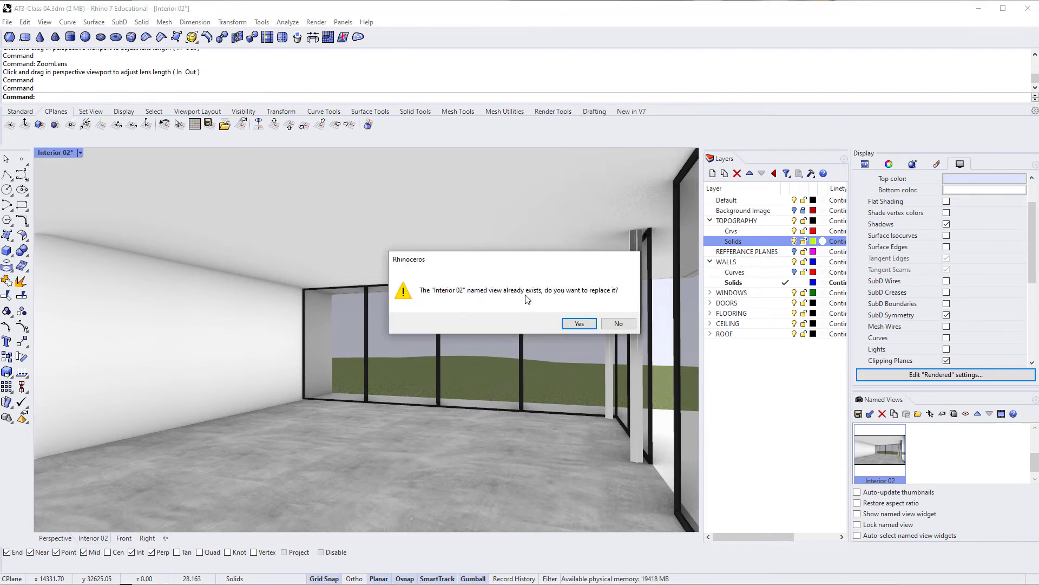
{"action": "left_click", "coordinate": [575, 323]}
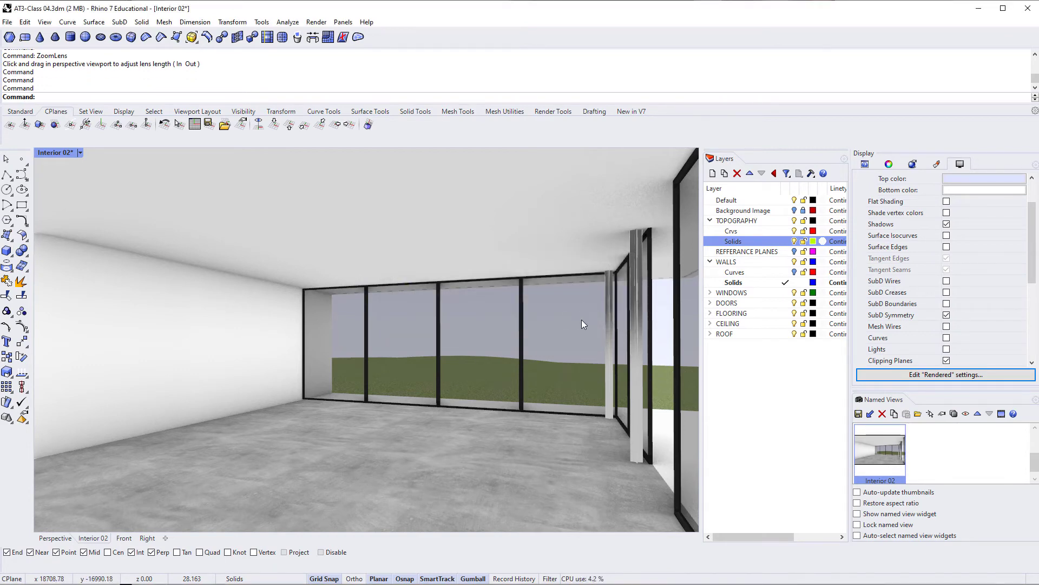
Turn to the glazed partition beside the terrace, select its end window frame block instance and zoom to it with ZS
{"action": "right_click_drag", "start_coordinate": [582, 324], "coordinate": [340, 405], "text": "shift"}
{"action": "left_click", "coordinate": [378, 389]}
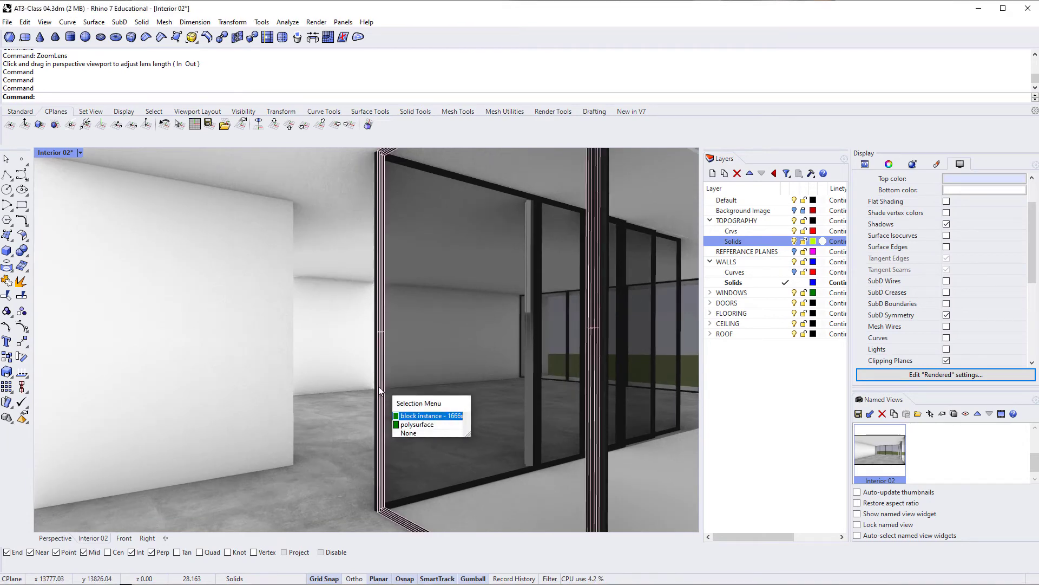
{"action": "key", "text": "Return"}
{"action": "type", "text": "ZS"}
{"action": "key", "text": "Return"}
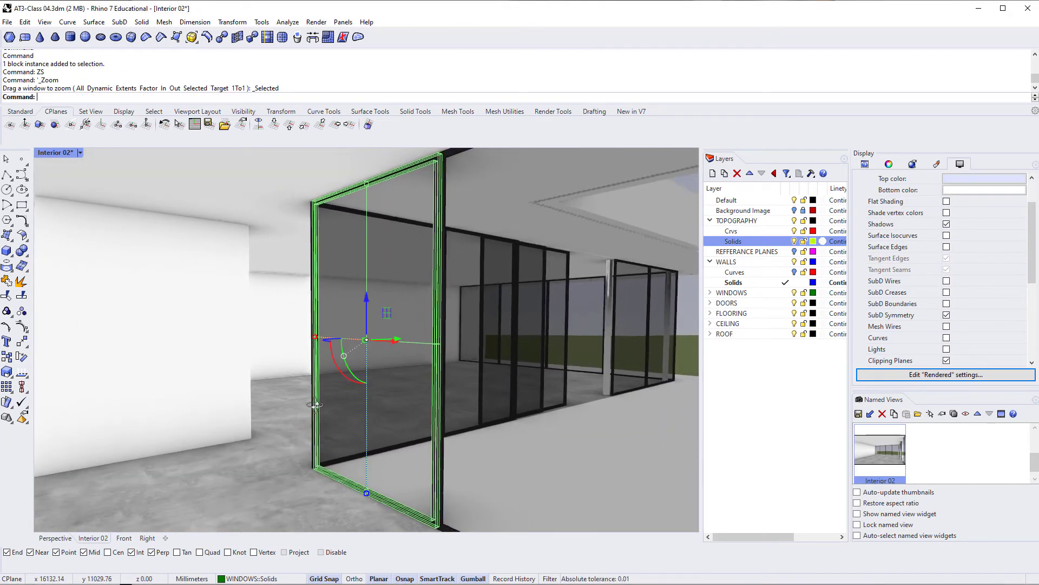
Frame the window frame block between the room and the terrace and save the viewport as named view Interior 03
{"action": "right_click_drag", "start_coordinate": [390, 428], "coordinate": [397, 396]}
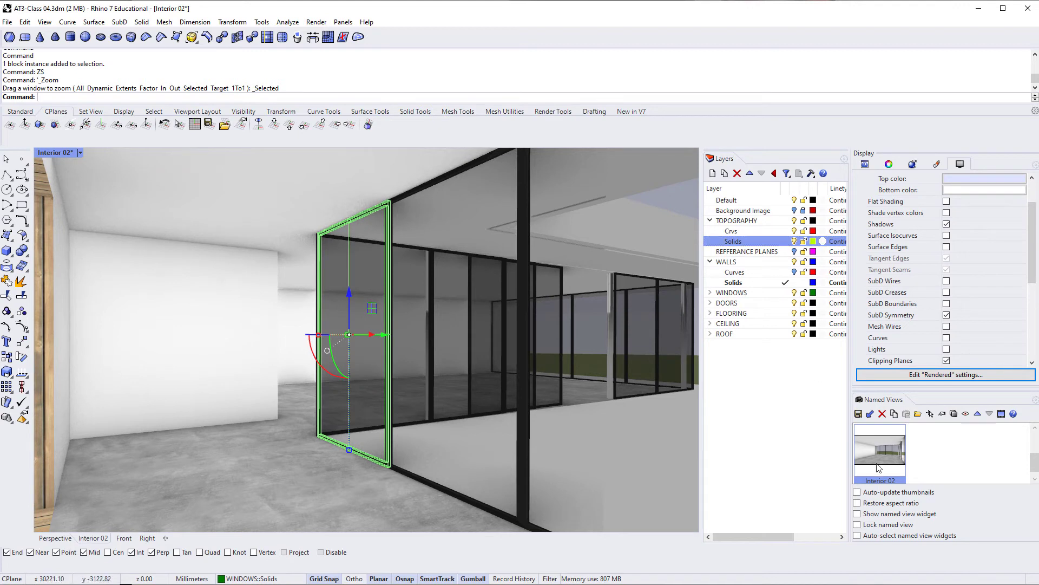
{"action": "left_click", "coordinate": [859, 414]}
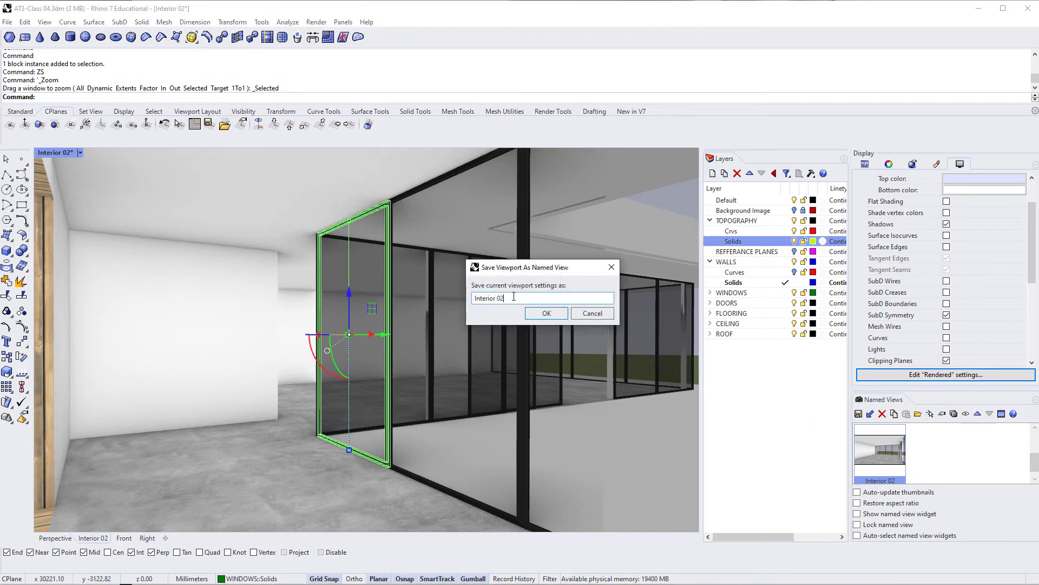
{"action": "type", "text": "3"}
{"action": "key", "text": "Return"}
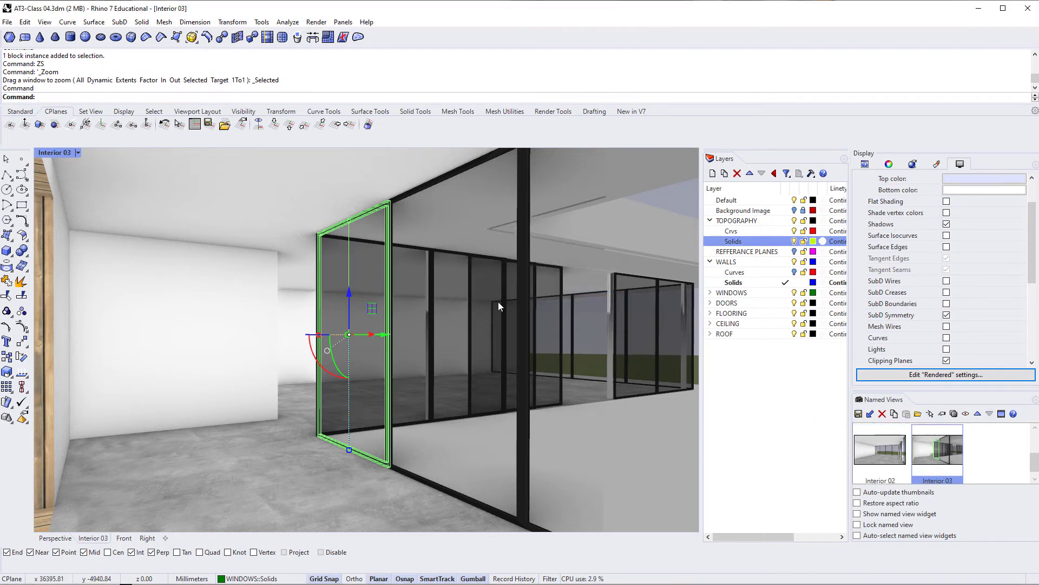
Frame the terrace glazing beneath the roof overhang with the field beyond and save the viewport as named view Exterior 03
{"action": "right_click_drag", "start_coordinate": [501, 294], "coordinate": [506, 358]}
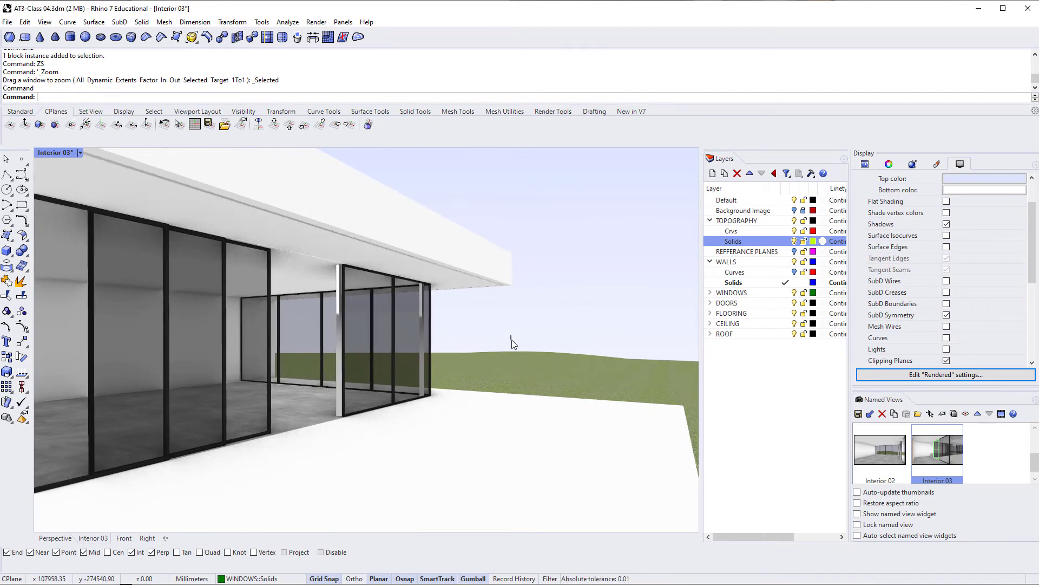
{"action": "scroll", "coordinate": [504, 333], "scroll_direction": "up", "scroll_amount": 3}
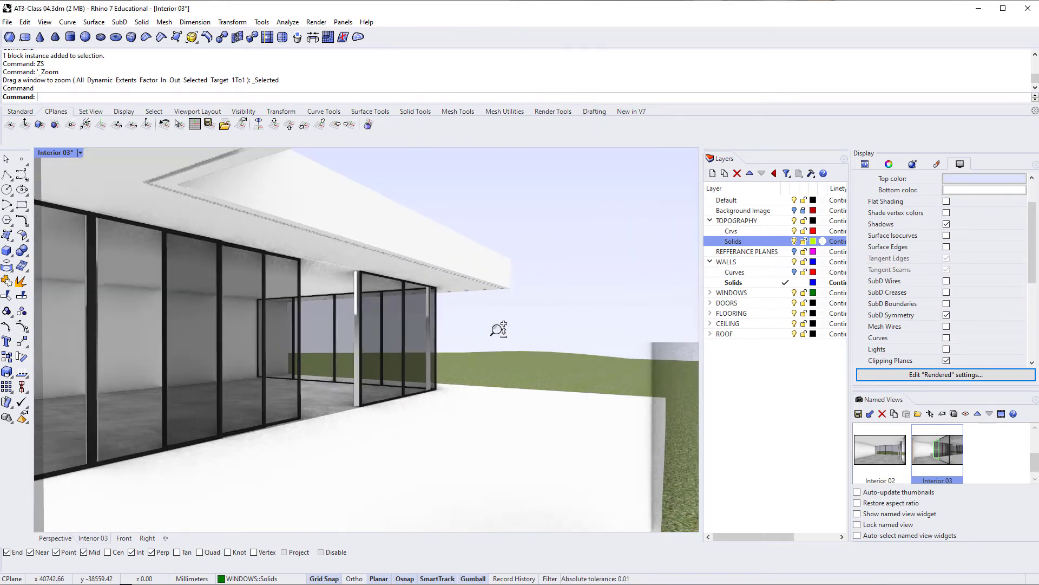
{"action": "right_click_drag", "start_coordinate": [498, 329], "coordinate": [463, 390]}
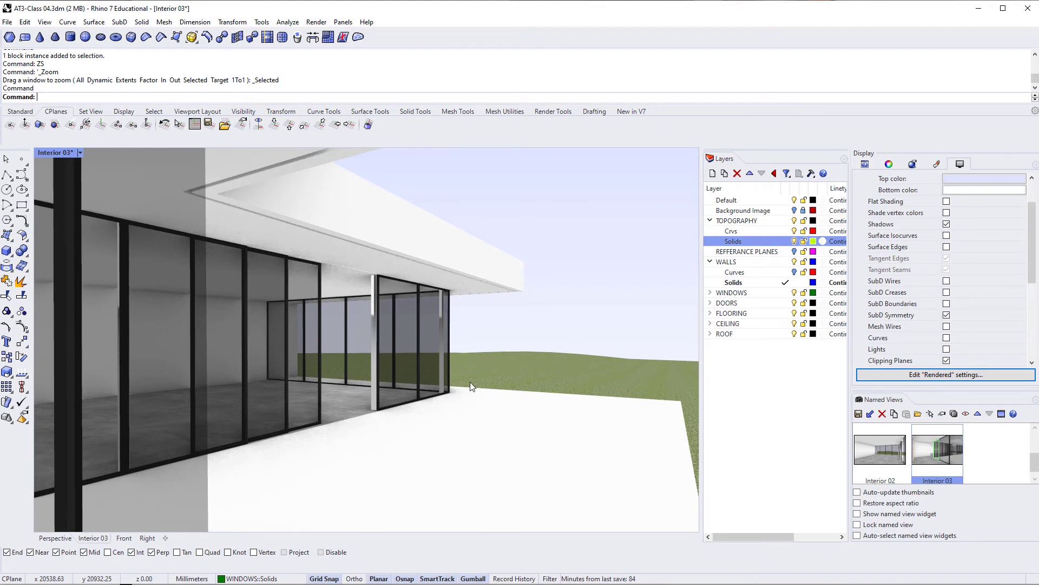
{"action": "scroll", "coordinate": [527, 330], "scroll_direction": "up", "scroll_amount": 3}
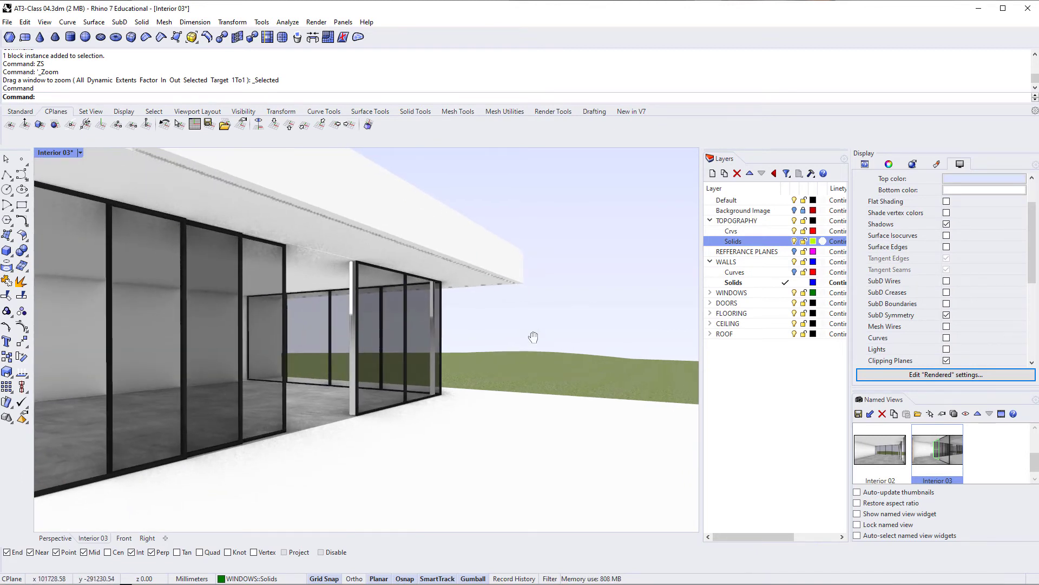
{"action": "left_click", "coordinate": [859, 414]}
{"action": "type", "text": "Exterior 03"}
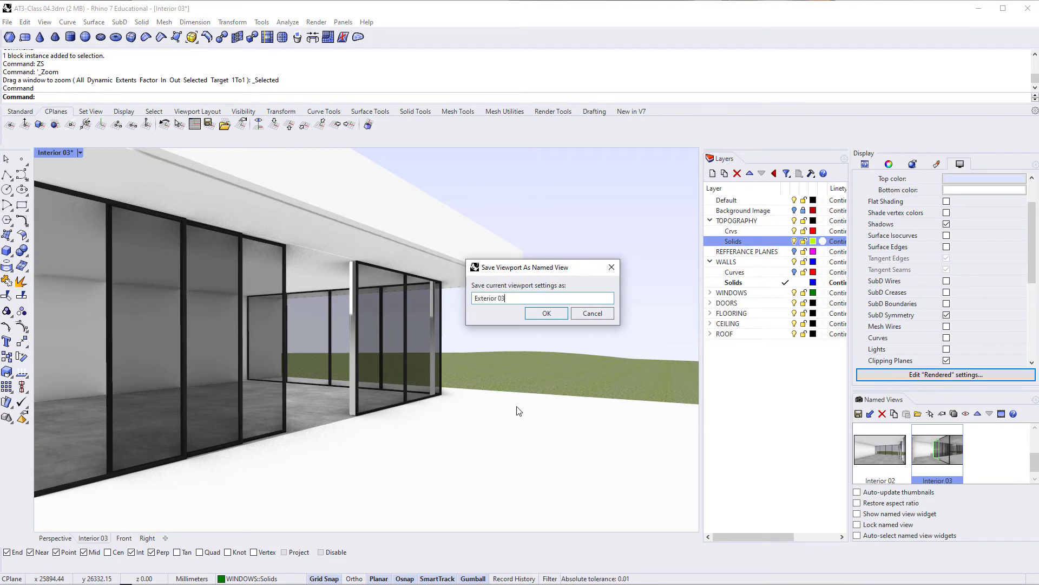
{"action": "key", "text": "Return"}
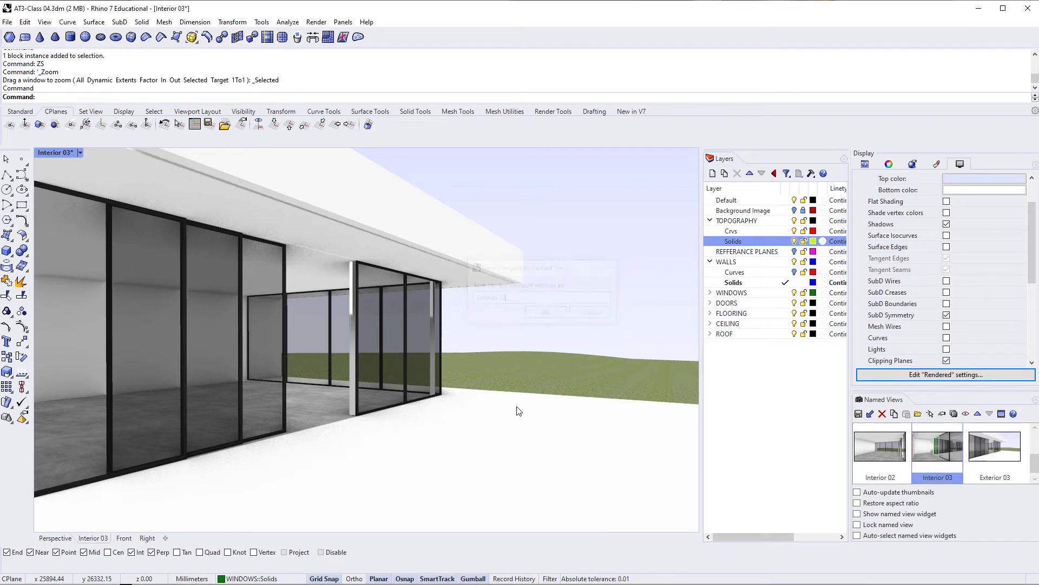
{"action": "left_click", "coordinate": [579, 274]}
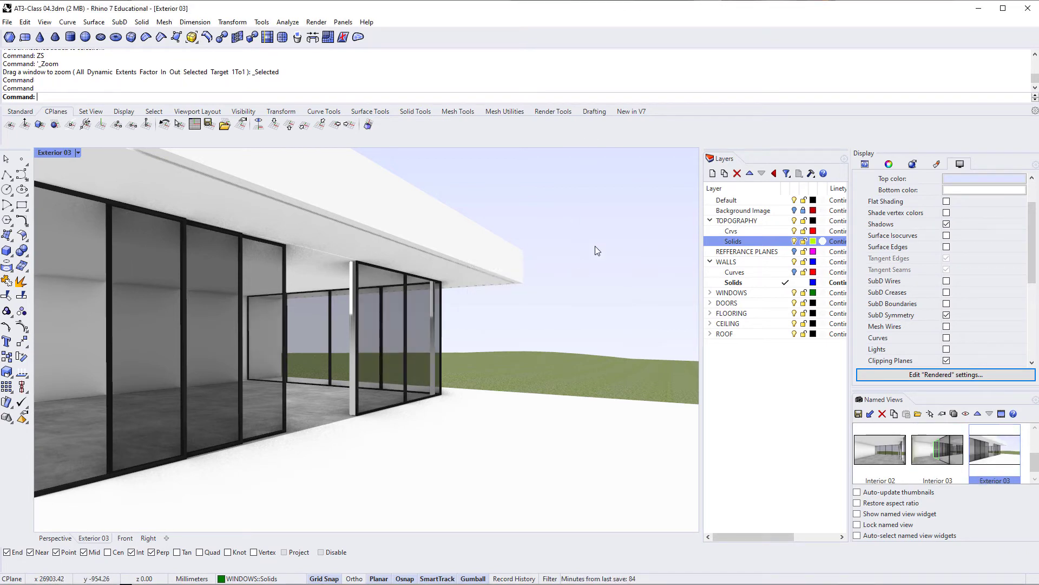
Orbit to the glazed building corner, then restore the named views Interior 02 and Interior 01 to check them
{"action": "right_click_drag", "start_coordinate": [547, 360], "coordinate": [595, 412]}
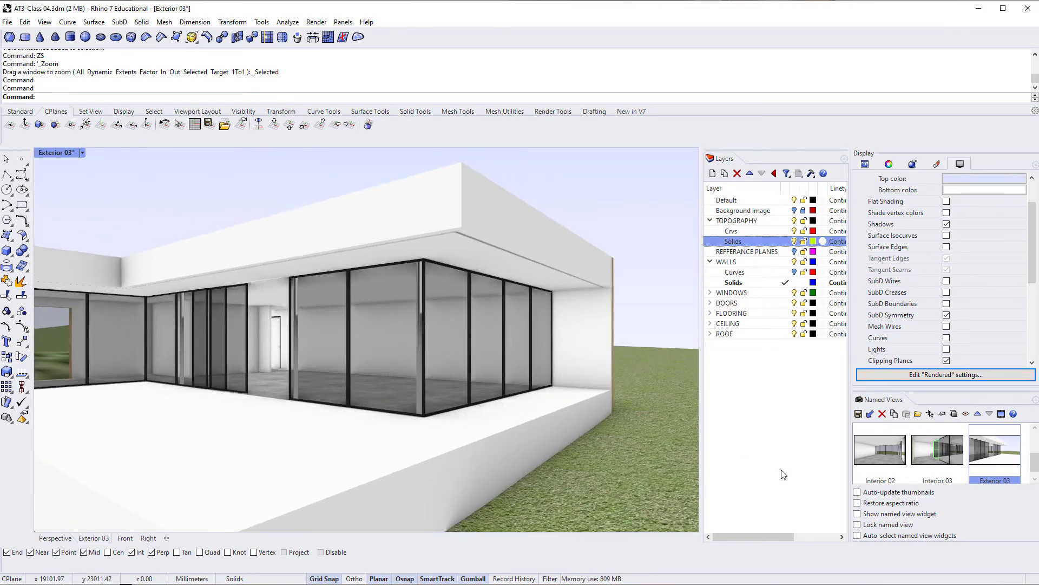
{"action": "double_click", "coordinate": [889, 460]}
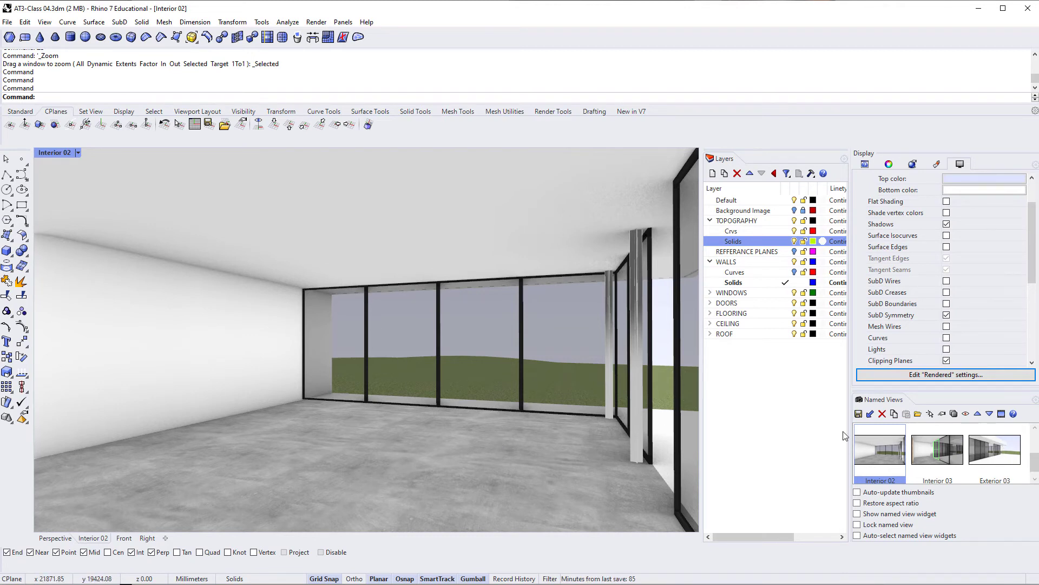
{"action": "scroll", "coordinate": [888, 450], "scroll_direction": "up", "scroll_amount": 2}
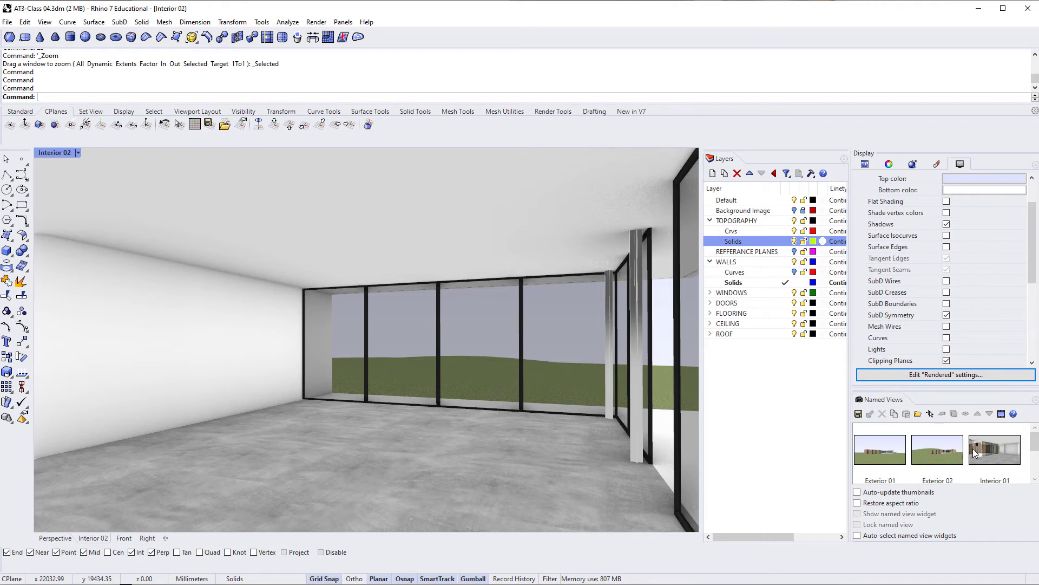
{"action": "double_click", "coordinate": [975, 453]}
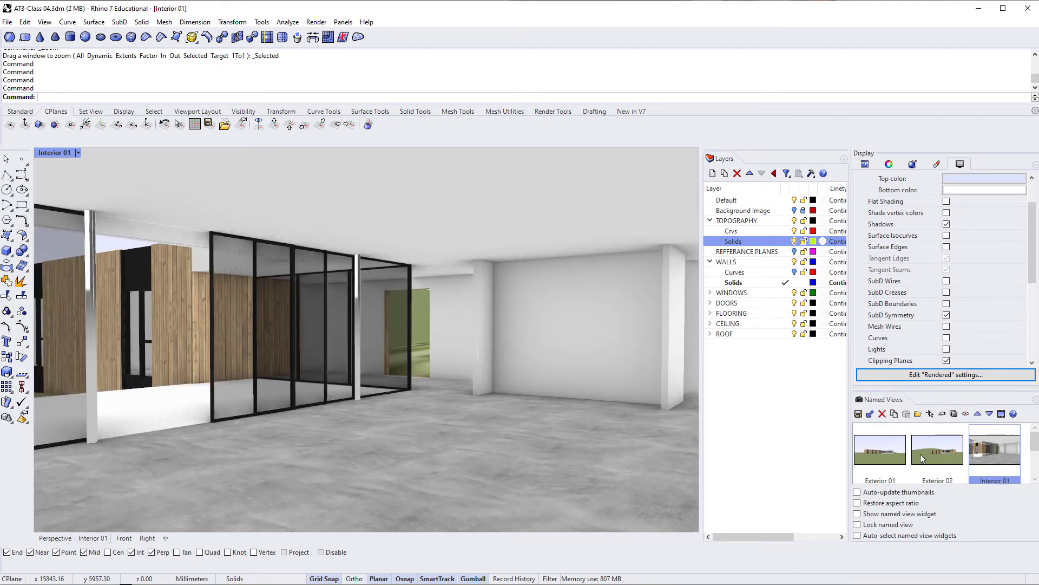
{"action": "scroll", "coordinate": [910, 452], "scroll_direction": "down", "scroll_amount": 1}
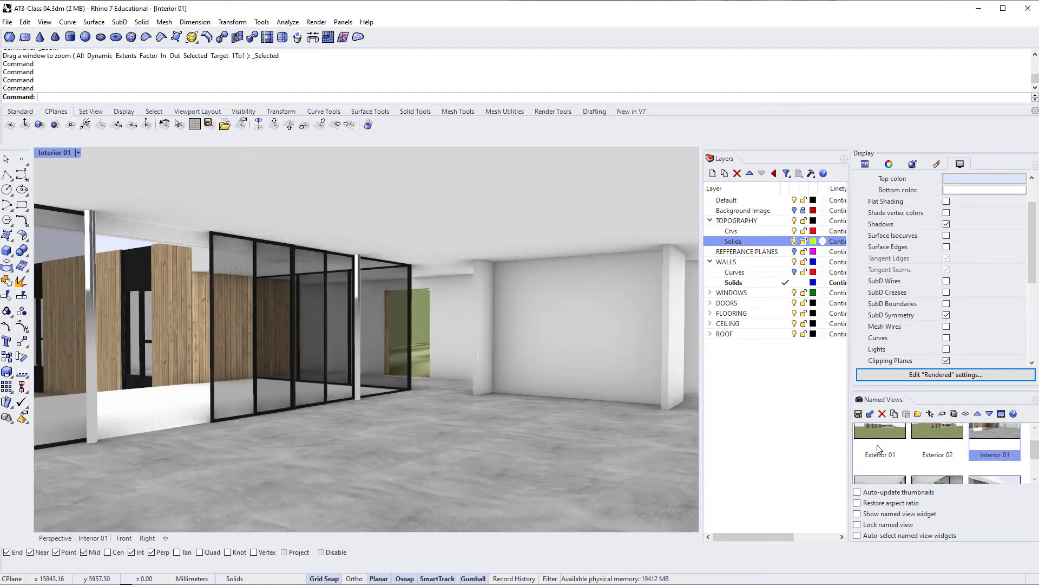
Move the view out above the building and hide the ceiling solid over the long timber-clad wing
{"action": "right_click_drag", "start_coordinate": [287, 350], "coordinate": [345, 373]}
{"action": "scroll", "coordinate": [344, 373], "scroll_direction": "down", "scroll_amount": 5}
{"action": "right_click_drag", "start_coordinate": [249, 410], "coordinate": [267, 392]}
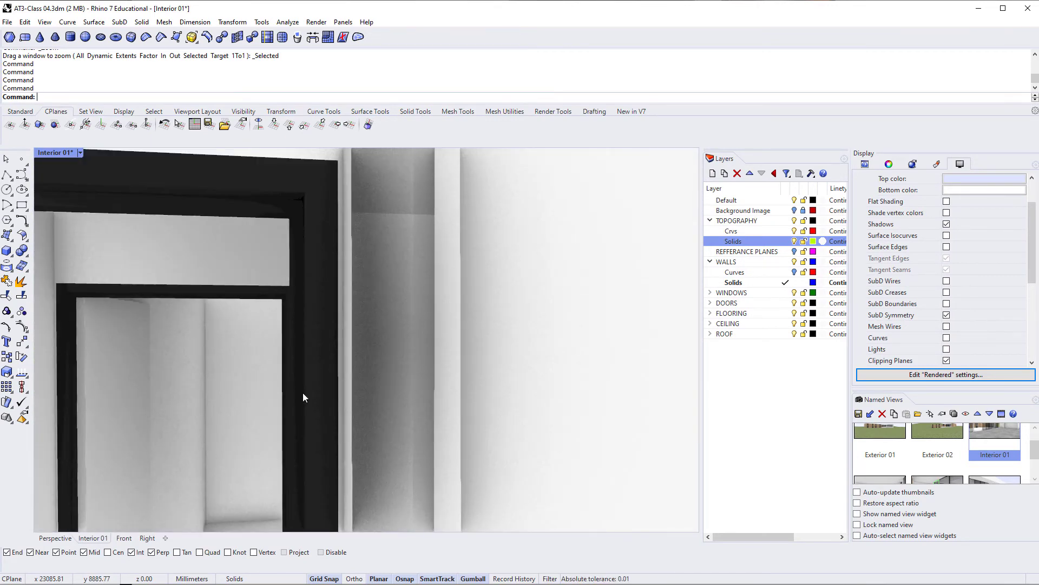
{"action": "scroll", "coordinate": [303, 392], "scroll_direction": "up", "scroll_amount": 2}
{"action": "scroll", "coordinate": [346, 368], "scroll_direction": "down", "scroll_amount": 5}
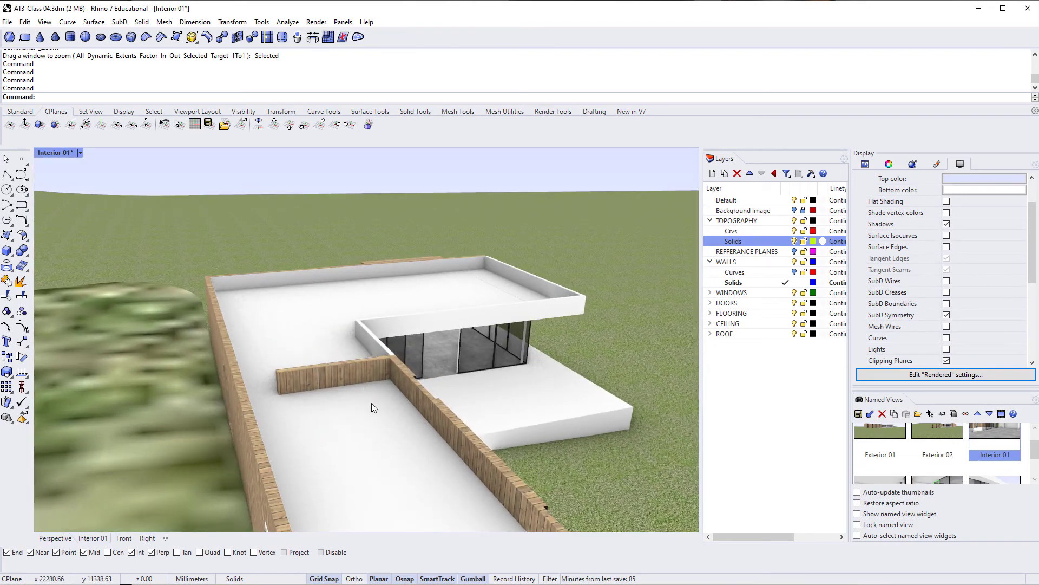
{"action": "left_click", "coordinate": [436, 447]}
{"action": "key", "text": "ctrl+h"}
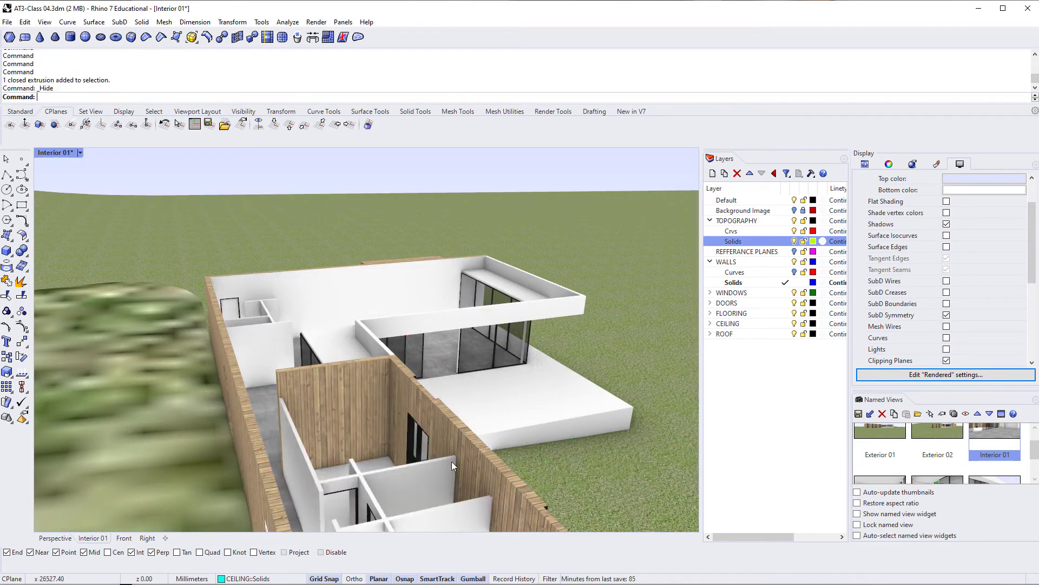
Select a window block instance in one of the long wing's rooms and zoom to it with ZS
{"action": "scroll", "coordinate": [451, 461], "scroll_direction": "up", "scroll_amount": 5}
{"action": "right_click_drag", "start_coordinate": [288, 332], "coordinate": [309, 385]}
{"action": "scroll", "coordinate": [294, 399], "scroll_direction": "up", "scroll_amount": 4}
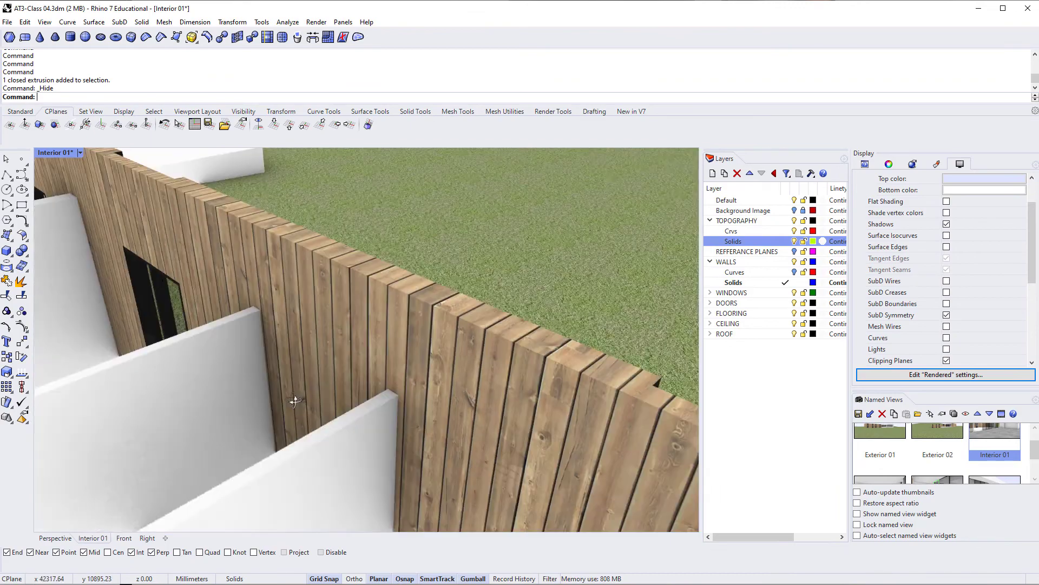
{"action": "scroll", "coordinate": [296, 401], "scroll_direction": "down", "scroll_amount": 7}
{"action": "right_click_drag", "start_coordinate": [352, 452], "coordinate": [320, 410], "text": "shift"}
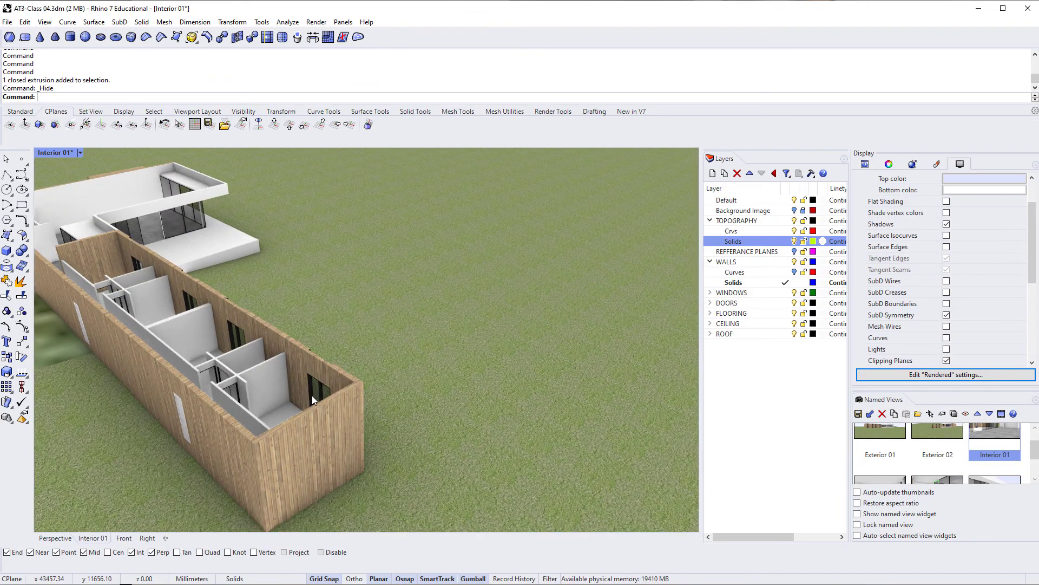
{"action": "left_click", "coordinate": [313, 400]}
{"action": "scroll", "coordinate": [313, 400], "scroll_direction": "up", "scroll_amount": 4}
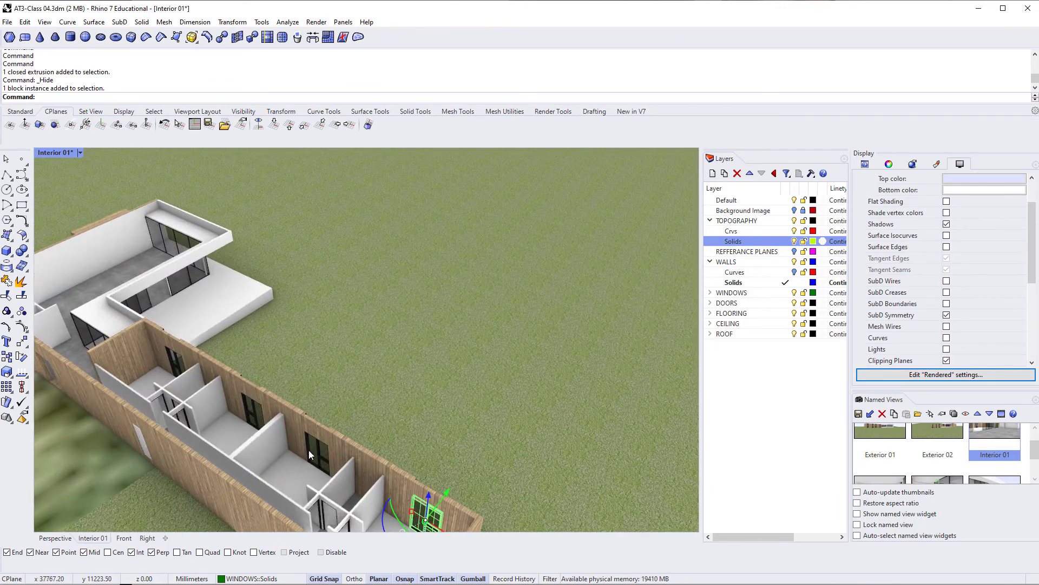
{"action": "left_click", "coordinate": [310, 453]}
{"action": "type", "text": "ZS"}
{"action": "key", "text": "Return"}
Frame the window from inside the room and widen the camera angle with ZoomLens to include the adjoining walls
{"action": "right_click_drag", "start_coordinate": [332, 464], "coordinate": [321, 409]}
{"action": "right_click_drag", "start_coordinate": [305, 373], "coordinate": [372, 417], "text": "shift"}
{"action": "key", "text": "Return"}
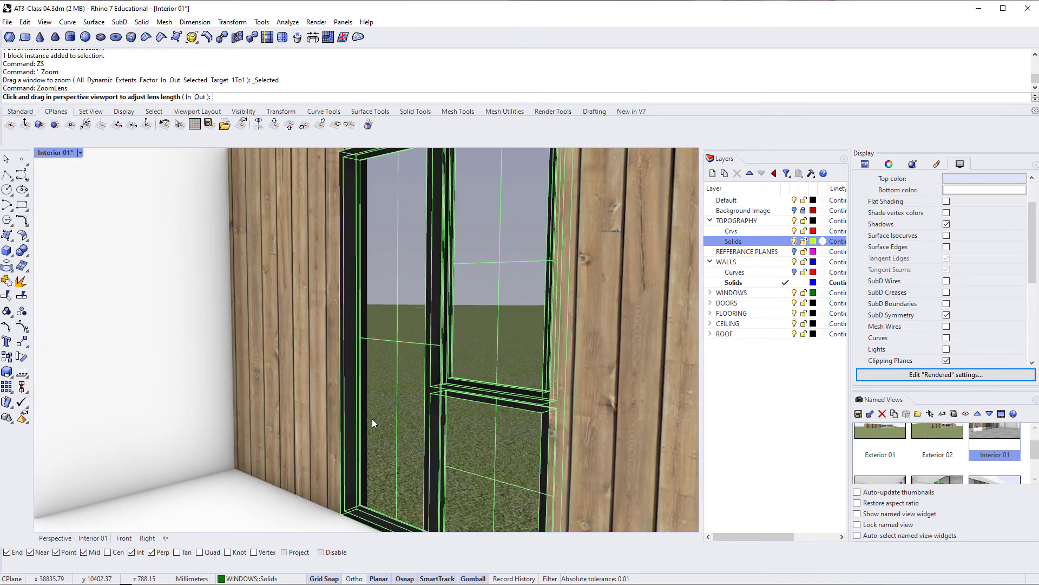
{"action": "left_click_drag", "start_coordinate": [334, 373], "coordinate": [338, 426]}
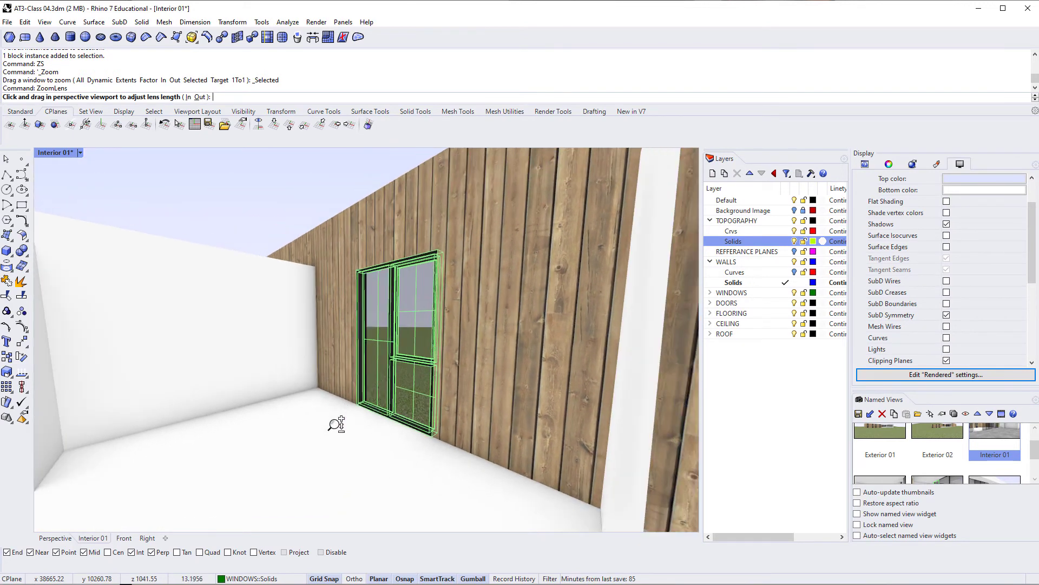
{"action": "right_click_drag", "start_coordinate": [338, 426], "coordinate": [353, 448], "text": "shift"}
{"action": "mouse_move", "coordinate": [353, 448]}
{"action": "right_mouse_down"}
{"action": "mouse_move", "coordinate": [339, 432]}
{"action": "mouse_move", "coordinate": [364, 444]}
{"action": "mouse_move", "coordinate": [355, 441]}
{"action": "right_mouse_up"}
Show the hidden ceiling, fine-tune the framing and save the viewport as named view Interior 04
{"action": "type", "text": "Show"}
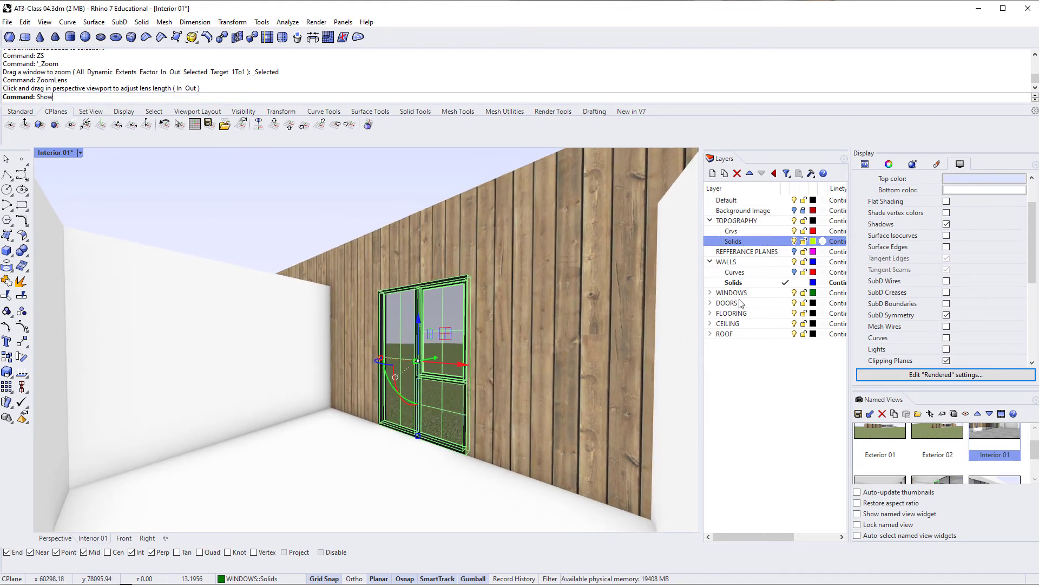
{"action": "key", "text": "Return"}
{"action": "key", "text": "Escape"}
{"action": "right_click_drag", "start_coordinate": [415, 395], "coordinate": [386, 384]}
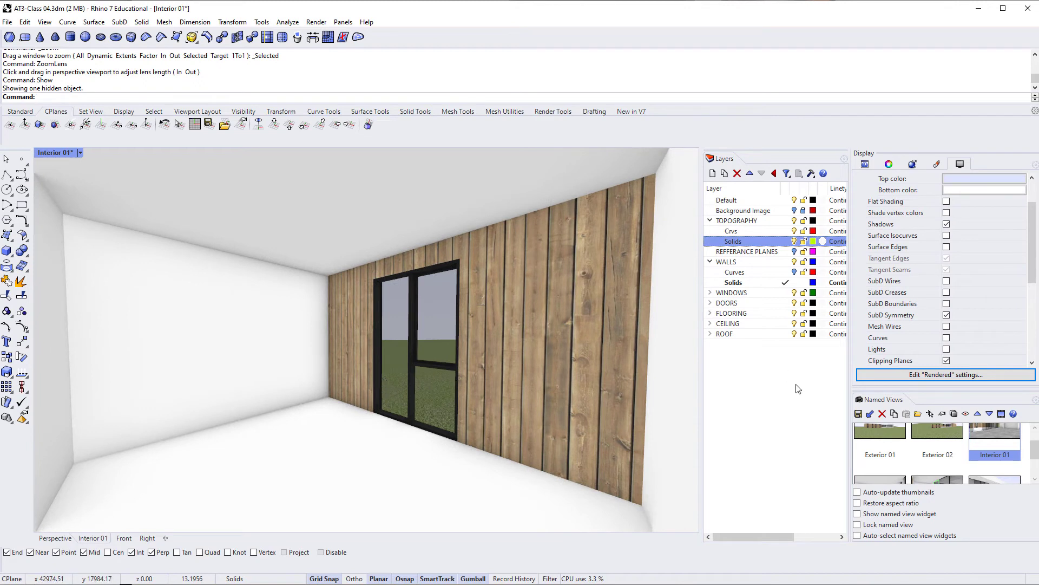
{"action": "left_click", "coordinate": [858, 414]}
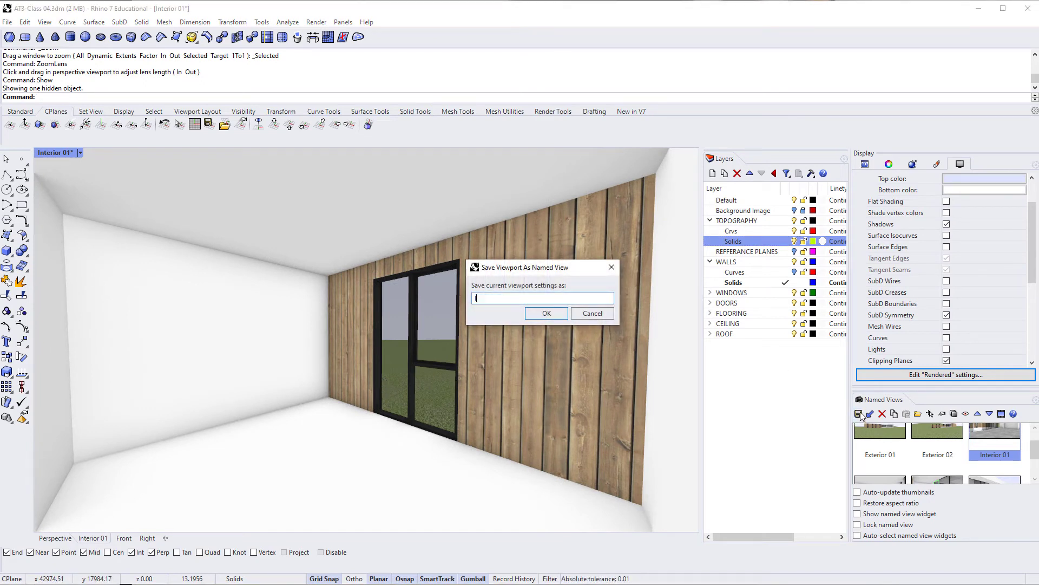
{"action": "type", "text": "Interior 04"}
{"action": "left_click", "coordinate": [543, 316]}
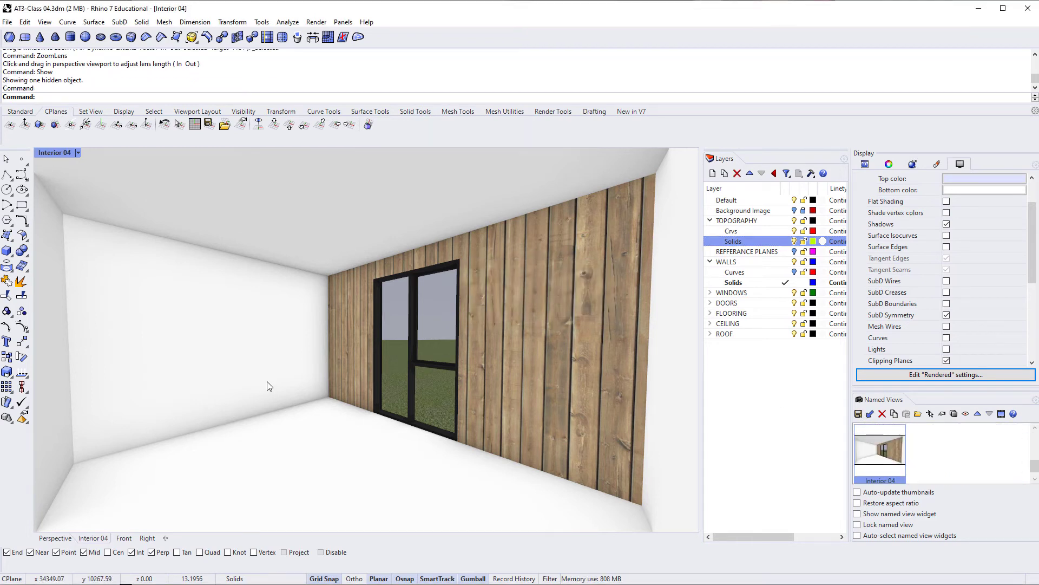
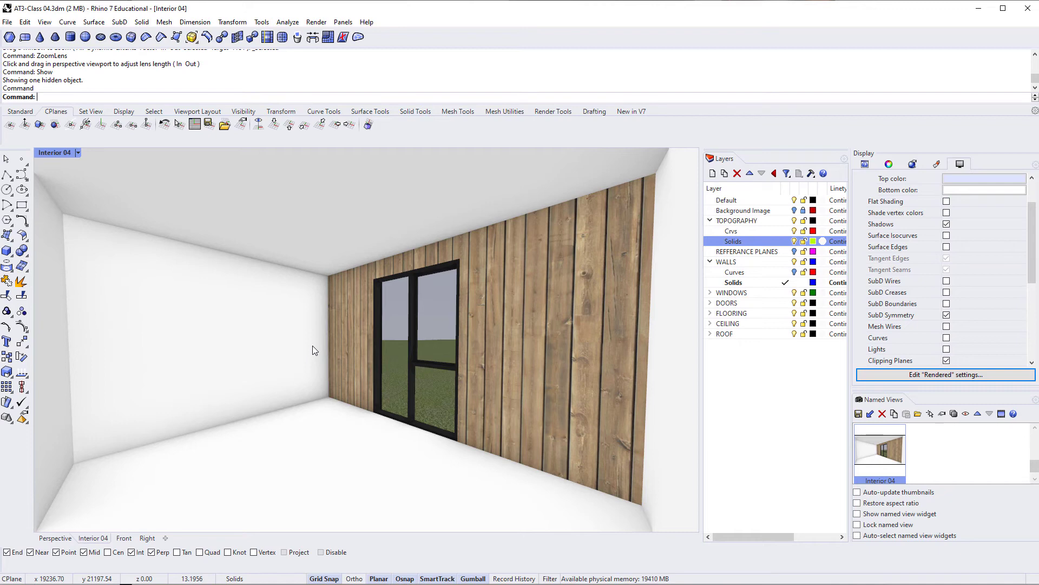
Leave the room, set the viewport to the standard Perspective view and orbit to the building's terrace end
{"action": "right_click_drag", "start_coordinate": [312, 345], "coordinate": [280, 360]}
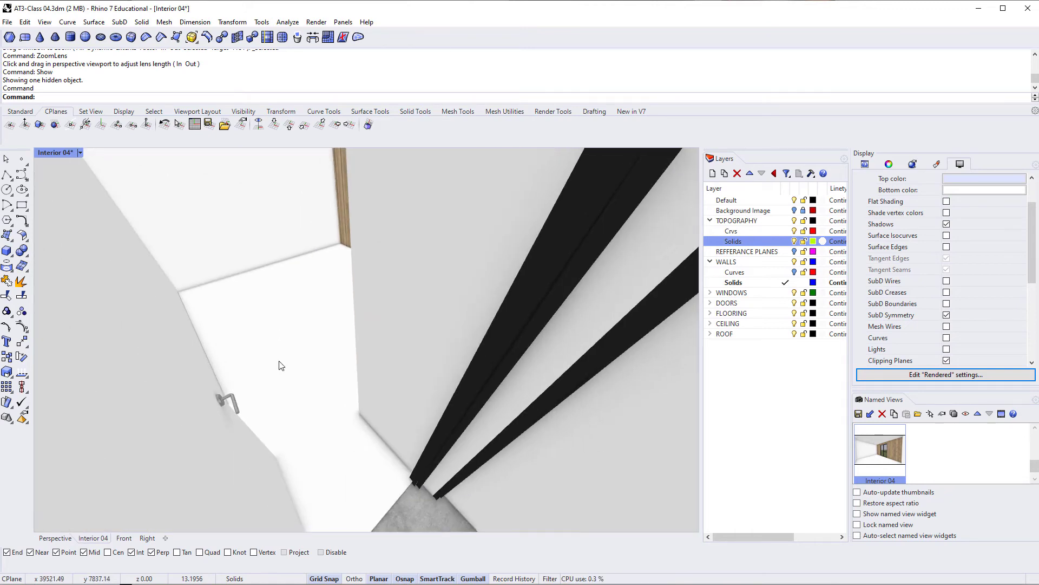
{"action": "scroll", "coordinate": [282, 358], "scroll_direction": "up", "scroll_amount": 3}
{"action": "scroll", "coordinate": [287, 362], "scroll_direction": "down", "scroll_amount": 10}
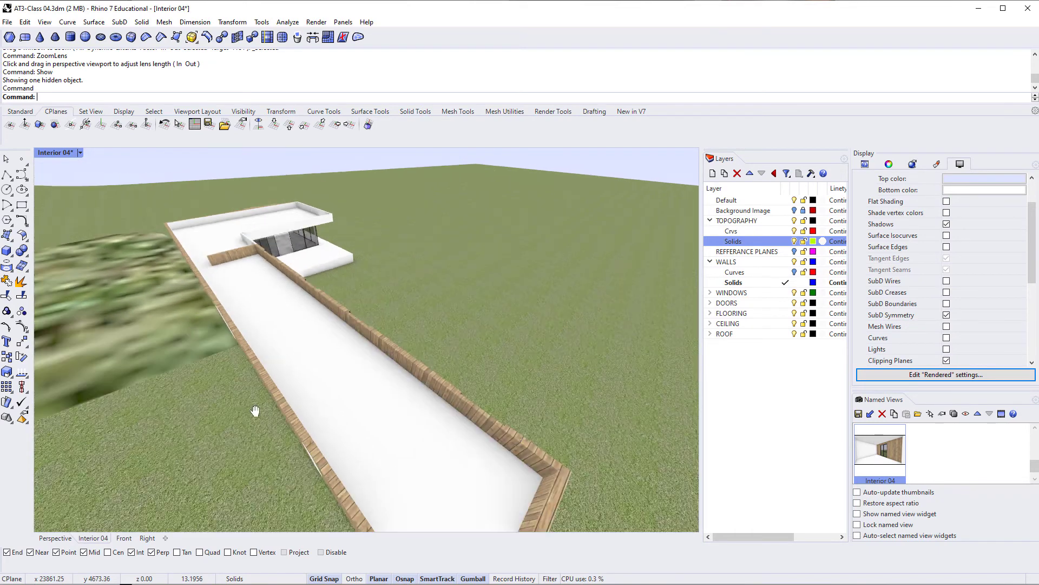
{"action": "right_click_drag", "start_coordinate": [230, 344], "coordinate": [394, 354]}
{"action": "scroll", "coordinate": [409, 372], "scroll_direction": "down", "scroll_amount": 3}
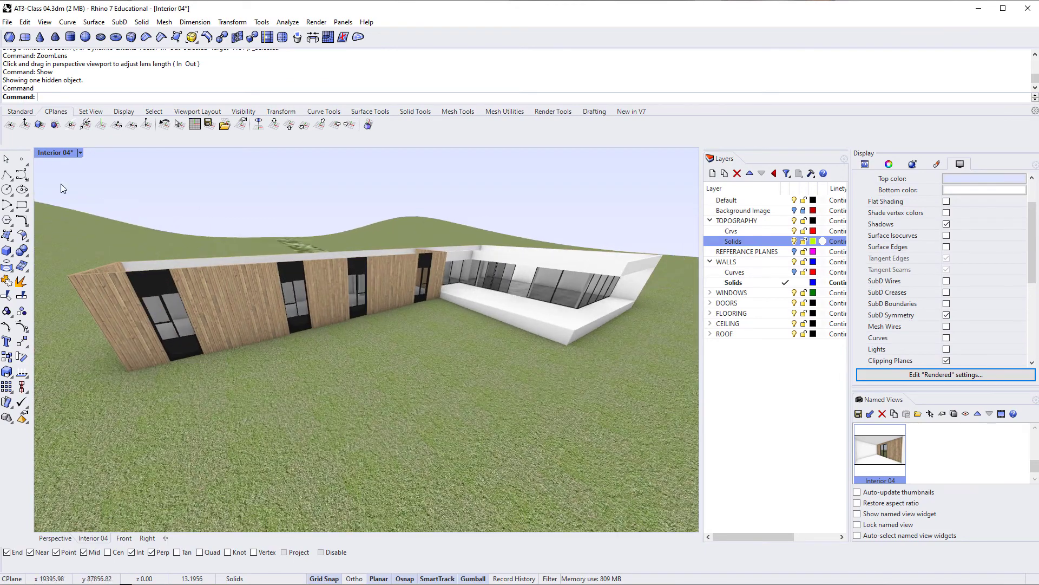
{"action": "left_click", "coordinate": [81, 151]}
{"action": "mouse_move", "coordinate": [139, 397]}
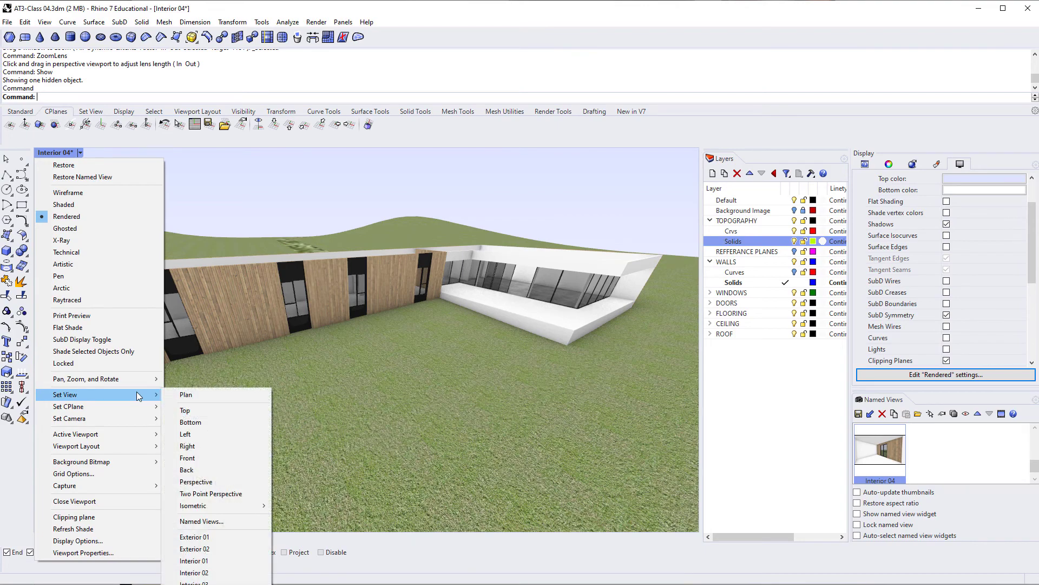
{"action": "left_click", "coordinate": [218, 482]}
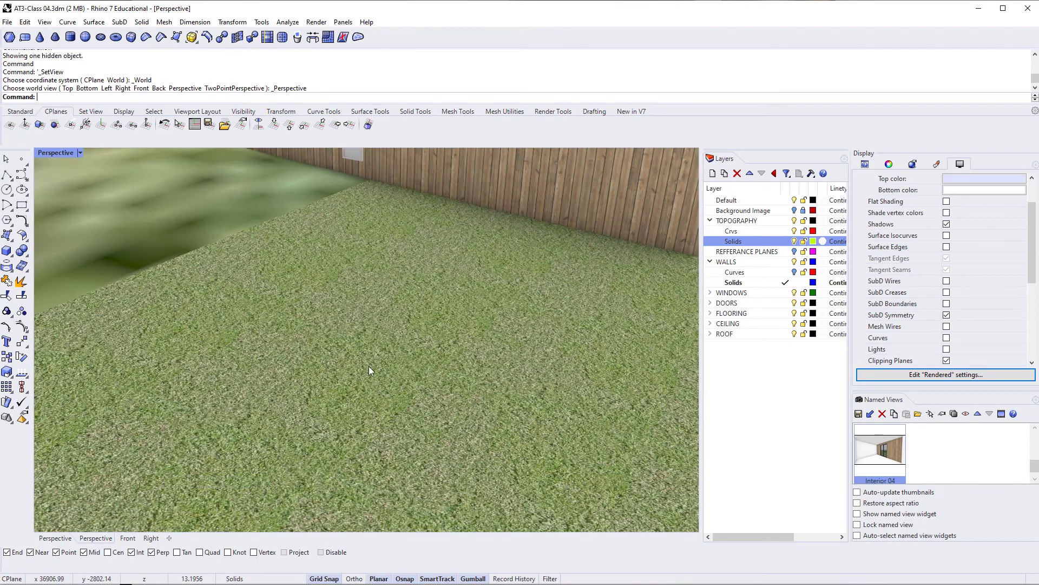
{"action": "scroll", "coordinate": [384, 317], "scroll_direction": "down", "scroll_amount": 10}
{"action": "right_click_drag", "start_coordinate": [368, 333], "coordinate": [362, 382]}
{"action": "right_click_drag", "start_coordinate": [453, 399], "coordinate": [416, 378]}
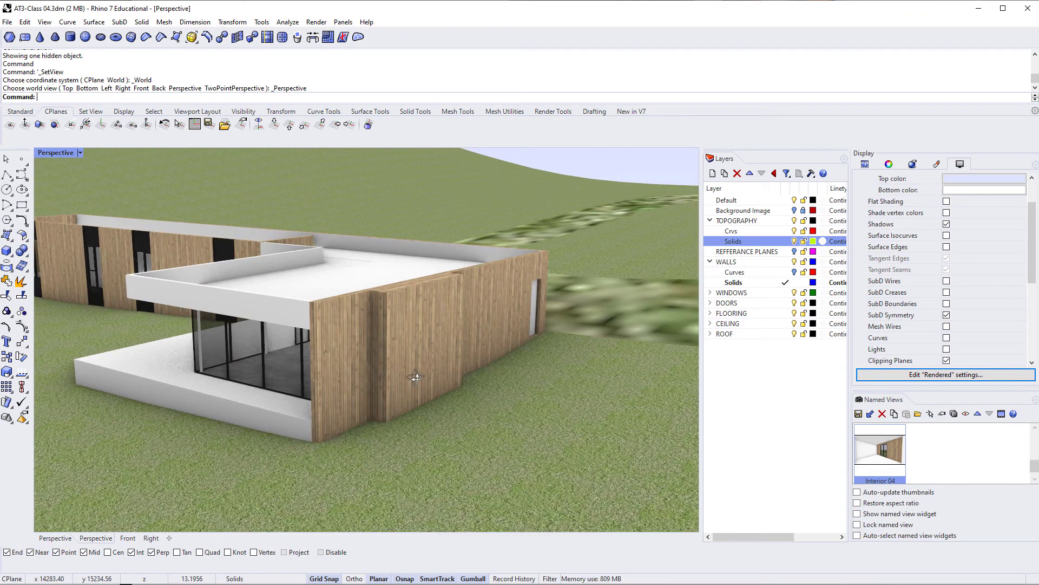
Start the ClippingPlane command and switch the Perspective viewport to Shaded display mode
{"action": "type", "text": "on"}
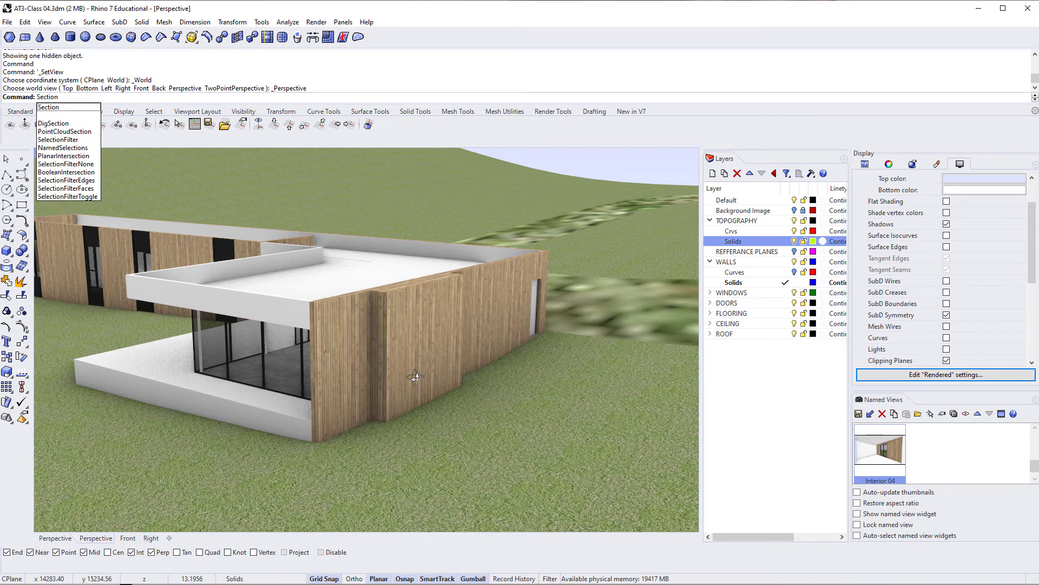
{"action": "key", "text": "Escape"}
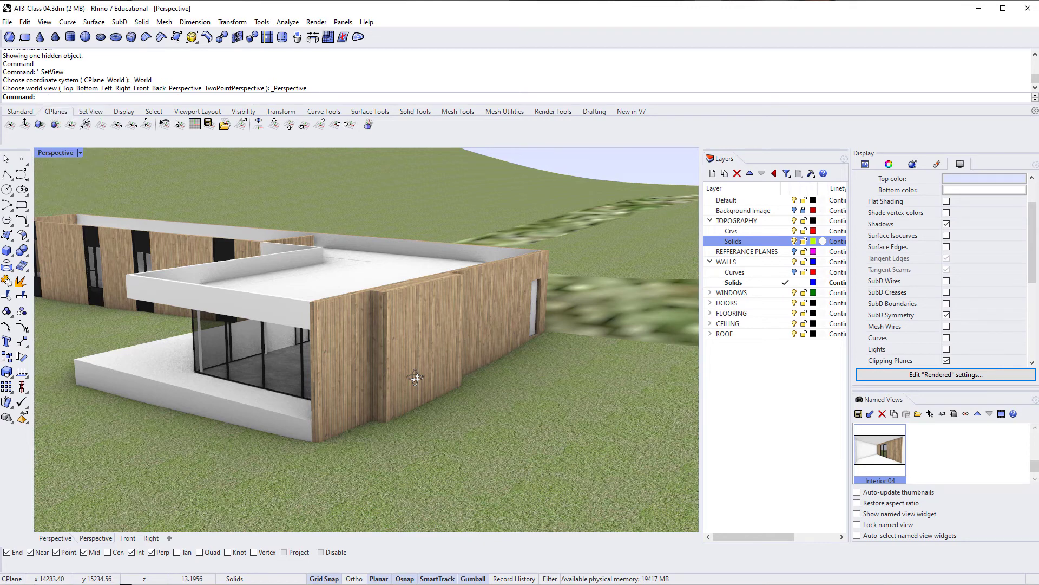
{"action": "right_click_drag", "start_coordinate": [416, 377], "coordinate": [469, 236]}
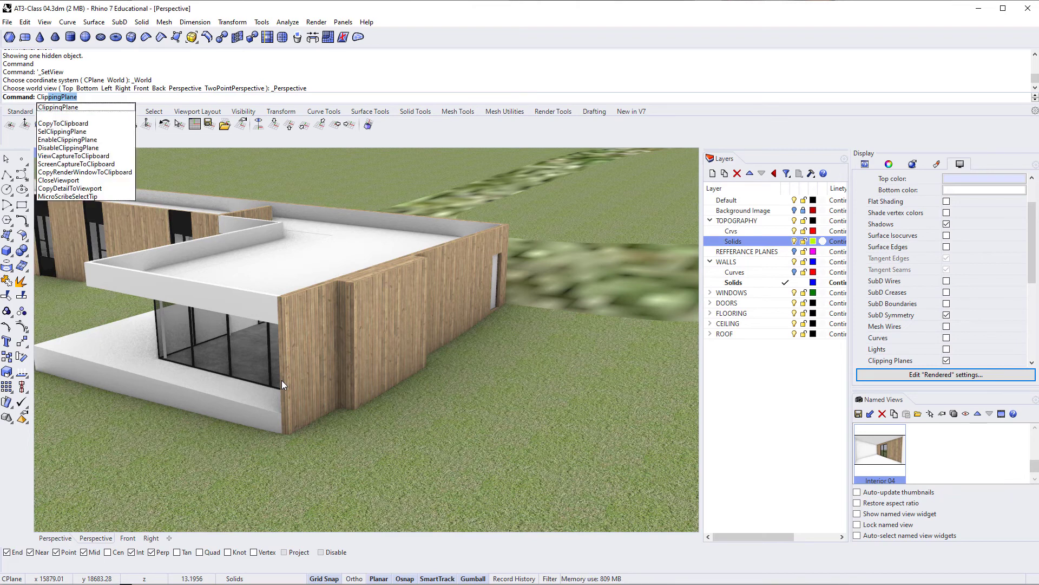
{"action": "key", "text": "Return"}
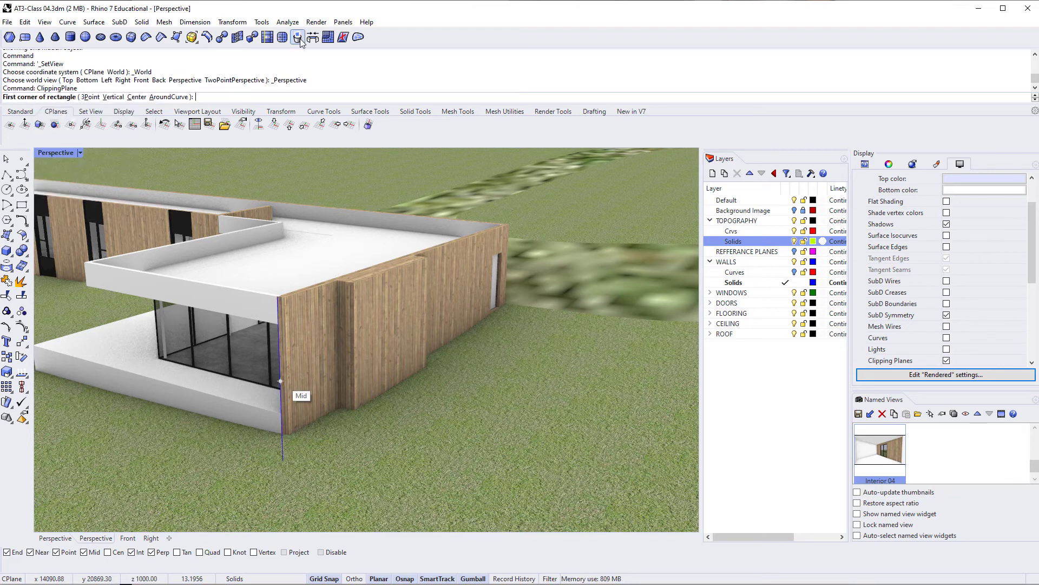
{"action": "left_click", "coordinate": [80, 153]}
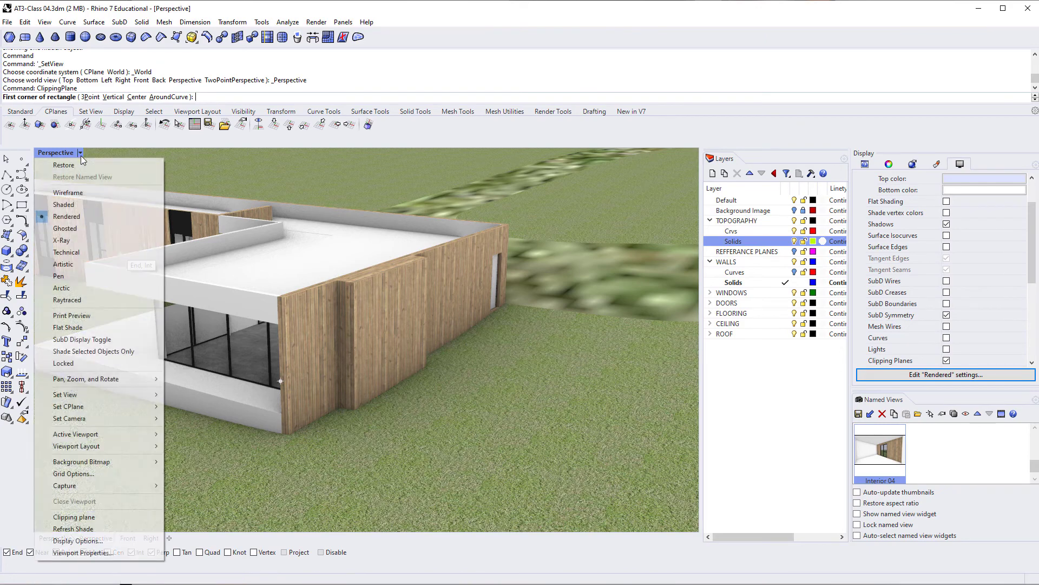
{"action": "left_click", "coordinate": [86, 204]}
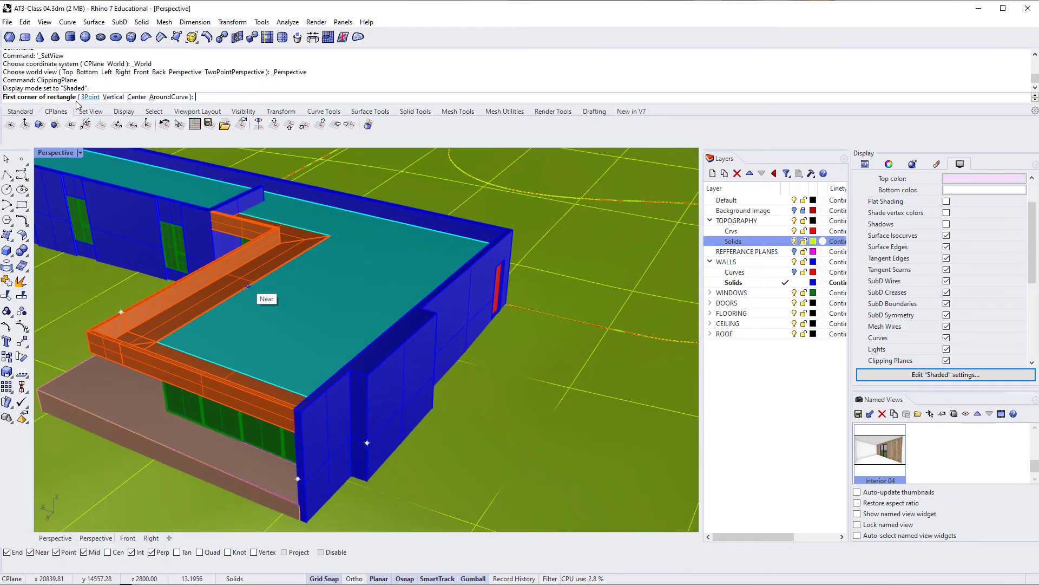
Set the construction plane to World Top and draw a rectangular clipping plane on the ground beside the building
{"action": "scroll", "coordinate": [466, 313], "scroll_direction": "down", "scroll_amount": 5}
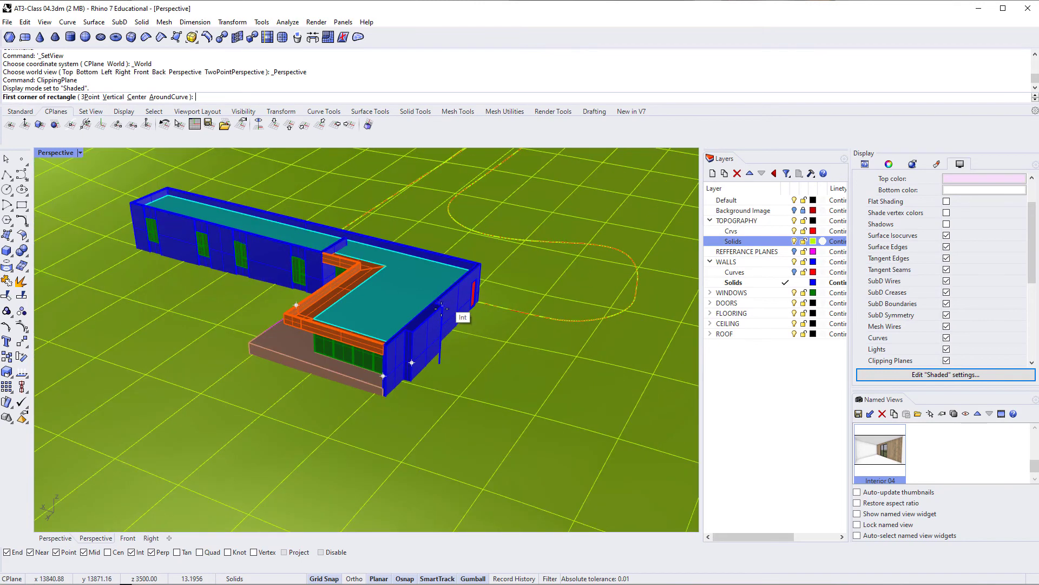
{"action": "left_click", "coordinate": [273, 124]}
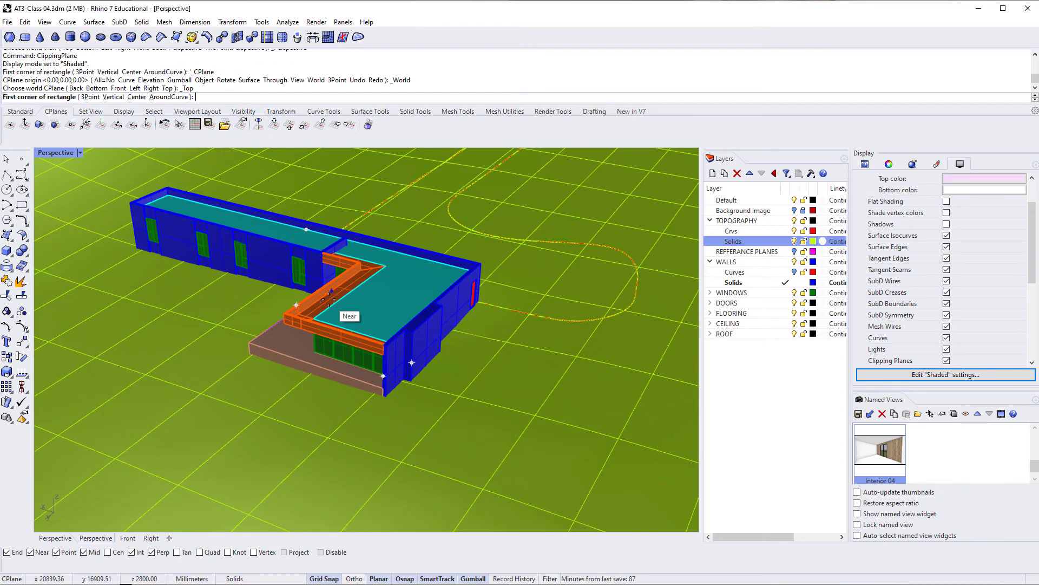
{"action": "scroll", "coordinate": [342, 314], "scroll_direction": "down", "scroll_amount": 3}
{"action": "right_click_drag", "start_coordinate": [416, 327], "coordinate": [286, 310], "text": "shift"}
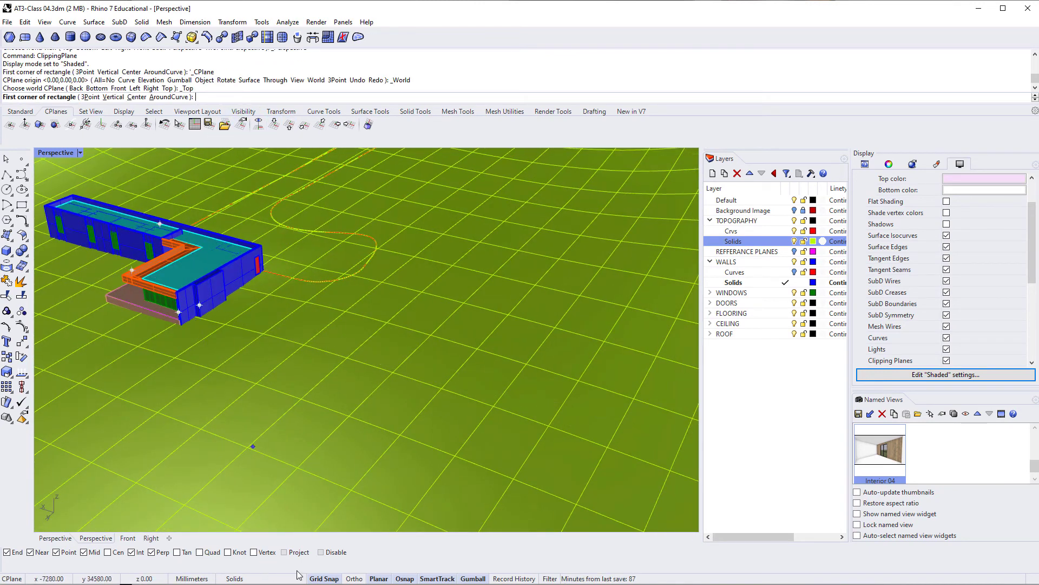
{"action": "left_click", "coordinate": [239, 358]}
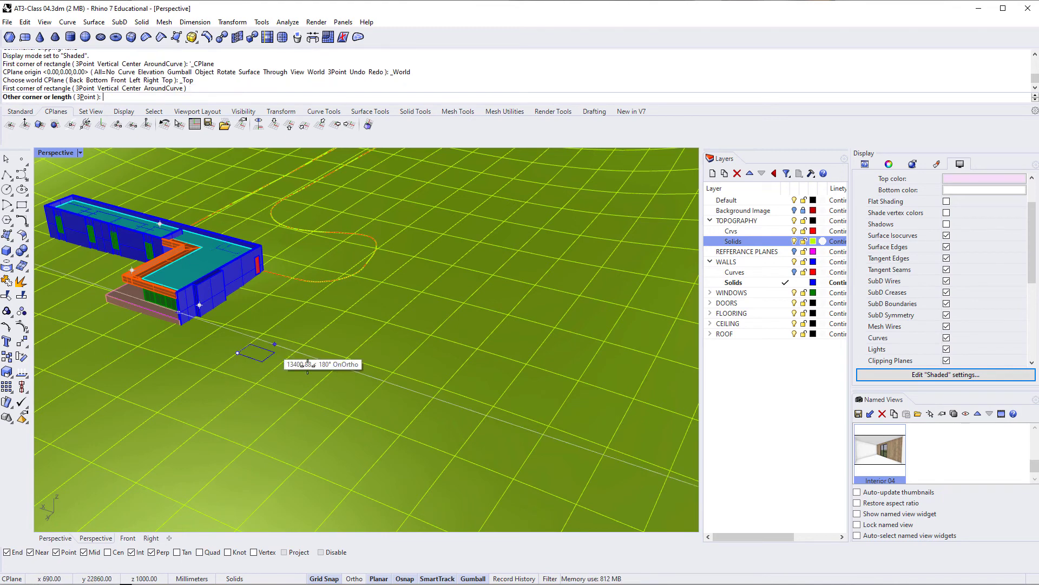
{"action": "left_click", "coordinate": [376, 341]}
Select the horizontal clipping plane and raise it vertically to lift the cut level through the building
{"action": "scroll", "coordinate": [347, 346], "scroll_direction": "up", "scroll_amount": 3}
{"action": "right_click_drag", "start_coordinate": [287, 346], "coordinate": [367, 348]}
{"action": "left_click", "coordinate": [379, 364]}
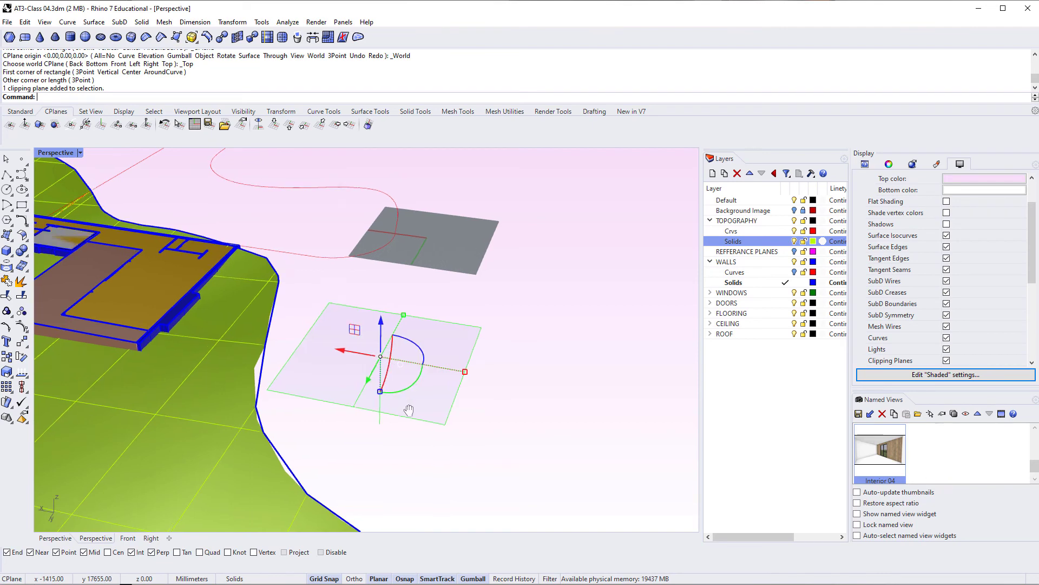
{"action": "left_click_drag", "start_coordinate": [377, 320], "coordinate": [371, 285]}
{"action": "right_click_drag", "start_coordinate": [274, 268], "coordinate": [536, 320]}
{"action": "right_click_drag", "start_coordinate": [579, 293], "coordinate": [499, 390]}
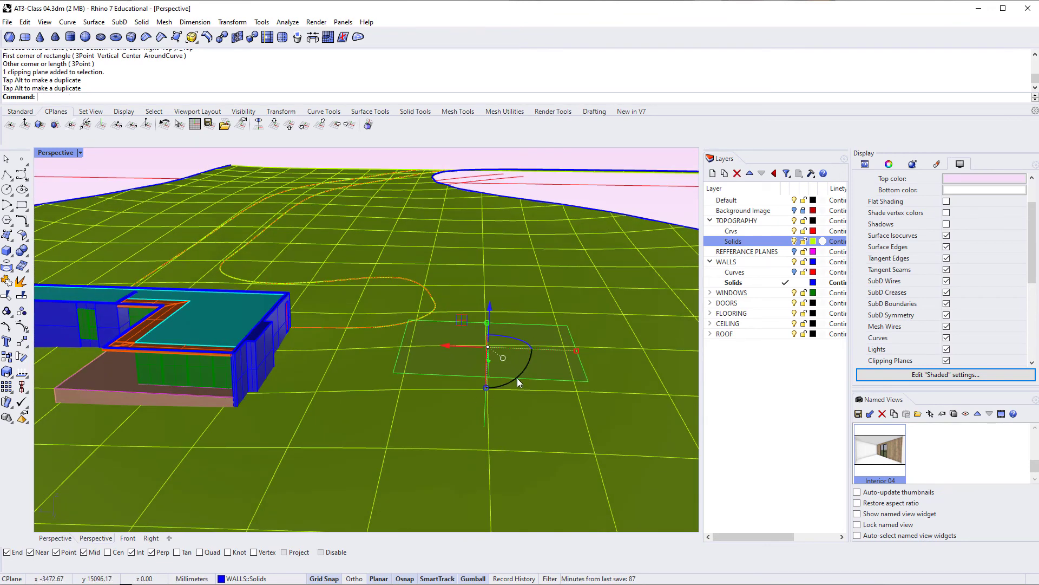
Rotate the clipping plane by -90 degrees to stand it upright, then by 180 degrees to reverse its cutting side
{"action": "left_click", "coordinate": [517, 378]}
{"action": "type", "text": "-"}
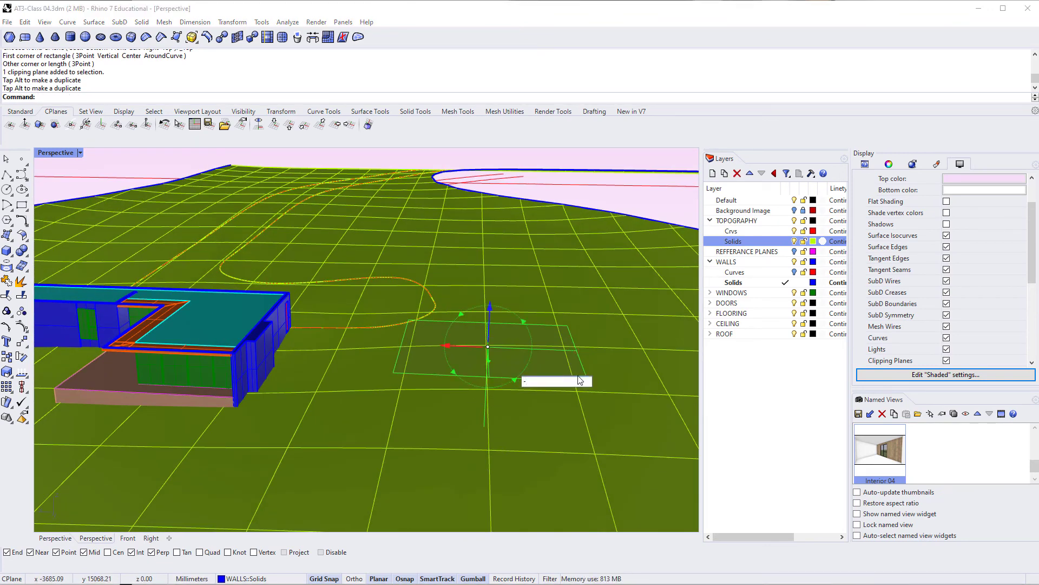
{"action": "type", "text": "90"}
{"action": "key", "text": "Return"}
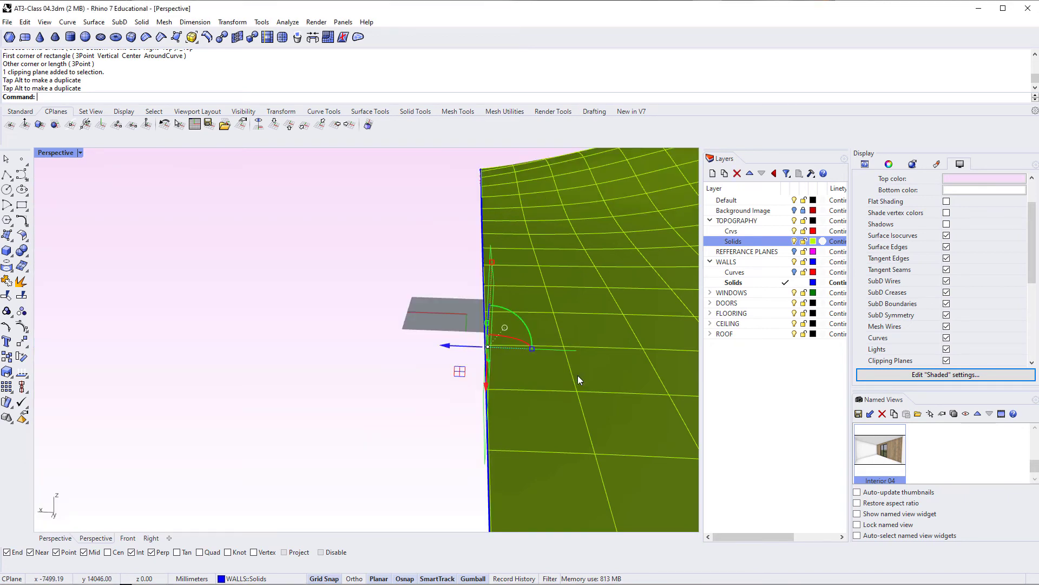
{"action": "left_click", "coordinate": [515, 314]}
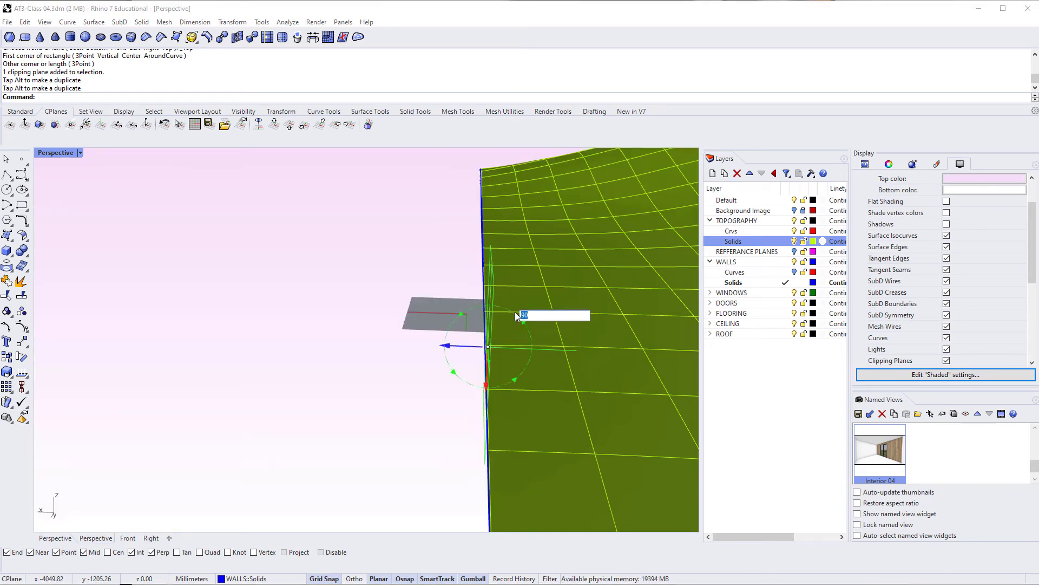
{"action": "type", "text": "180"}
{"action": "key", "text": "Return"}
{"action": "right_click_drag", "start_coordinate": [515, 314], "coordinate": [483, 374]}
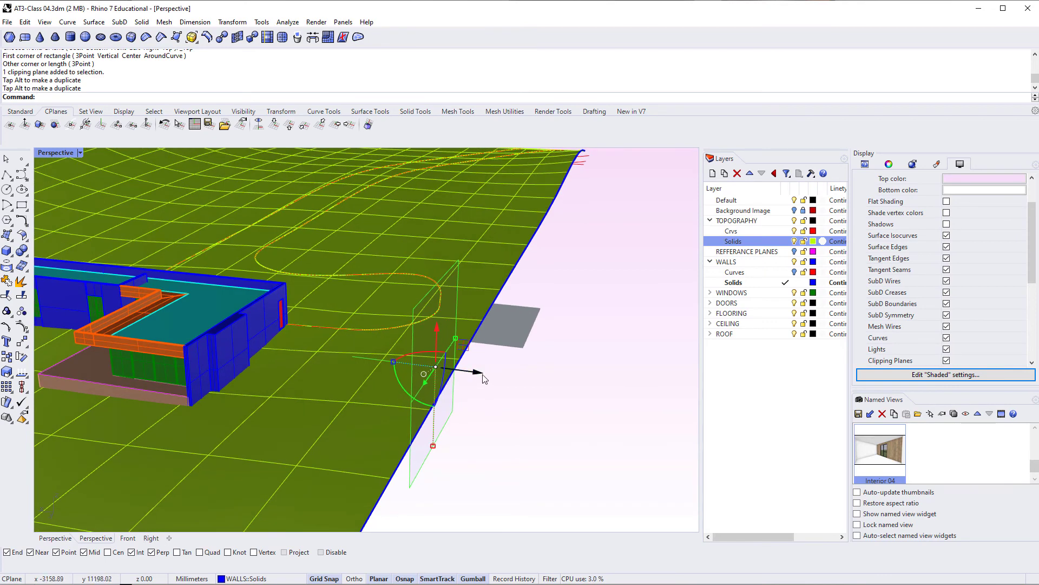
Move the upright clipping plane horizontally into the building to cut a vertical section through the main room
{"action": "left_click_drag", "start_coordinate": [483, 378], "coordinate": [240, 380]}
{"action": "right_click_drag", "start_coordinate": [239, 381], "coordinate": [370, 417], "text": "shift"}
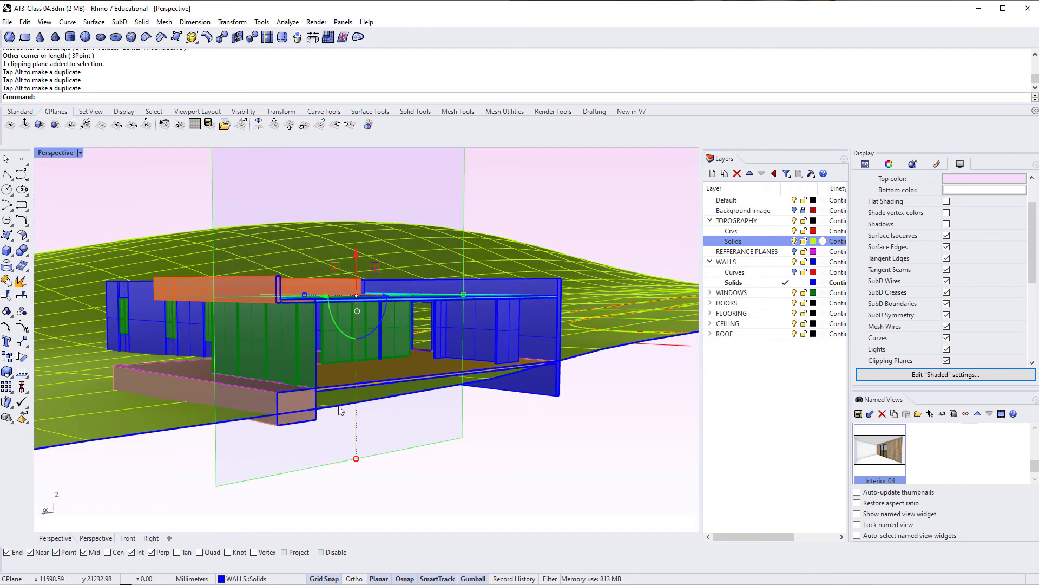
{"action": "right_click_drag", "start_coordinate": [349, 384], "coordinate": [437, 353]}
{"action": "right_click_drag", "start_coordinate": [374, 372], "coordinate": [384, 394]}
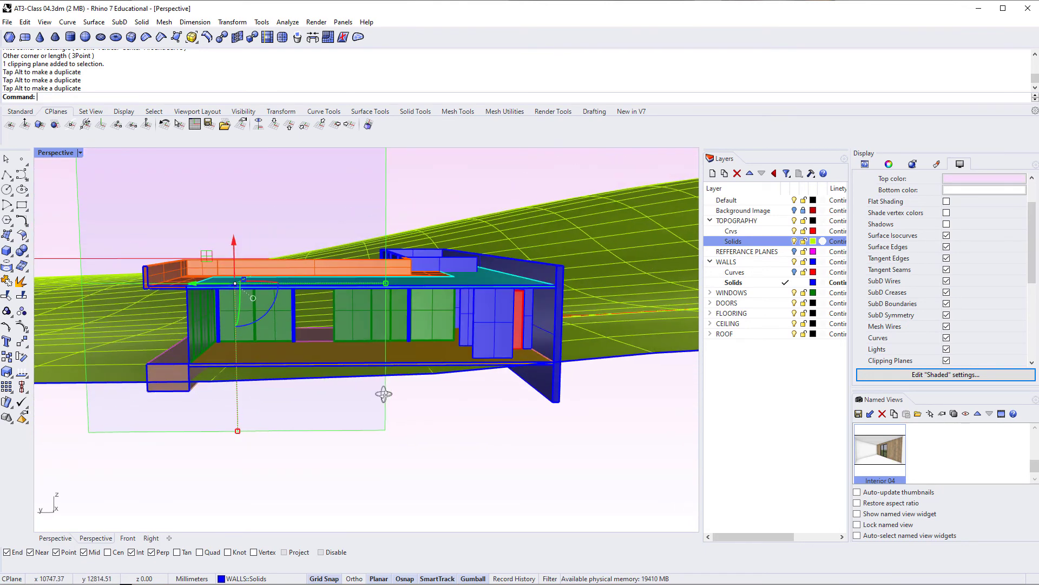
Reselect the upright clipping plane and show its general object properties
{"action": "left_click", "coordinate": [316, 443]}
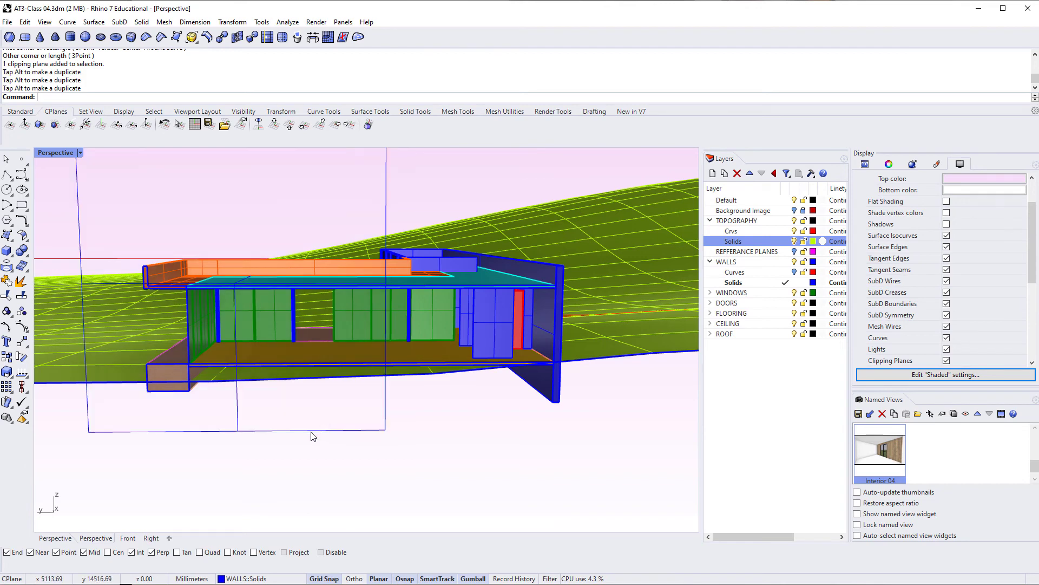
{"action": "left_click", "coordinate": [317, 430]}
{"action": "scroll", "coordinate": [968, 263], "scroll_direction": "up", "scroll_amount": 3}
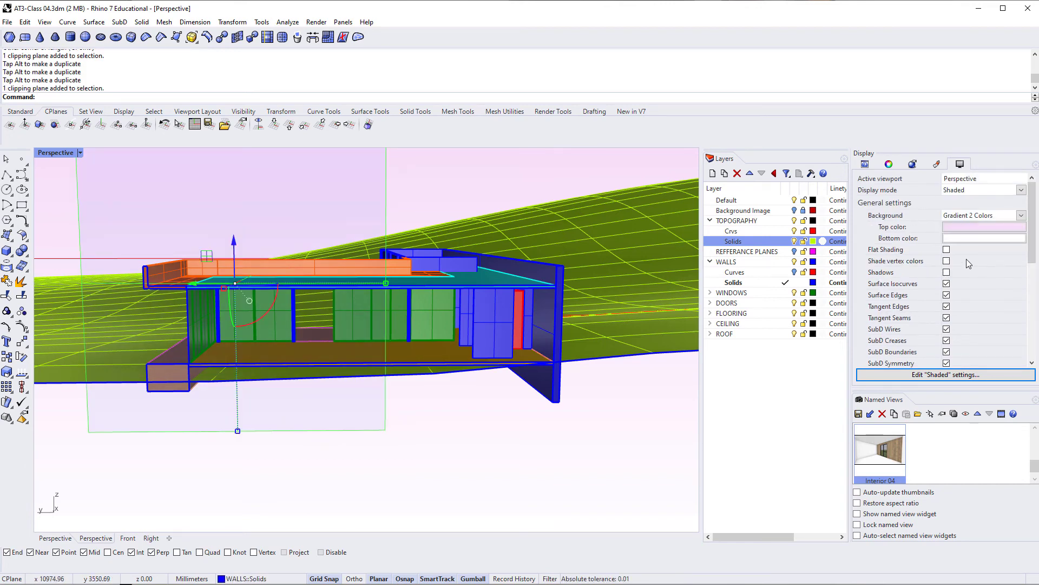
{"action": "left_click", "coordinate": [889, 164]}
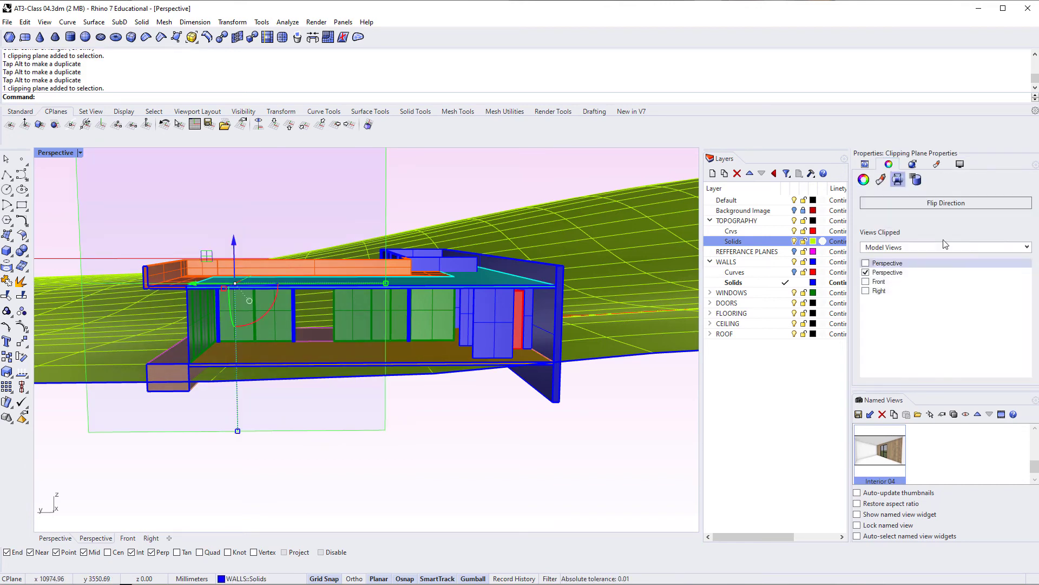
{"action": "left_click", "coordinate": [864, 180]}
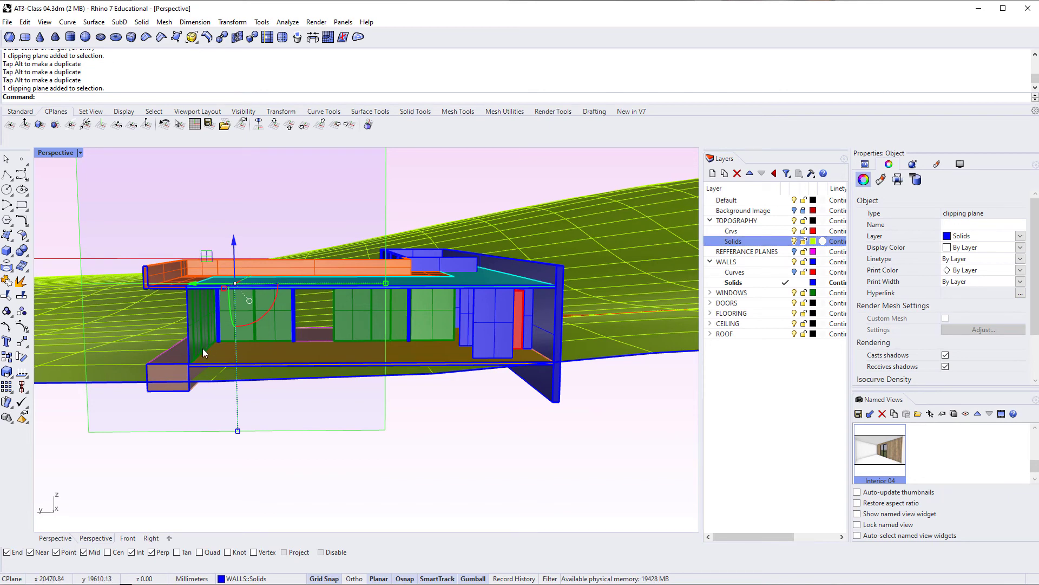
{"action": "right_click_drag", "start_coordinate": [335, 403], "coordinate": [309, 404]}
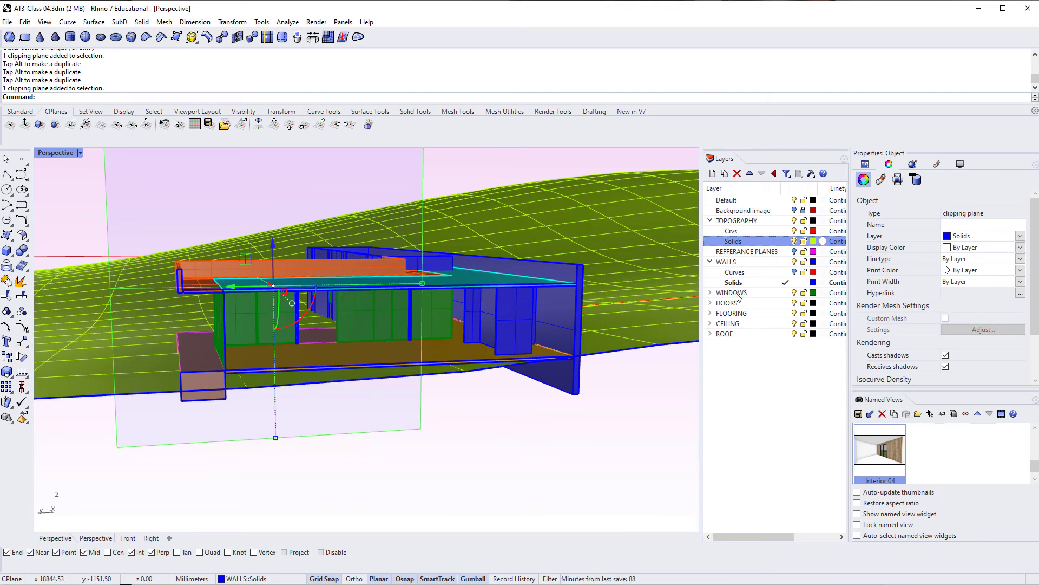
Create a layer named CLIPPING PLANE and move it to the top level, directly below the Default layer
{"action": "left_click", "coordinate": [712, 173]}
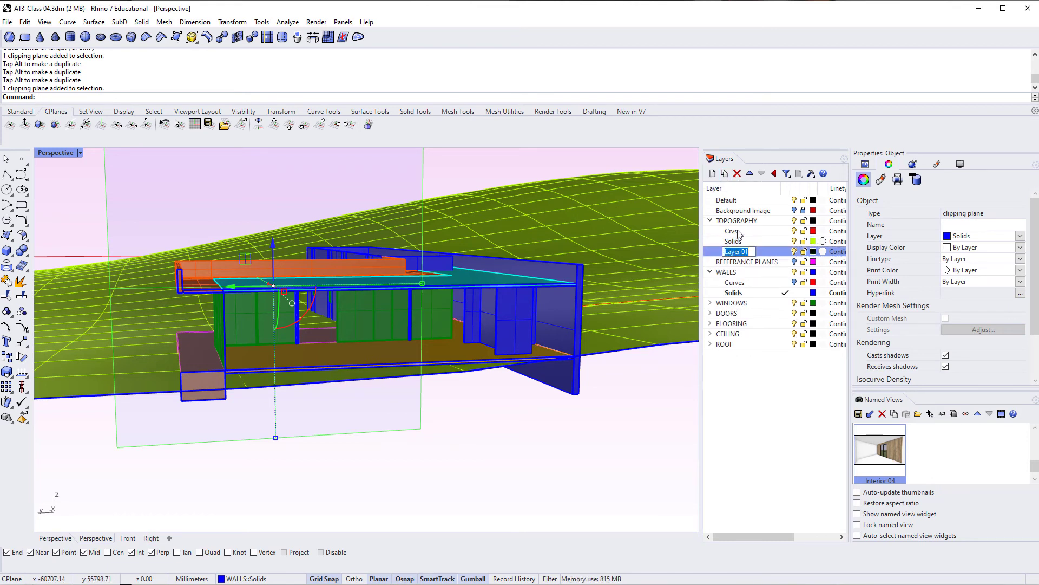
{"action": "type", "text": "CLI"}
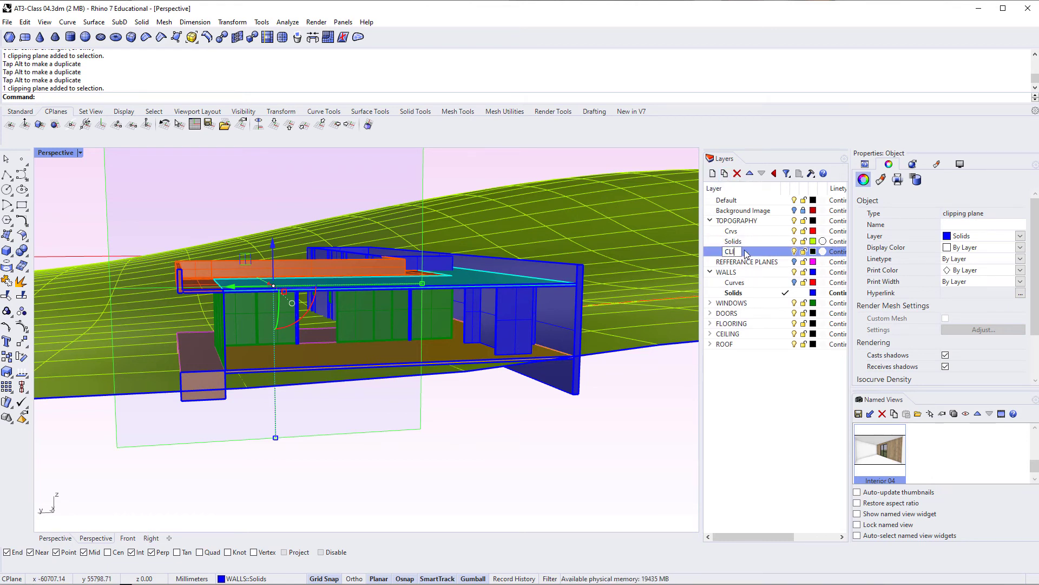
{"action": "type", "text": "PPING PLANE"}
{"action": "key", "text": "Return"}
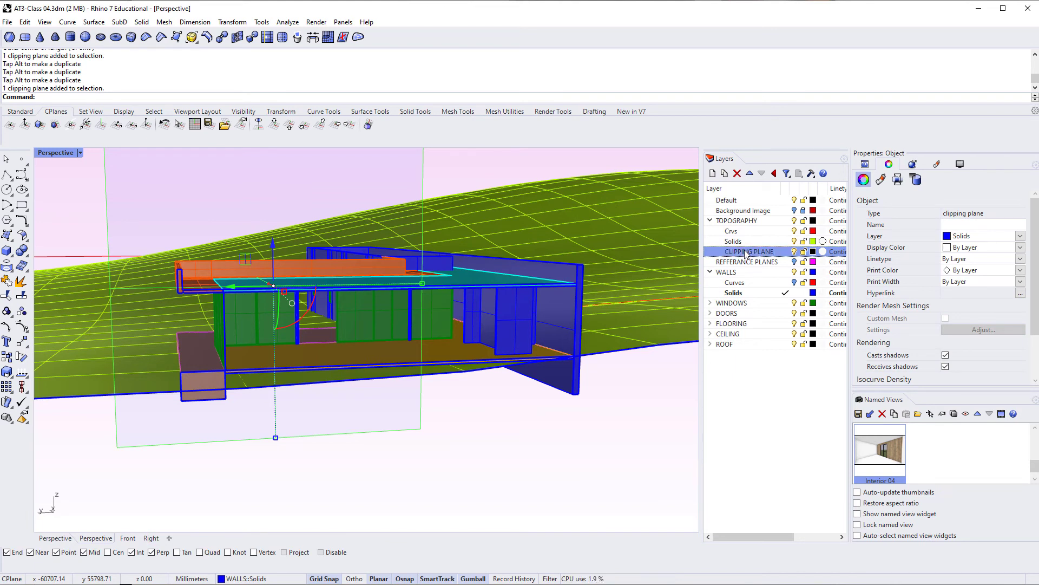
{"action": "left_click", "coordinate": [774, 173]}
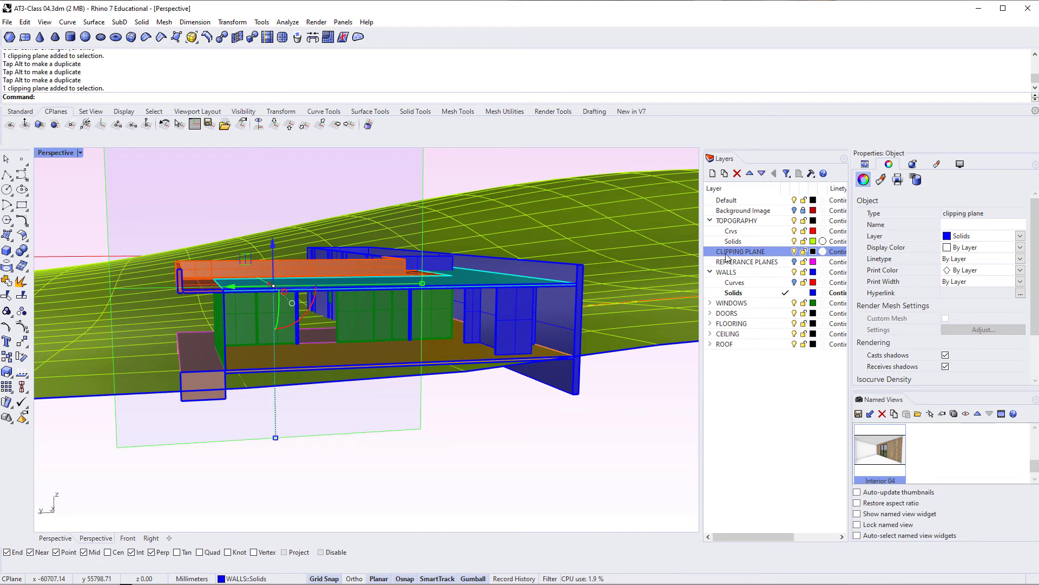
{"action": "left_click", "coordinate": [750, 173]}
{"action": "left_click", "coordinate": [750, 173]}
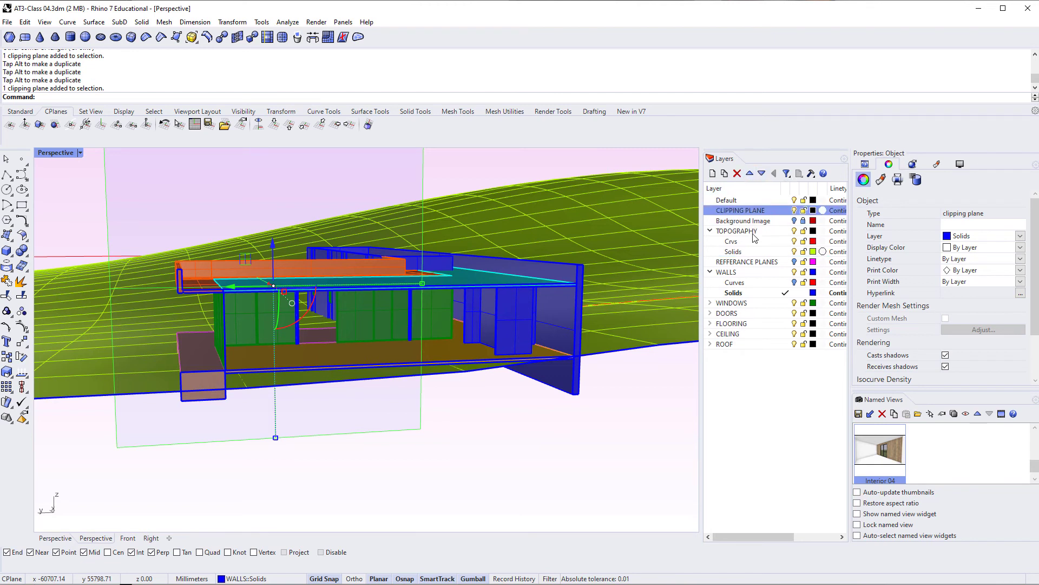
Assign the clipping plane to the CLIPPING PLANE layer and make Default the current layer
{"action": "left_click", "coordinate": [1020, 235]}
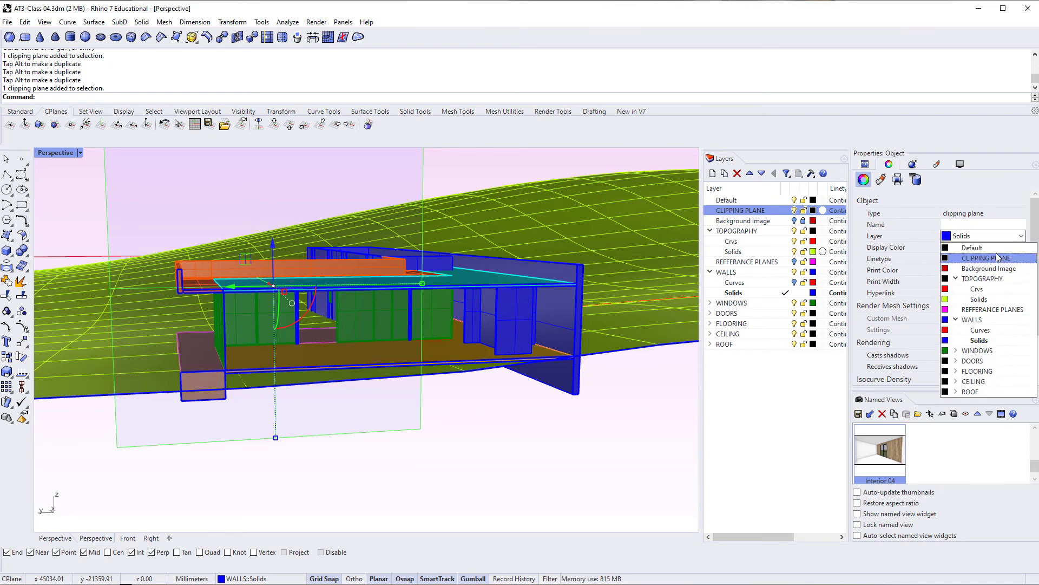
{"action": "left_click", "coordinate": [1000, 257]}
{"action": "left_click", "coordinate": [216, 482]}
{"action": "right_click_drag", "start_coordinate": [216, 482], "coordinate": [455, 414]}
{"action": "left_click", "coordinate": [372, 461]}
{"action": "left_click", "coordinate": [785, 210]}
{"action": "double_click", "coordinate": [752, 202]}
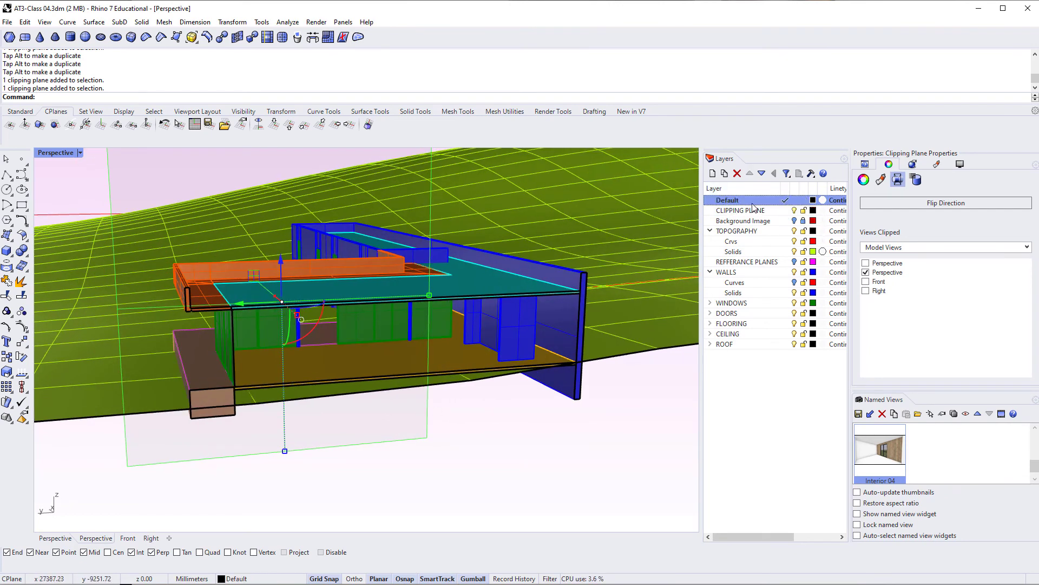
Turn the CLIPPING PLANE layer off and back on to check the section cut with the plane hidden
{"action": "left_click", "coordinate": [794, 210]}
{"action": "right_click_drag", "start_coordinate": [282, 409], "coordinate": [480, 364]}
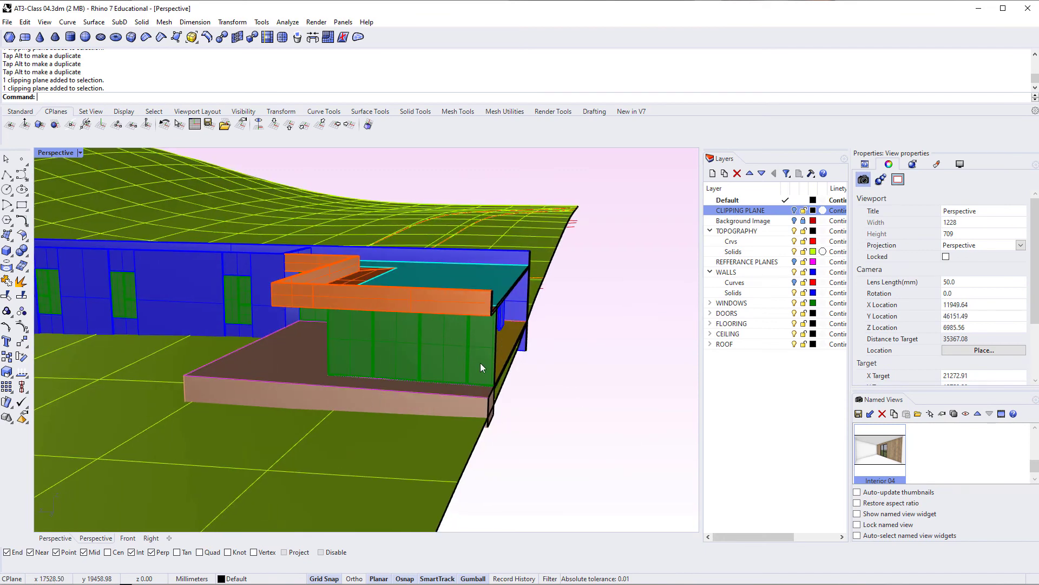
{"action": "left_click", "coordinate": [794, 211]}
Select the clipping plane and shift it along its normal to adjust where it cuts the main room
{"action": "right_click_drag", "start_coordinate": [574, 347], "coordinate": [494, 434]}
{"action": "left_click", "coordinate": [498, 437]}
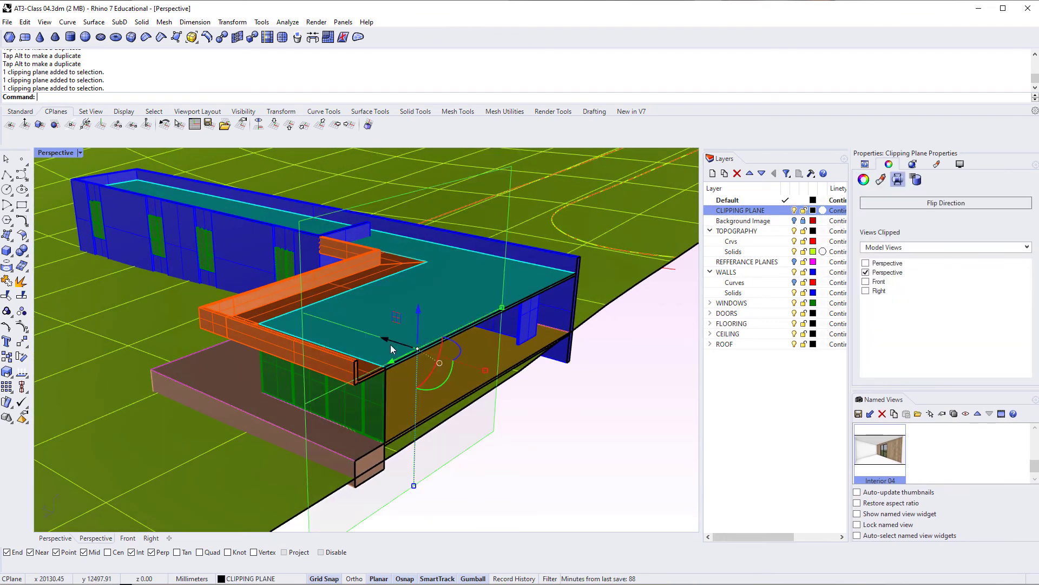
{"action": "left_click_drag", "start_coordinate": [385, 336], "coordinate": [349, 417]}
{"action": "right_click_drag", "start_coordinate": [493, 457], "coordinate": [354, 352]}
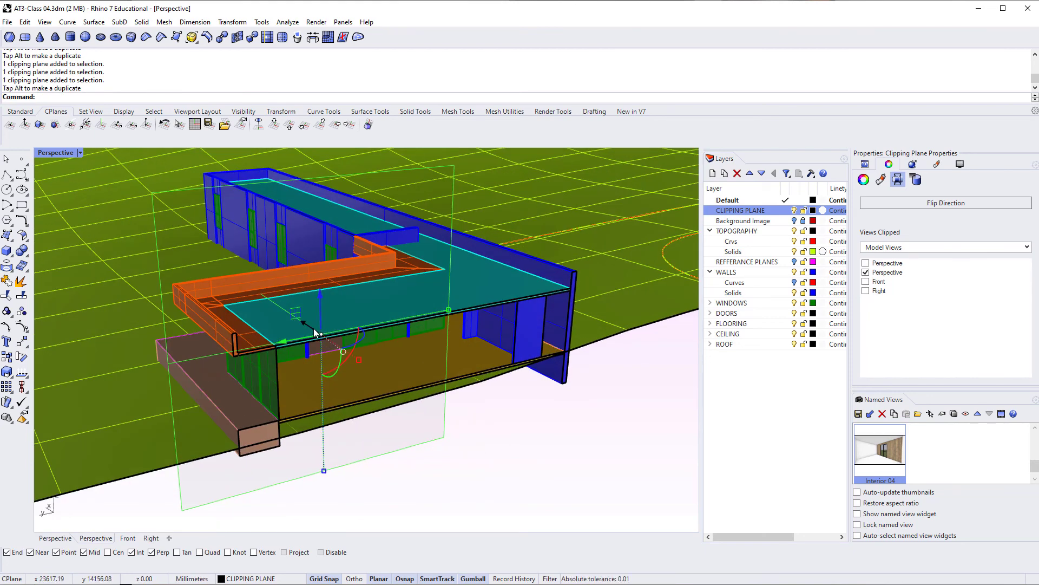
{"action": "left_click_drag", "start_coordinate": [309, 329], "coordinate": [312, 333]}
{"action": "left_click_drag", "start_coordinate": [320, 330], "coordinate": [326, 349]}
Set the Perspective viewport to Rendered display mode for the section and deselect the clipping plane
{"action": "right_click_drag", "start_coordinate": [515, 467], "coordinate": [363, 354]}
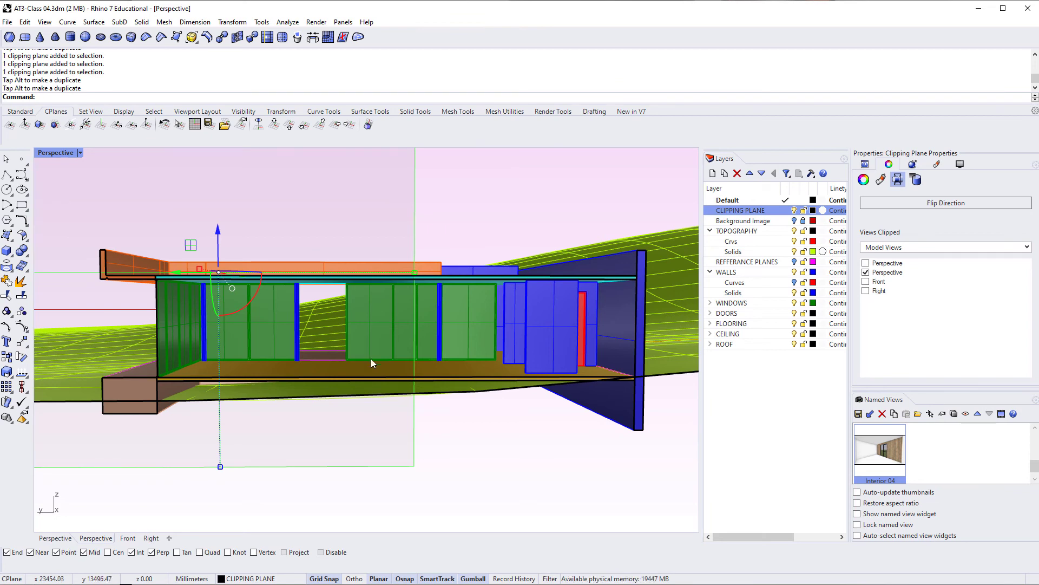
{"action": "right_click_drag", "start_coordinate": [433, 368], "coordinate": [439, 382], "text": "shift"}
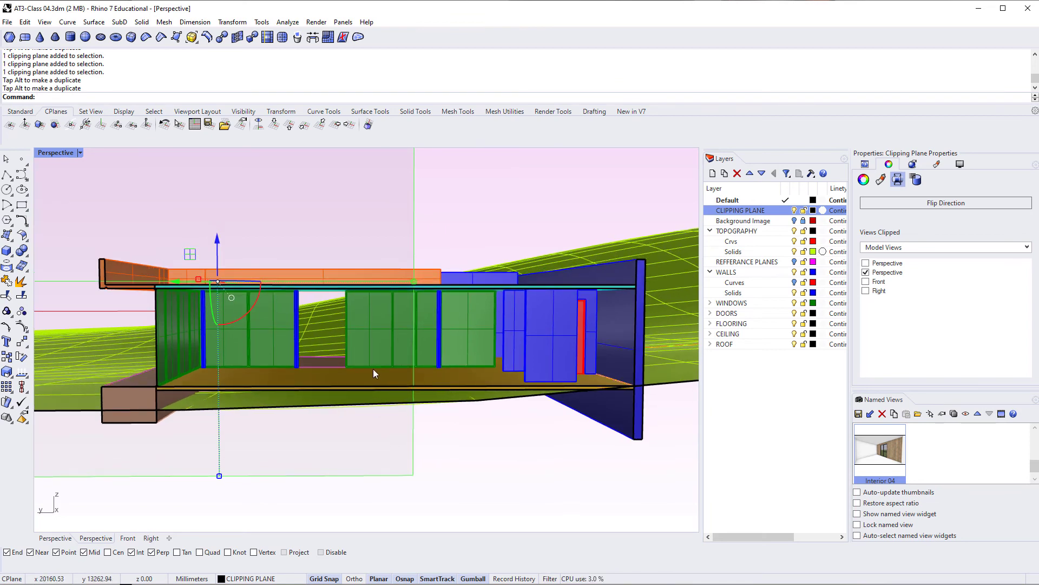
{"action": "left_click", "coordinate": [80, 154]}
{"action": "left_click", "coordinate": [56, 217]}
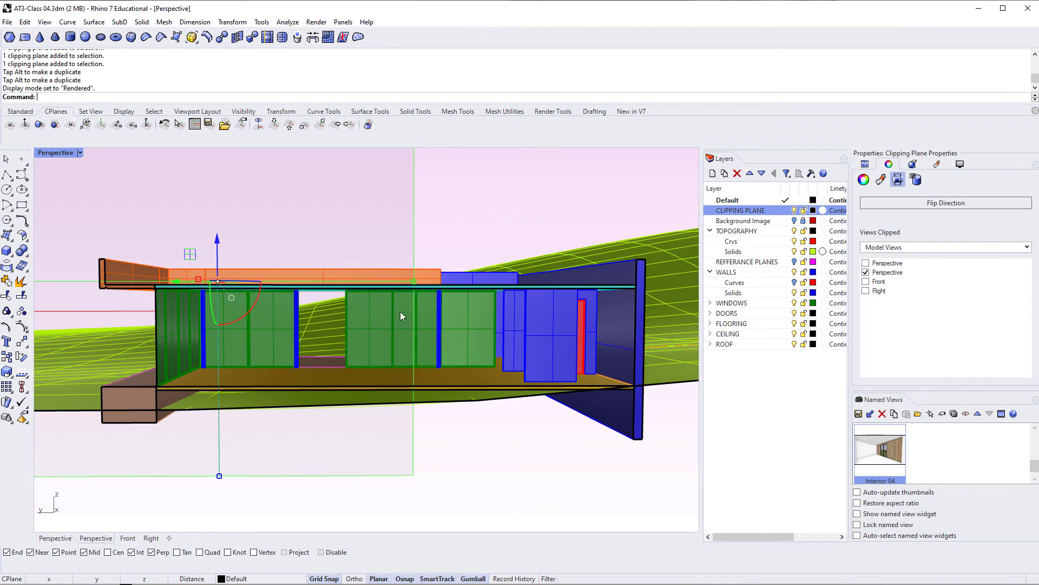
{"action": "left_click", "coordinate": [613, 218]}
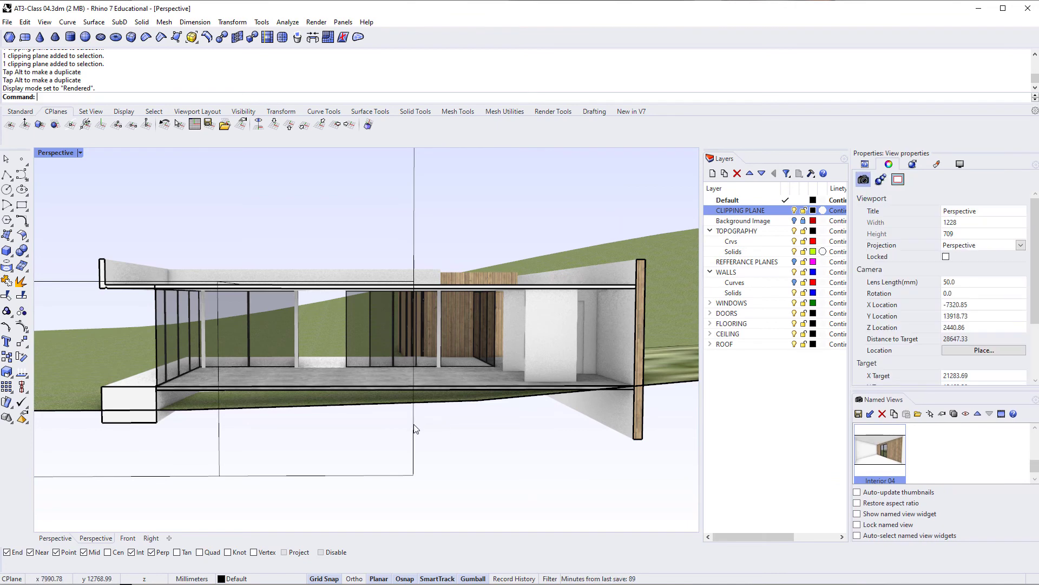
Turn off the CLIPPING PLANE layer and frame the sectioned main room nearly straight on
{"action": "right_click_drag", "start_coordinate": [416, 429], "coordinate": [487, 379]}
{"action": "left_click", "coordinate": [794, 210]}
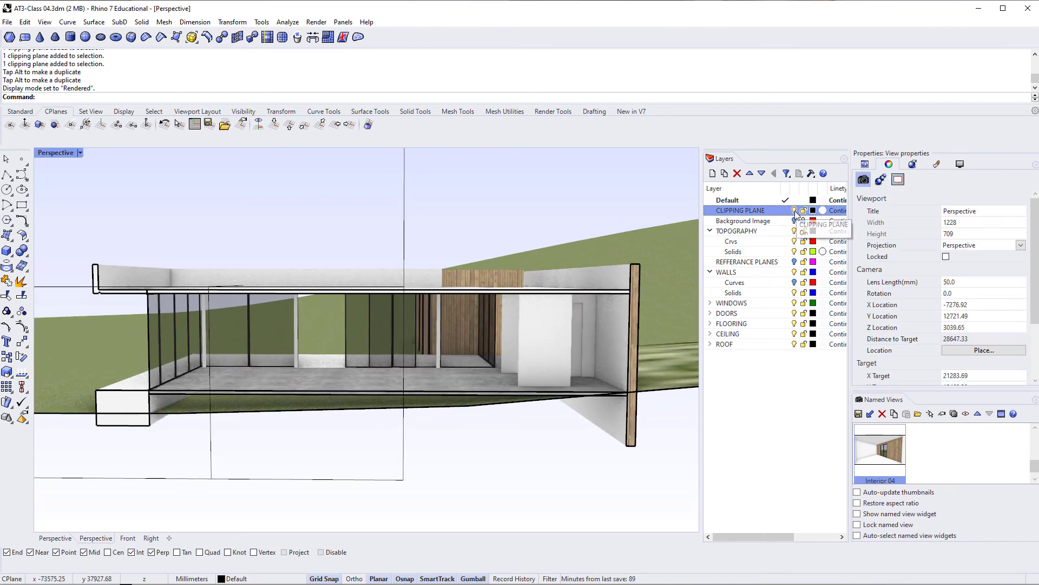
{"action": "right_click_drag", "start_coordinate": [339, 398], "coordinate": [331, 375], "text": "shift"}
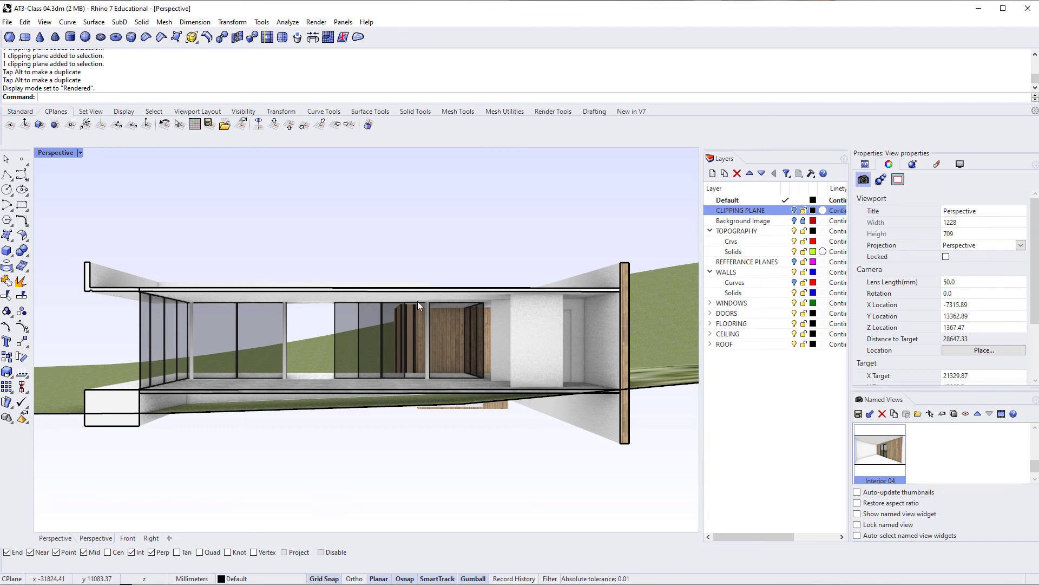
{"action": "scroll", "coordinate": [327, 393], "scroll_direction": "up", "scroll_amount": 3}
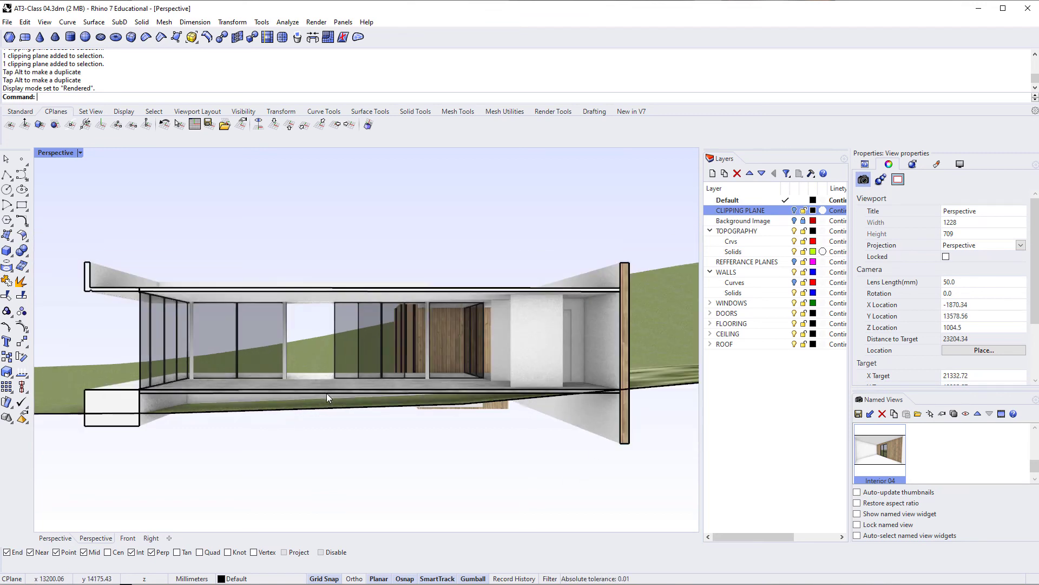
{"action": "right_click_drag", "start_coordinate": [348, 372], "coordinate": [377, 380], "text": "shift"}
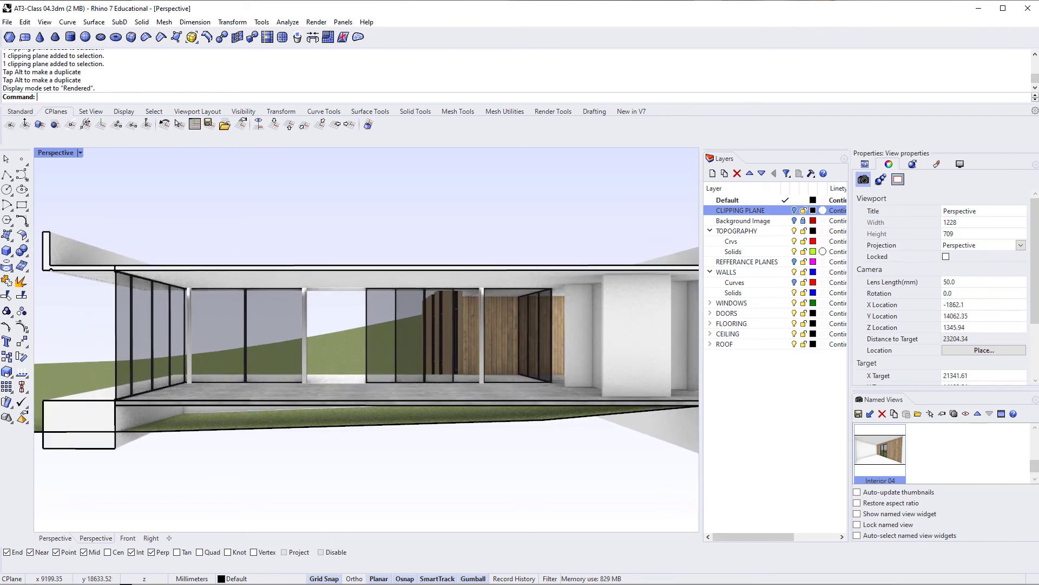
Switch to File Explorer and view the Internal 02 reference image in the Raw Rhino Renders folder, then close it
{"action": "key", "text": "alt+Tab"}
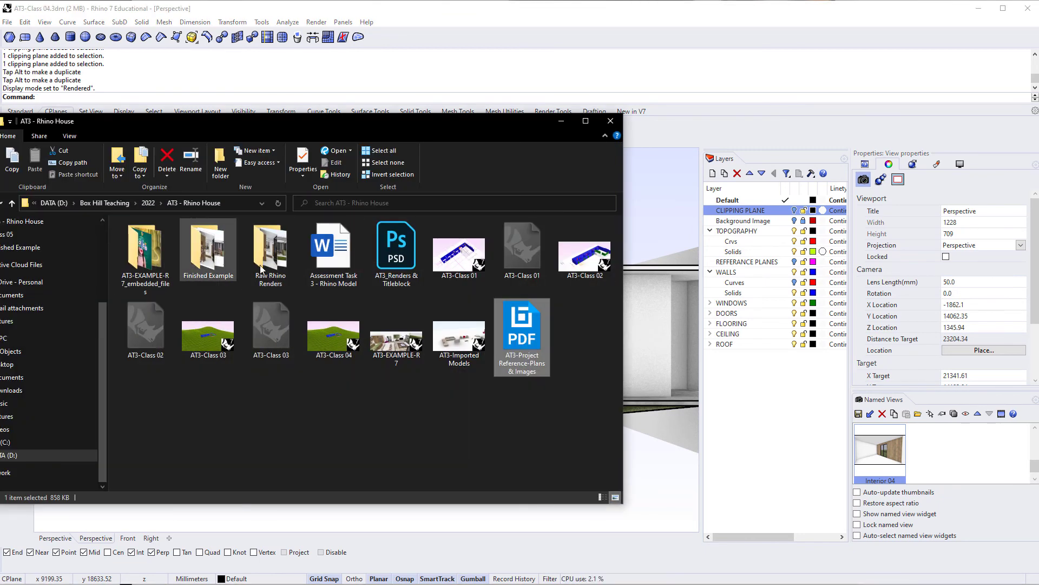
{"action": "left_click", "coordinate": [284, 266]}
{"action": "double_click", "coordinate": [283, 267]}
{"action": "left_click", "coordinate": [255, 264]}
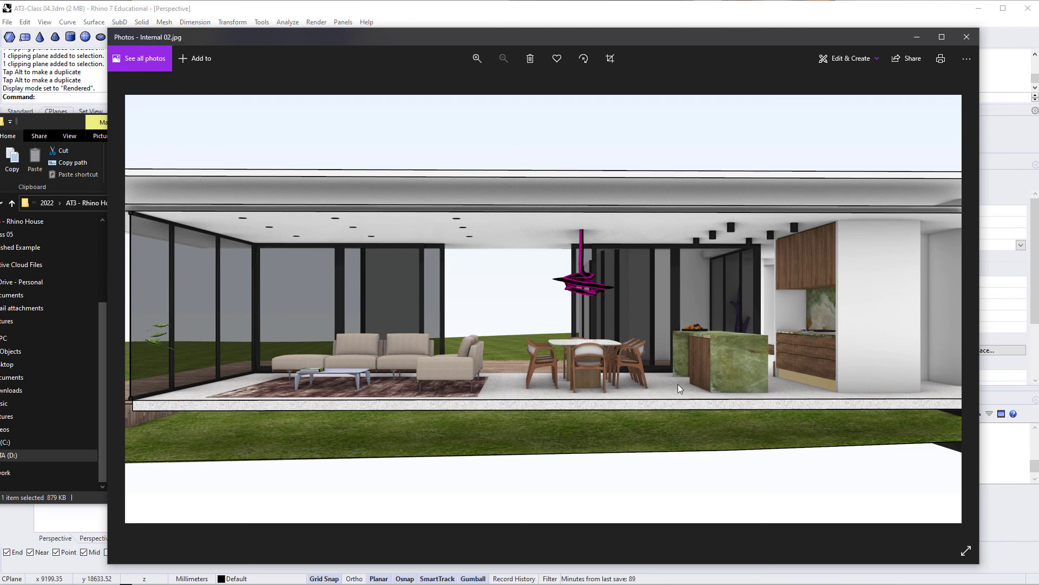
{"action": "left_click", "coordinate": [967, 36]}
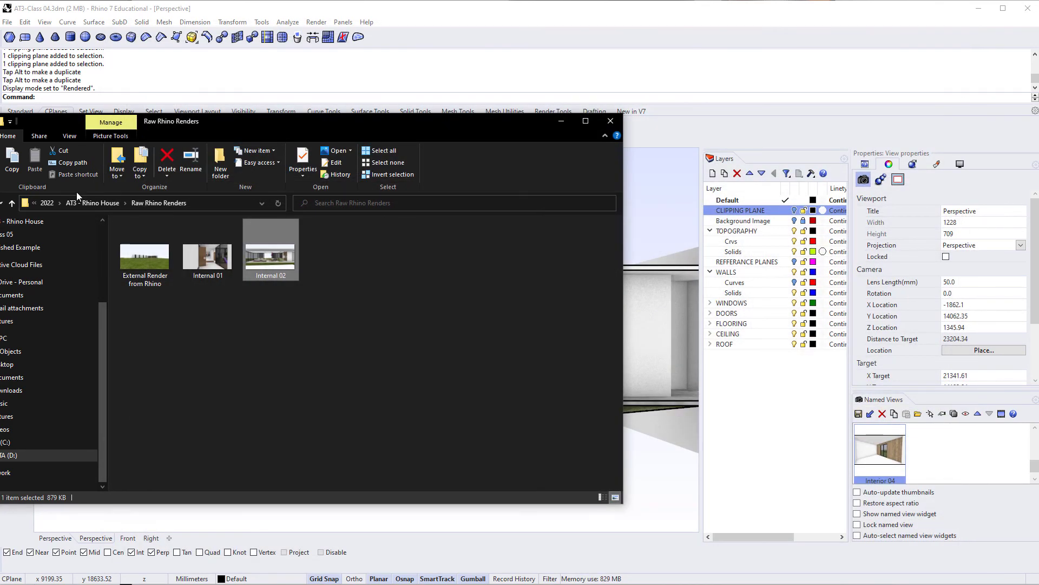
View the second interior image in the Finished Example folder, then close it and return to Rhino
{"action": "left_click", "coordinate": [72, 203]}
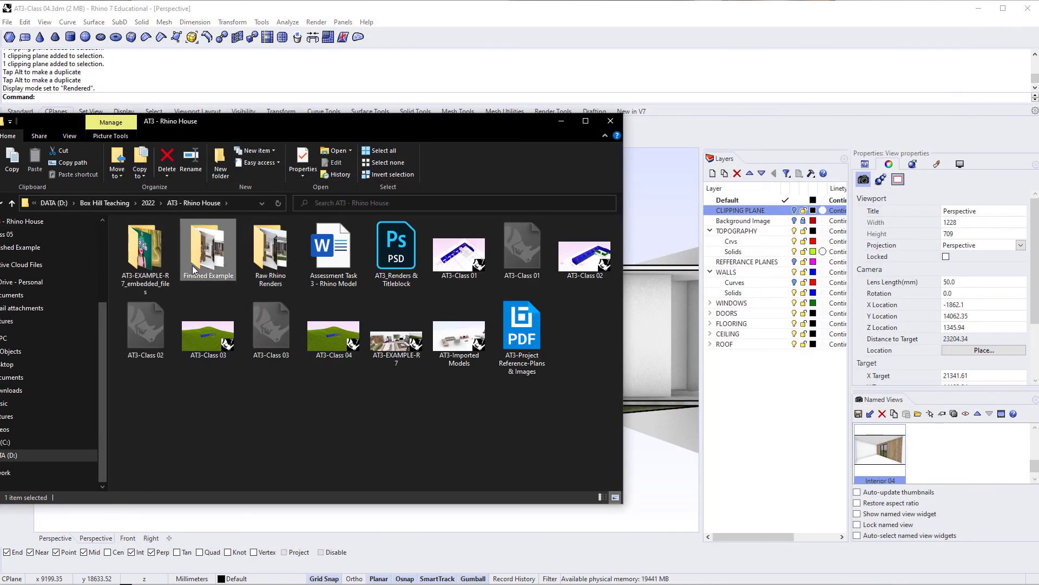
{"action": "double_click", "coordinate": [193, 266]}
{"action": "double_click", "coordinate": [270, 258]}
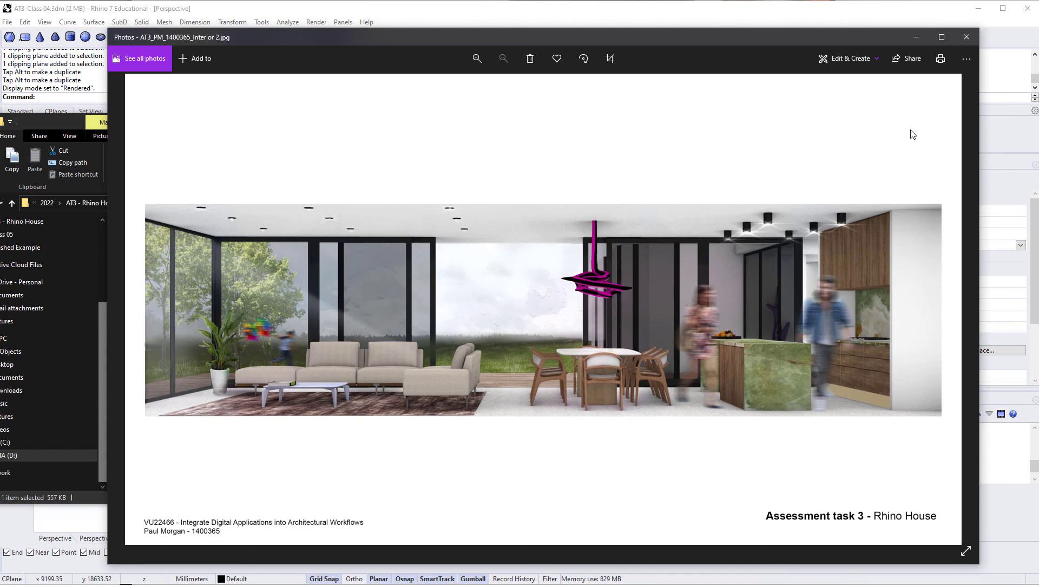
{"action": "left_click", "coordinate": [967, 36]}
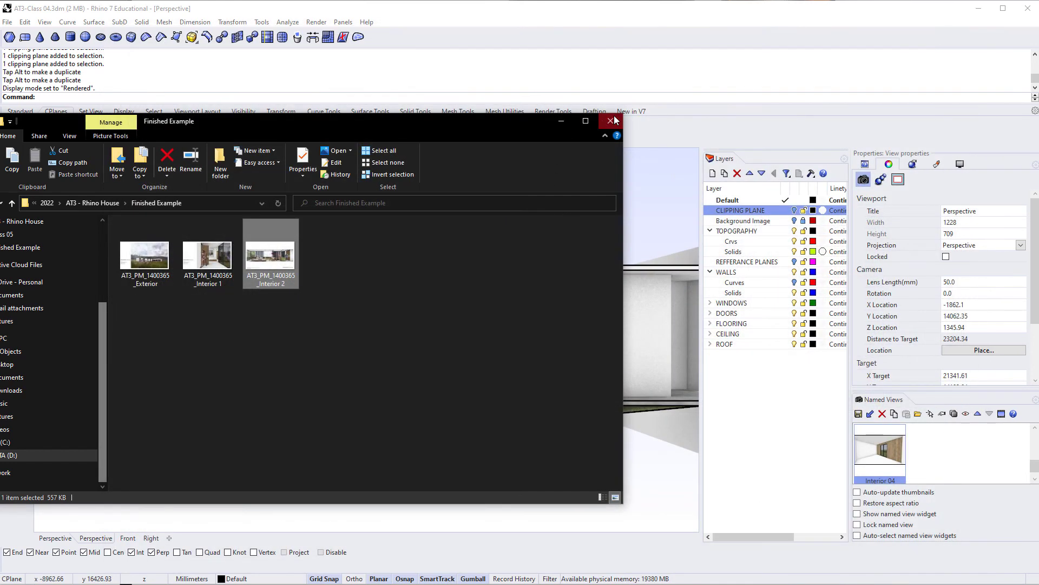
{"action": "left_click", "coordinate": [613, 118]}
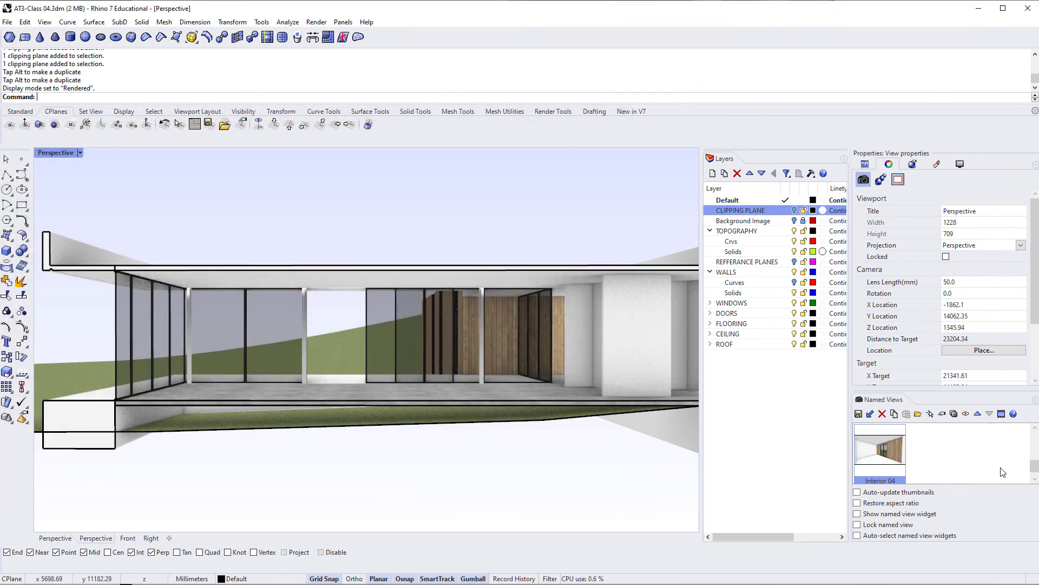
Save the current section viewport as a named view called Interior 05
{"action": "left_click", "coordinate": [859, 418]}
{"action": "key", "text": "End"}
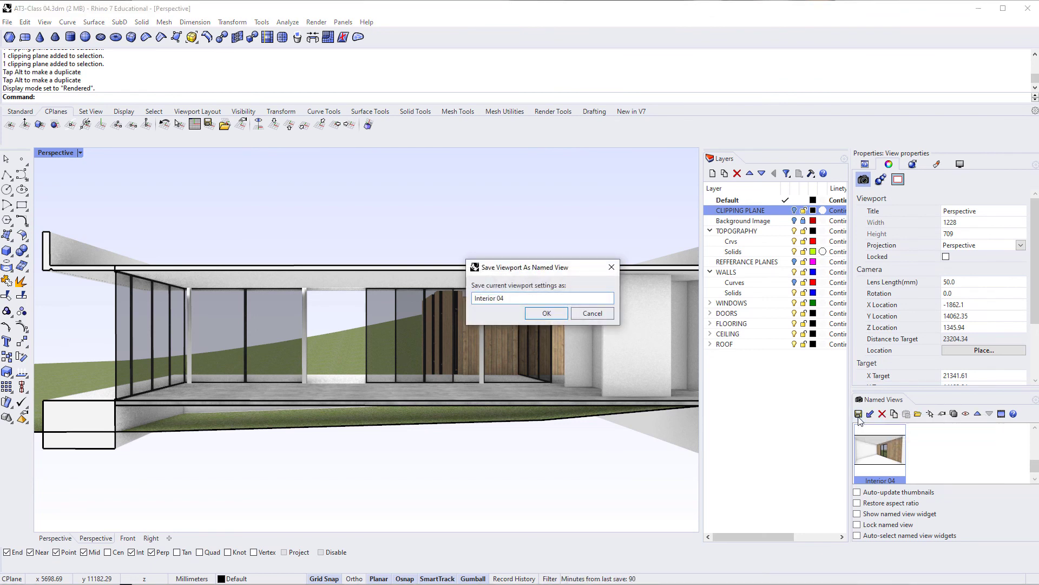
{"action": "key", "text": "Return"}
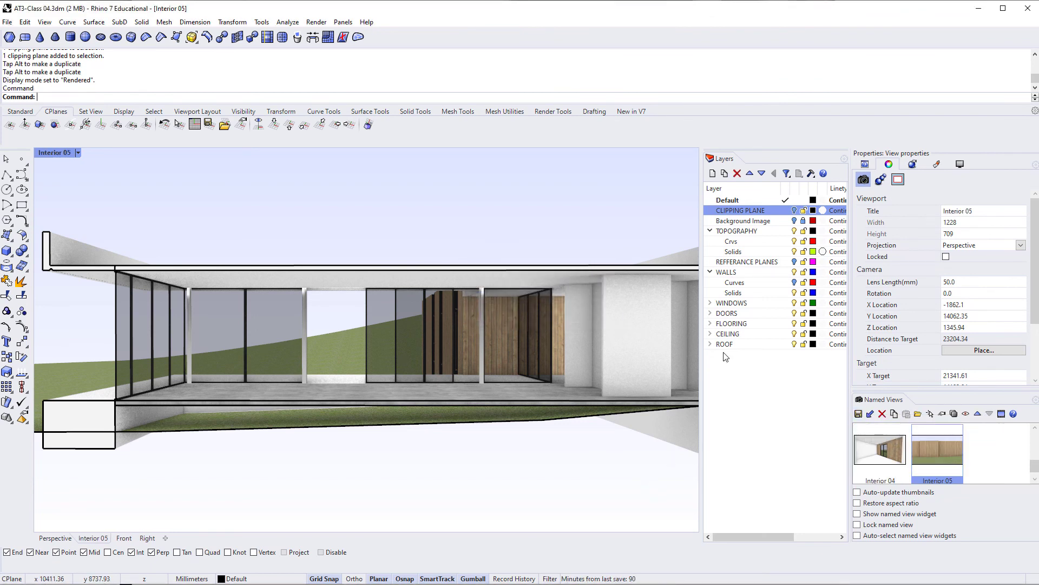
Restore the Exterior 01 named view
{"action": "scroll", "coordinate": [893, 456], "scroll_direction": "up", "scroll_amount": 3}
{"action": "double_click", "coordinate": [889, 456]}
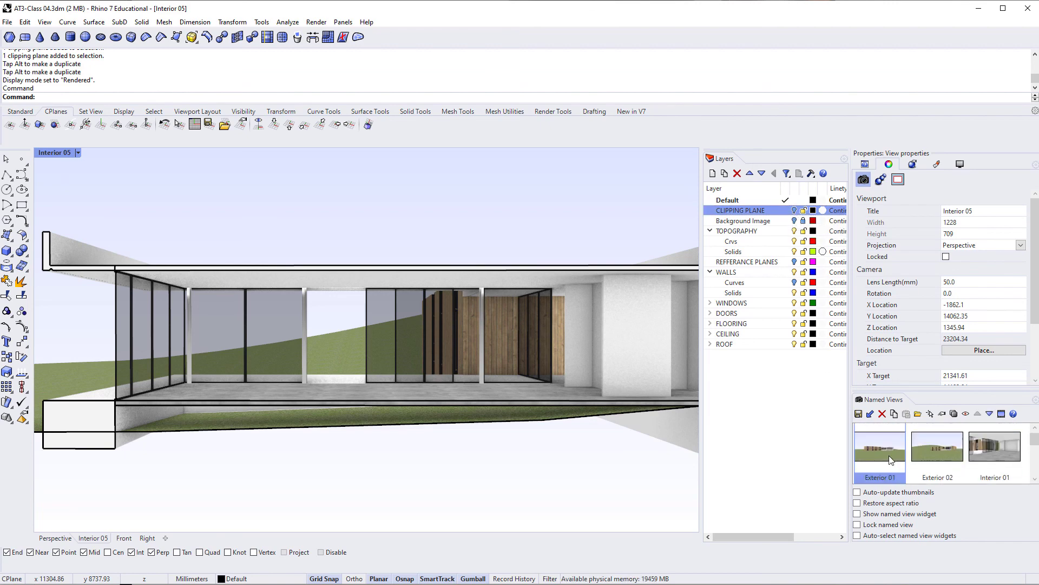
Inspect the building from above in the exterior view, then restore the Interior 05 named view
{"action": "right_click_drag", "start_coordinate": [487, 367], "coordinate": [397, 369]}
{"action": "scroll", "coordinate": [392, 365], "scroll_direction": "up", "scroll_amount": 5}
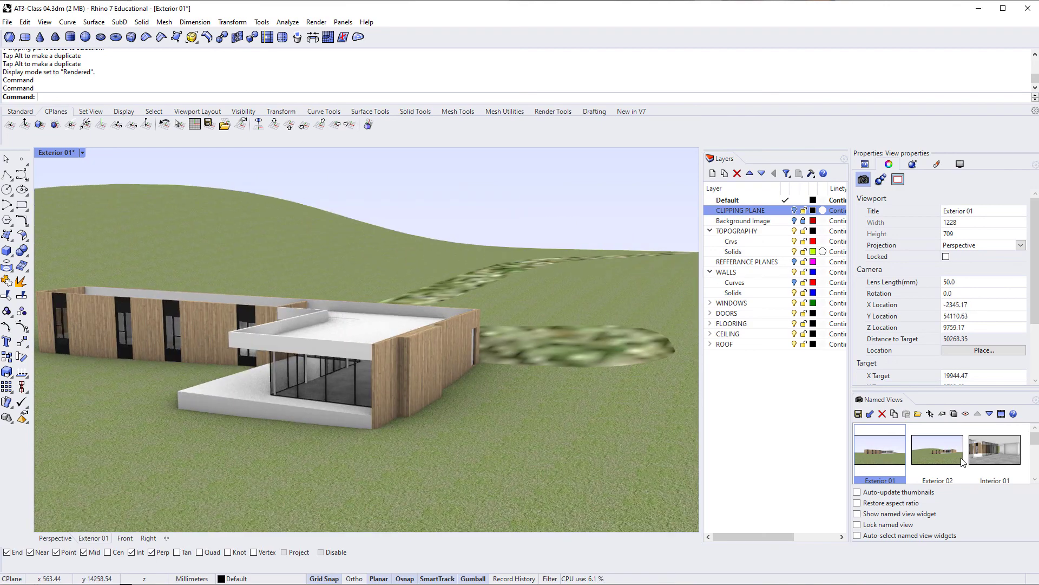
{"action": "scroll", "coordinate": [961, 467], "scroll_direction": "down", "scroll_amount": 3}
{"action": "double_click", "coordinate": [939, 459]}
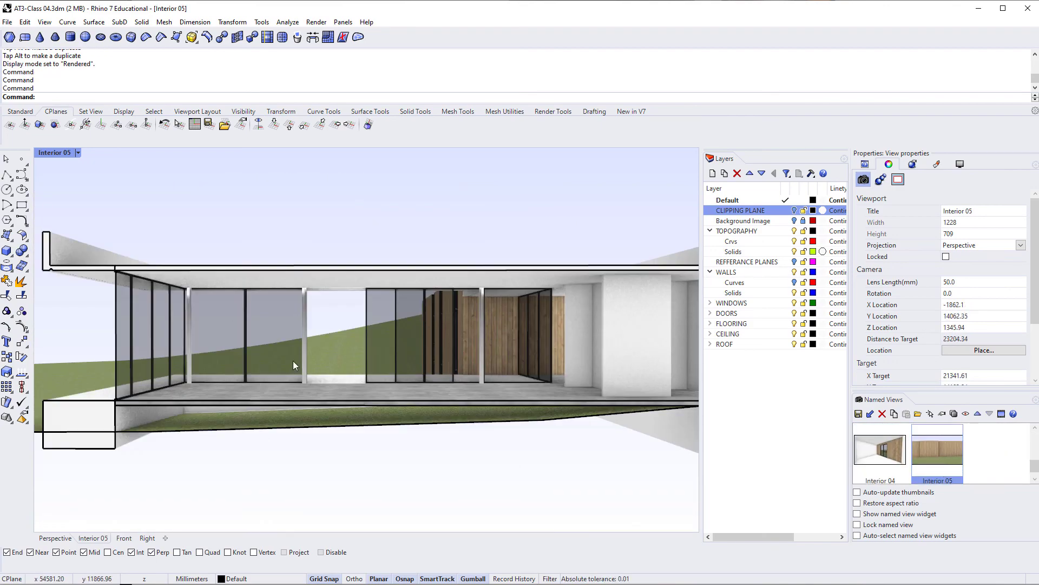
{"action": "left_click", "coordinate": [942, 461]}
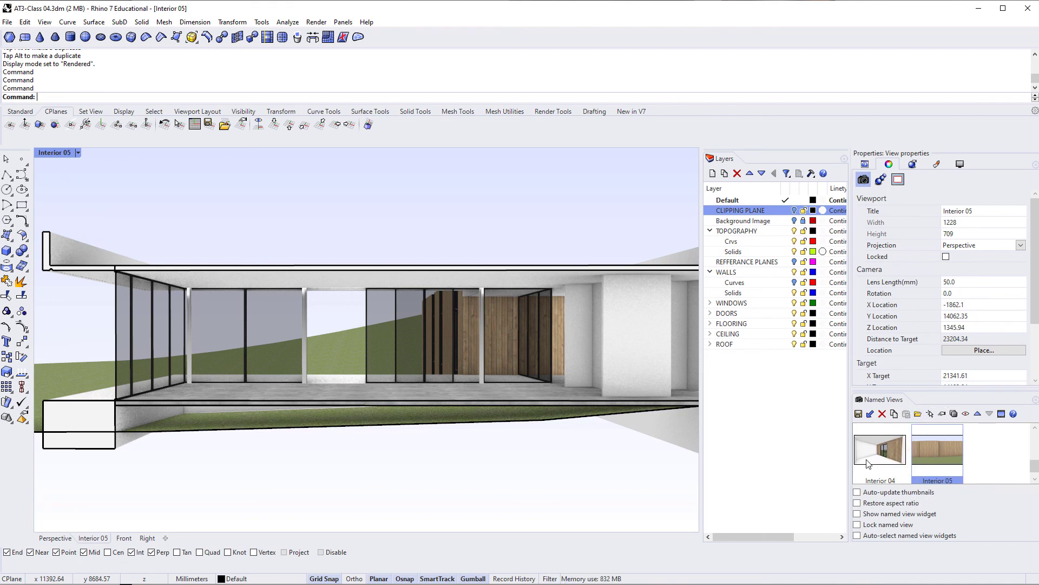
Restore the Interior 01 named view and look at the building from outside that camera position
{"action": "scroll", "coordinate": [881, 471], "scroll_direction": "up", "scroll_amount": 5}
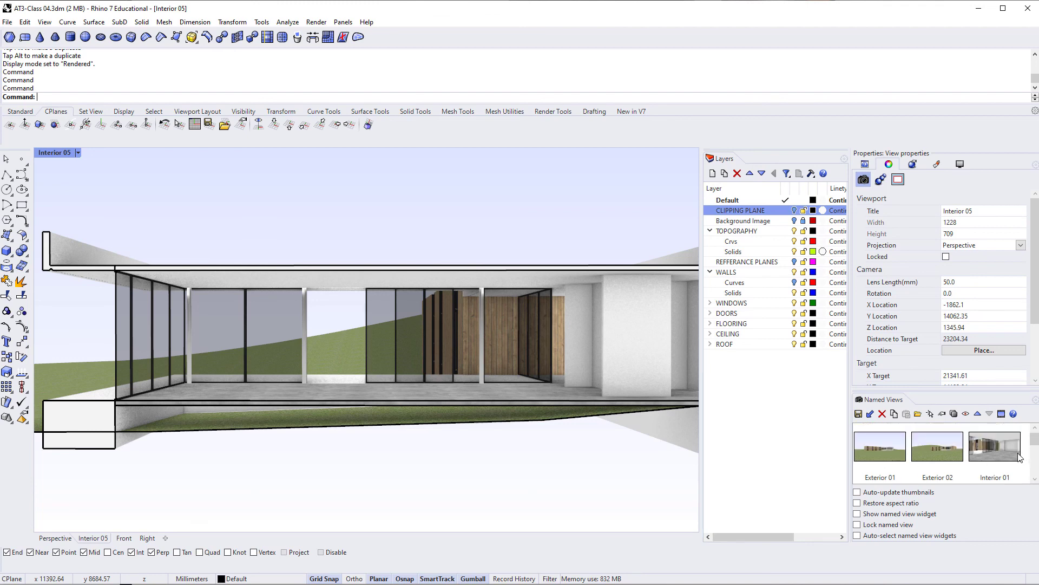
{"action": "double_click", "coordinate": [1004, 451]}
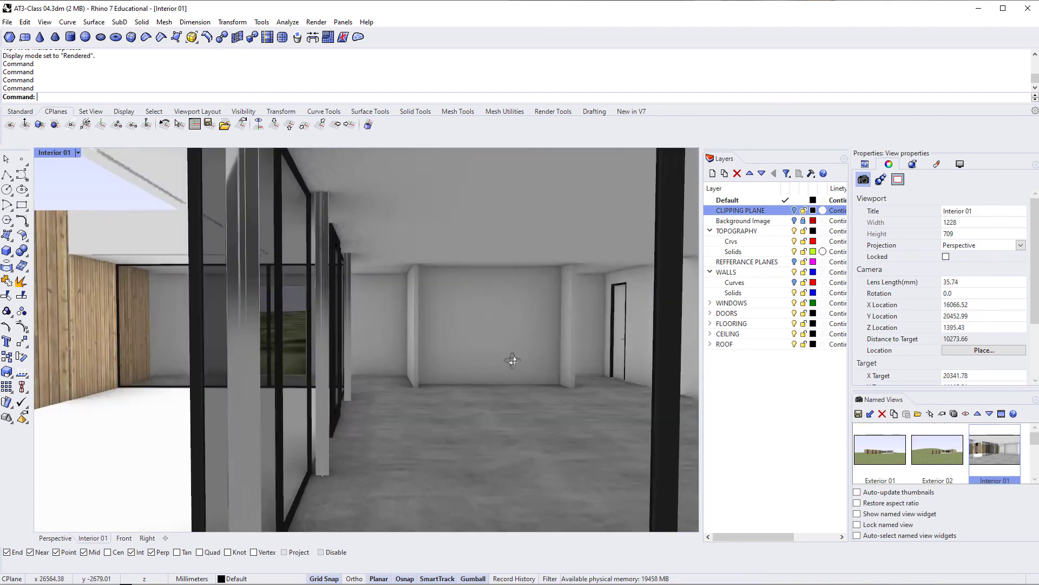
{"action": "right_click_drag", "start_coordinate": [512, 361], "coordinate": [423, 341]}
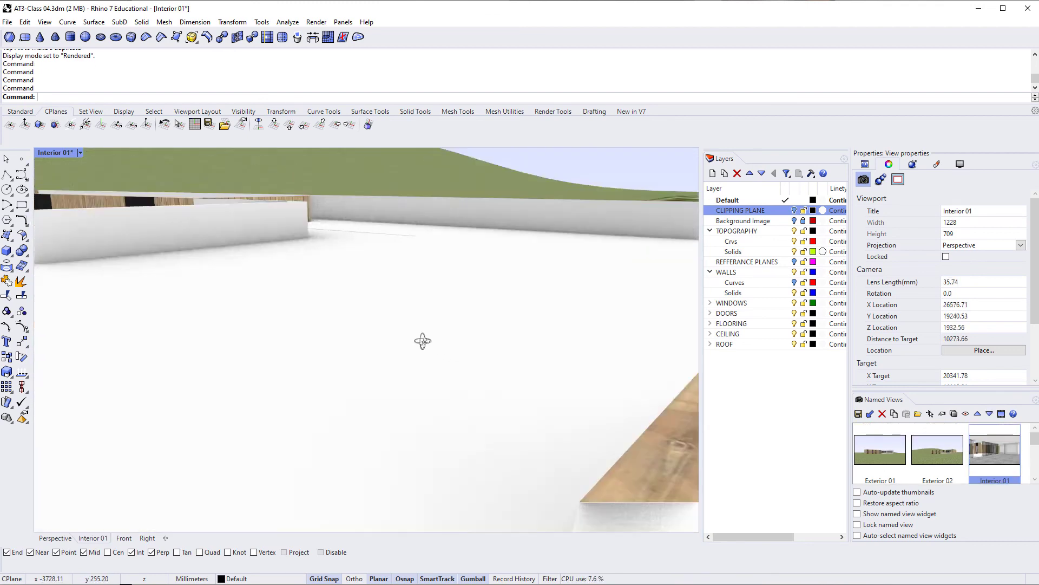
Restore the Exterior 01 named view and look down on the whole building and its site
{"action": "scroll", "coordinate": [423, 341], "scroll_direction": "down", "scroll_amount": 5}
{"action": "double_click", "coordinate": [876, 449]}
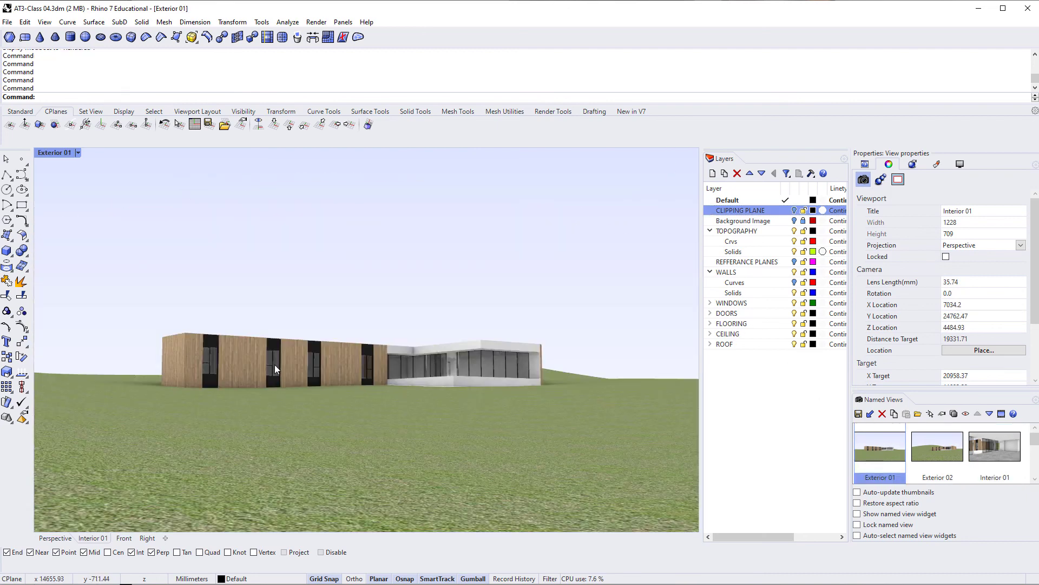
{"action": "right_click_drag", "start_coordinate": [274, 365], "coordinate": [137, 409]}
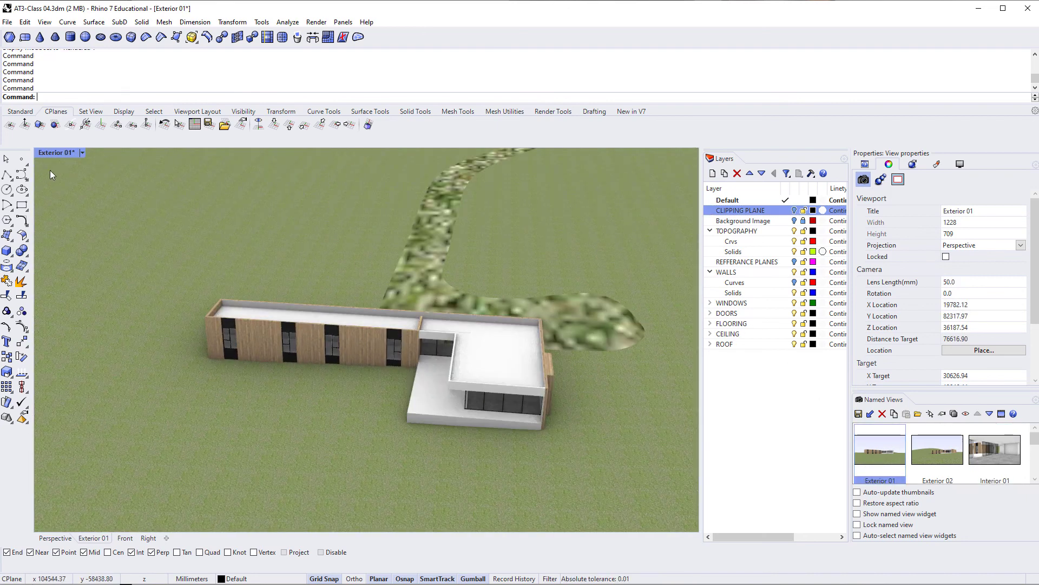
Set the active viewport to the Perspective view and examine the building from its terrace end
{"action": "left_click", "coordinate": [84, 153]}
{"action": "mouse_move", "coordinate": [125, 395]}
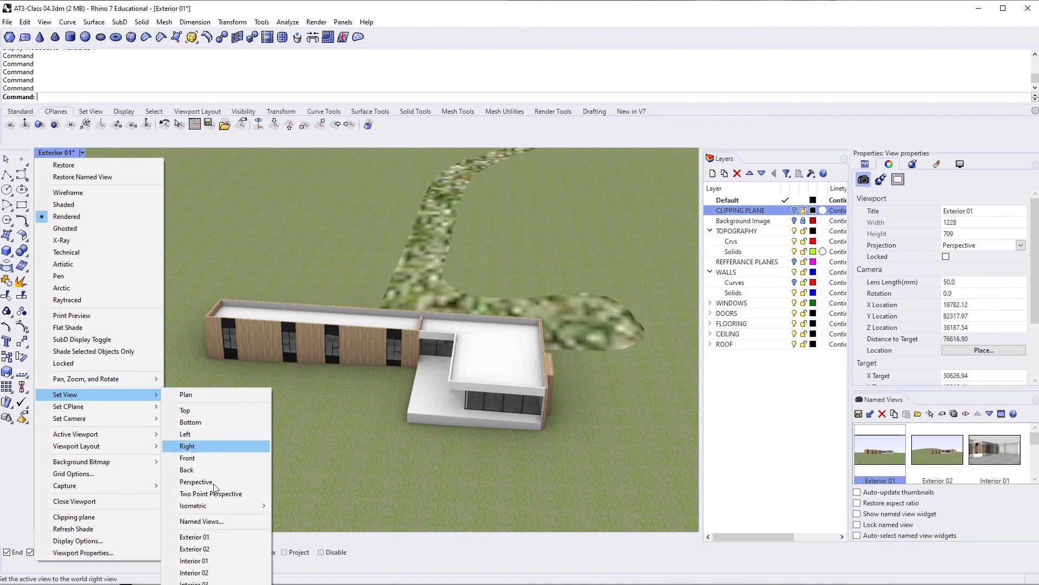
{"action": "left_click", "coordinate": [196, 481]}
{"action": "right_click_drag", "start_coordinate": [546, 444], "coordinate": [187, 433]}
Restore the Interior 05 named view, then turn the CLIPPING PLANE layer on and off again
{"action": "scroll", "coordinate": [999, 457], "scroll_direction": "down", "scroll_amount": 3}
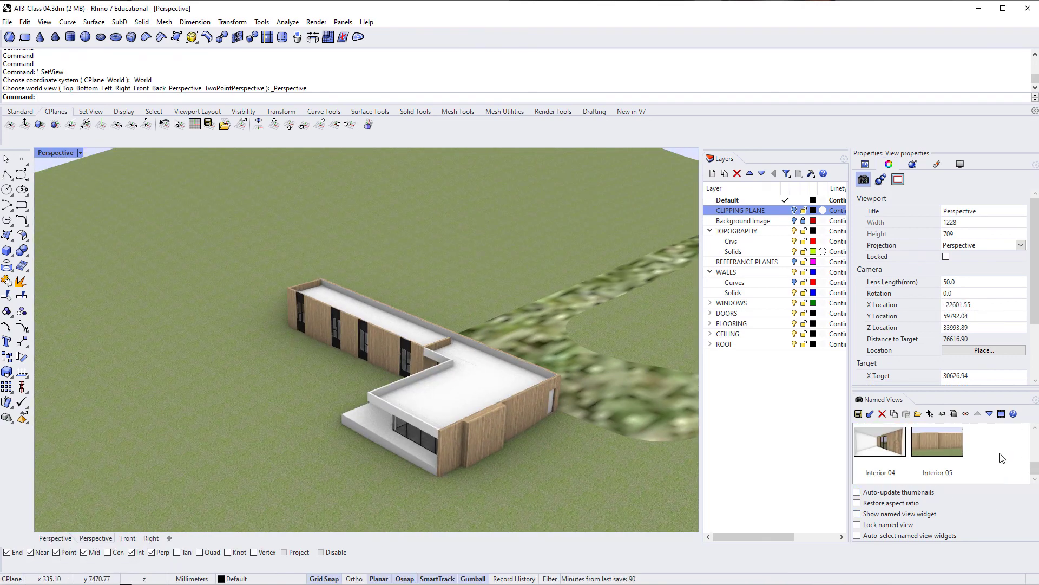
{"action": "double_click", "coordinate": [948, 457]}
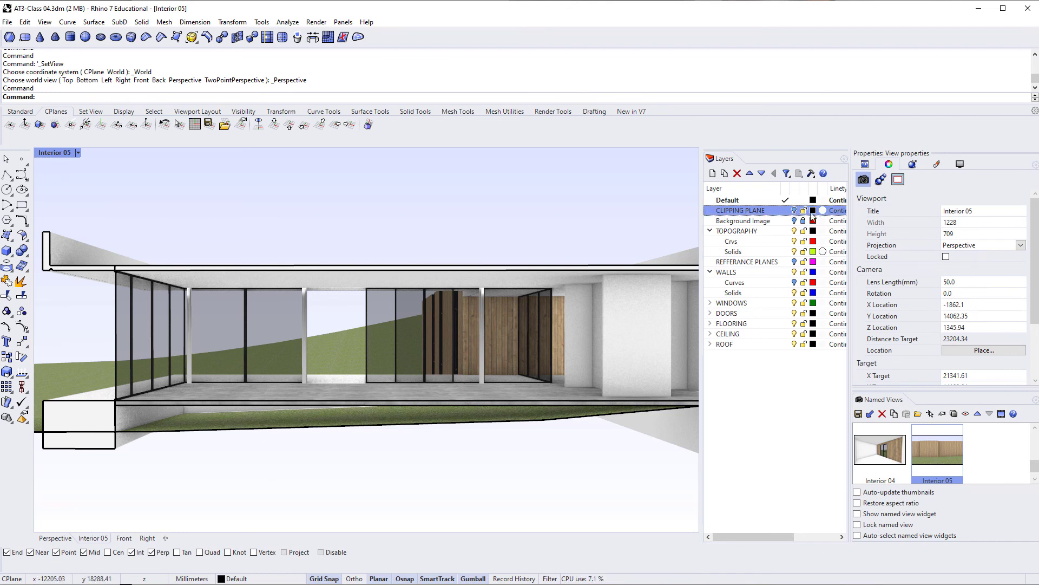
{"action": "left_click", "coordinate": [794, 211]}
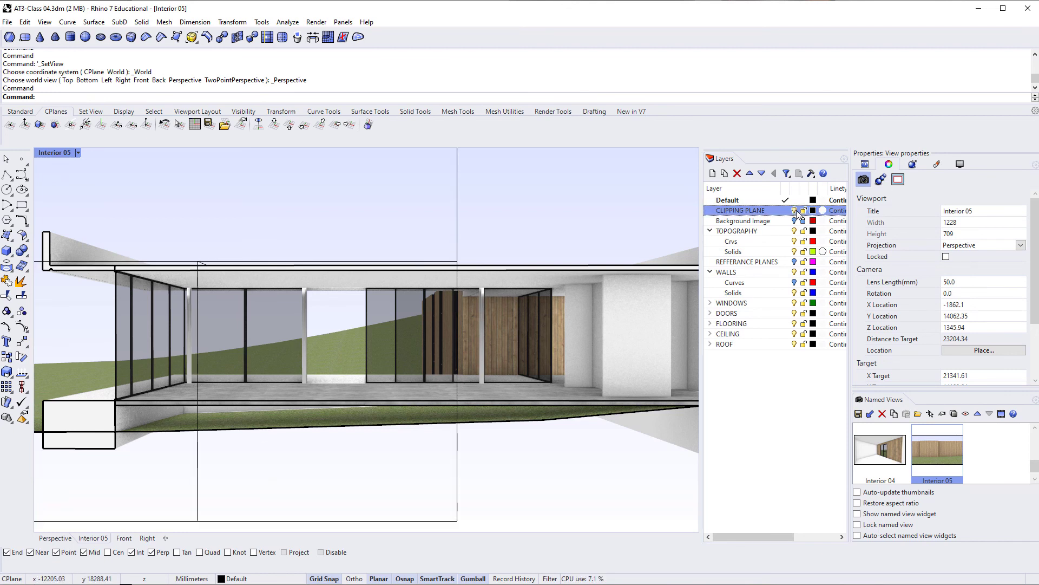
{"action": "left_click", "coordinate": [795, 211]}
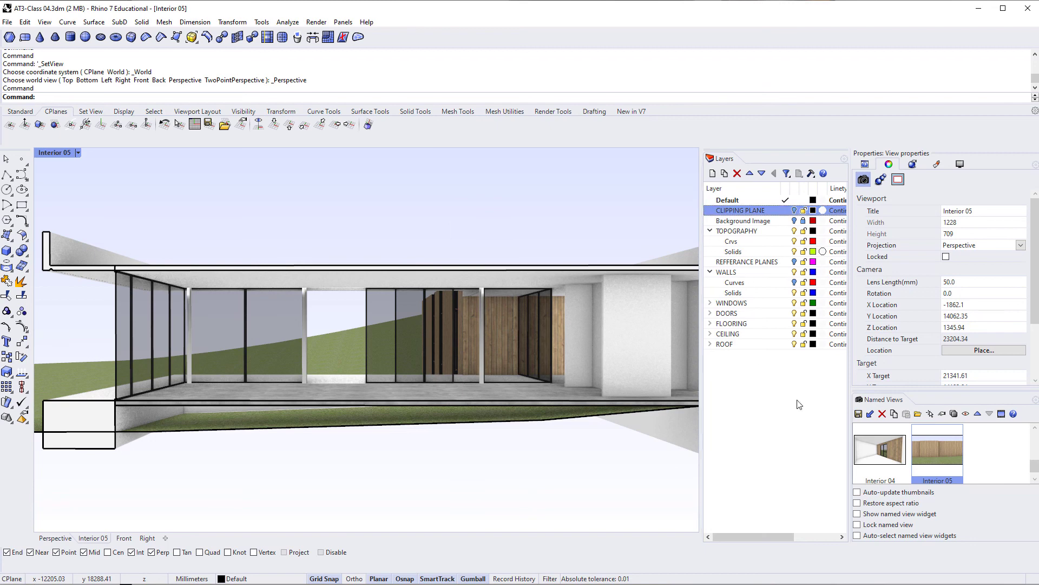
Restore the Exterior 01 named view, then set the viewport to Perspective and view the glazed terrace wing more closely
{"action": "scroll", "coordinate": [873, 444], "scroll_direction": "up", "scroll_amount": 3}
{"action": "double_click", "coordinate": [873, 444]}
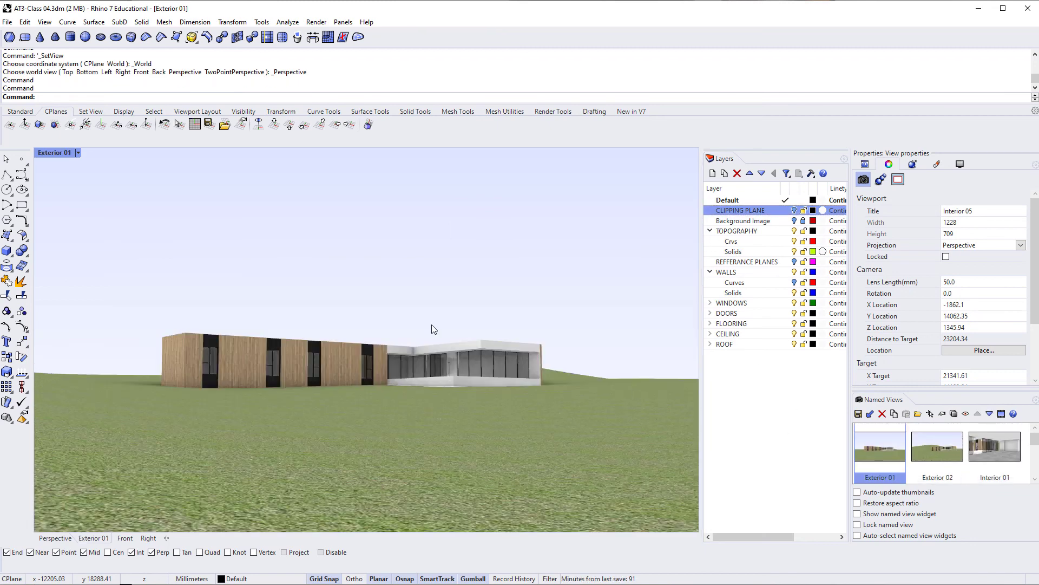
{"action": "left_click", "coordinate": [79, 153]}
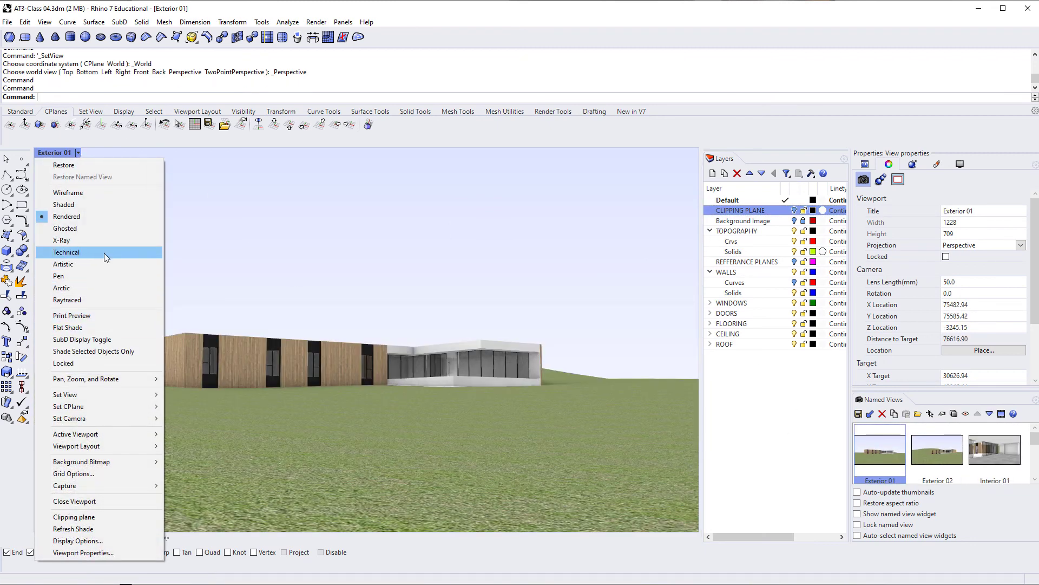
{"action": "mouse_move", "coordinate": [158, 395]}
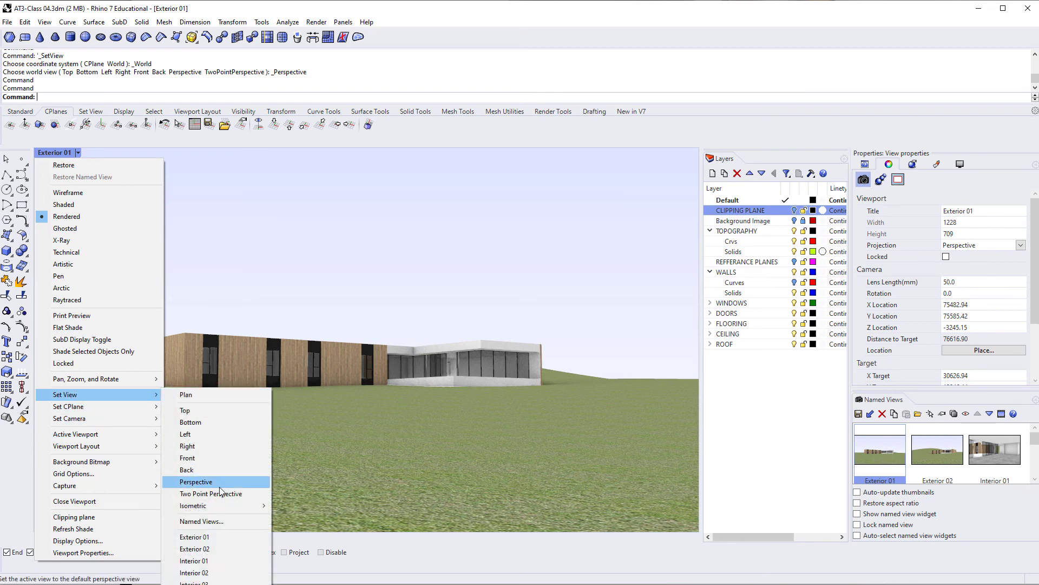
{"action": "left_click", "coordinate": [226, 482]}
{"action": "right_click_drag", "start_coordinate": [473, 390], "coordinate": [422, 237]}
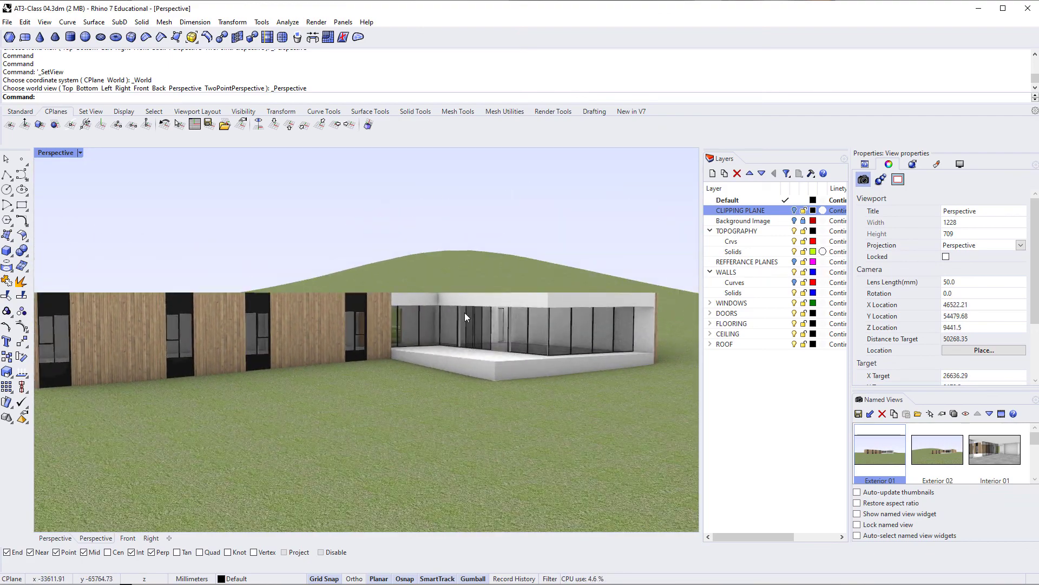
{"action": "right_click_drag", "start_coordinate": [464, 313], "coordinate": [514, 411]}
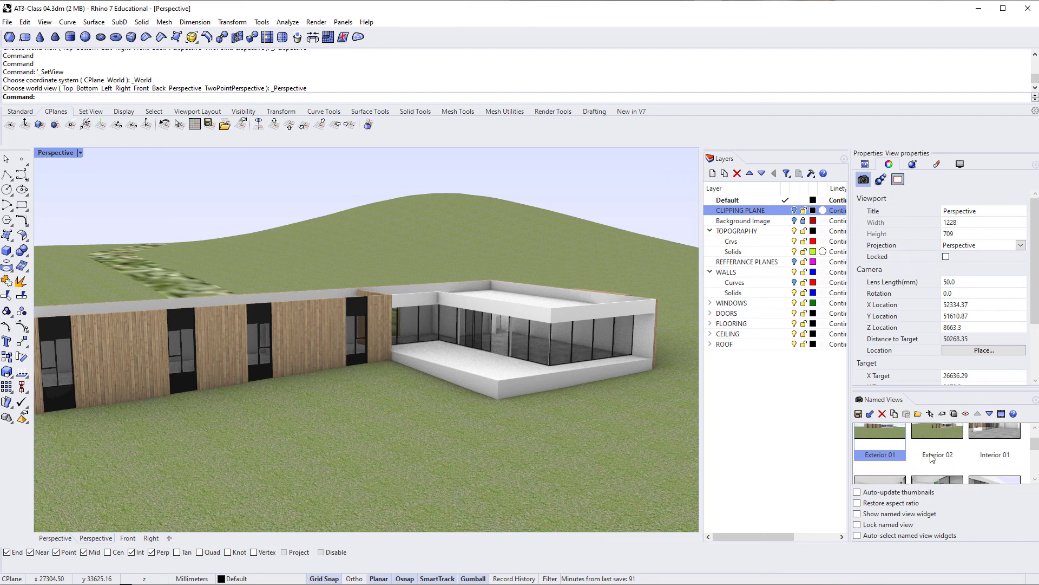
Look through the saved named views and select Interior 02
{"action": "scroll", "coordinate": [920, 456], "scroll_direction": "down", "scroll_amount": 1}
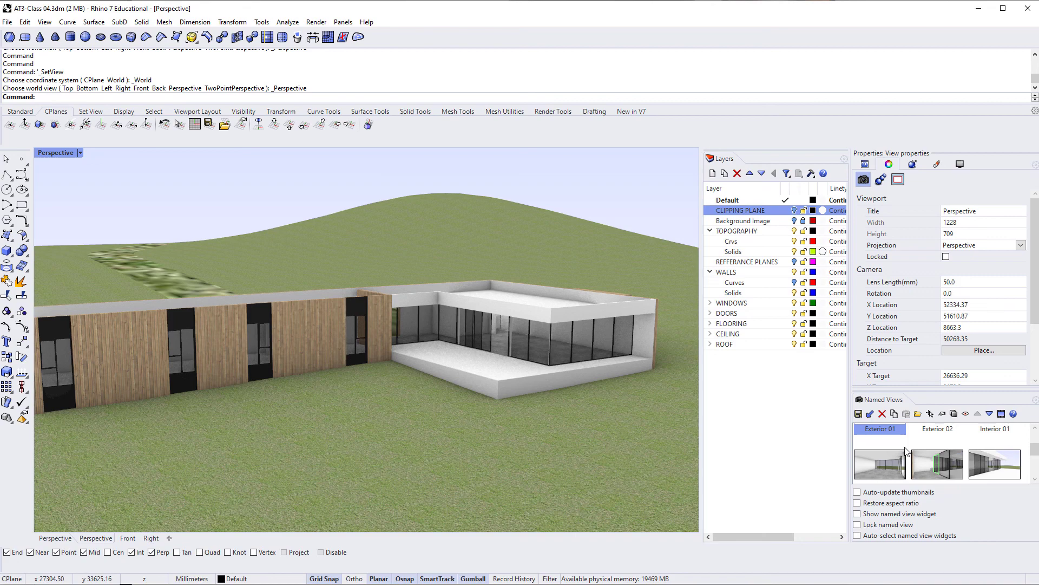
{"action": "double_click", "coordinate": [870, 465]}
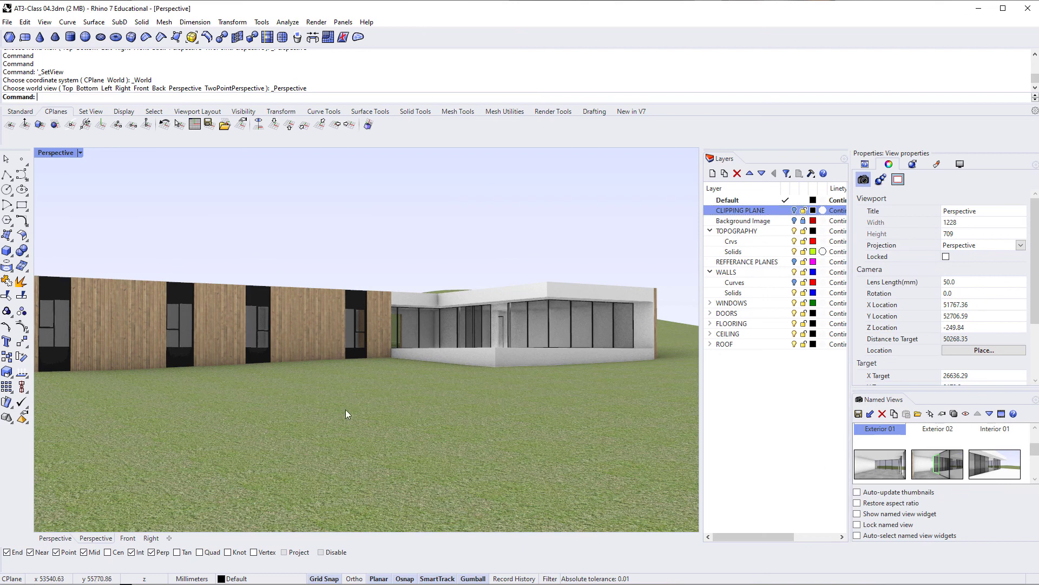
{"action": "scroll", "coordinate": [378, 401], "scroll_direction": "down", "scroll_amount": 3}
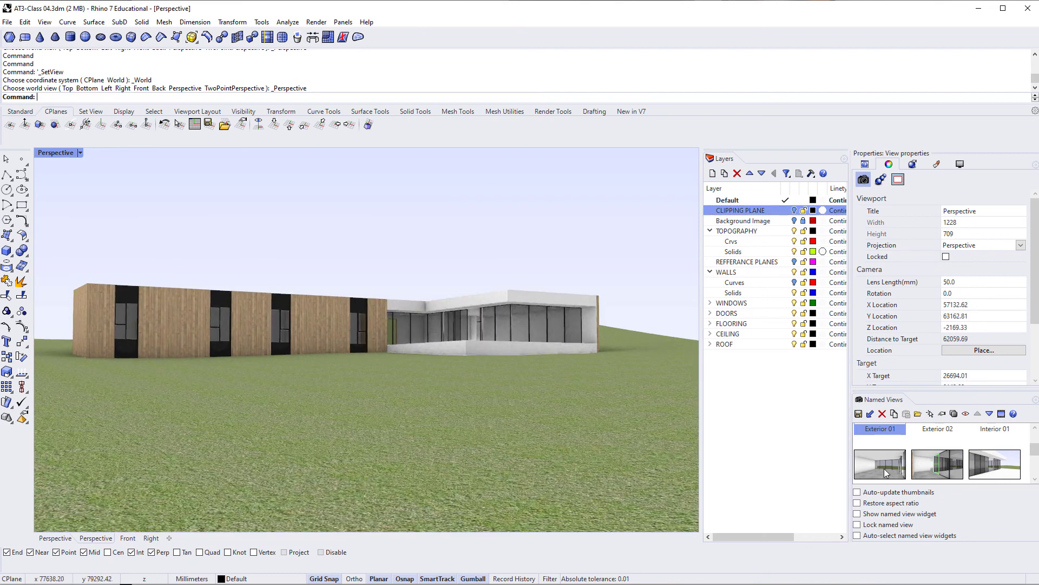
{"action": "scroll", "coordinate": [901, 459], "scroll_direction": "down", "scroll_amount": 1}
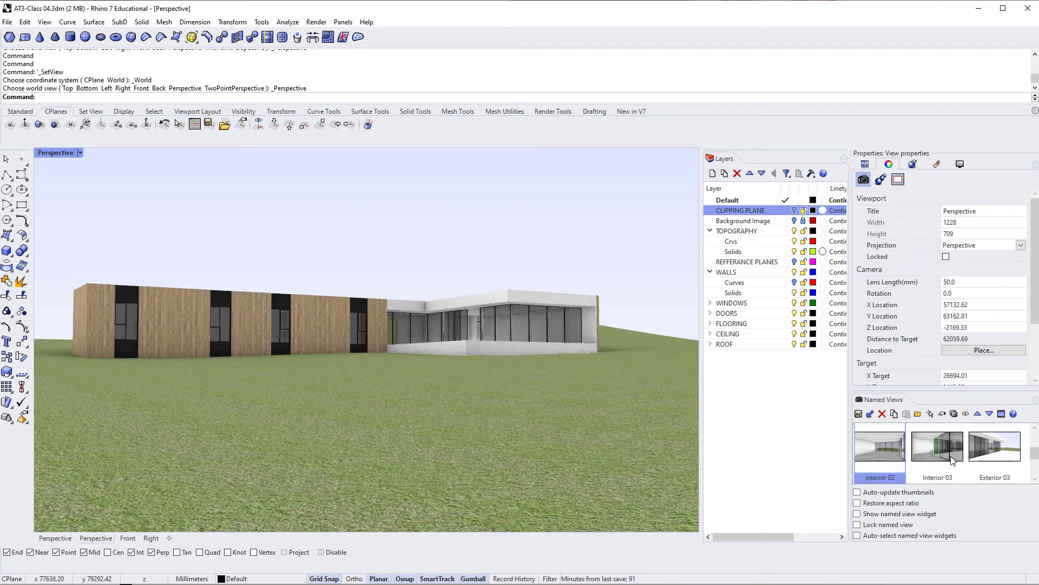